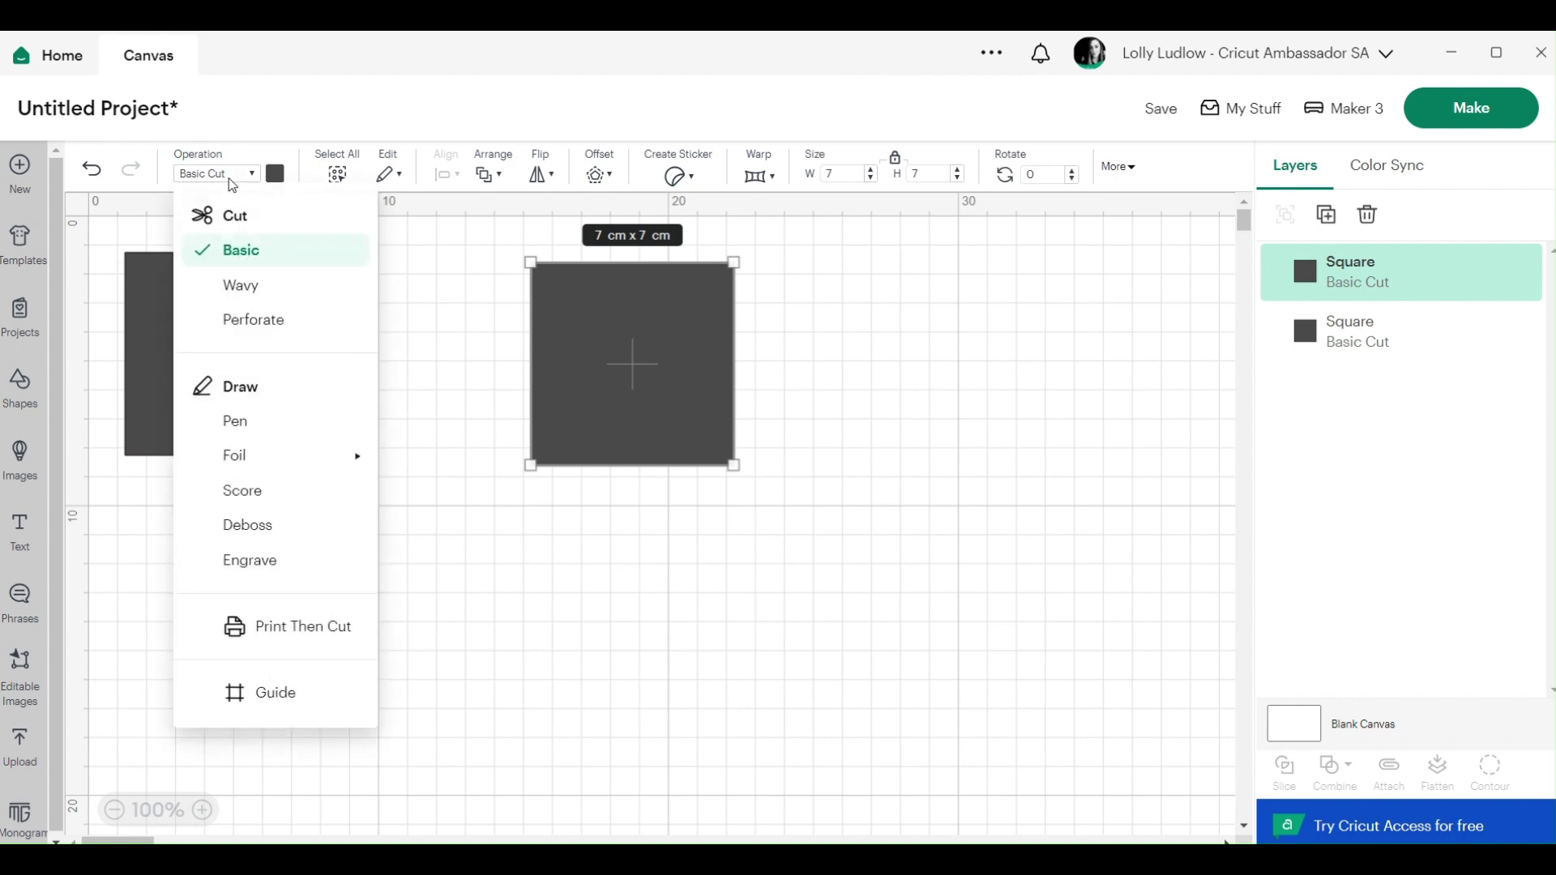
# Step: Change the selected 7 cm square's operation from cut to Guide
pyautogui.click(276, 693)
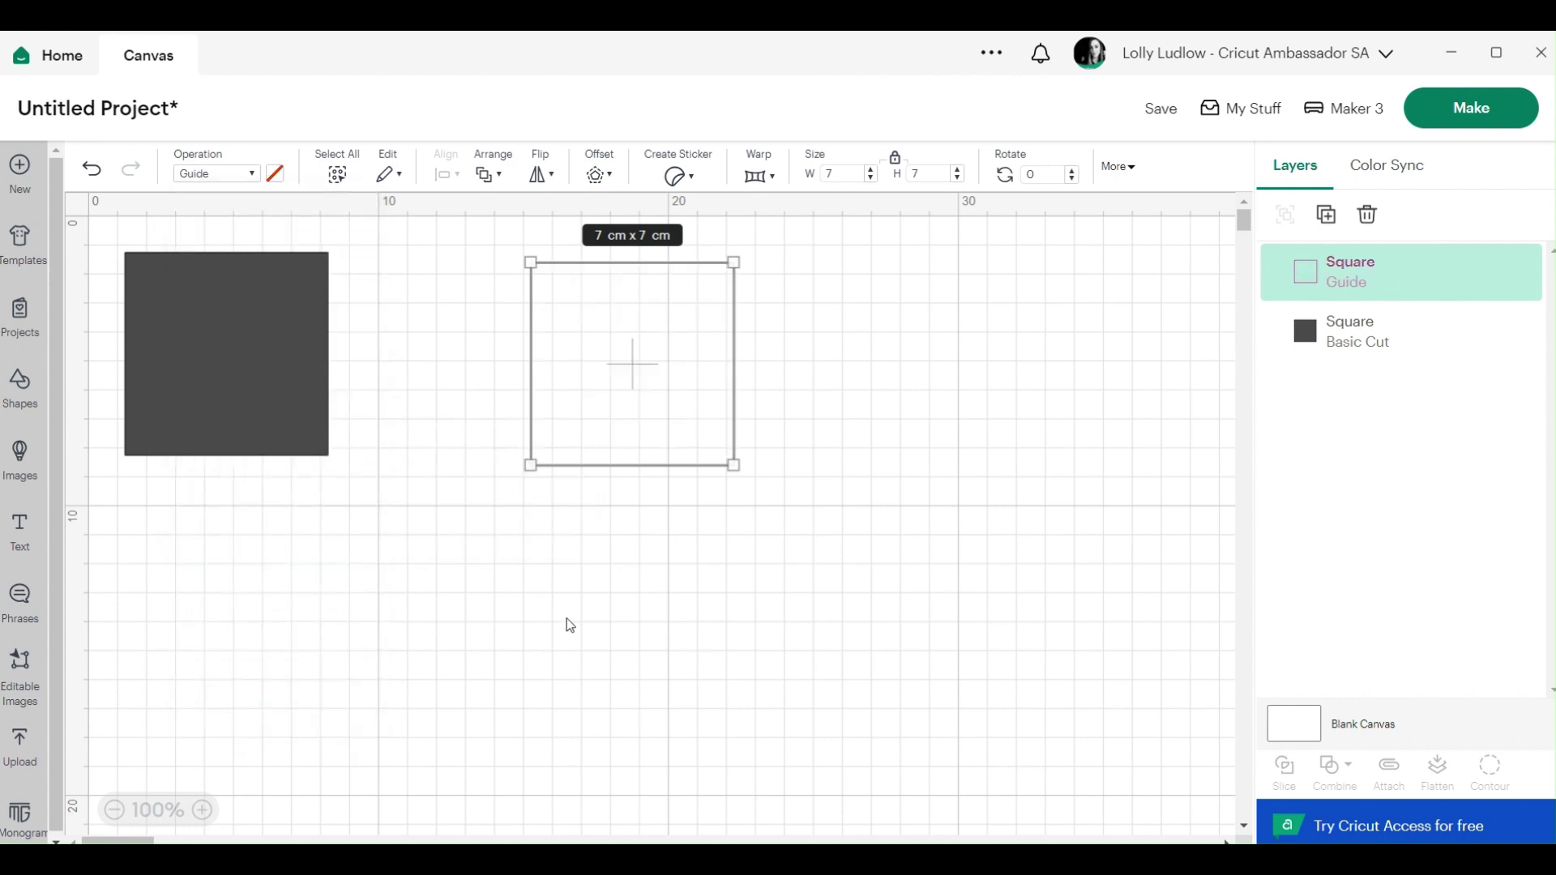
pyautogui.click(567, 619)
# Step: Move the remaining dark square closer to the guide square and recolour it white
pyautogui.moveTo(307, 381); pyautogui.dragTo(418, 390)
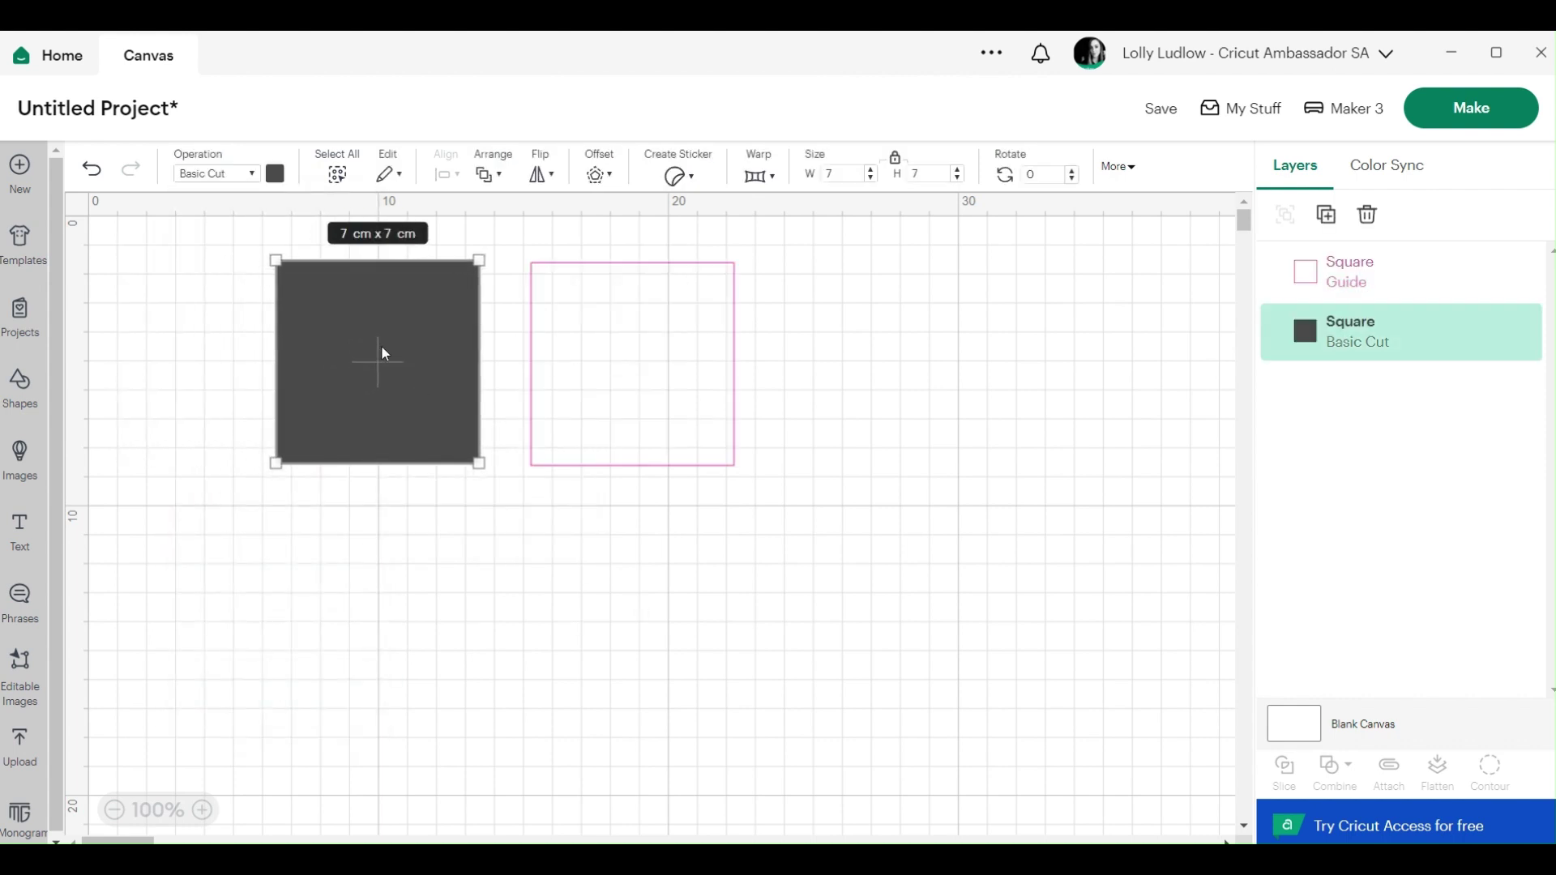
pyautogui.click(275, 174)
pyautogui.click(297, 373)
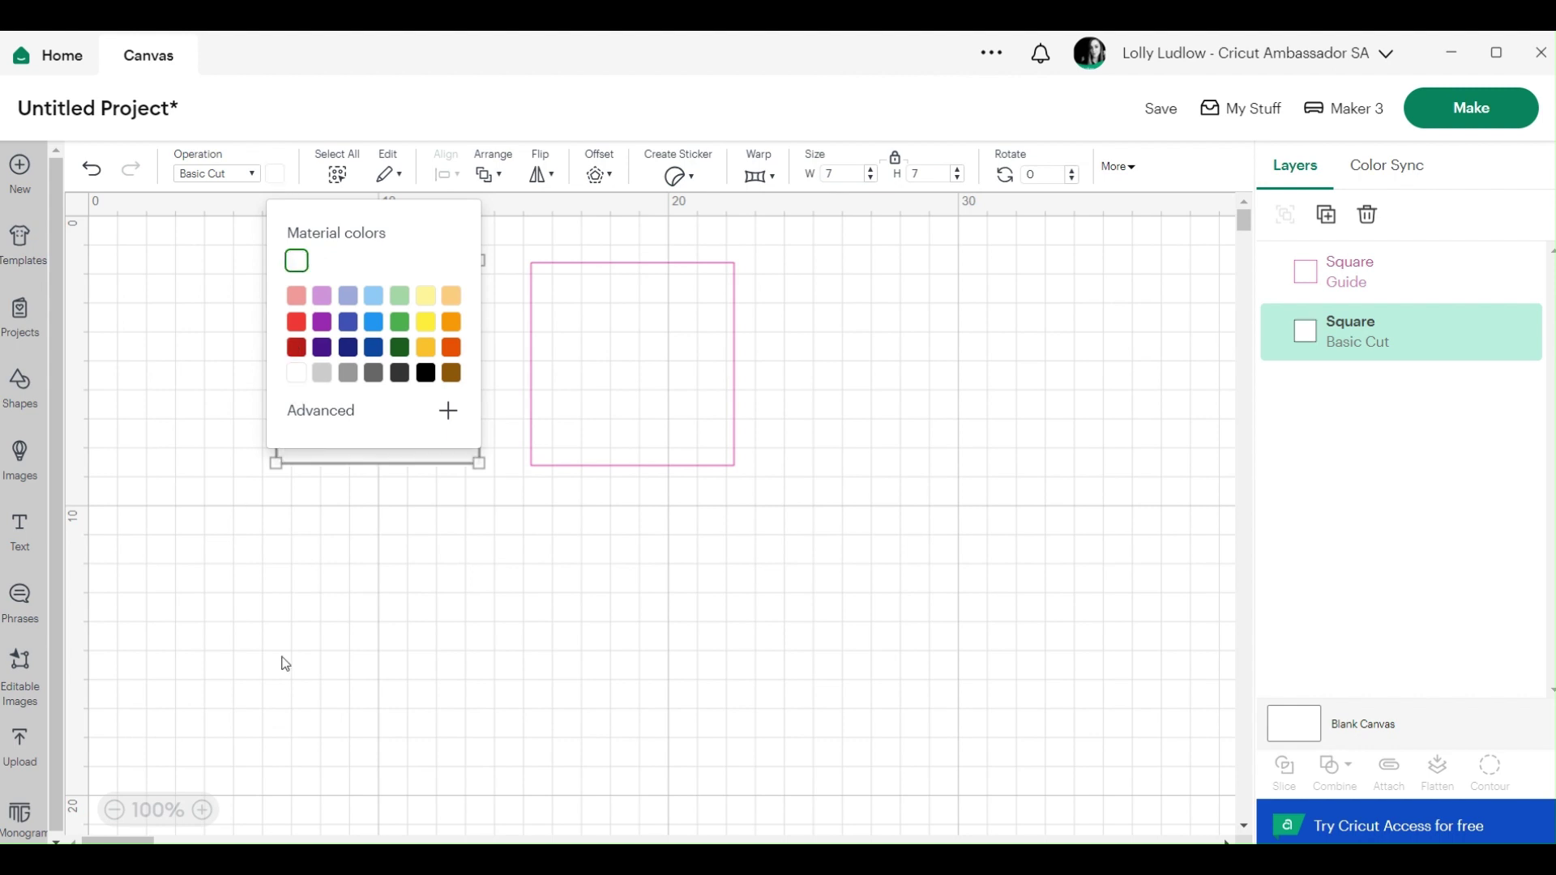
pyautogui.click(285, 661)
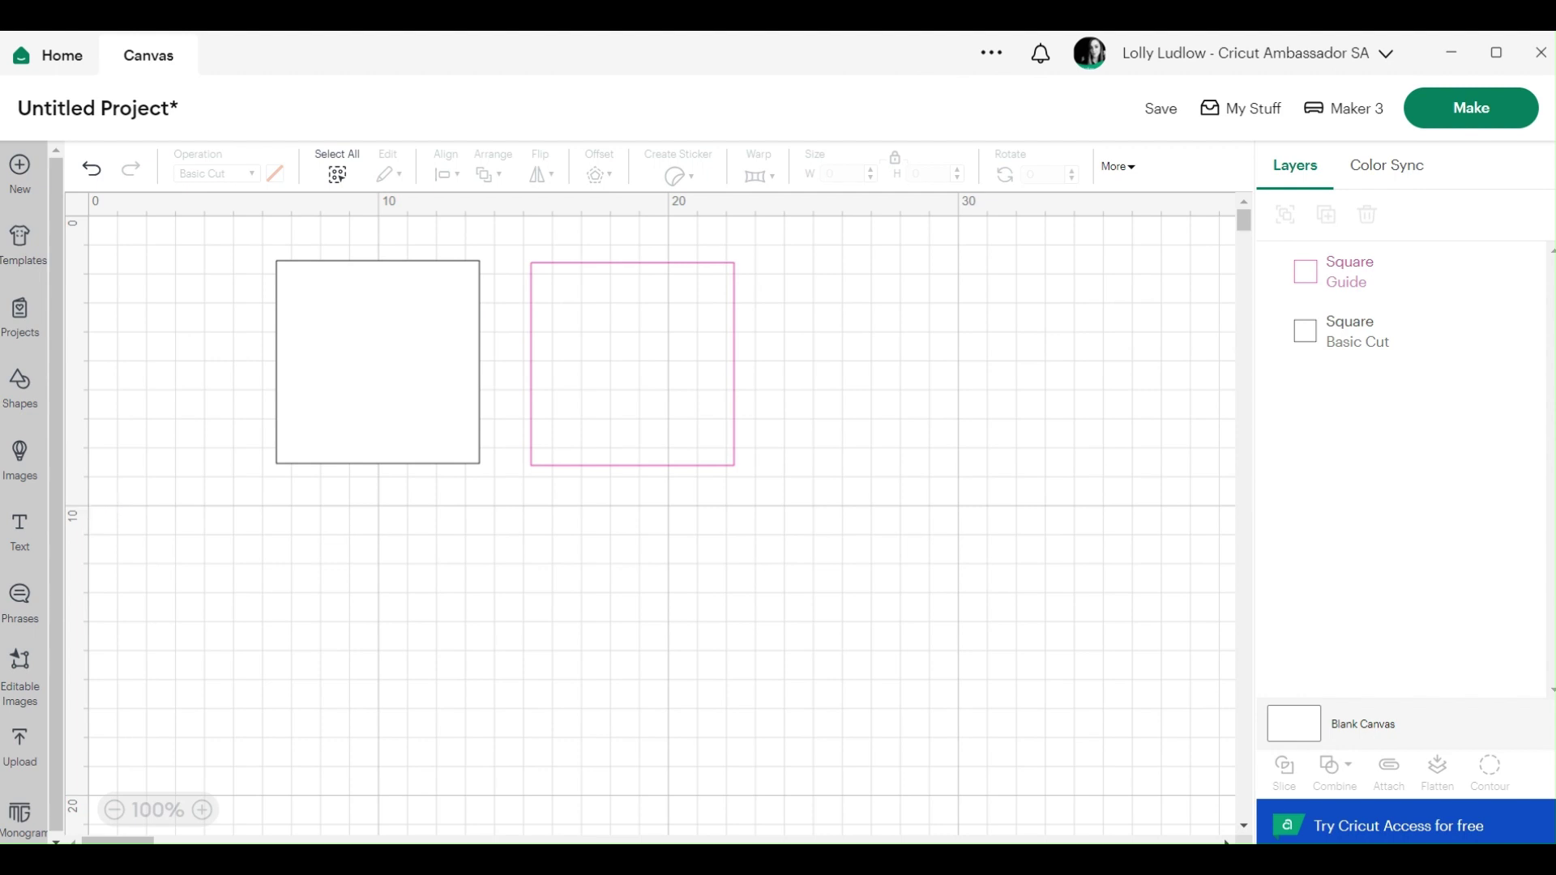
# Step: Search the image library for "flowers" and filter the results to the Print then Cut operation type
pyautogui.click(19, 460)
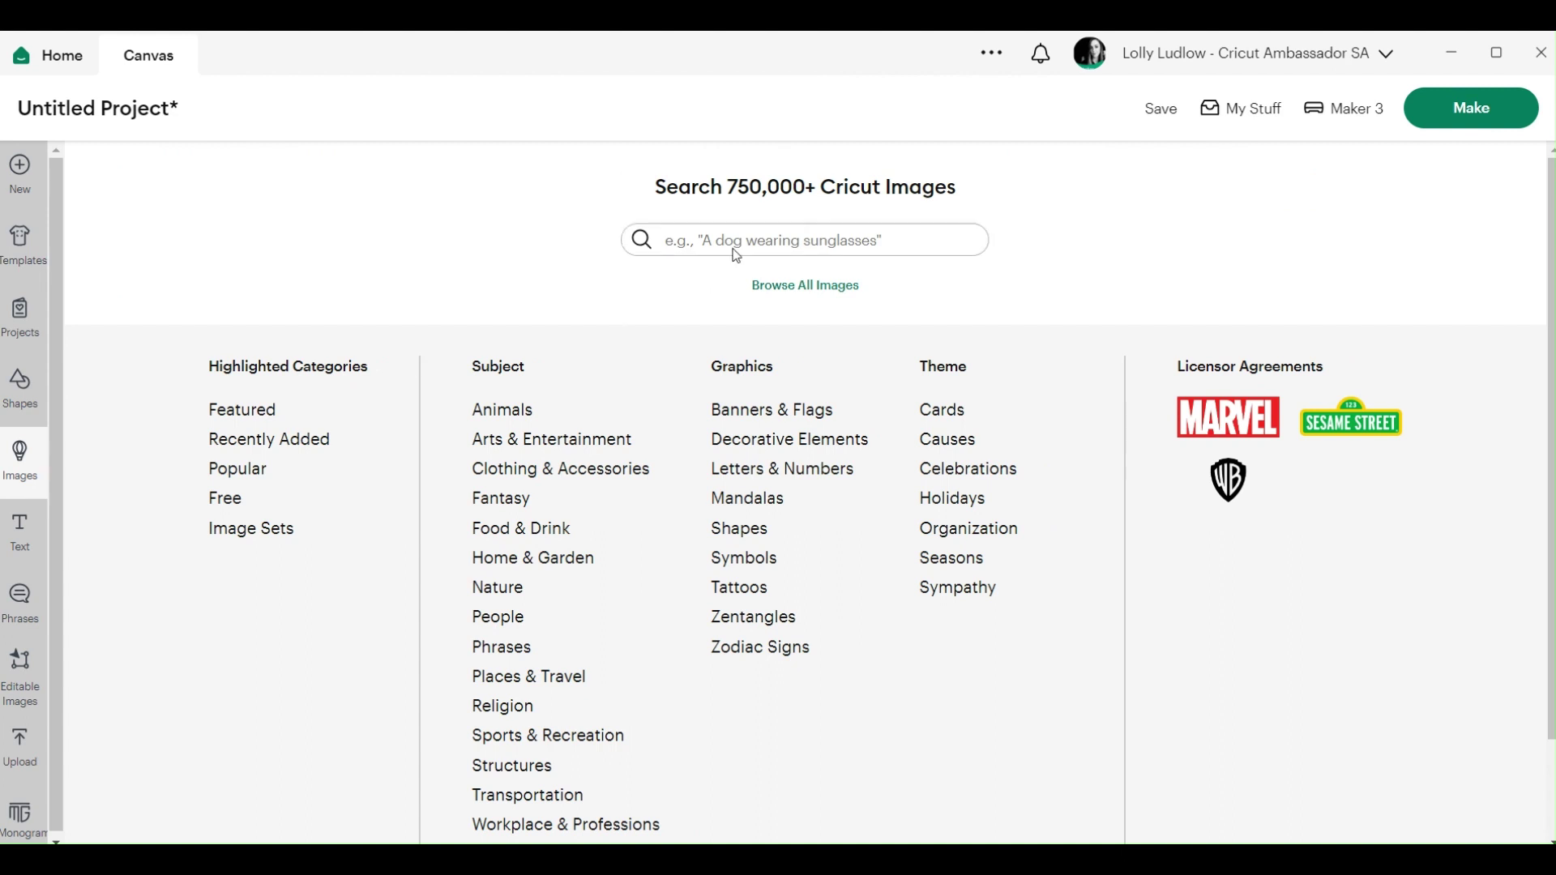
pyautogui.click(739, 240)
pyautogui.write('flowers')
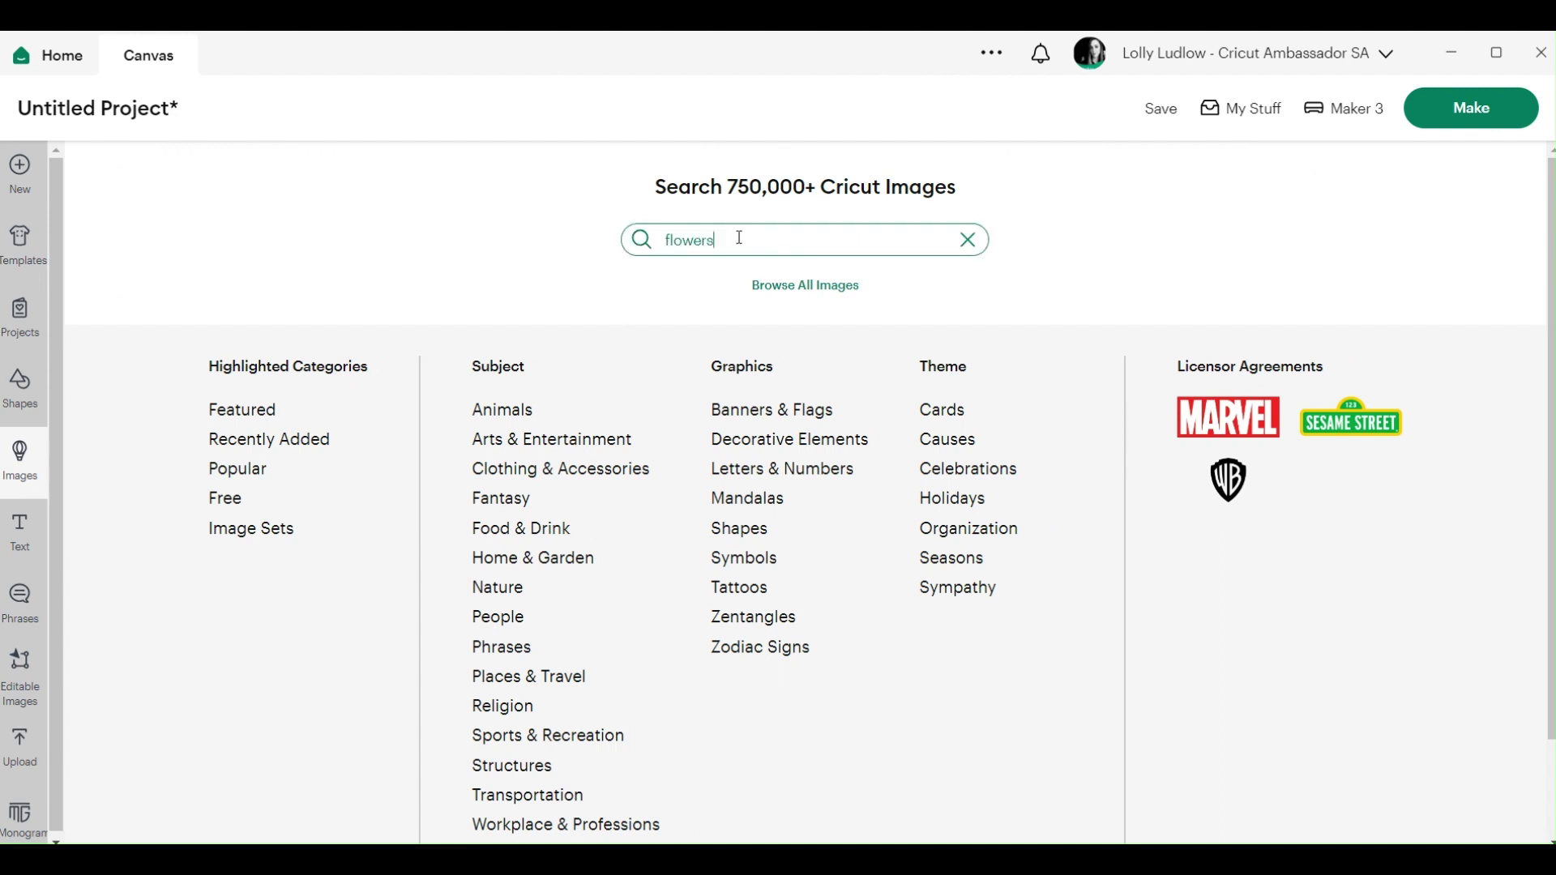
pyautogui.press('Return')
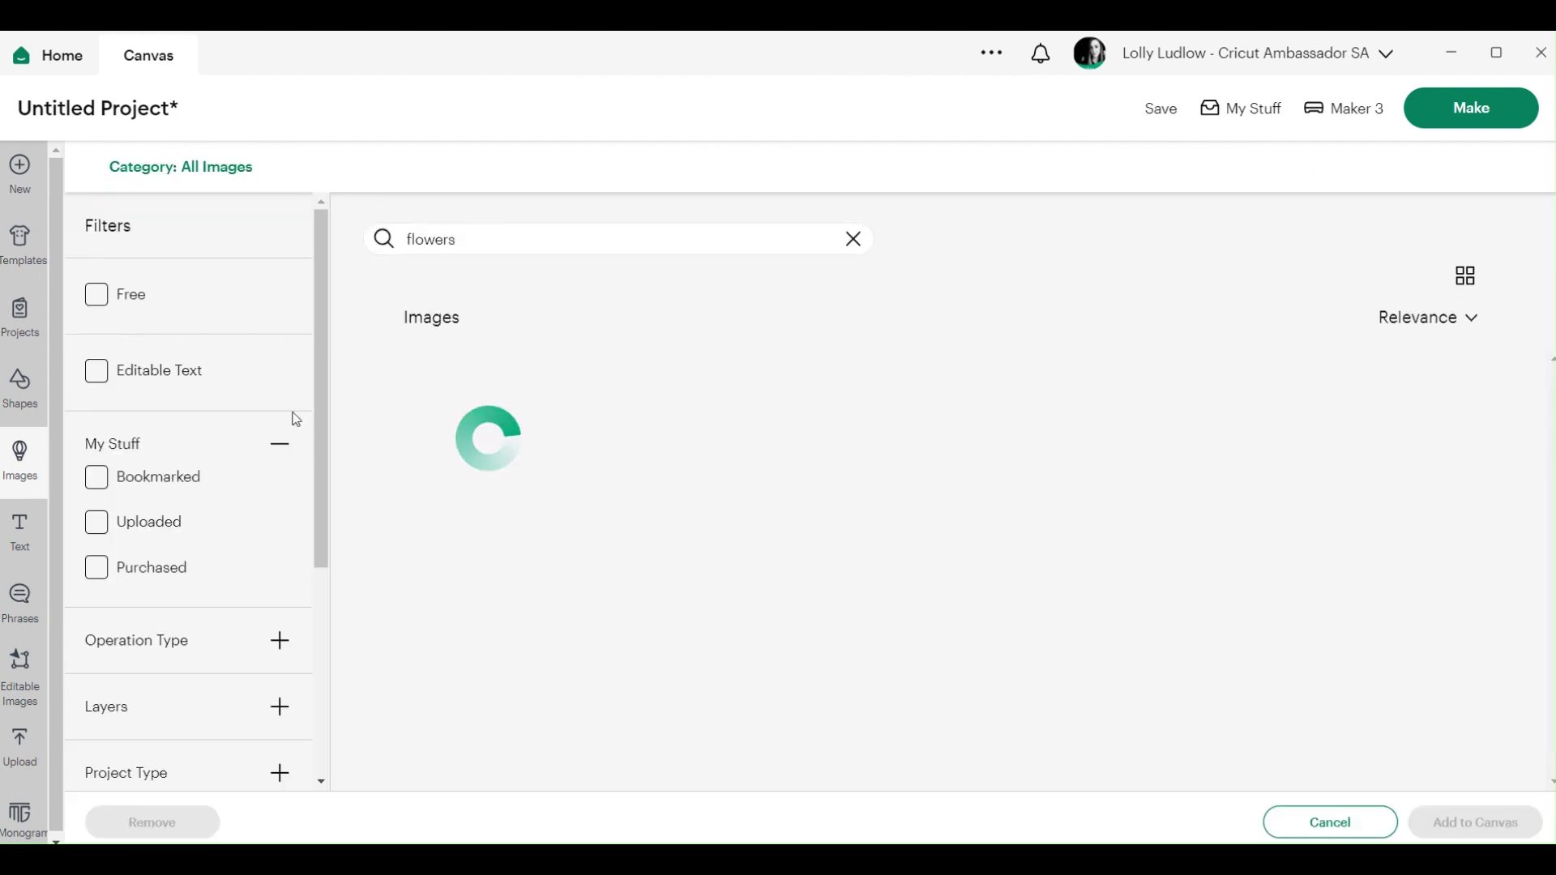
pyautogui.click(280, 641)
pyautogui.scroll(-4, 178, 501)
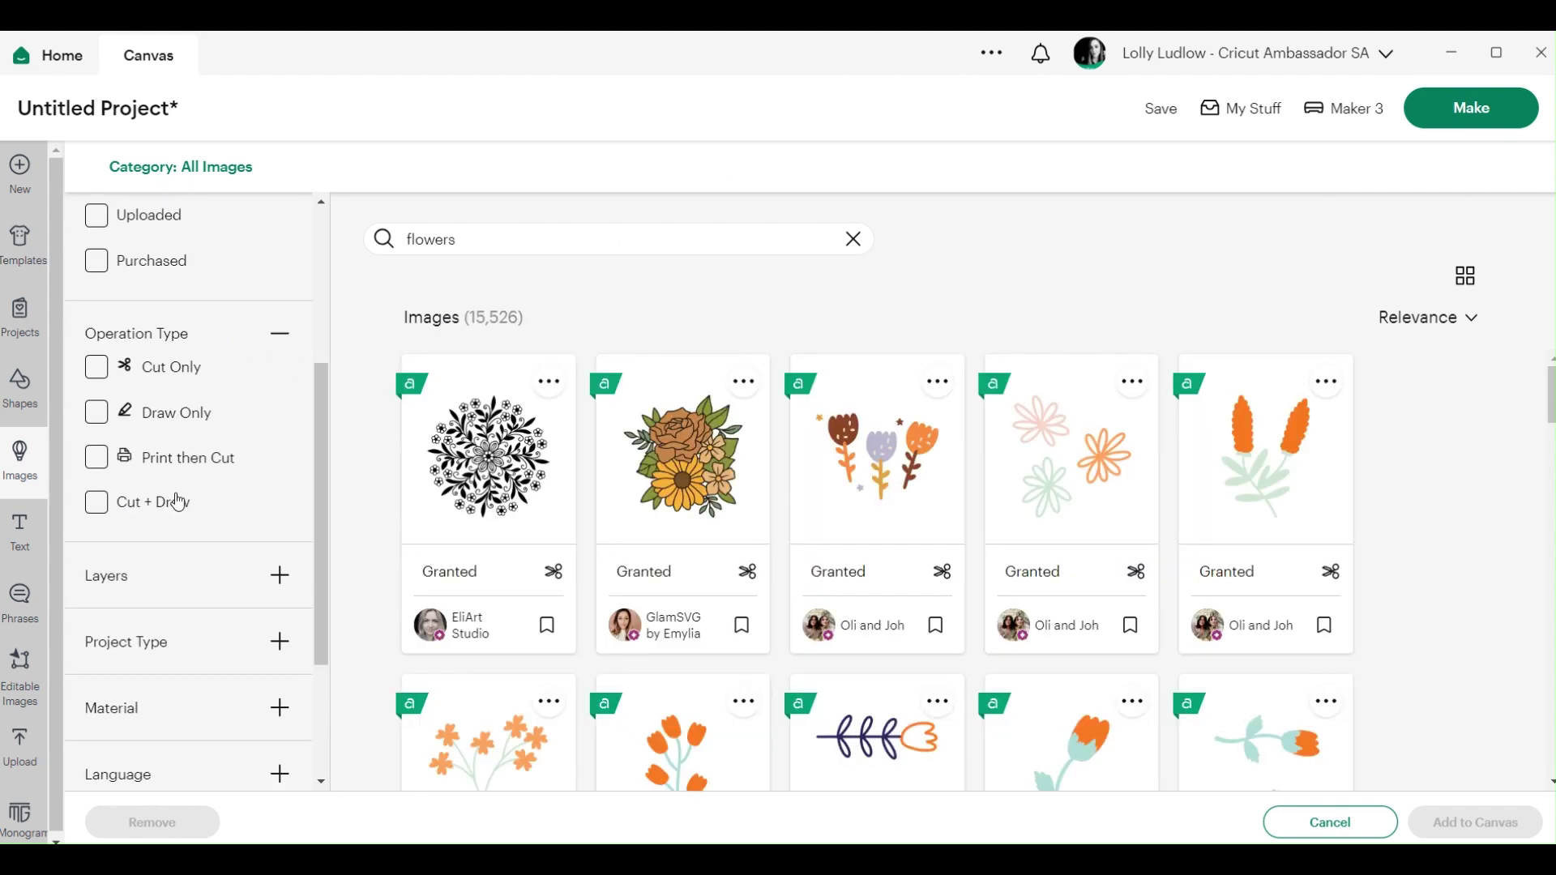
pyautogui.click(167, 466)
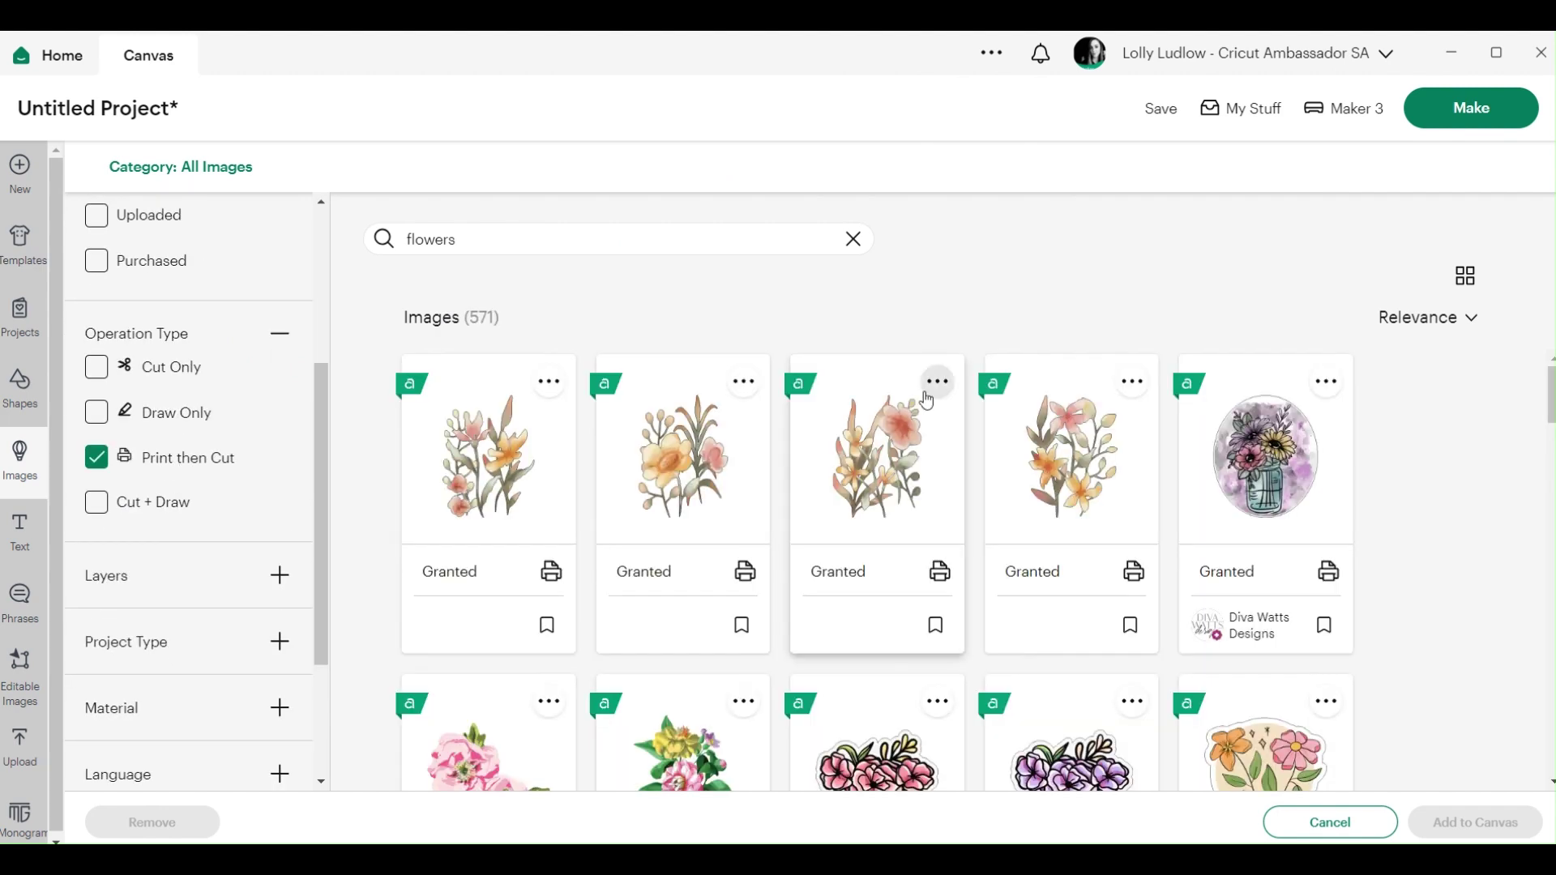
# Step: Browse the flower images and add the pink two-blossom flowers with green leaves to the canvas
pyautogui.scroll(-3, 919, 470)
pyautogui.scroll(-5, 771, 491)
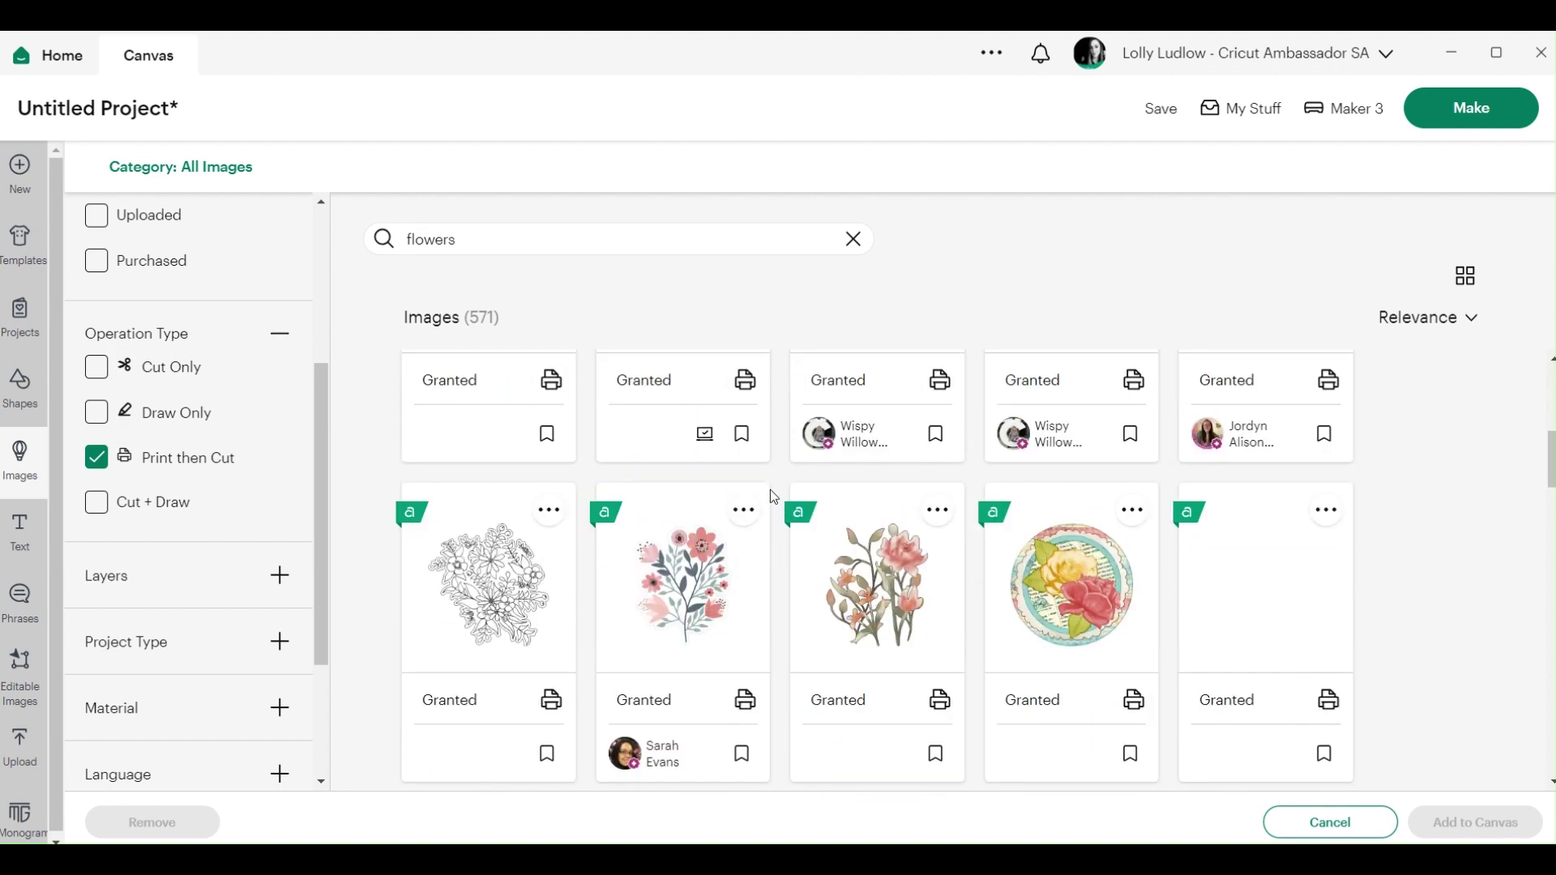
pyautogui.scroll(5, 767, 486)
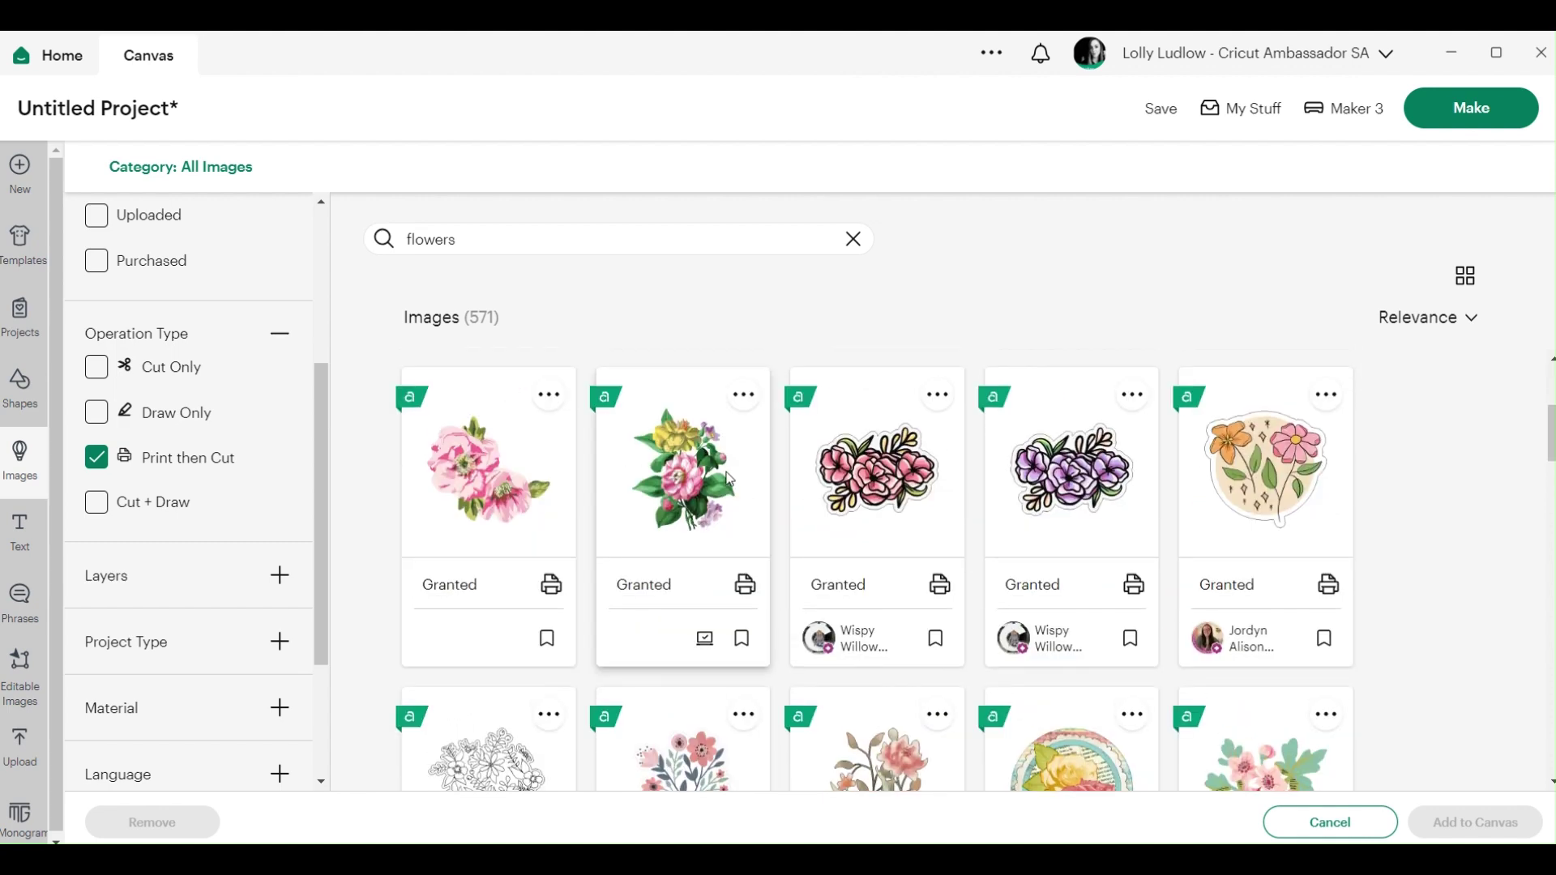
pyautogui.click(680, 484)
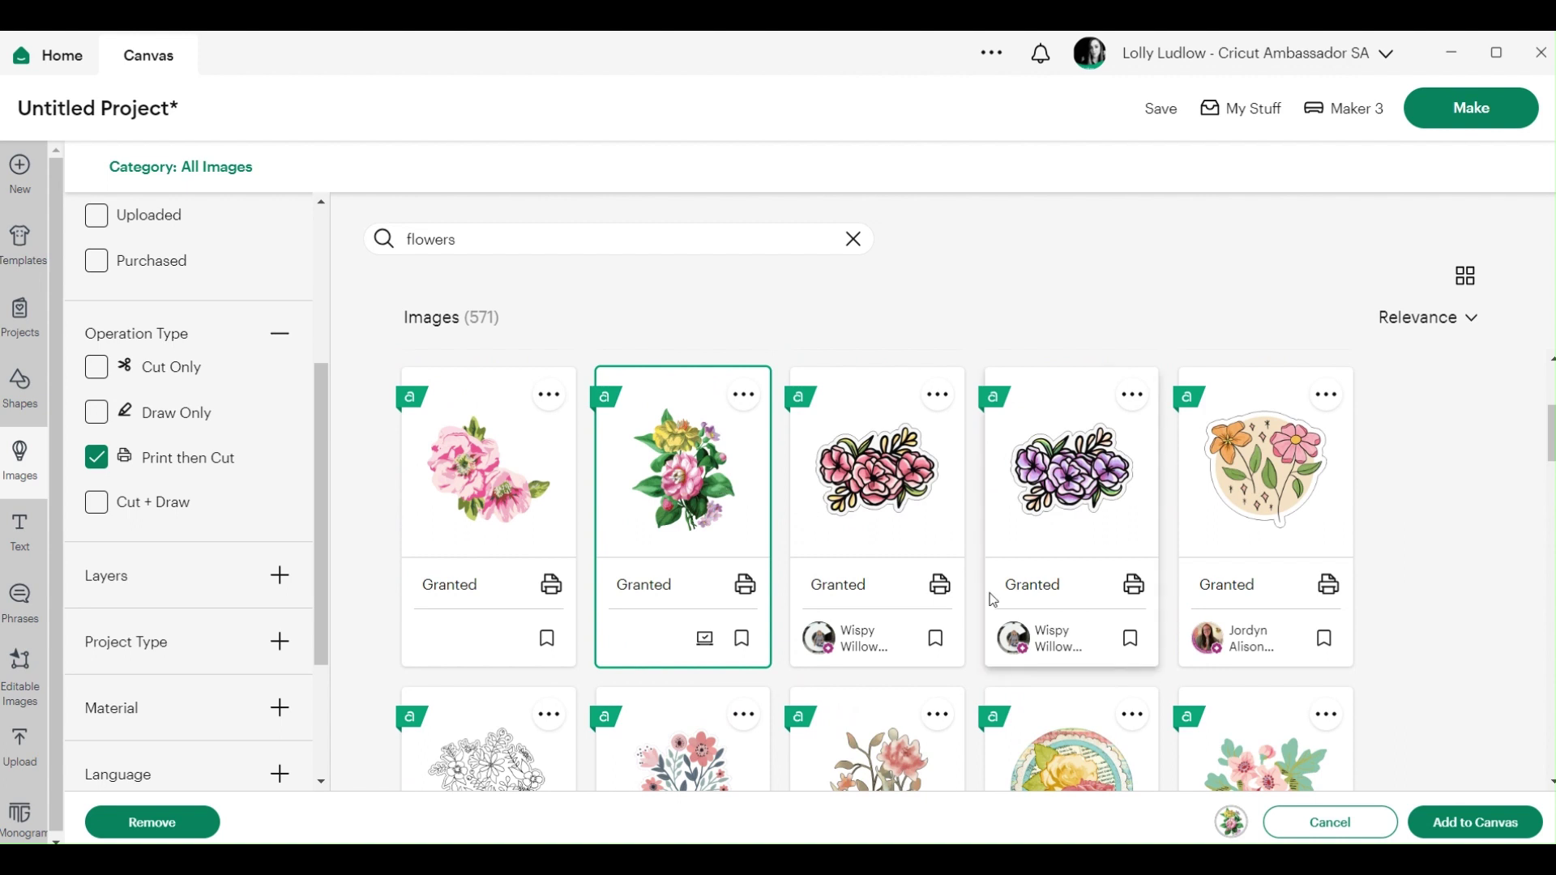
pyautogui.click(547, 500)
pyautogui.click(670, 479)
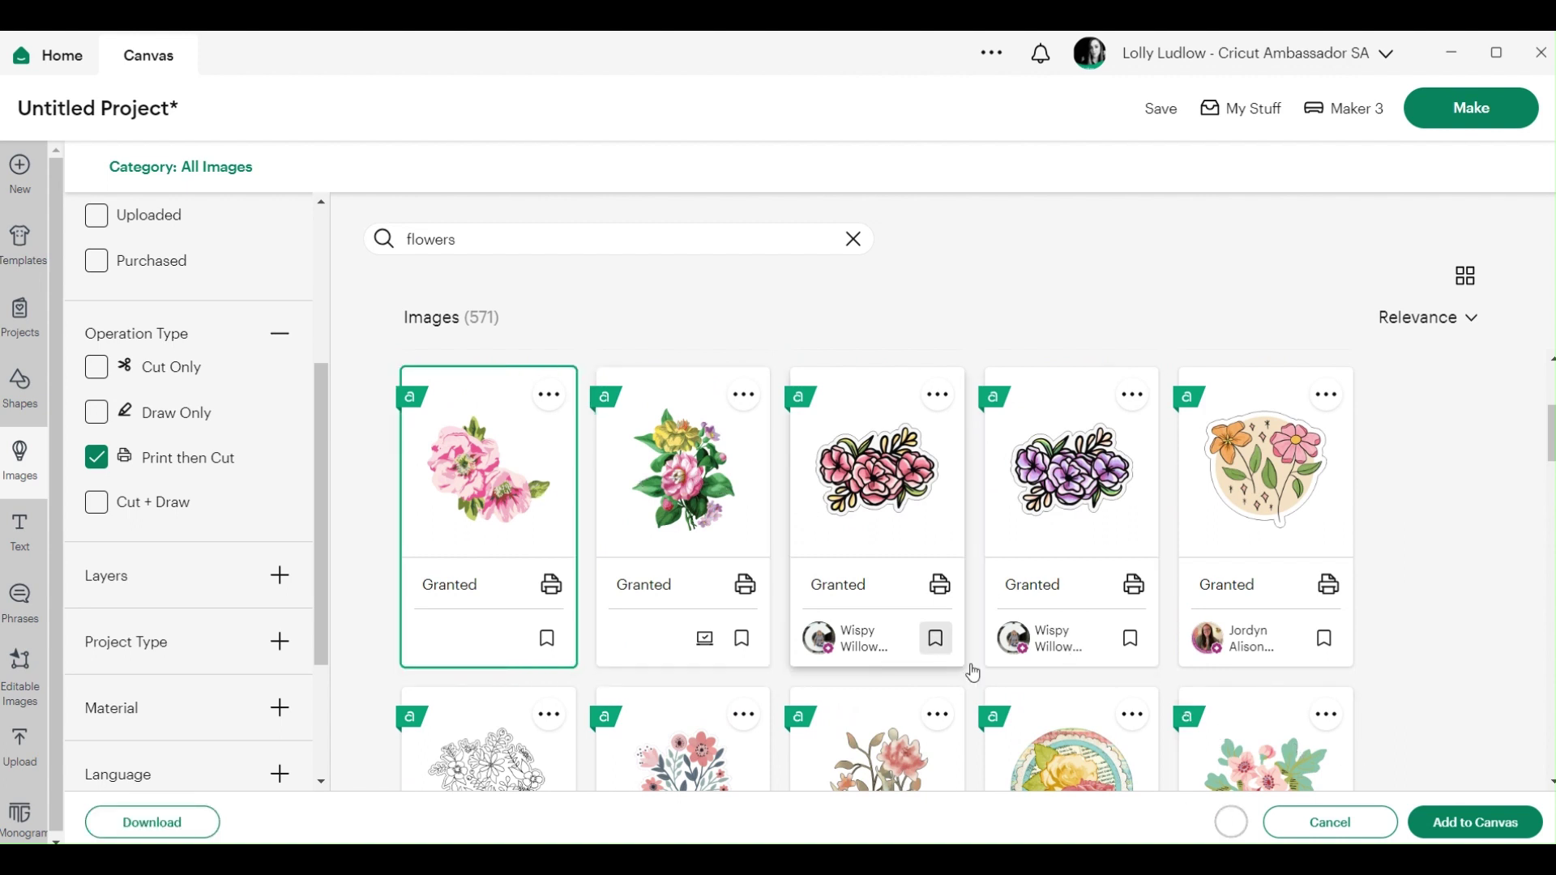
pyautogui.click(1488, 823)
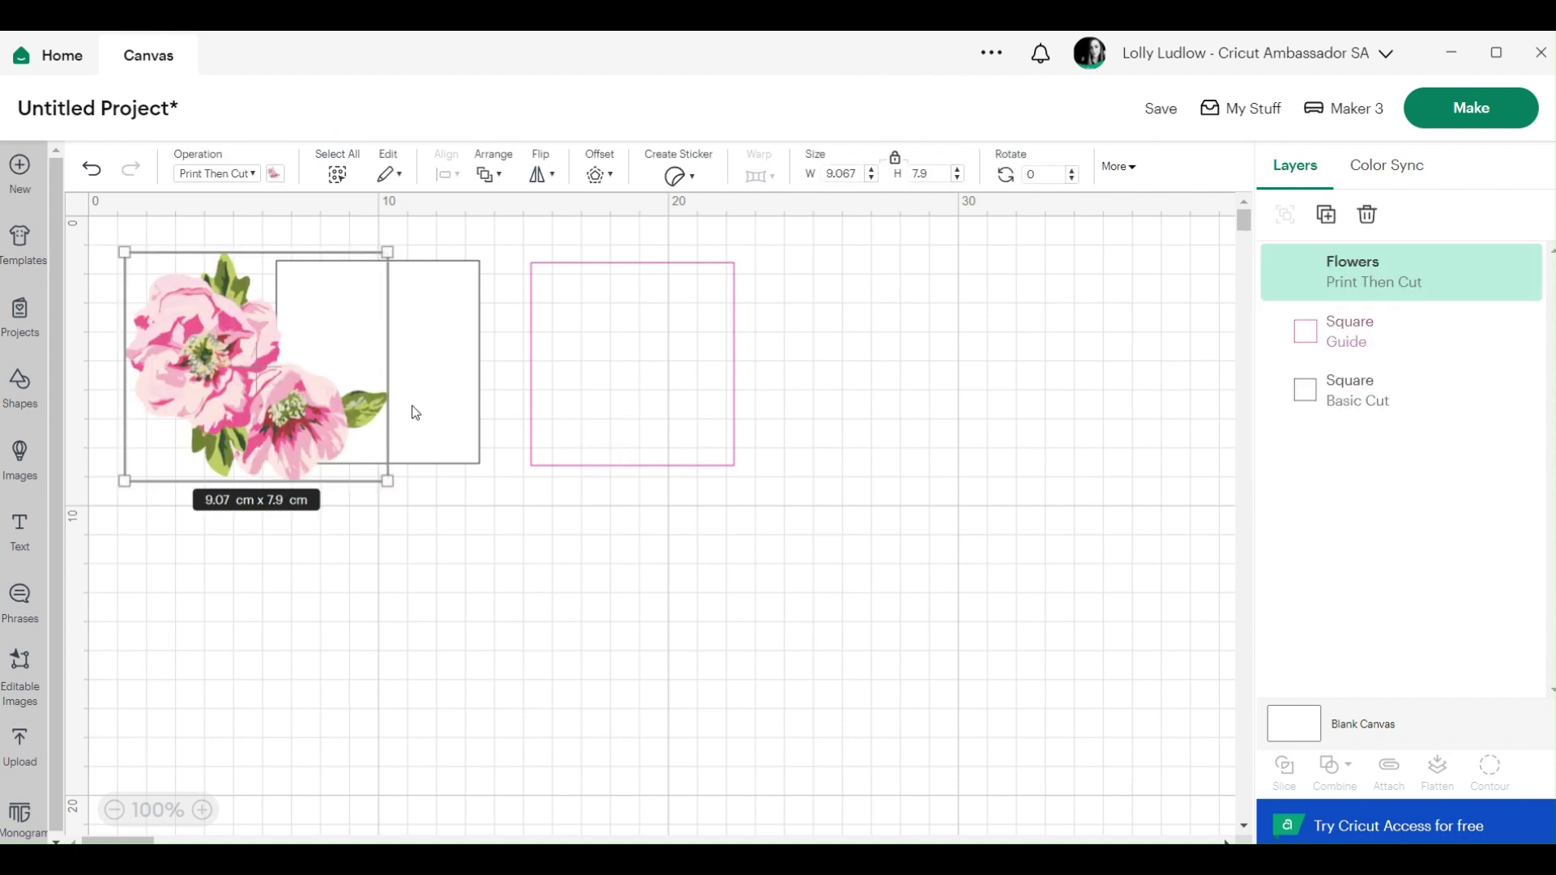
# Step: Duplicate the flowers image and place both copies over the guide square
pyautogui.moveTo(300, 406); pyautogui.dragTo(417, 344)
pyautogui.rightClick(417, 343)
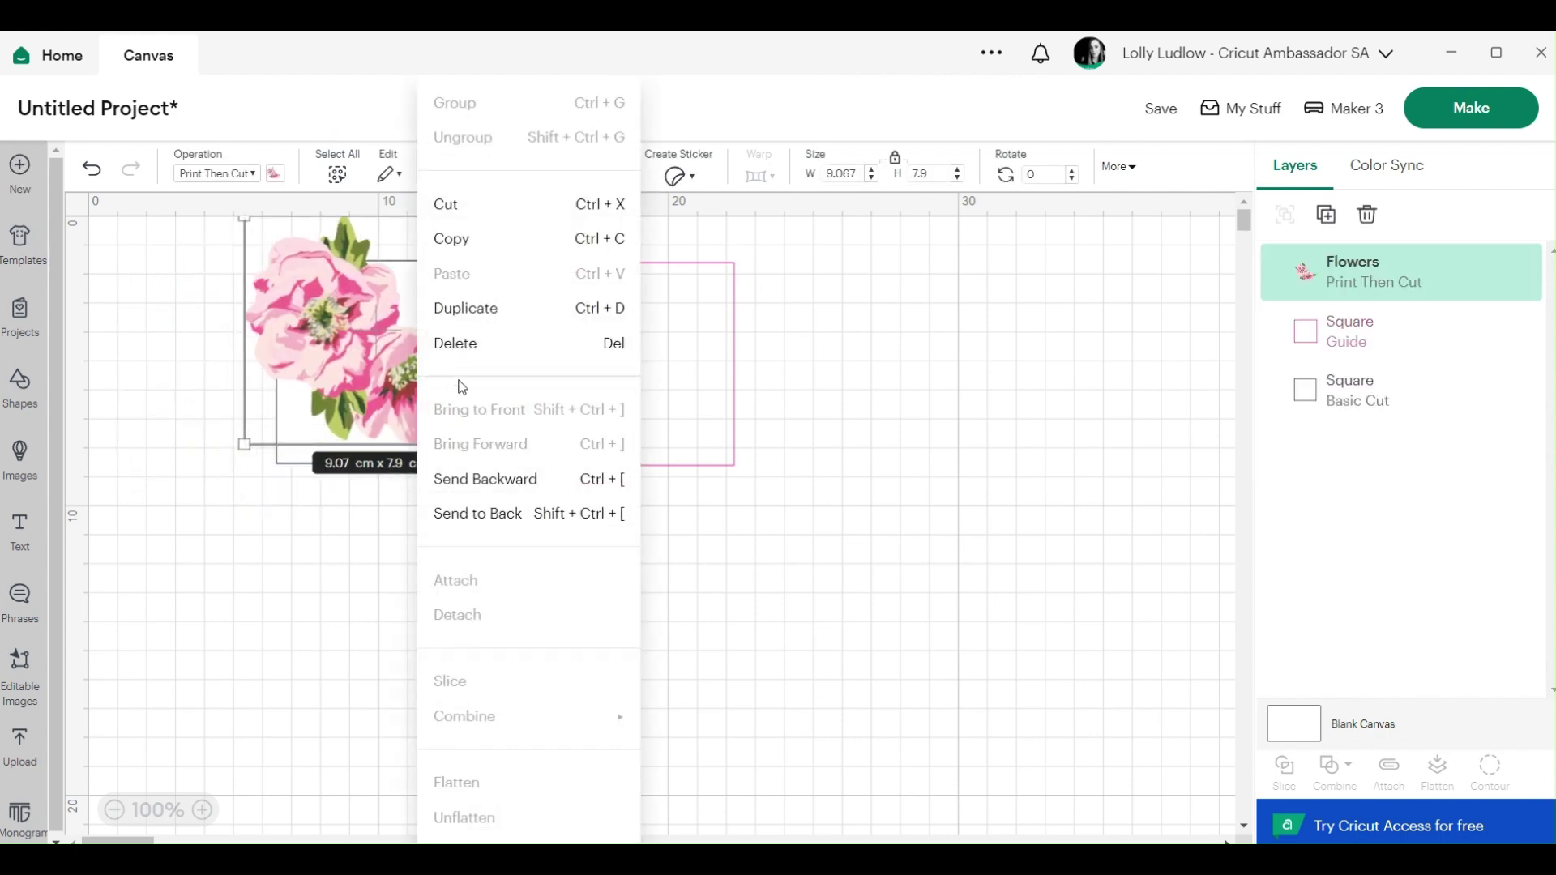
pyautogui.click(472, 319)
pyautogui.moveTo(326, 386); pyautogui.dragTo(669, 348)
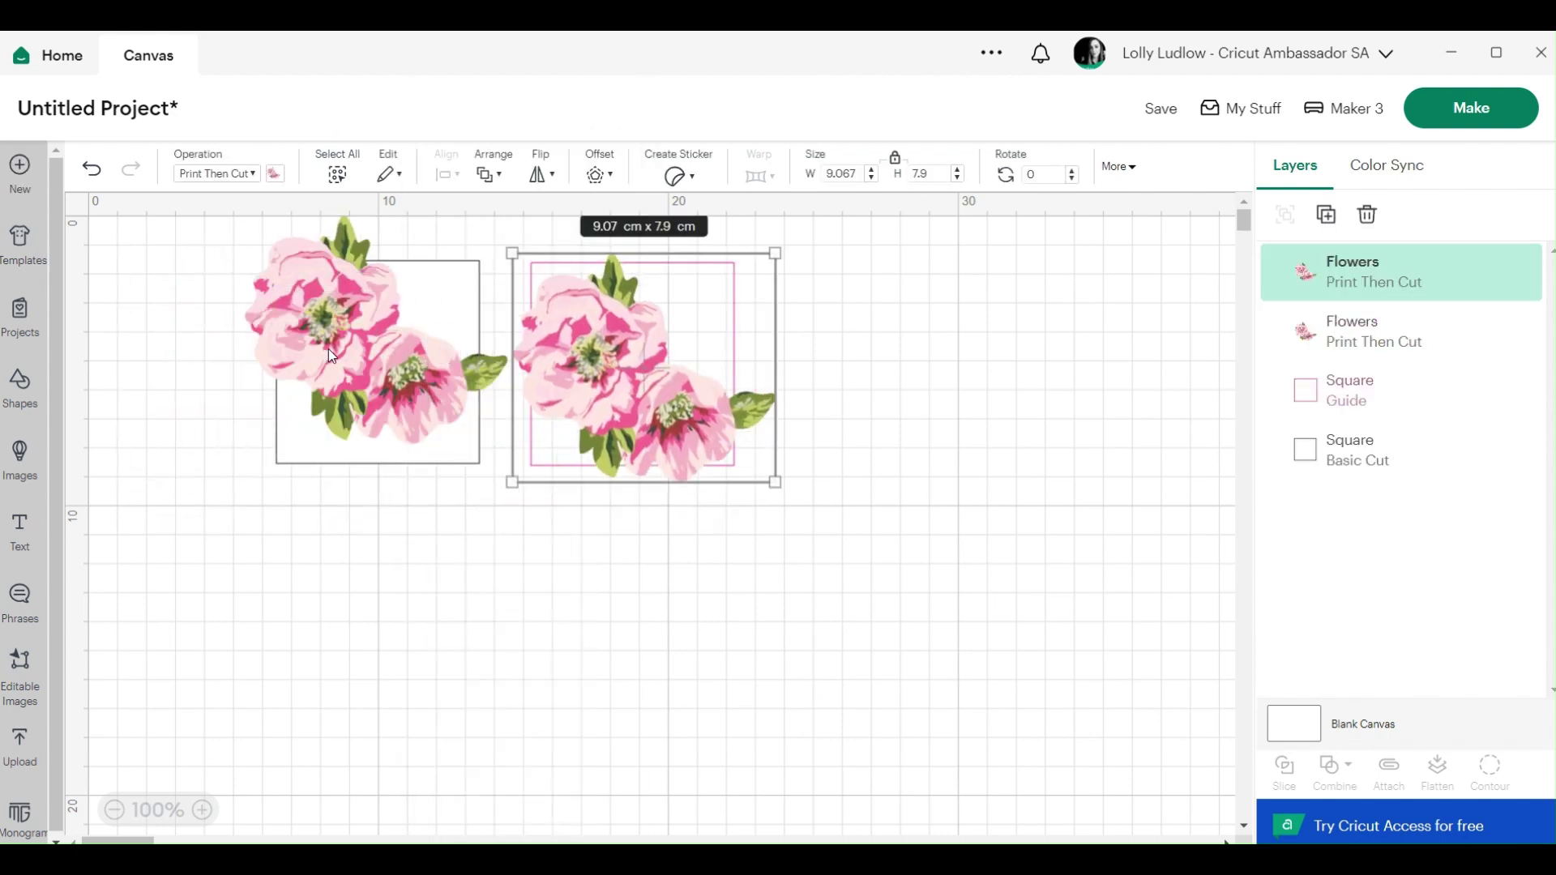
pyautogui.moveTo(329, 349); pyautogui.dragTo(599, 362)
# Step: Duplicate the white square and place the copy below and to the right of the guide square
pyautogui.click(412, 384)
pyautogui.rightClick(378, 382)
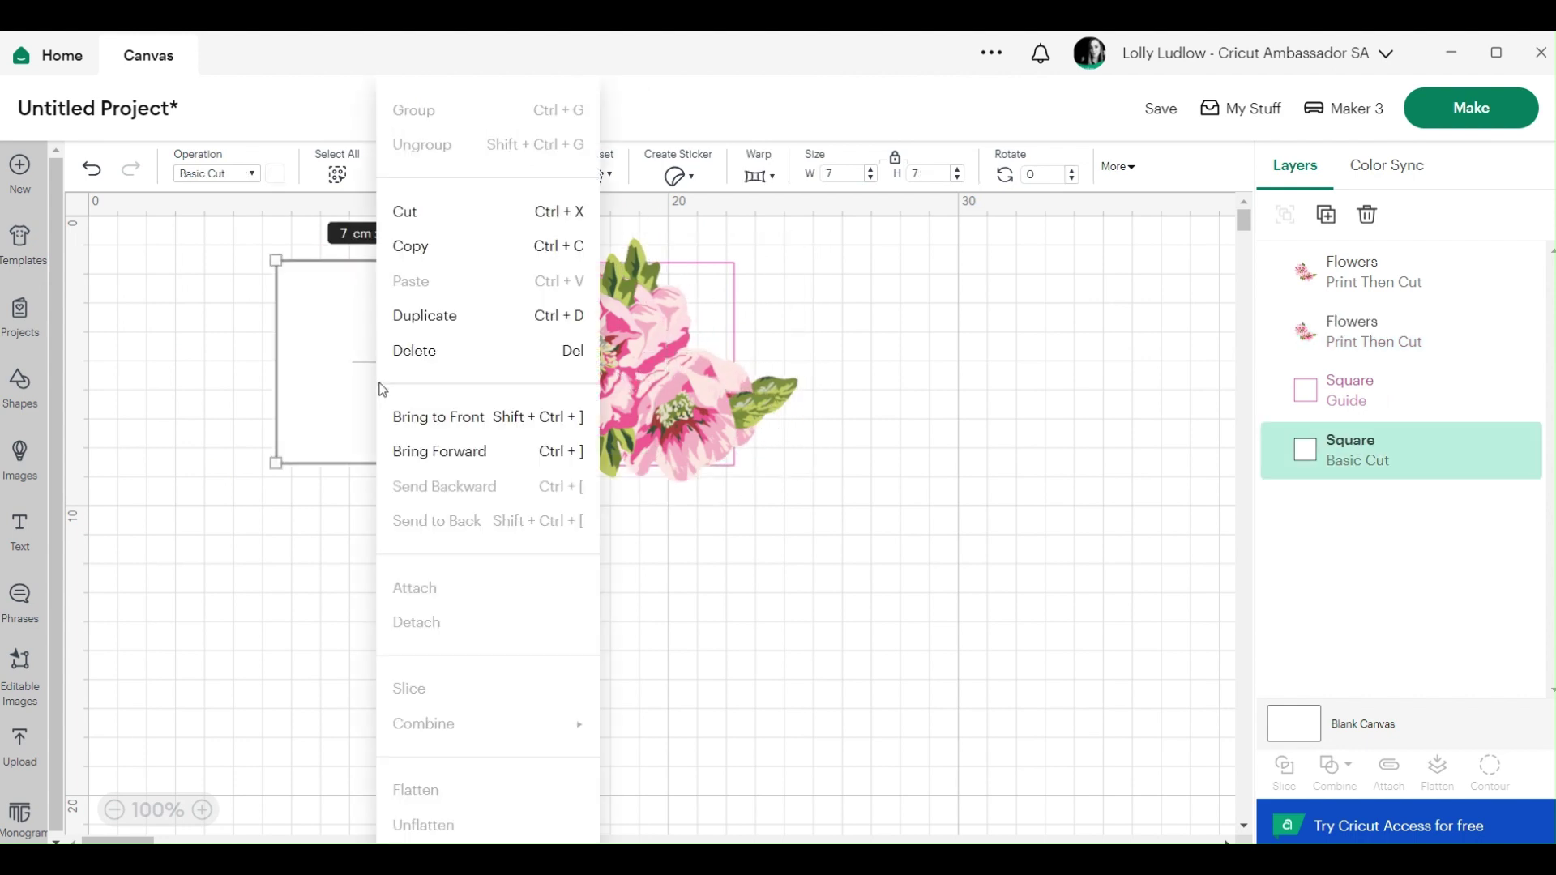
pyautogui.click(417, 316)
pyautogui.moveTo(372, 337); pyautogui.dragTo(983, 543)
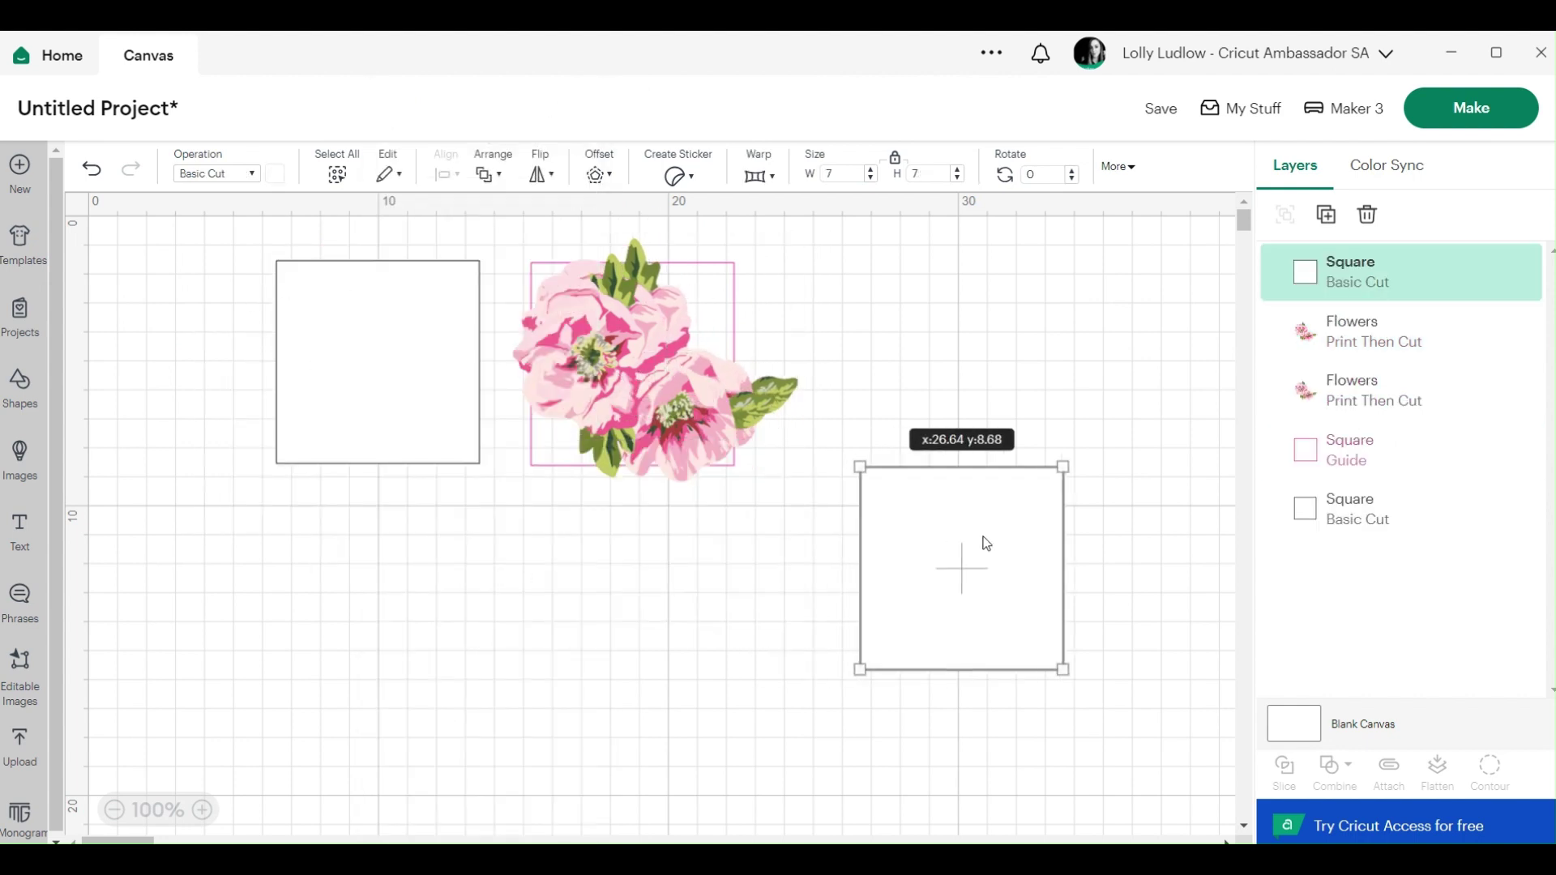
# Step: Shrink one flowers image to about 6.8 cm wide, bring it to front, rotate it to about 314° and place it on the new square's upper-left corner
pyautogui.click(810, 454)
pyautogui.click(707, 425)
pyautogui.moveTo(770, 468); pyautogui.dragTo(1033, 445)
pyautogui.rightClick(1033, 445)
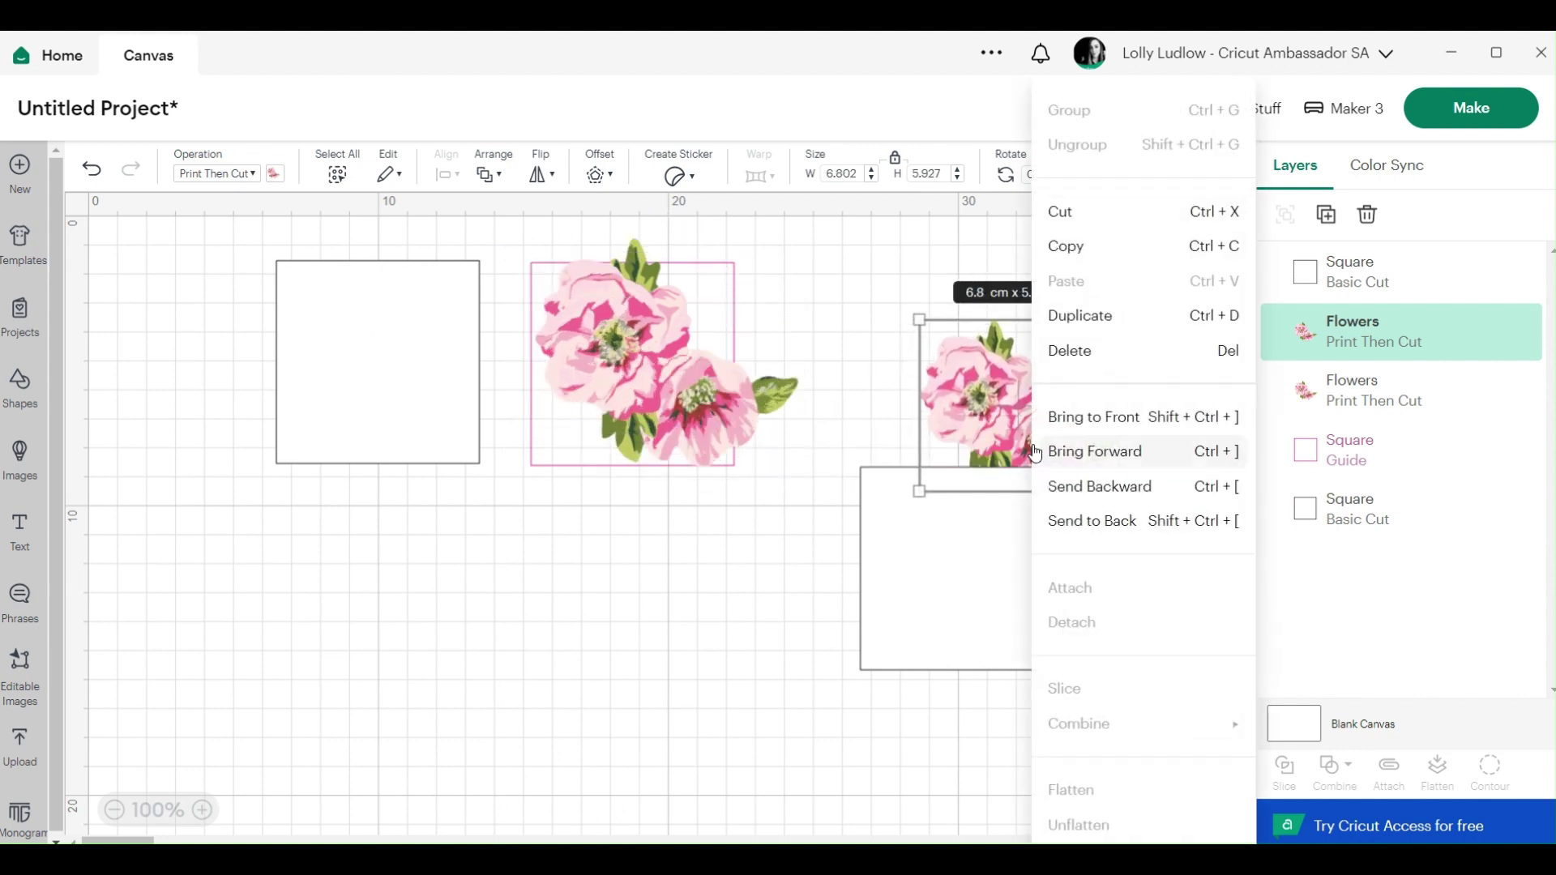
pyautogui.click(1063, 418)
pyautogui.moveTo(1139, 503); pyautogui.dragTo(1146, 392)
pyautogui.moveTo(994, 421); pyautogui.dragTo(877, 475)
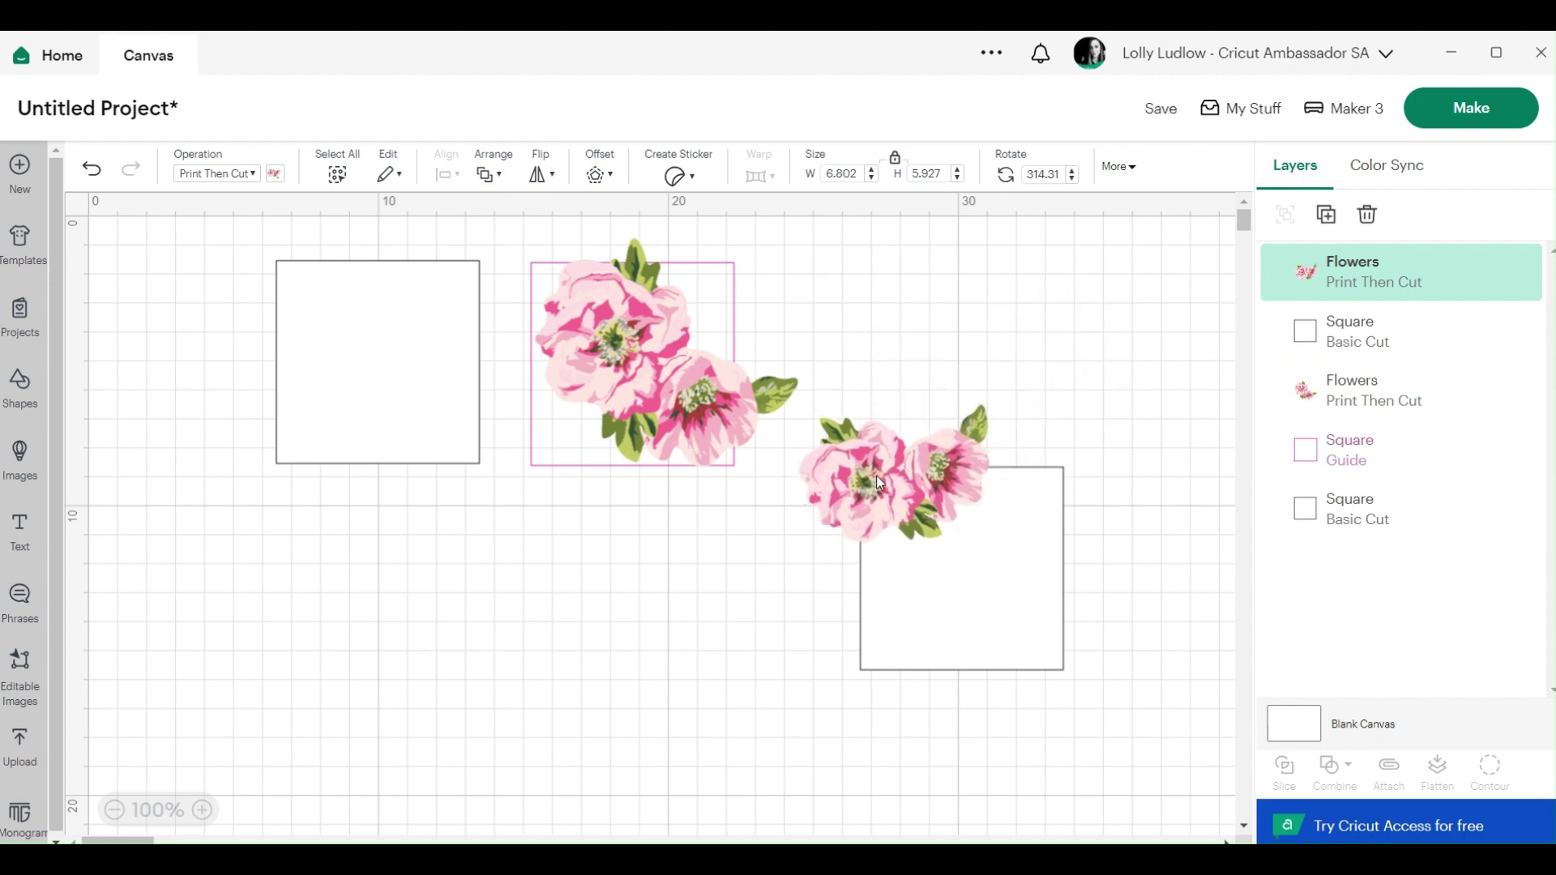
# Step: Bring the other flowers image to front, shrink it to about 5.83 cm wide, rotate it to about 304° and place it on the square's upper-right corner
pyautogui.moveTo(701, 391); pyautogui.dragTo(1067, 385)
pyautogui.rightClick(1067, 386)
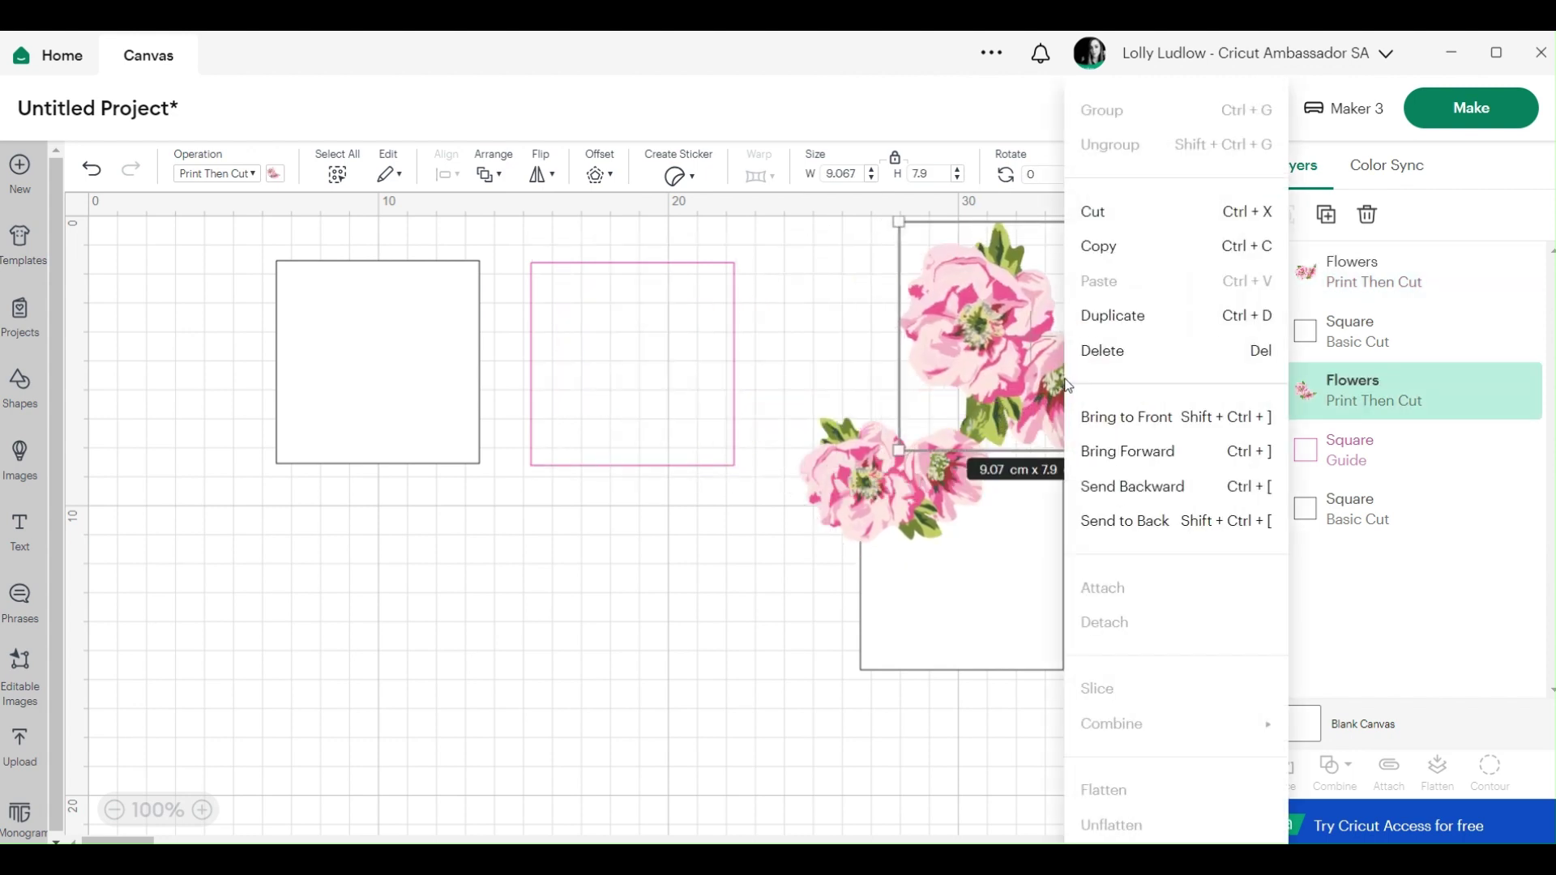
pyautogui.click(1123, 416)
pyautogui.moveTo(1157, 440); pyautogui.dragTo(1063, 508)
pyautogui.moveTo(1154, 552); pyautogui.dragTo(1166, 422)
pyautogui.moveTo(1056, 495); pyautogui.dragTo(1040, 480)
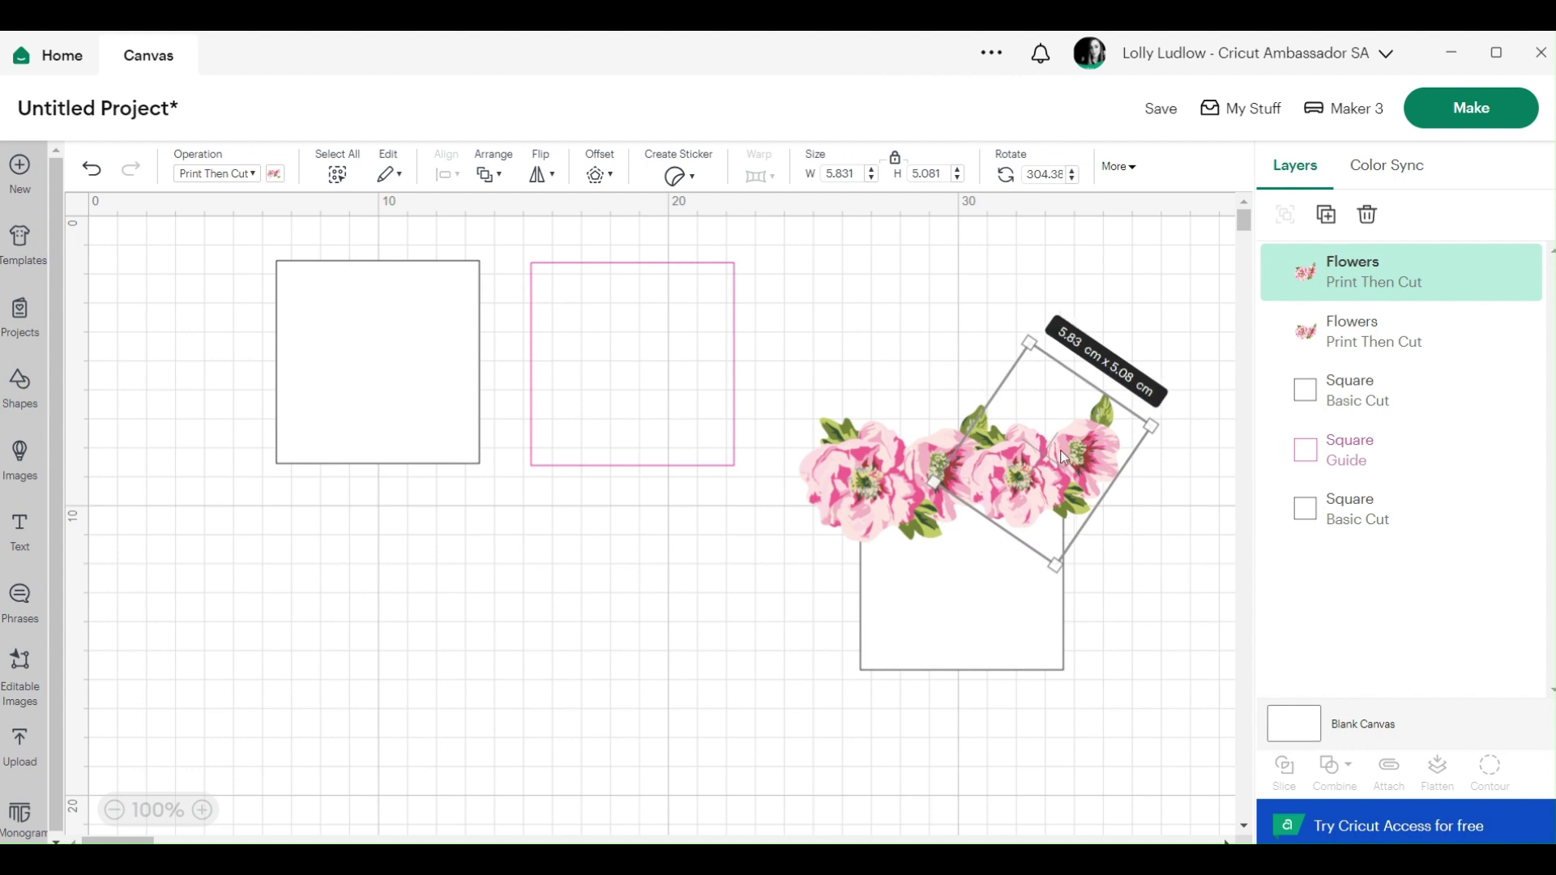
# Step: Flatten the two overlapping flowers images into a single print-then-cut row
pyautogui.click(1136, 337)
pyautogui.click(1078, 460)
pyautogui.keyDown('shift'); pyautogui.click(916, 462); pyautogui.keyUp('shift')
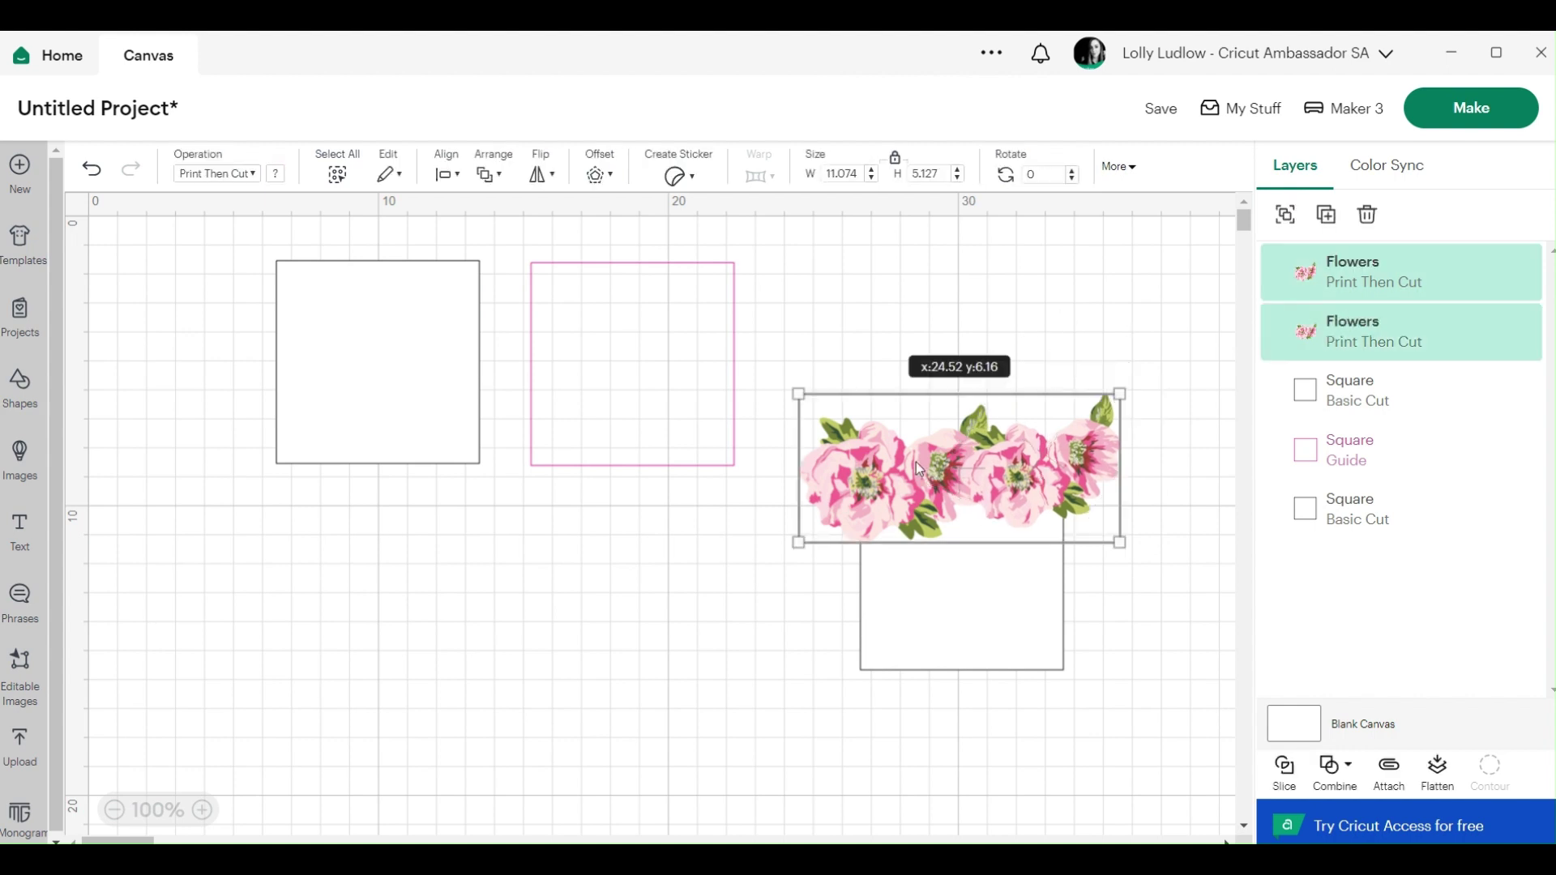
pyautogui.click(1440, 780)
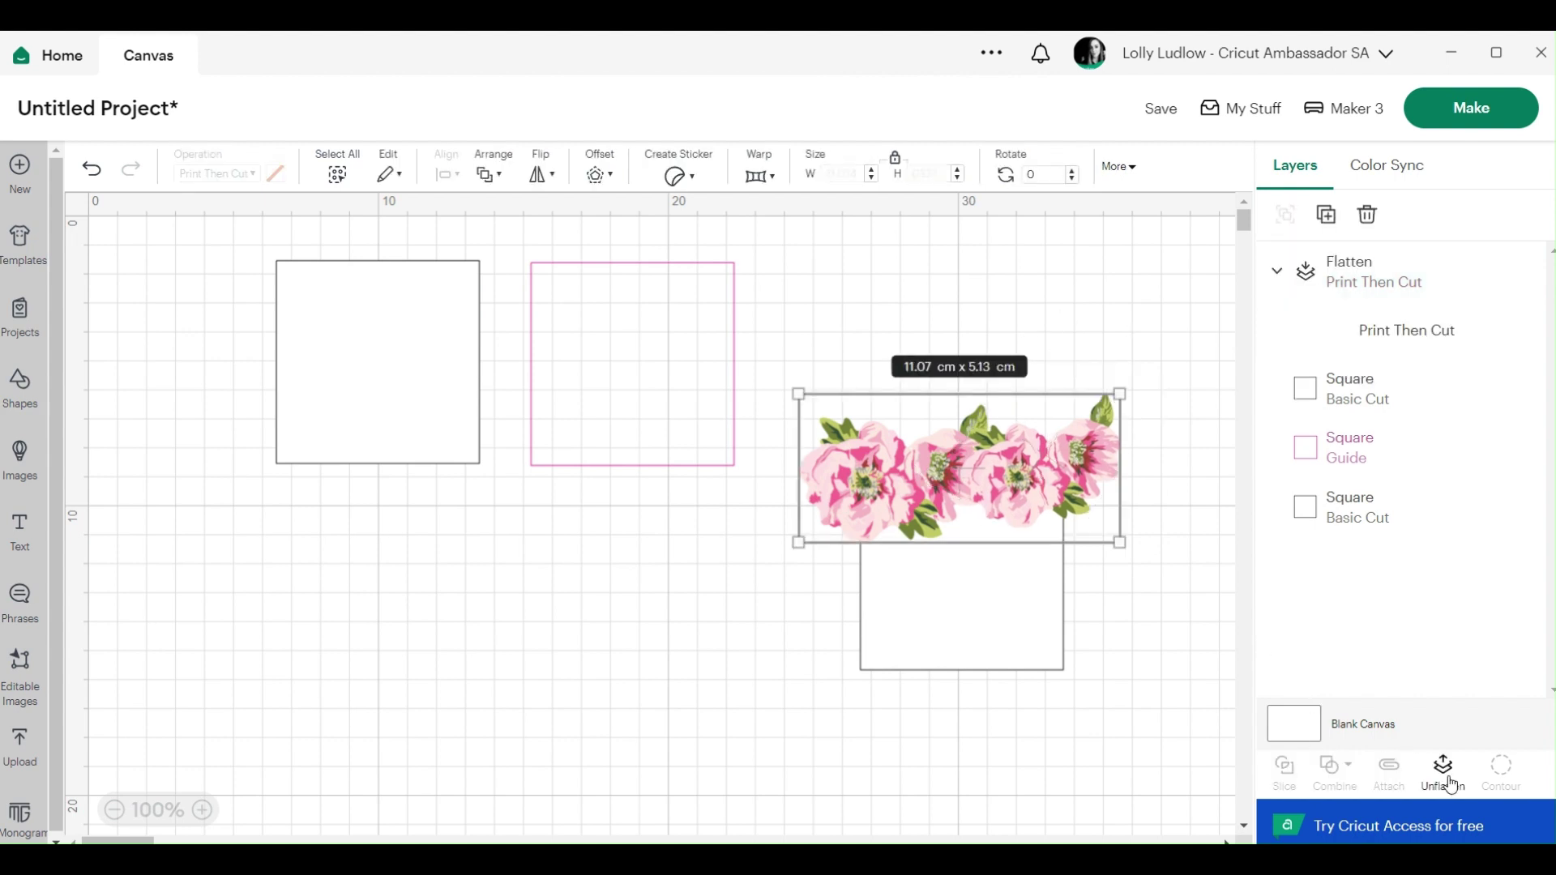
pyautogui.moveTo(1158, 377); pyautogui.dragTo(844, 717)
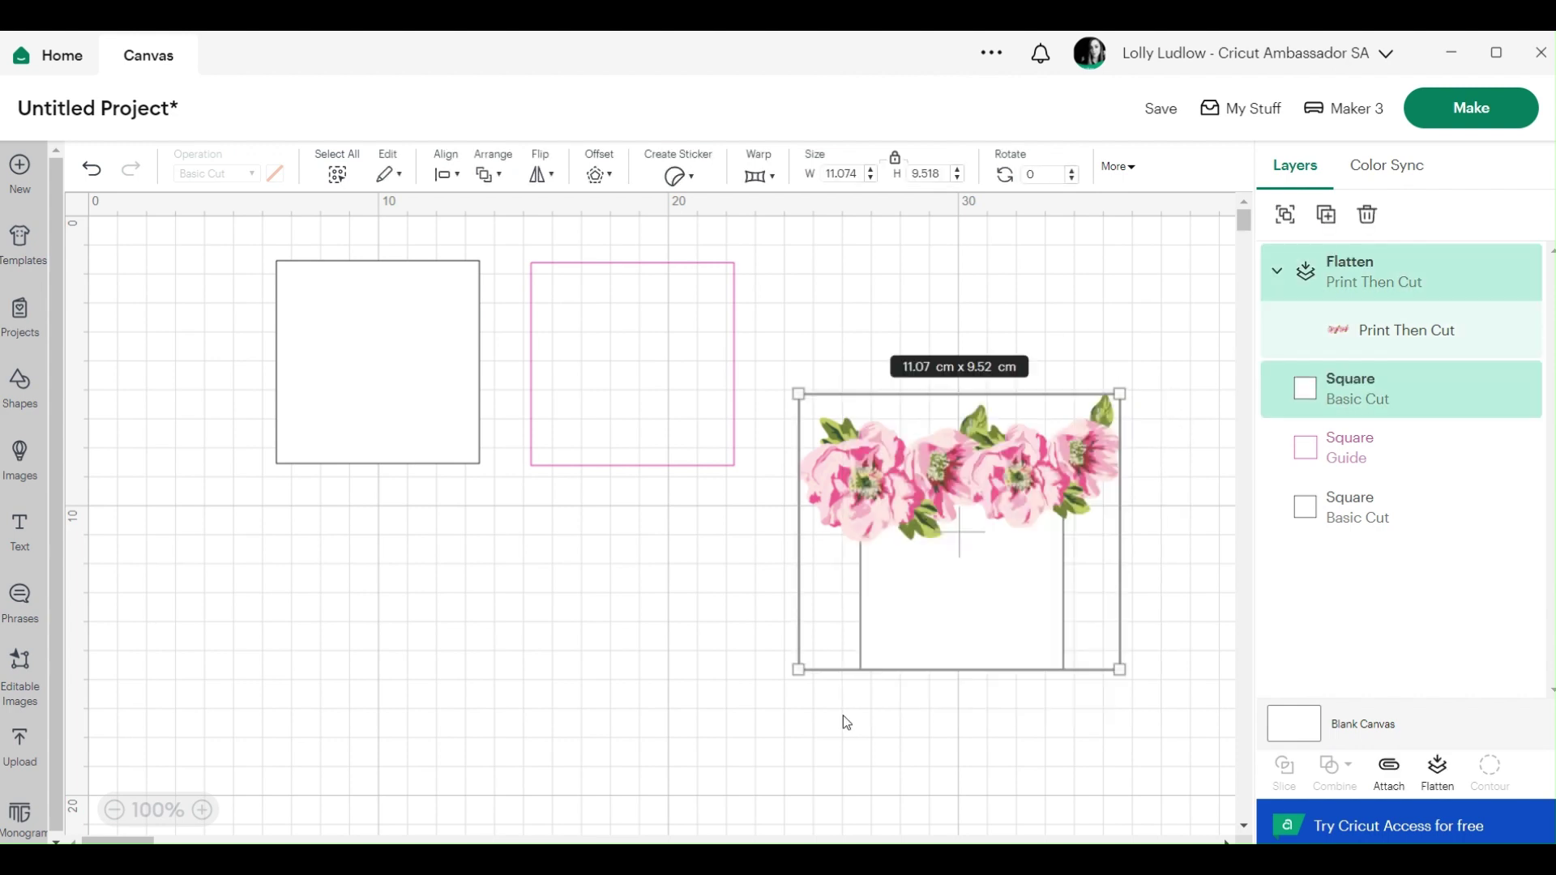
pyautogui.click(1145, 523)
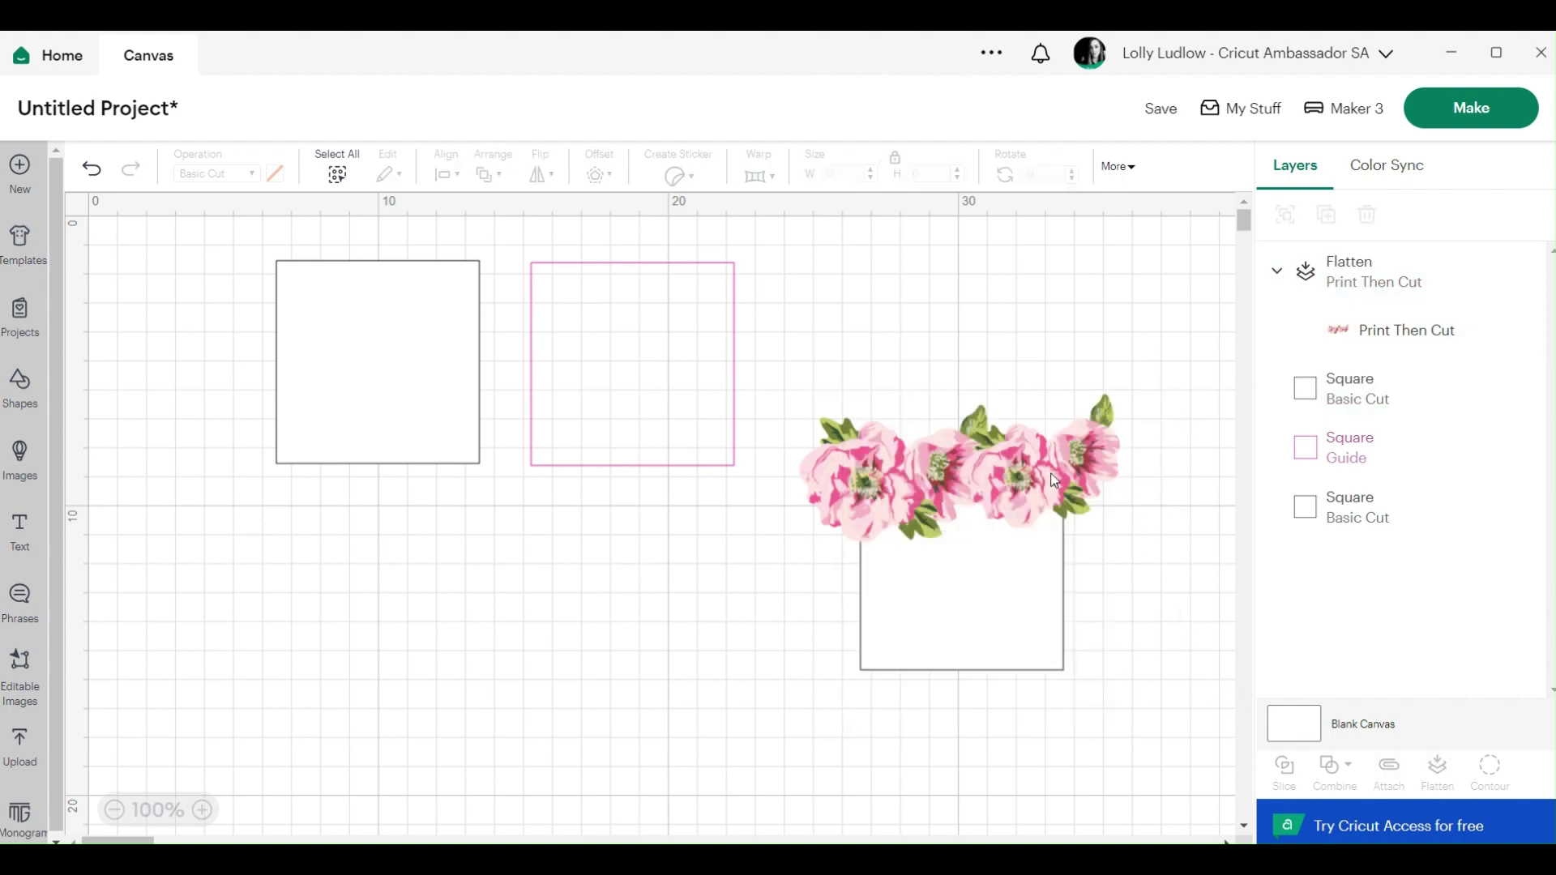
# Step: Duplicate the flattened flower row and place the copy along the square's lower edge
pyautogui.rightClick(1053, 486)
pyautogui.click(1078, 315)
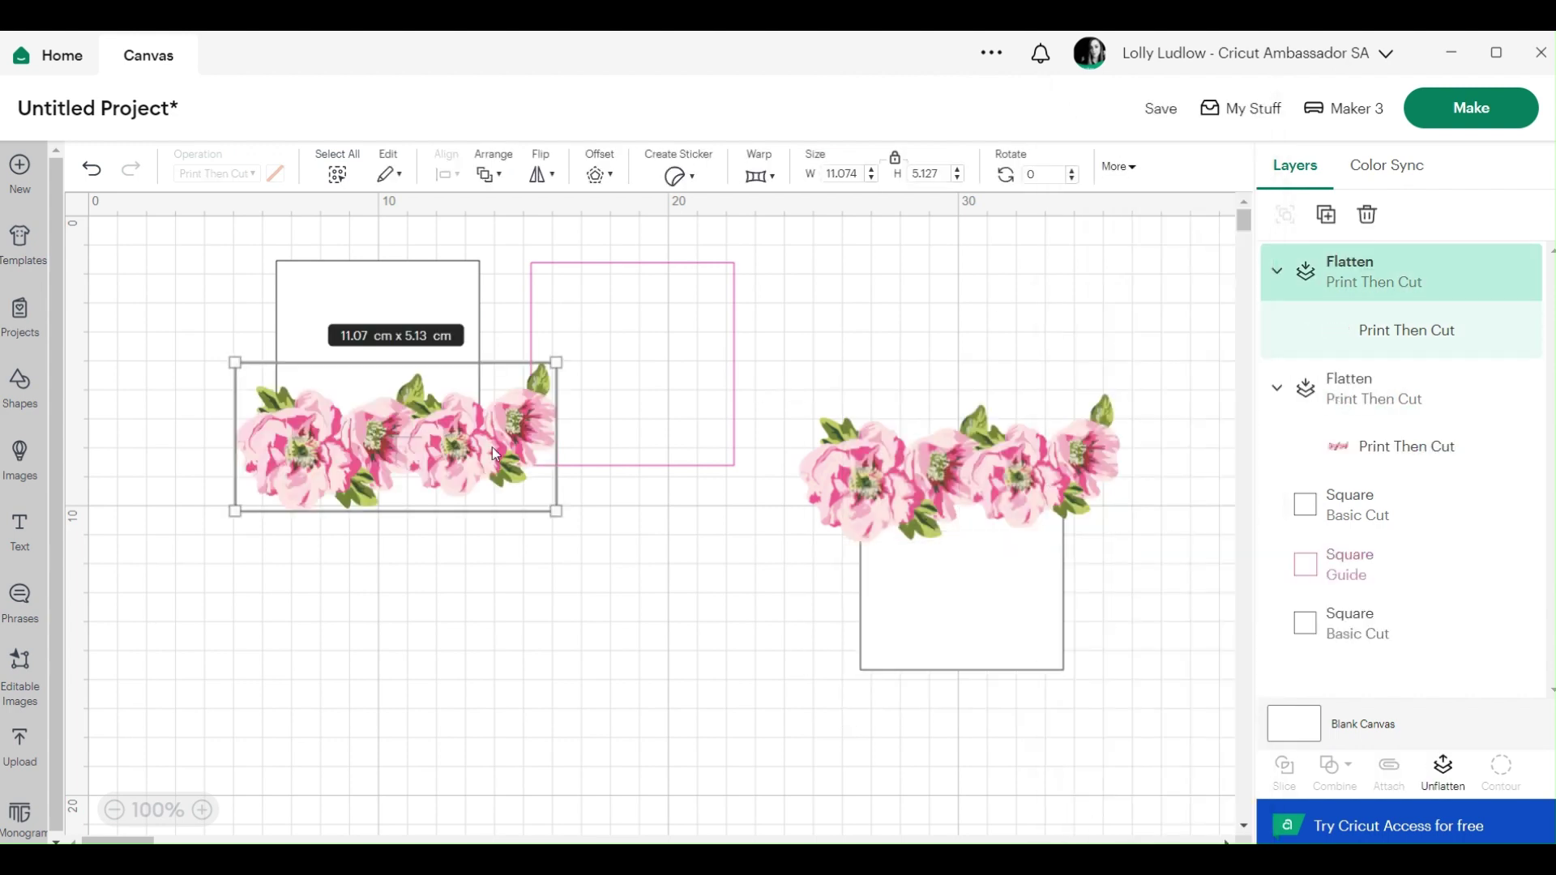
pyautogui.moveTo(458, 459); pyautogui.dragTo(1023, 706)
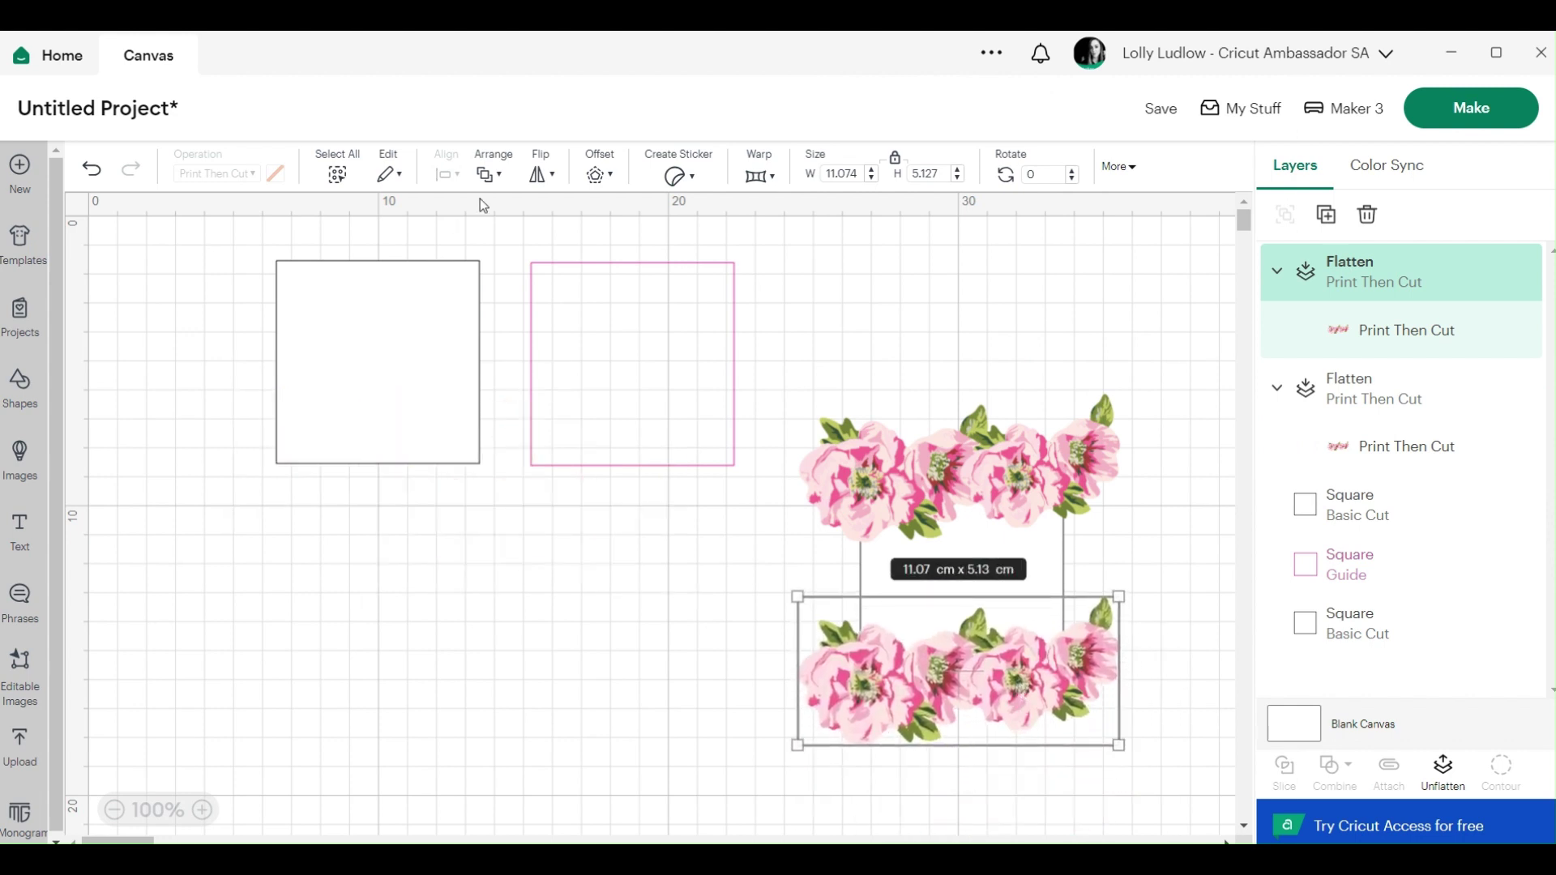
# Step: Flip the lower flower row vertically and horizontally
pyautogui.click(542, 176)
pyautogui.click(589, 252)
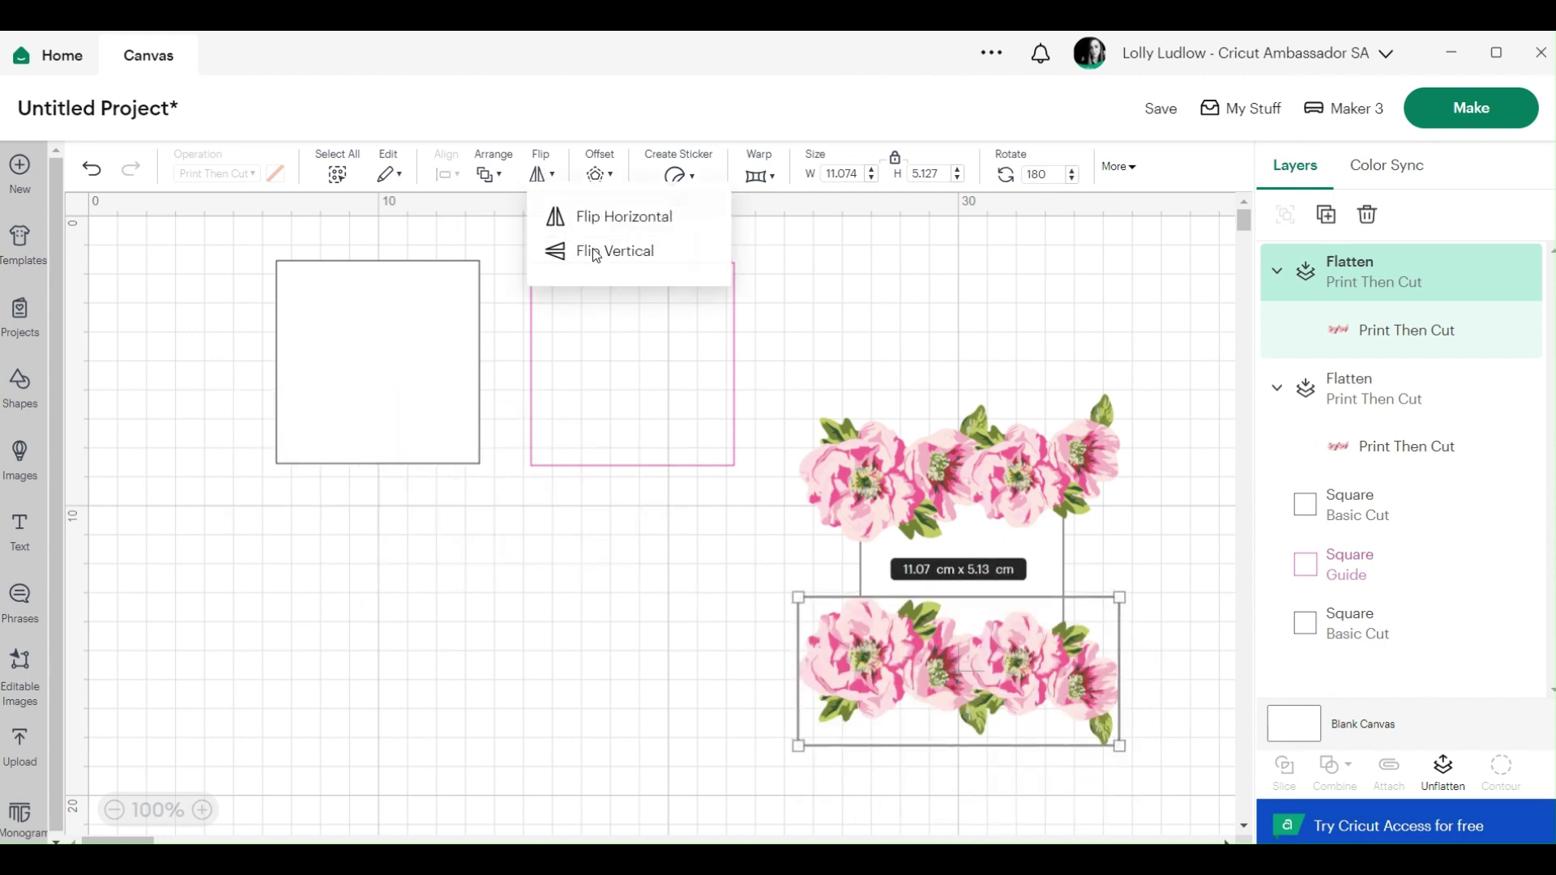
pyautogui.click(1086, 337)
pyautogui.click(975, 670)
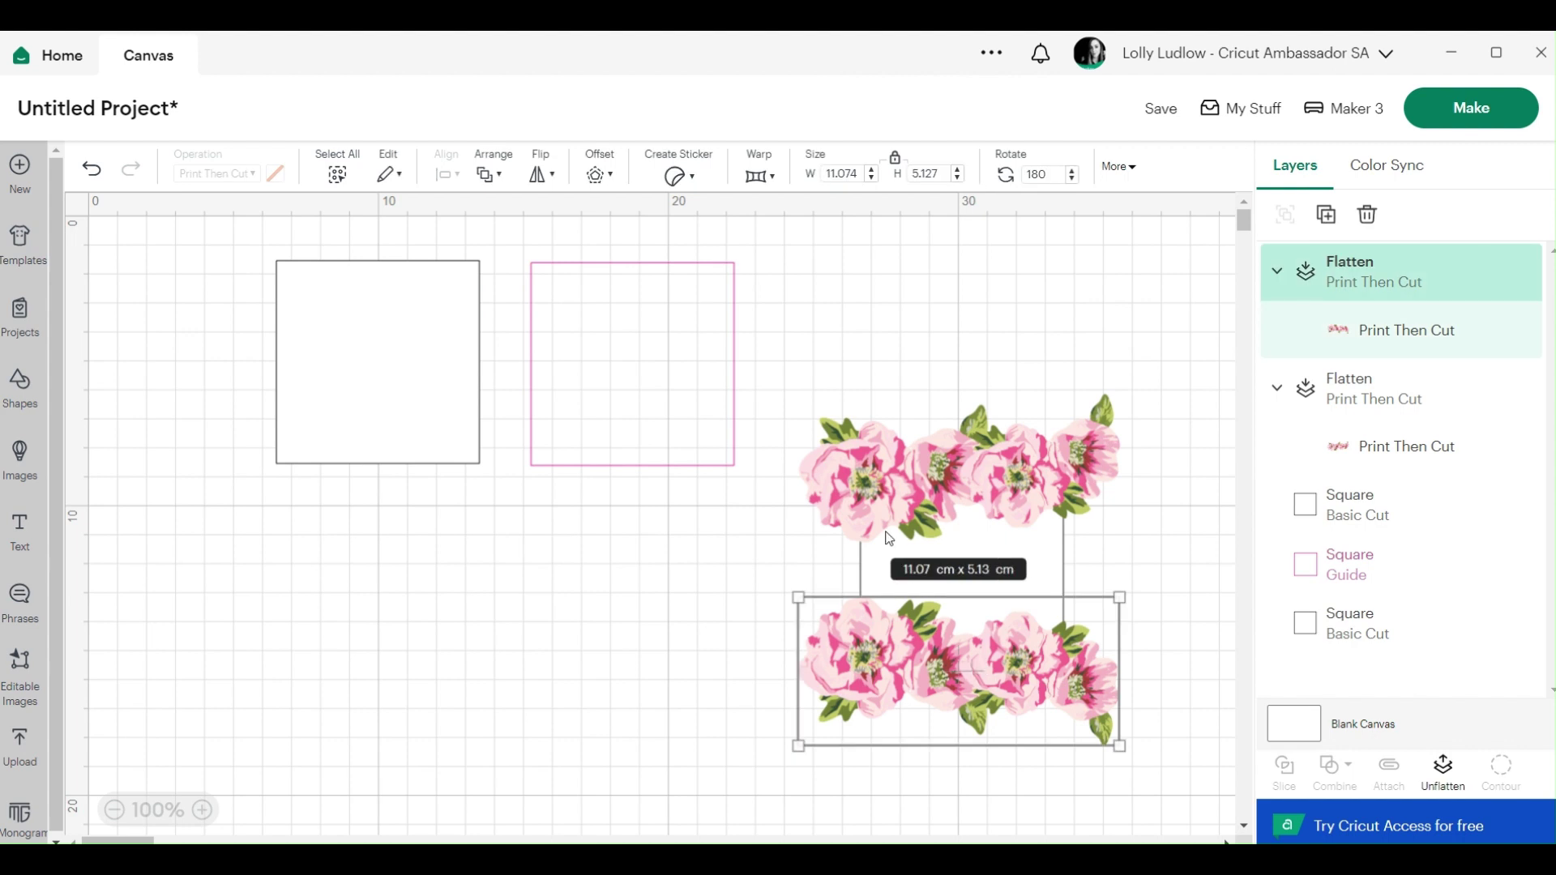
pyautogui.click(545, 178)
pyautogui.click(594, 217)
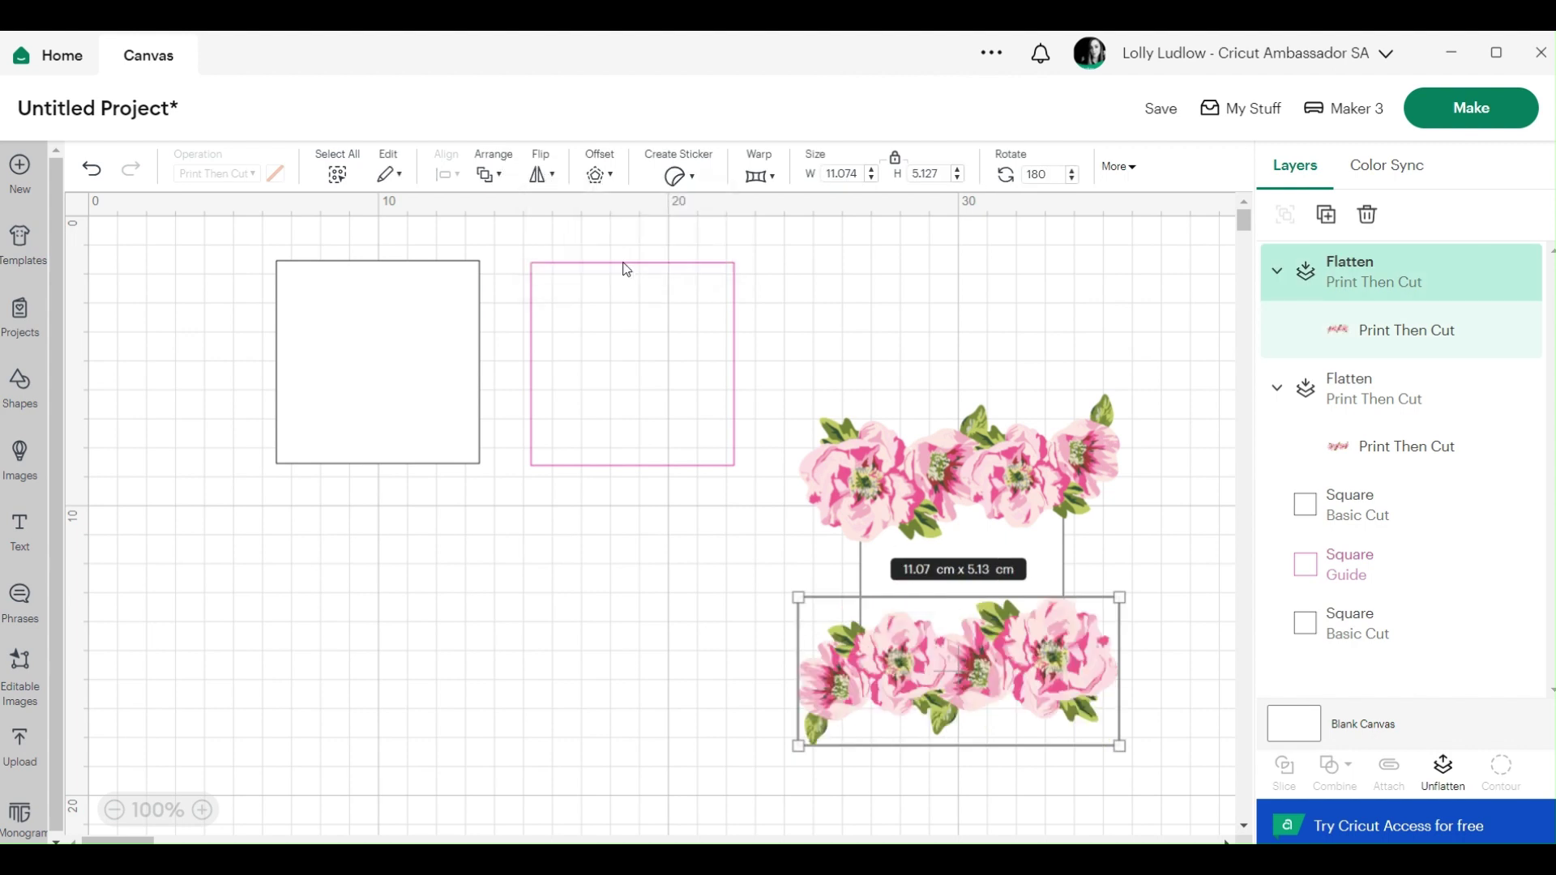
pyautogui.click(1130, 364)
# Step: Shift the lower flower row slightly down and rotate it to about 185.5° along the square's lower edge
pyautogui.moveTo(1052, 667); pyautogui.dragTo(1061, 687)
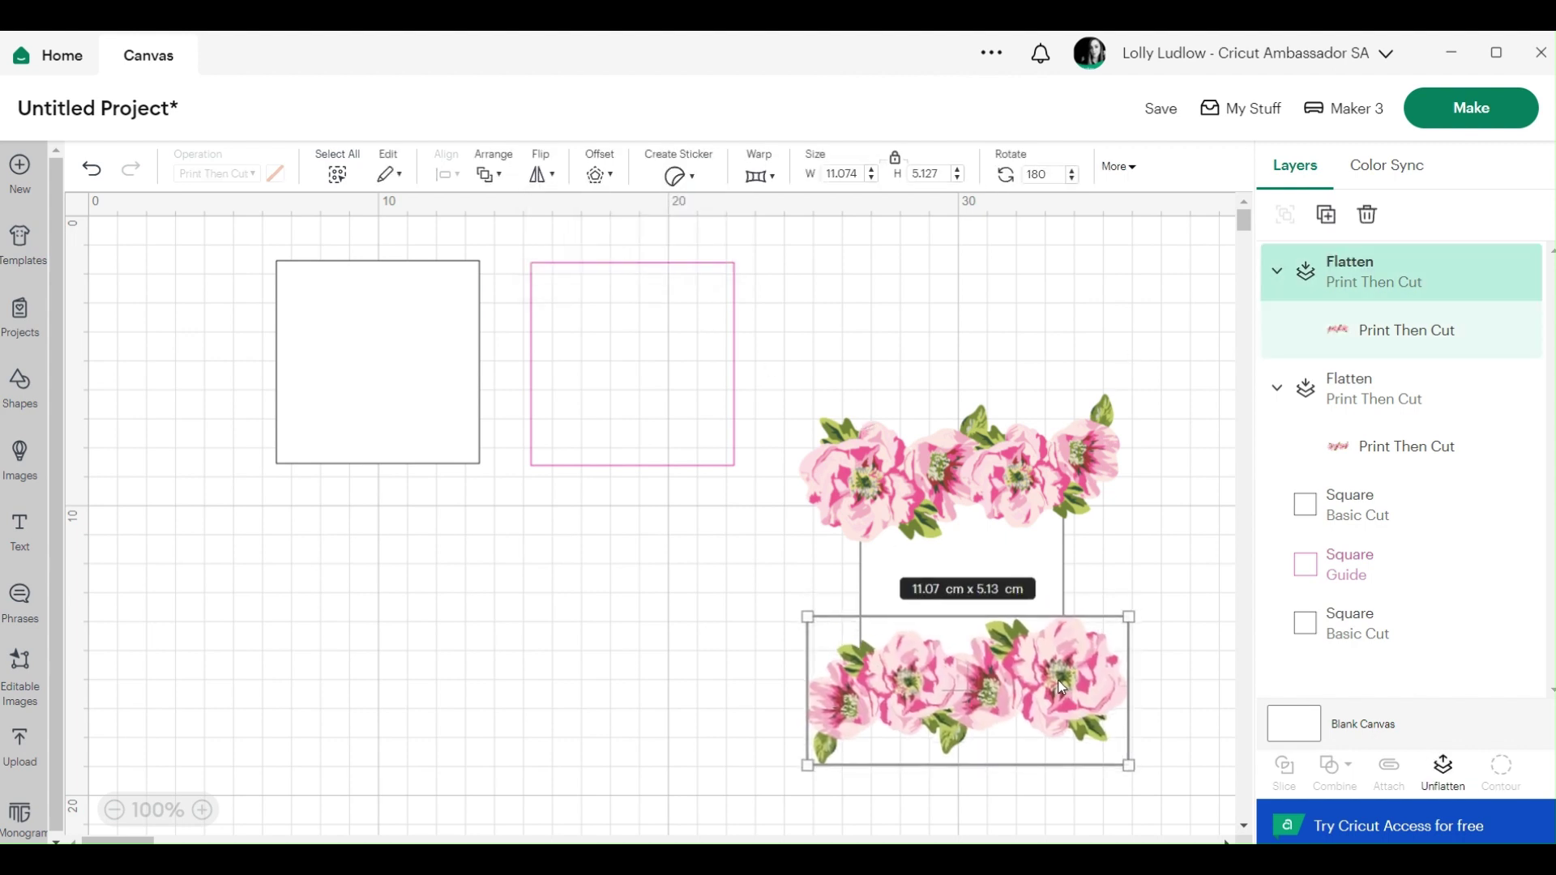
pyautogui.click(1161, 780)
pyautogui.click(1121, 733)
pyautogui.moveTo(1143, 768); pyautogui.dragTo(1121, 774)
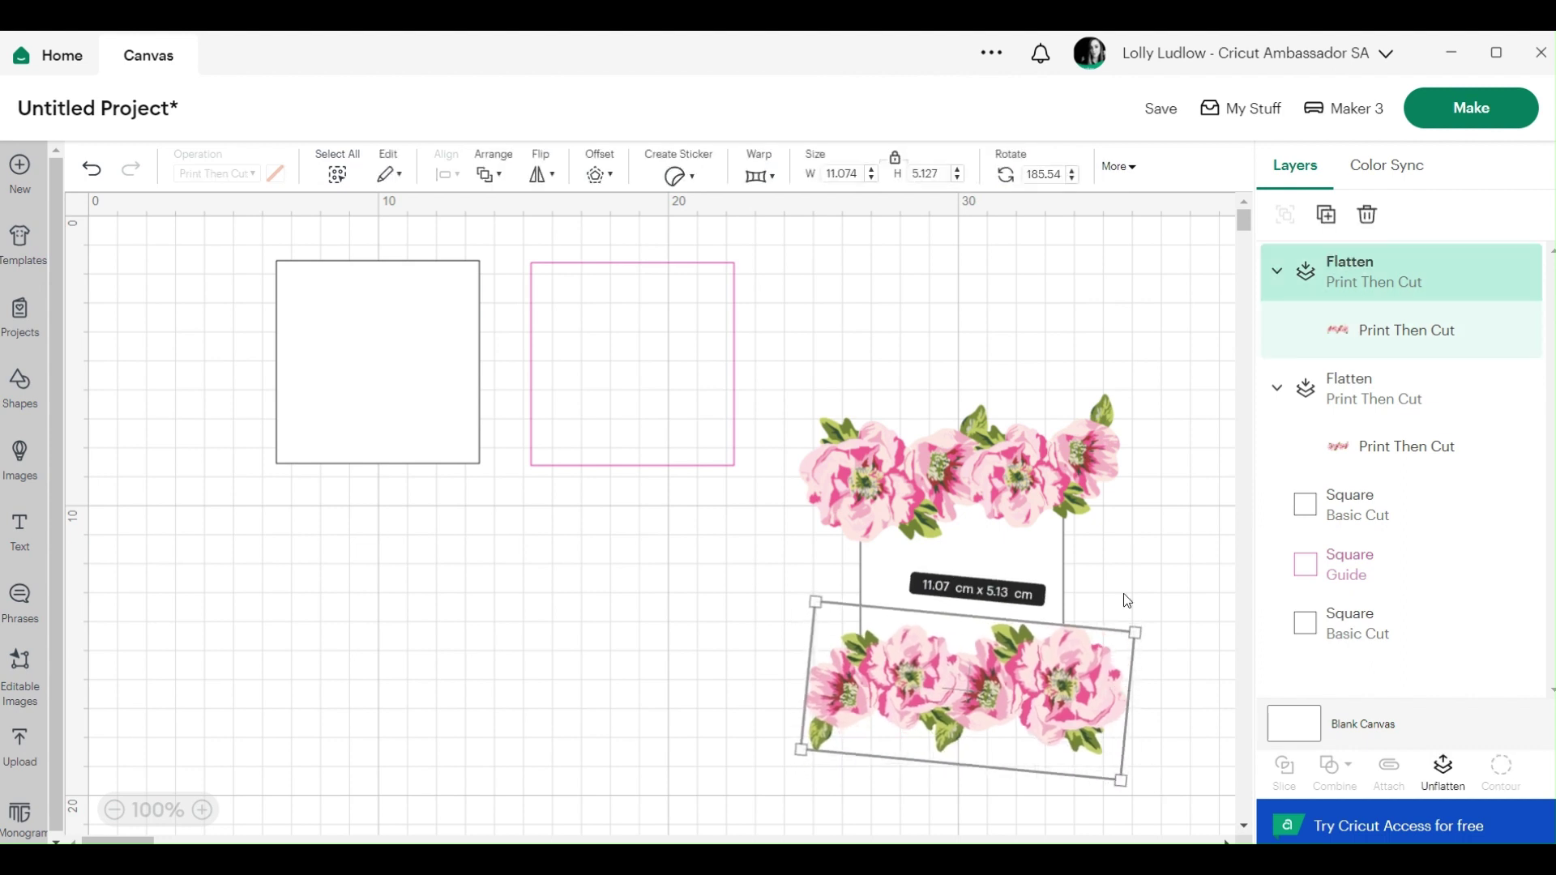
pyautogui.hotkey('ctrl', 'z')
pyautogui.click(948, 328)
pyautogui.moveTo(907, 316); pyautogui.dragTo(1070, 565)
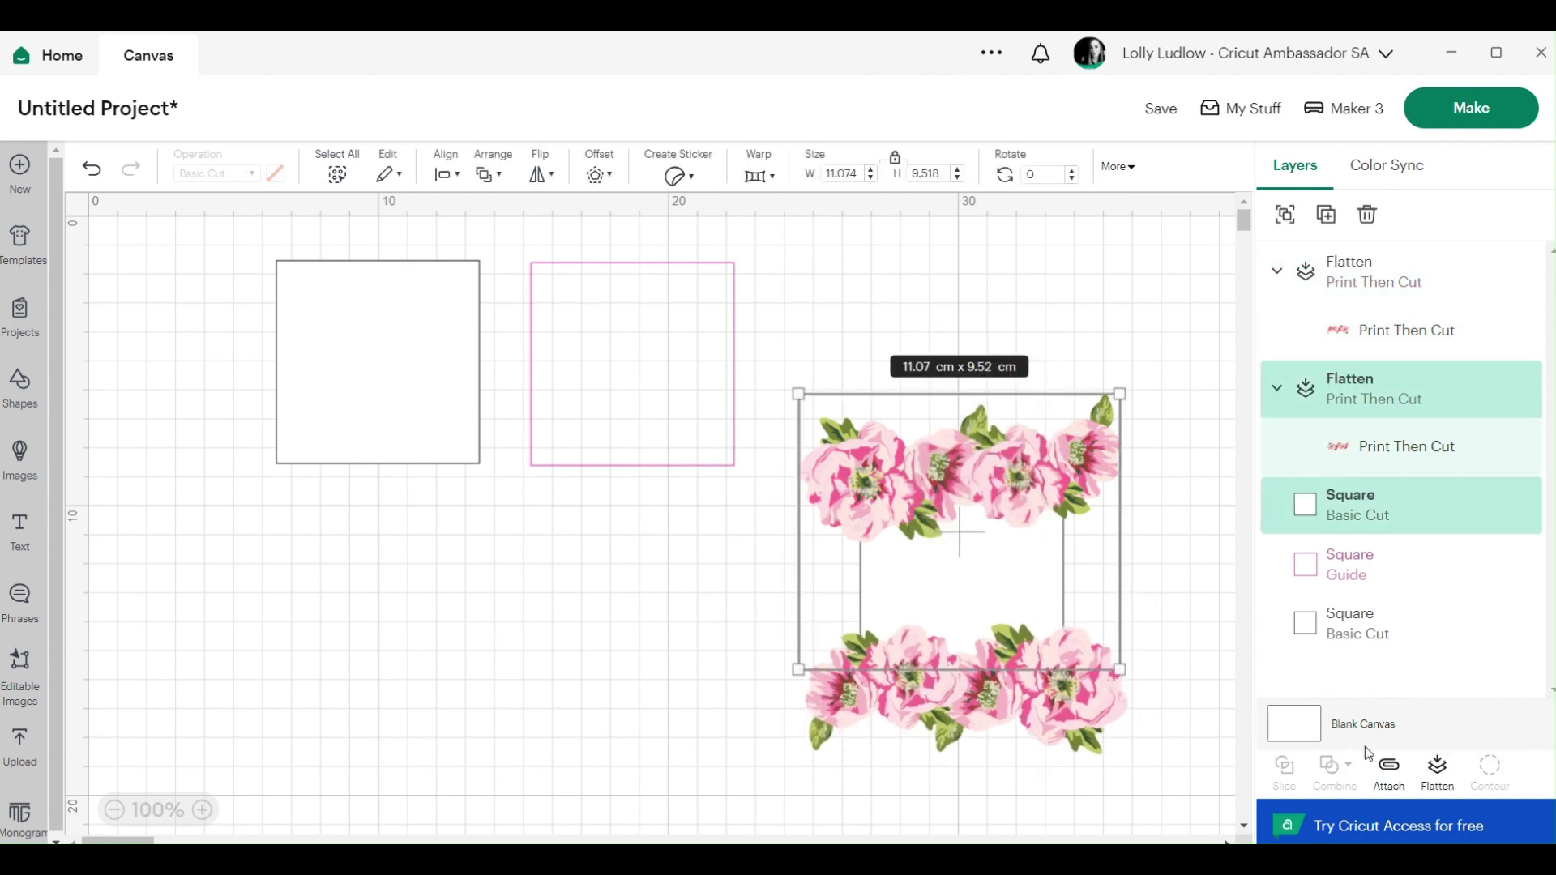
pyautogui.click(1189, 532)
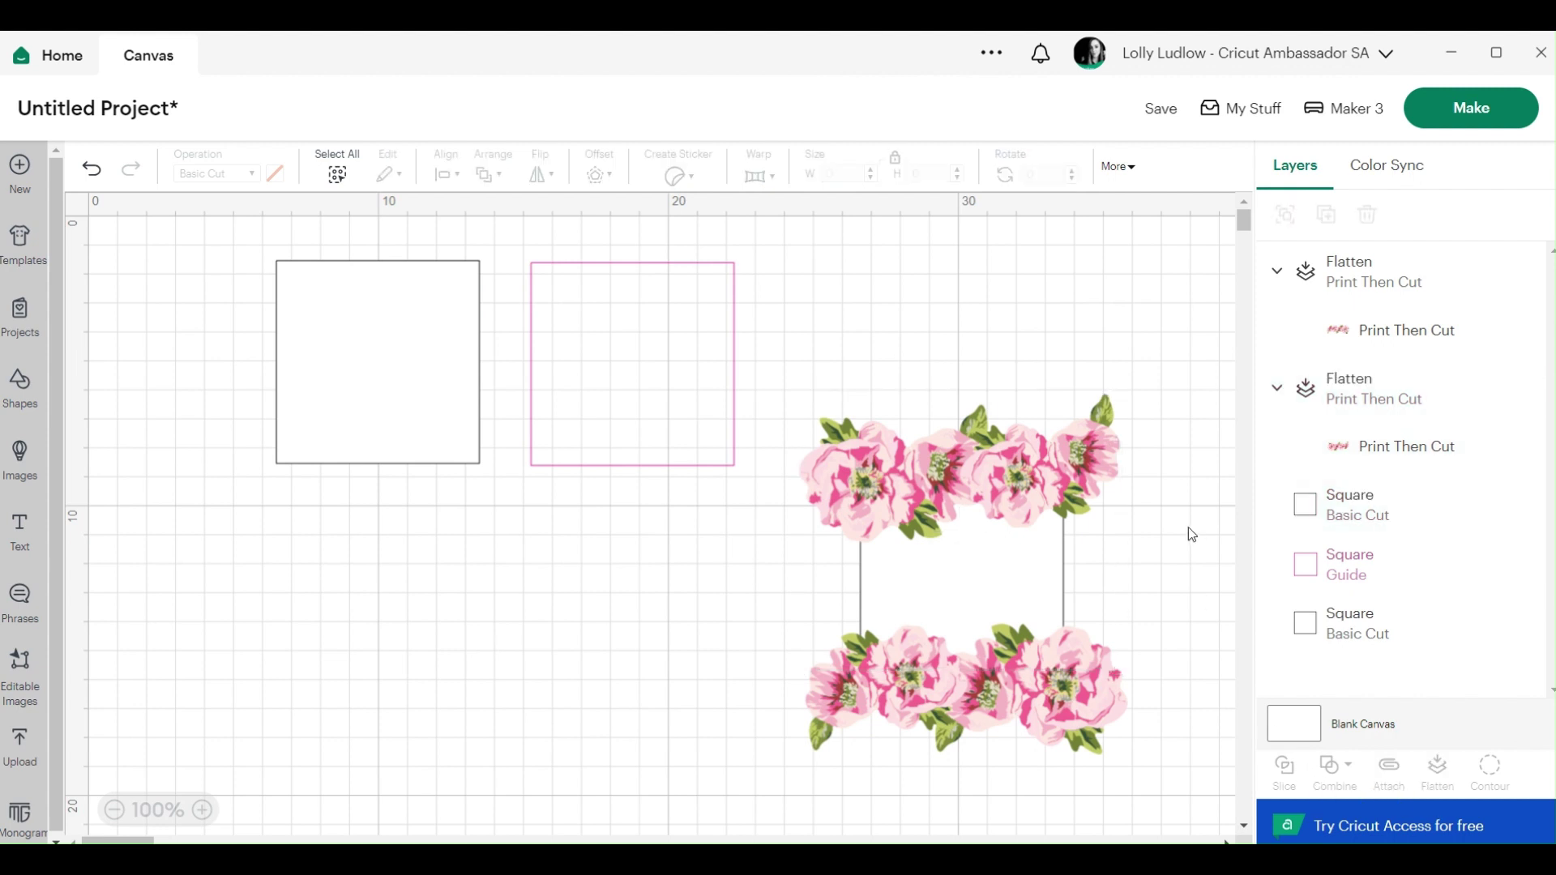
# Step: Unflatten the upper flower row into its two separate flowers images
pyautogui.click(1365, 444)
pyautogui.keyDown('shift'); pyautogui.click(1352, 509); pyautogui.keyUp('shift')
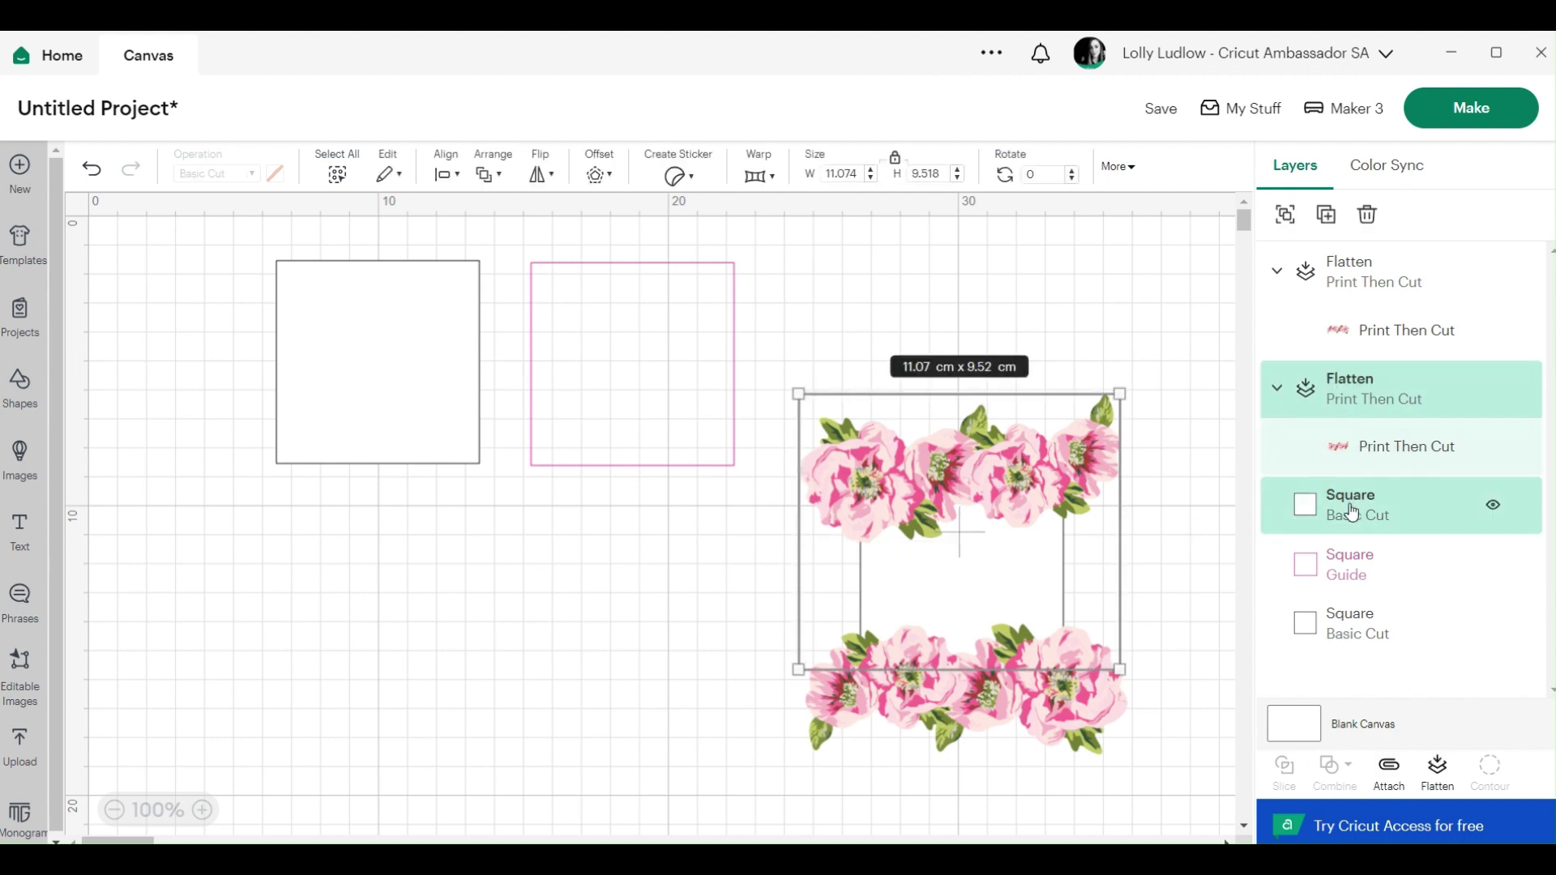
pyautogui.click(1338, 397)
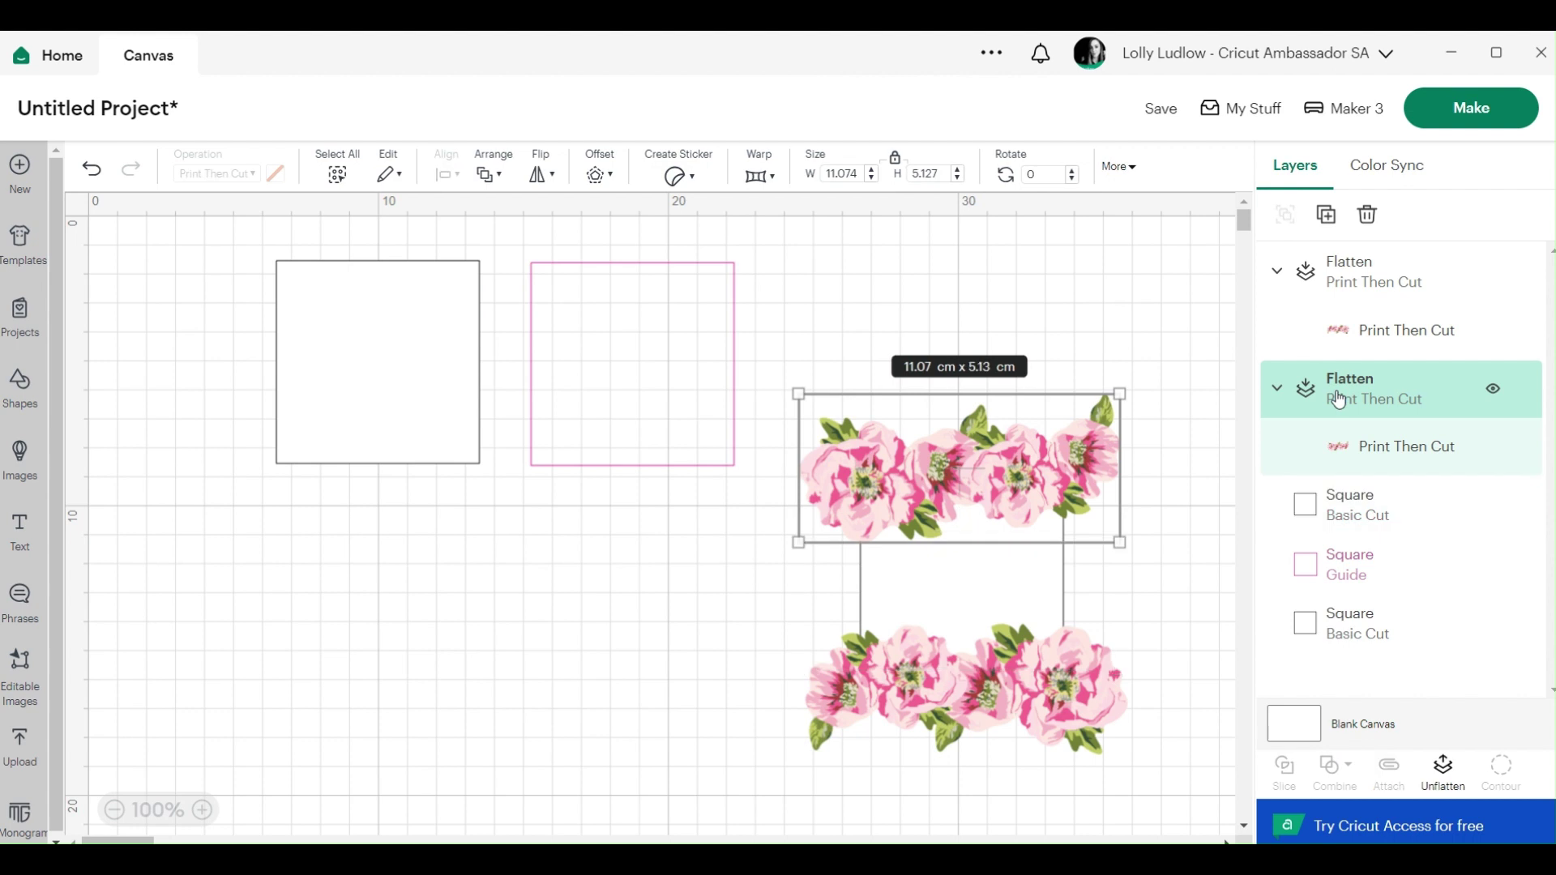
pyautogui.rightClick(1338, 397)
pyautogui.click(1283, 397)
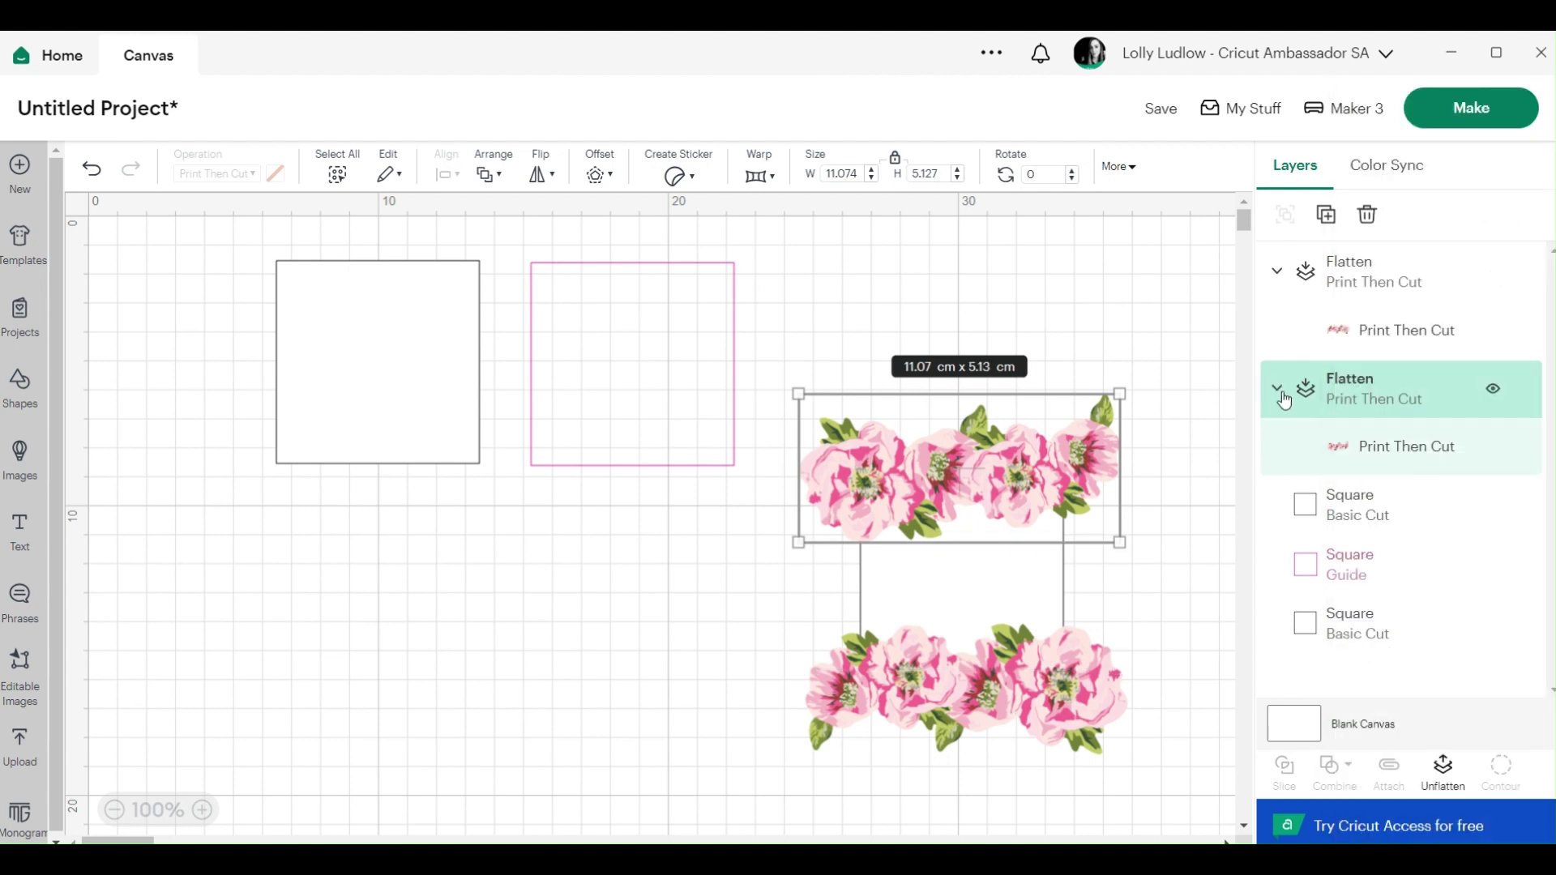
pyautogui.click(1443, 774)
# Step: Slice each of the two upper flowers images in turn with the white square beneath them
pyautogui.click(1370, 454)
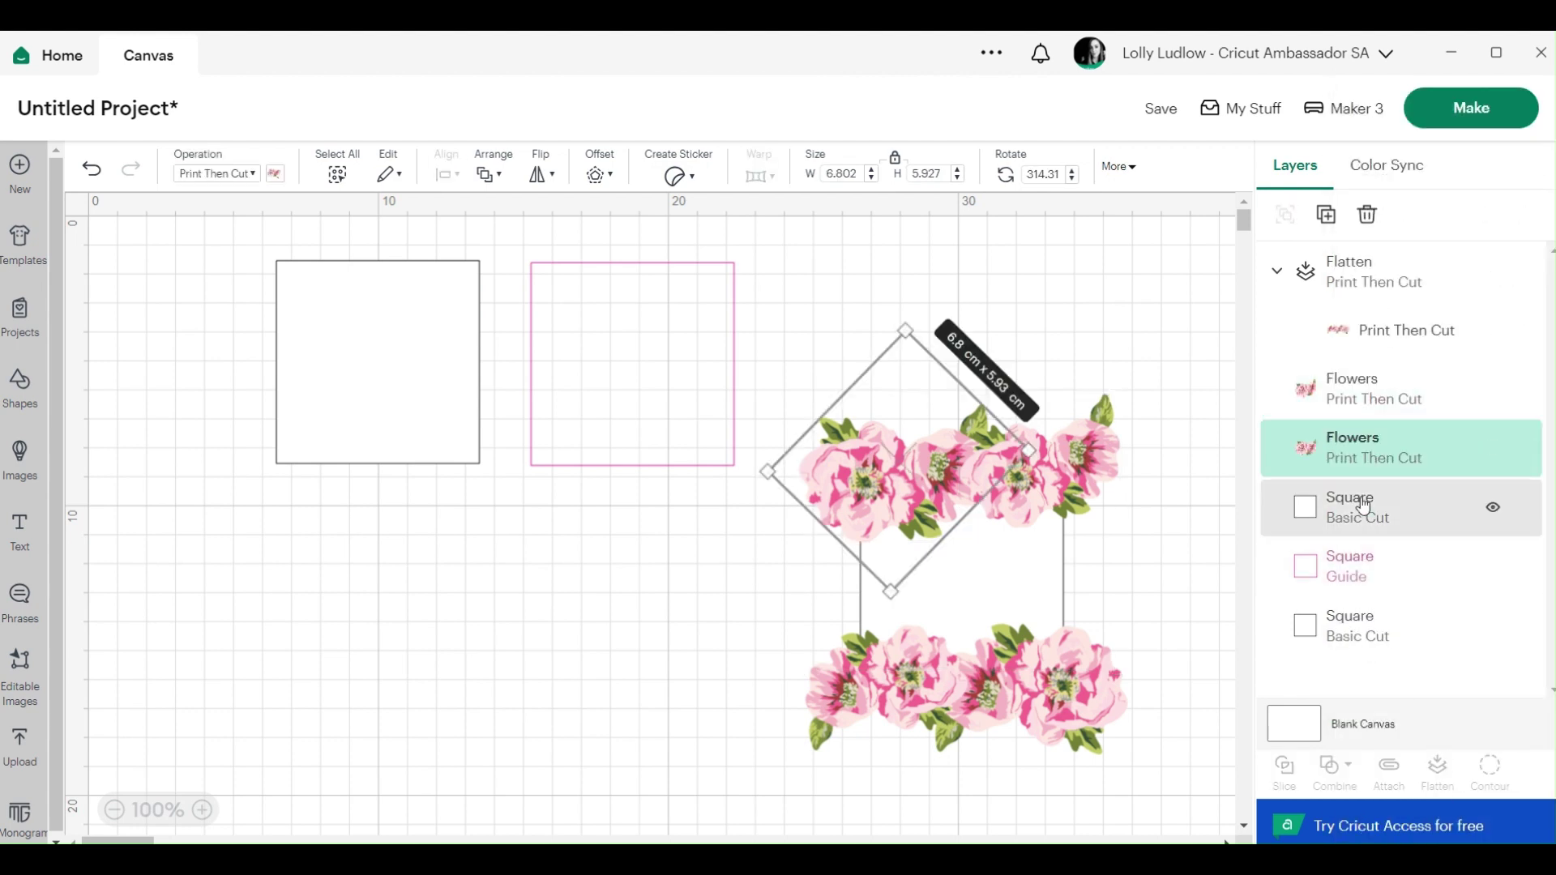
pyautogui.keyDown('shift'); pyautogui.click(1358, 523); pyautogui.keyUp('shift')
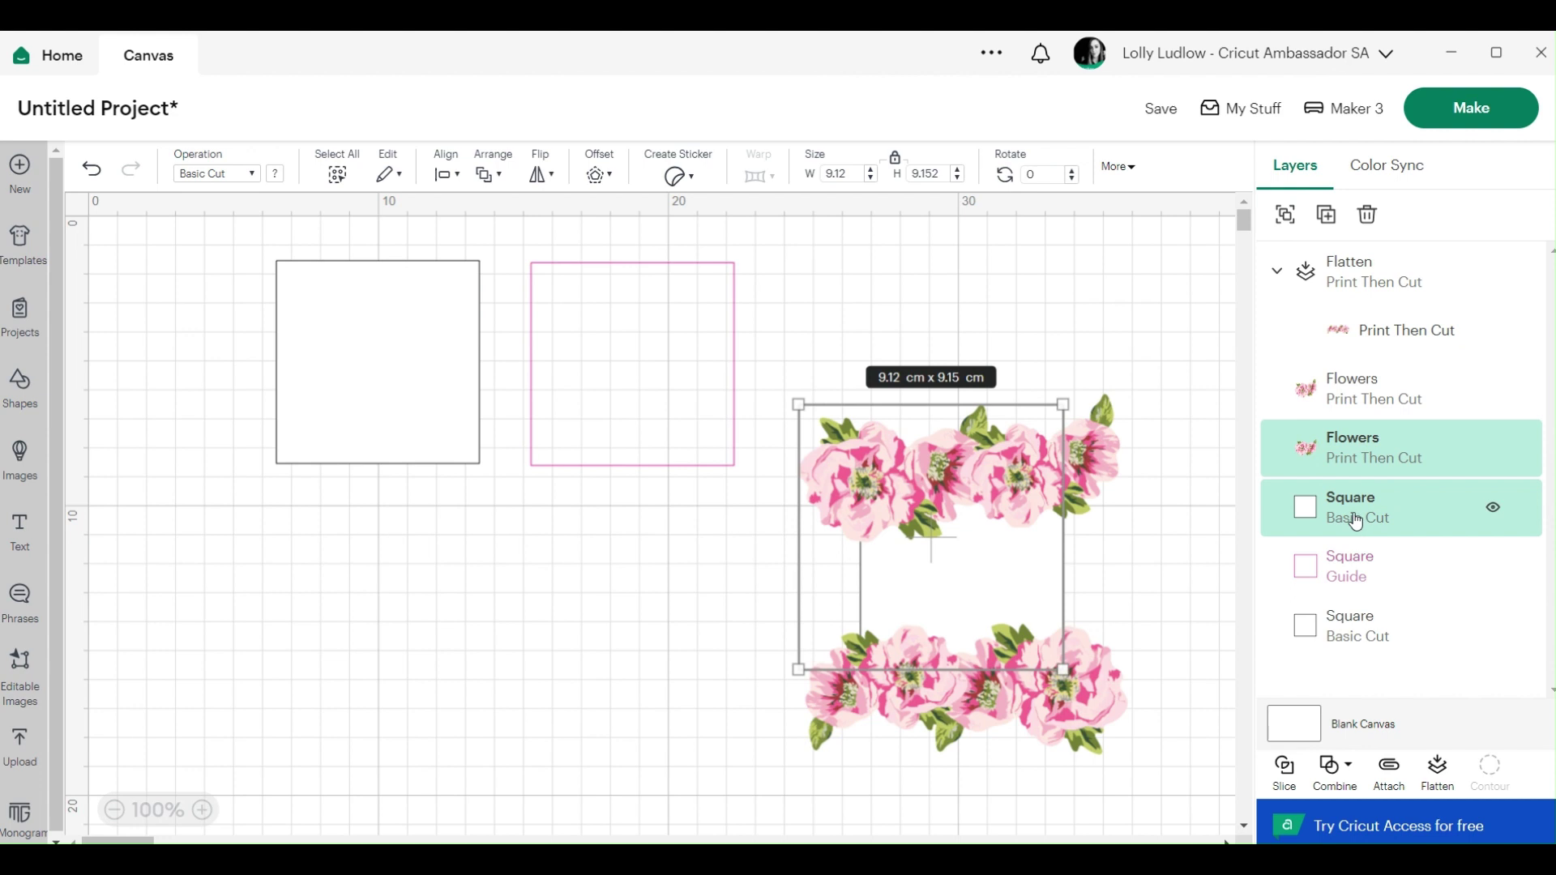
pyautogui.click(1285, 770)
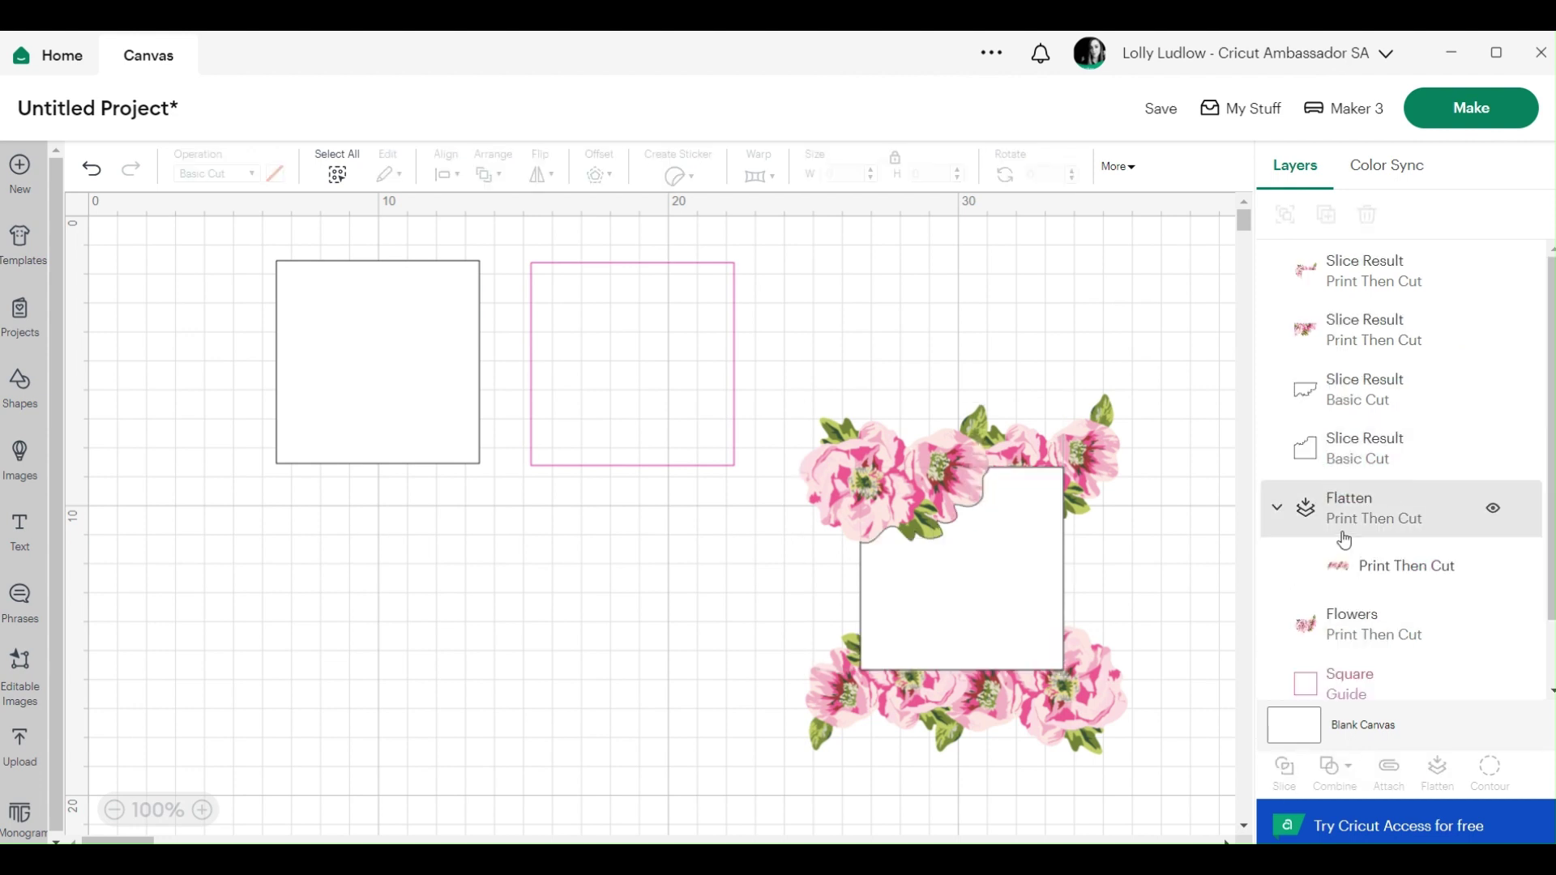
pyautogui.click(1331, 454)
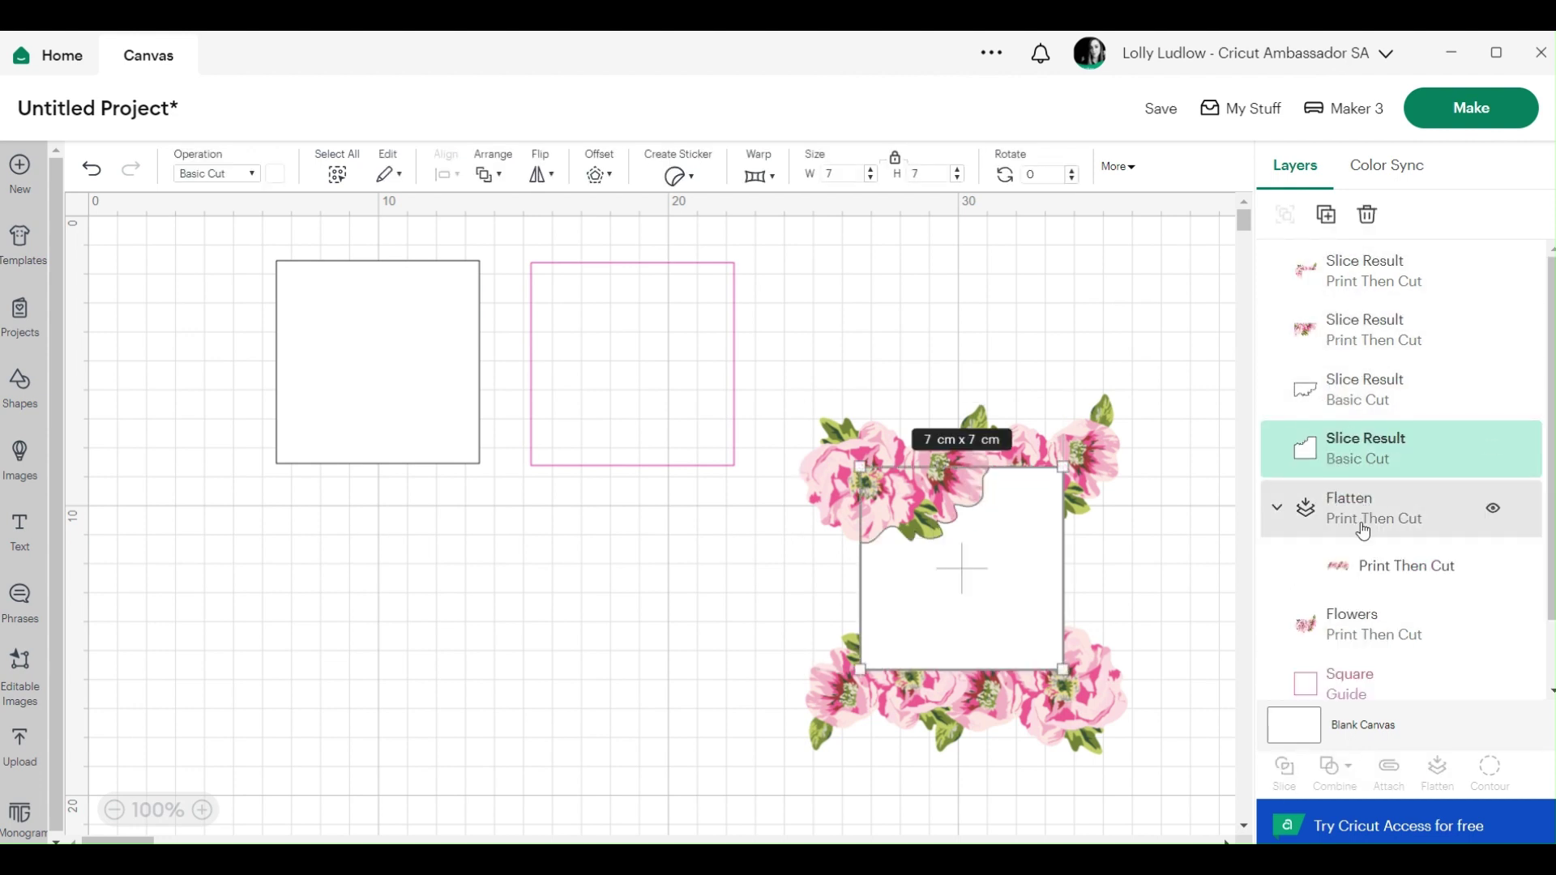
pyautogui.keyDown('shift'); pyautogui.click(1353, 637); pyautogui.keyUp('shift')
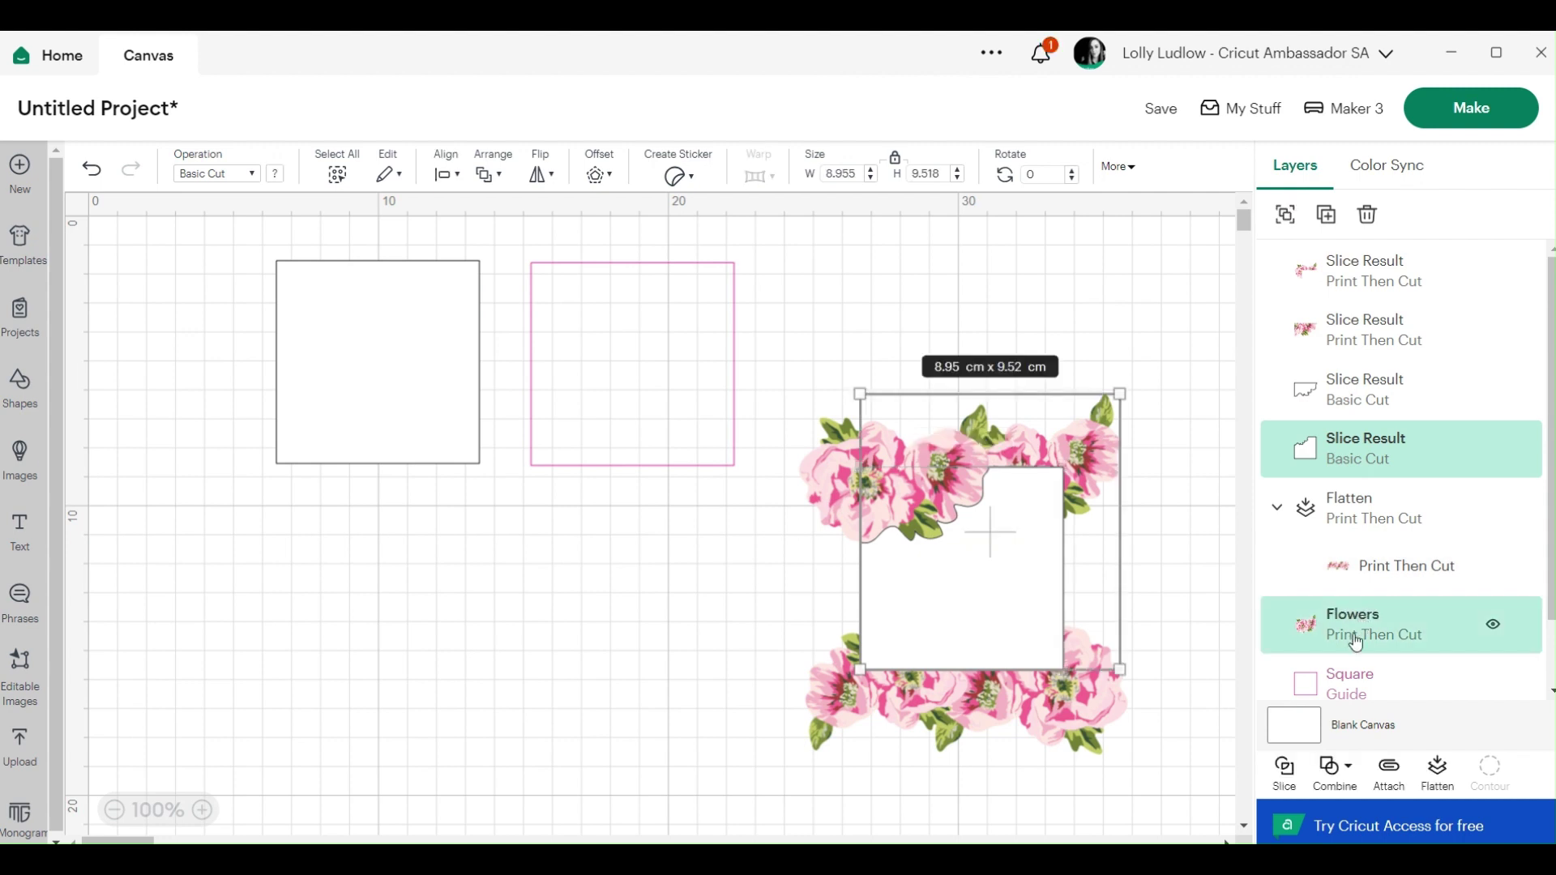
pyautogui.click(1288, 774)
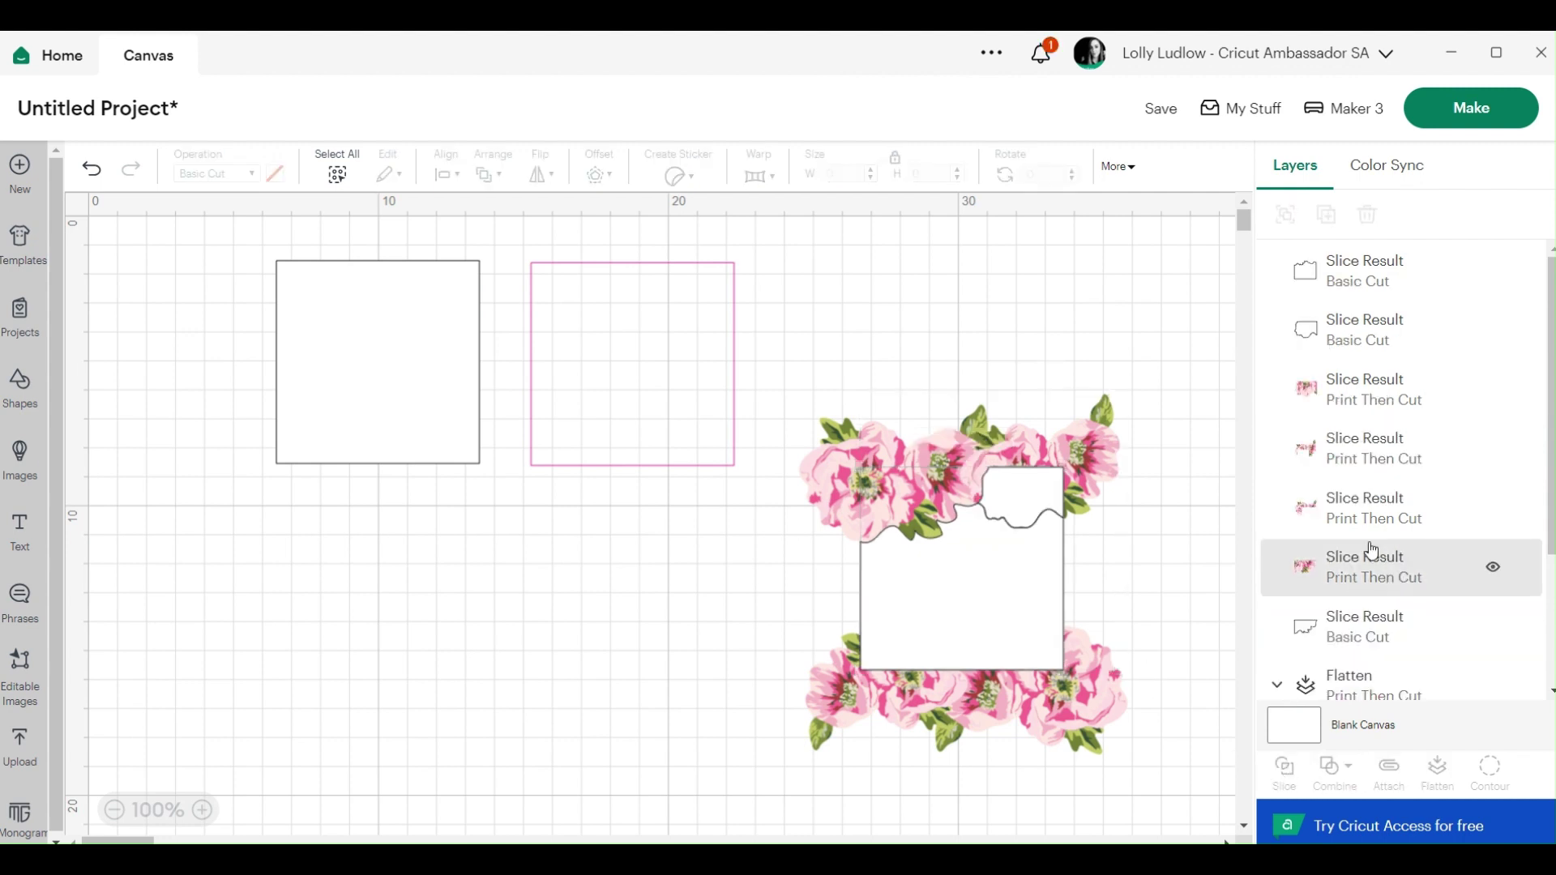
# Step: Delete the upper flower parts outside the square and the small basic-cut pieces sliced from behind the upper flowers
pyautogui.click(1353, 508)
pyautogui.press('Delete')
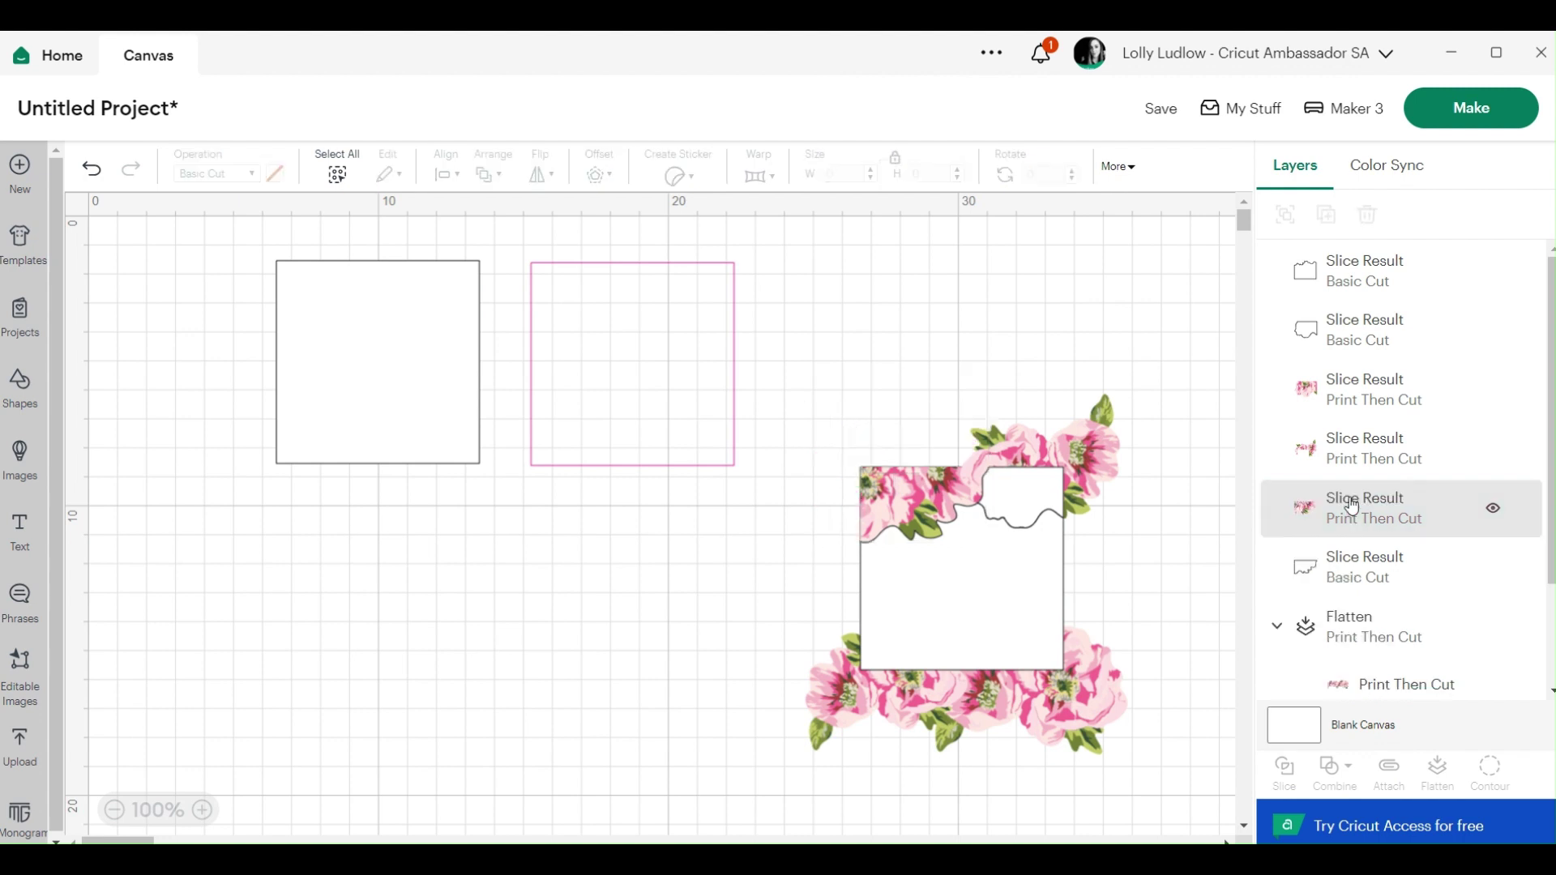
pyautogui.click(1354, 448)
pyautogui.press('Delete')
pyautogui.click(1337, 496)
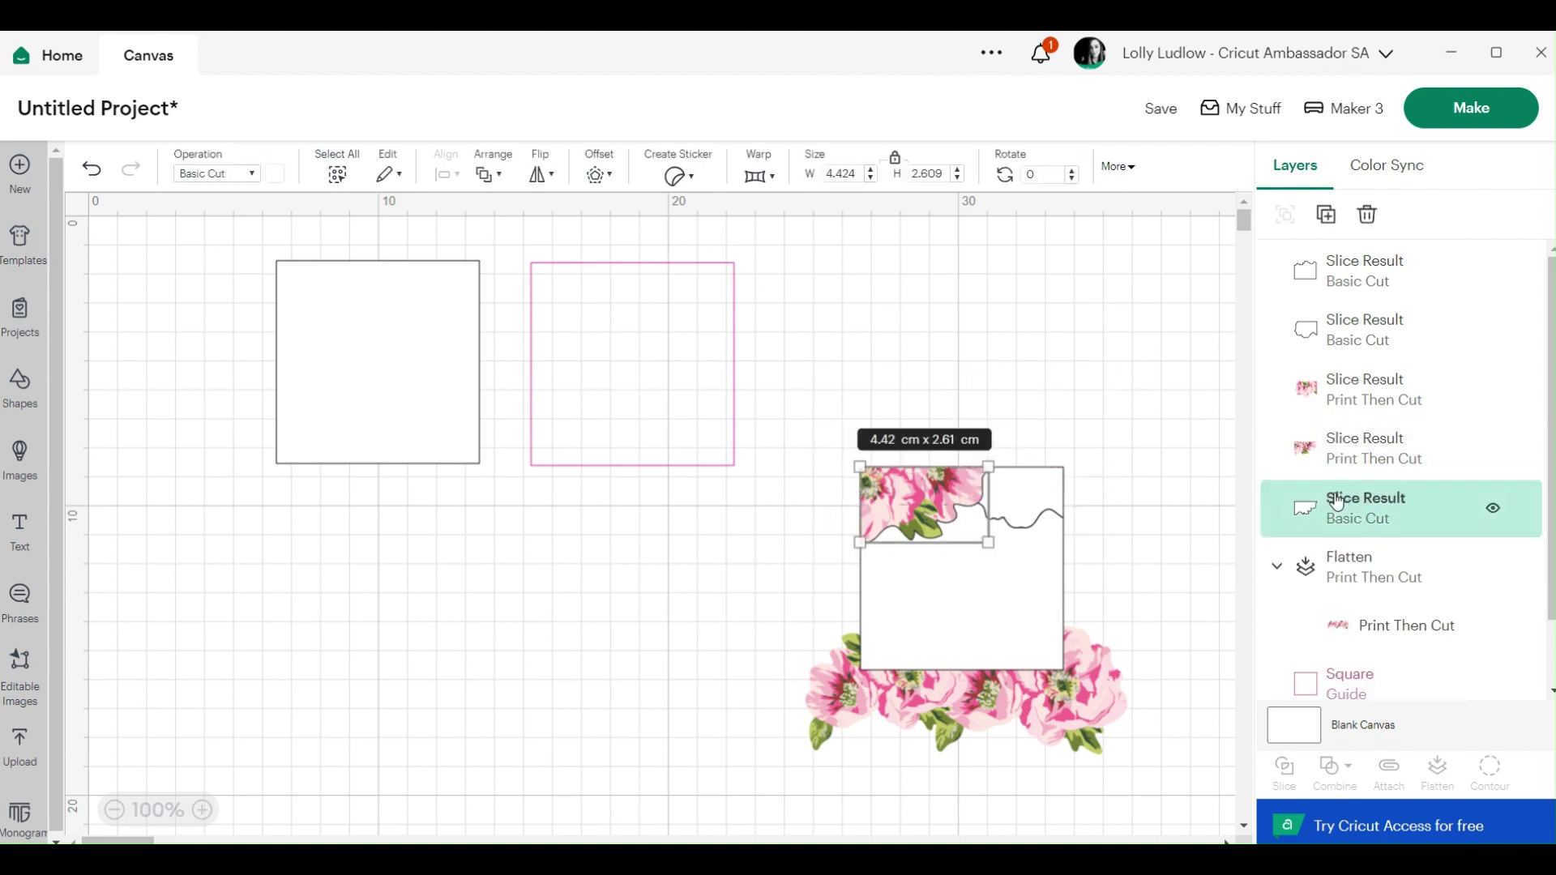
pyautogui.press('Delete')
pyautogui.click(1315, 344)
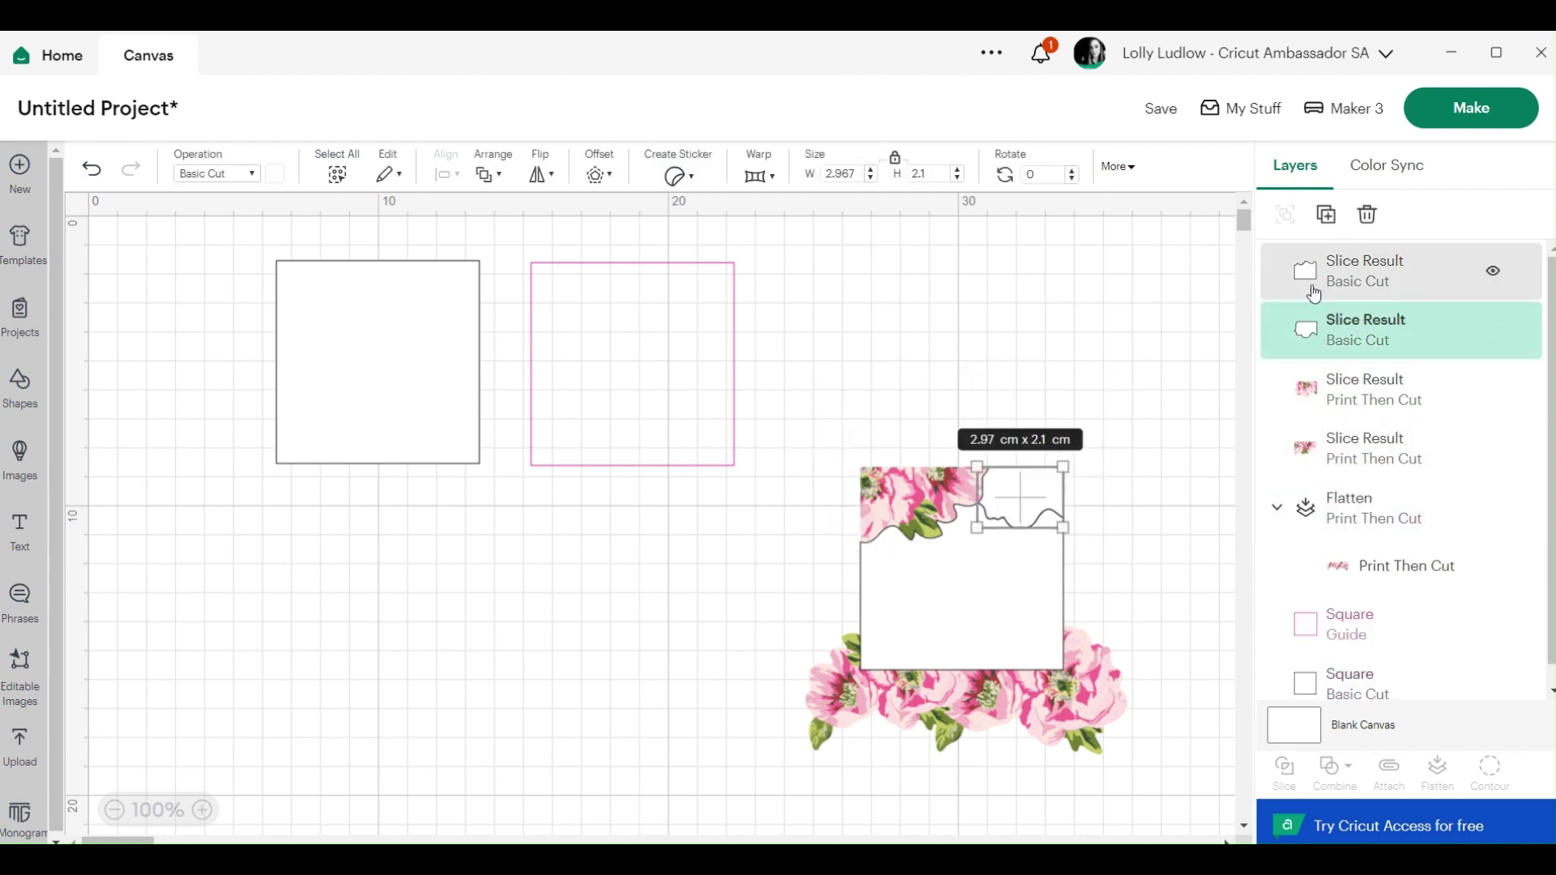
pyautogui.press('Delete')
# Step: Unflatten the lower flower row into its two separate flowers images
pyautogui.click(1343, 270)
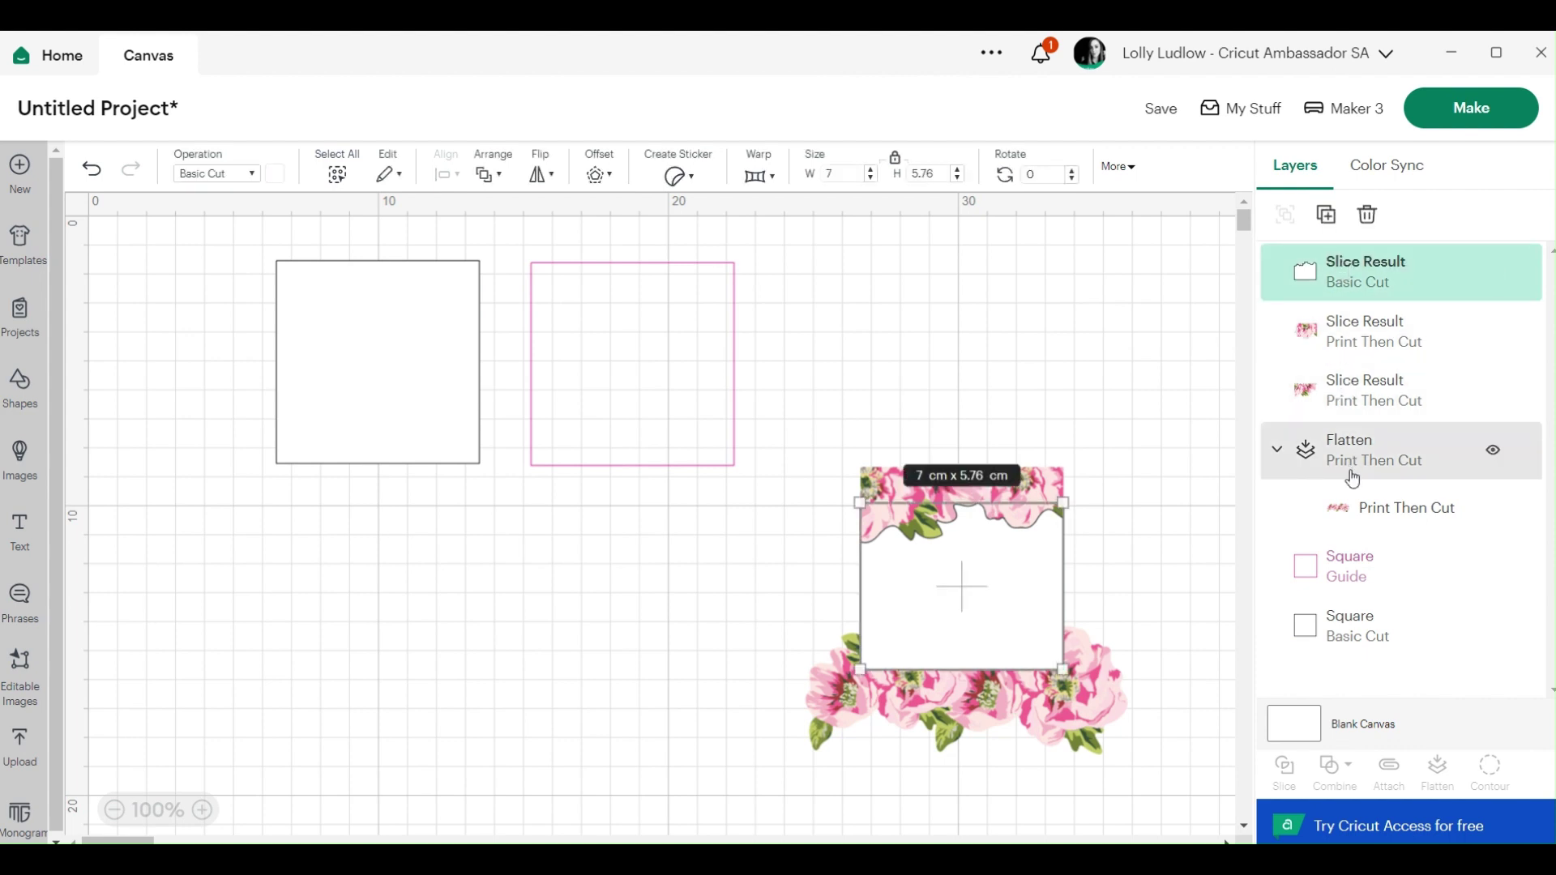
pyautogui.keyDown('shift'); pyautogui.click(1355, 515); pyautogui.keyUp('shift')
pyautogui.click(1346, 464)
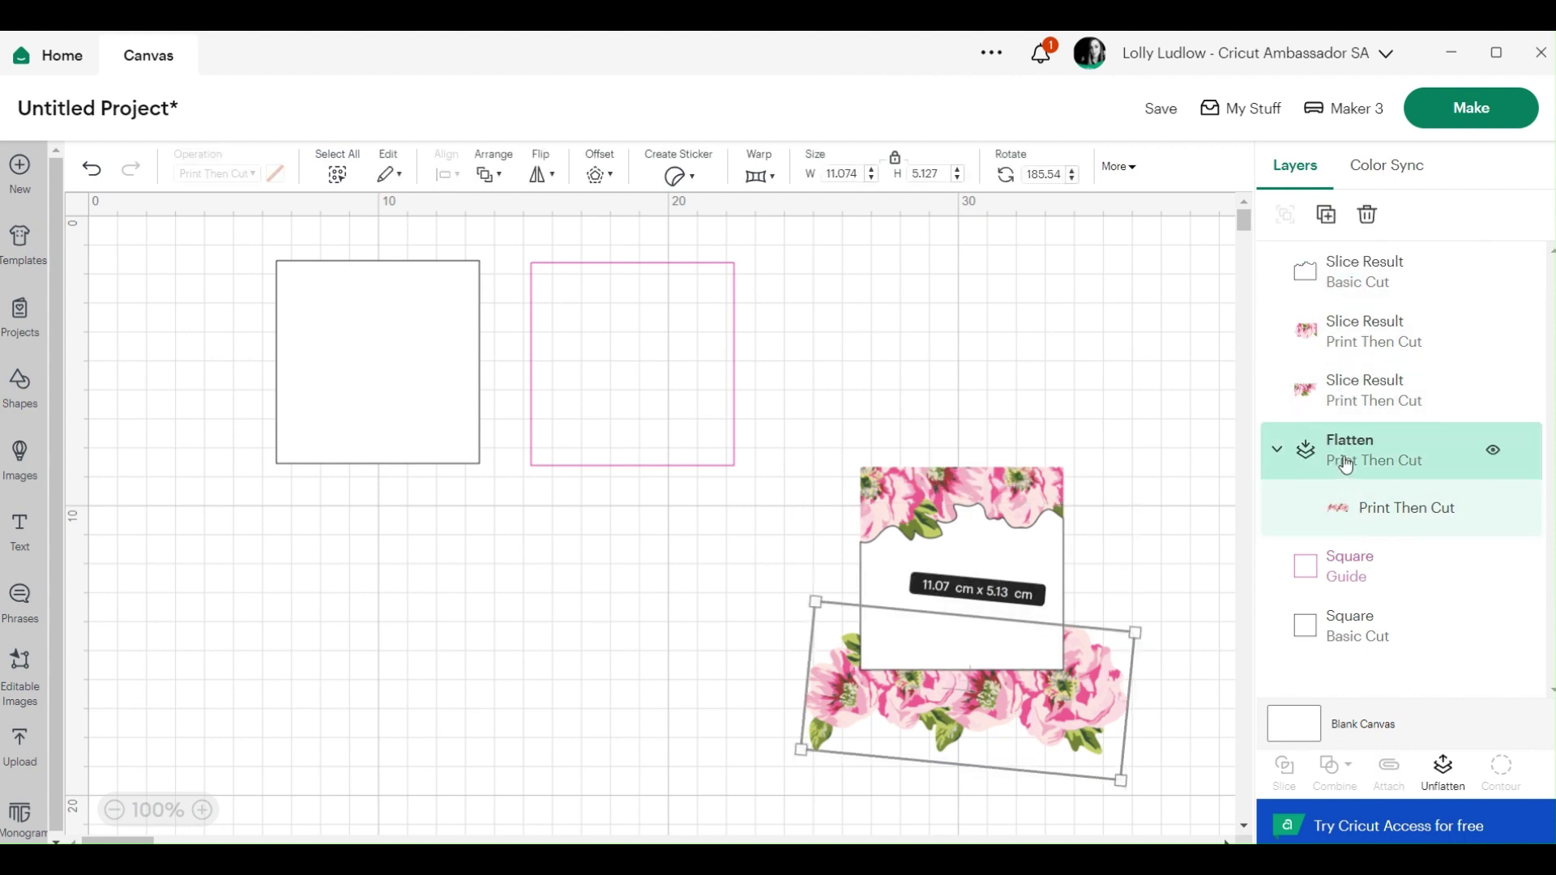
pyautogui.click(1457, 785)
# Step: Slice the lower-left flowers image with the remaining square piece and delete the small basic-cut offcut
pyautogui.click(1390, 466)
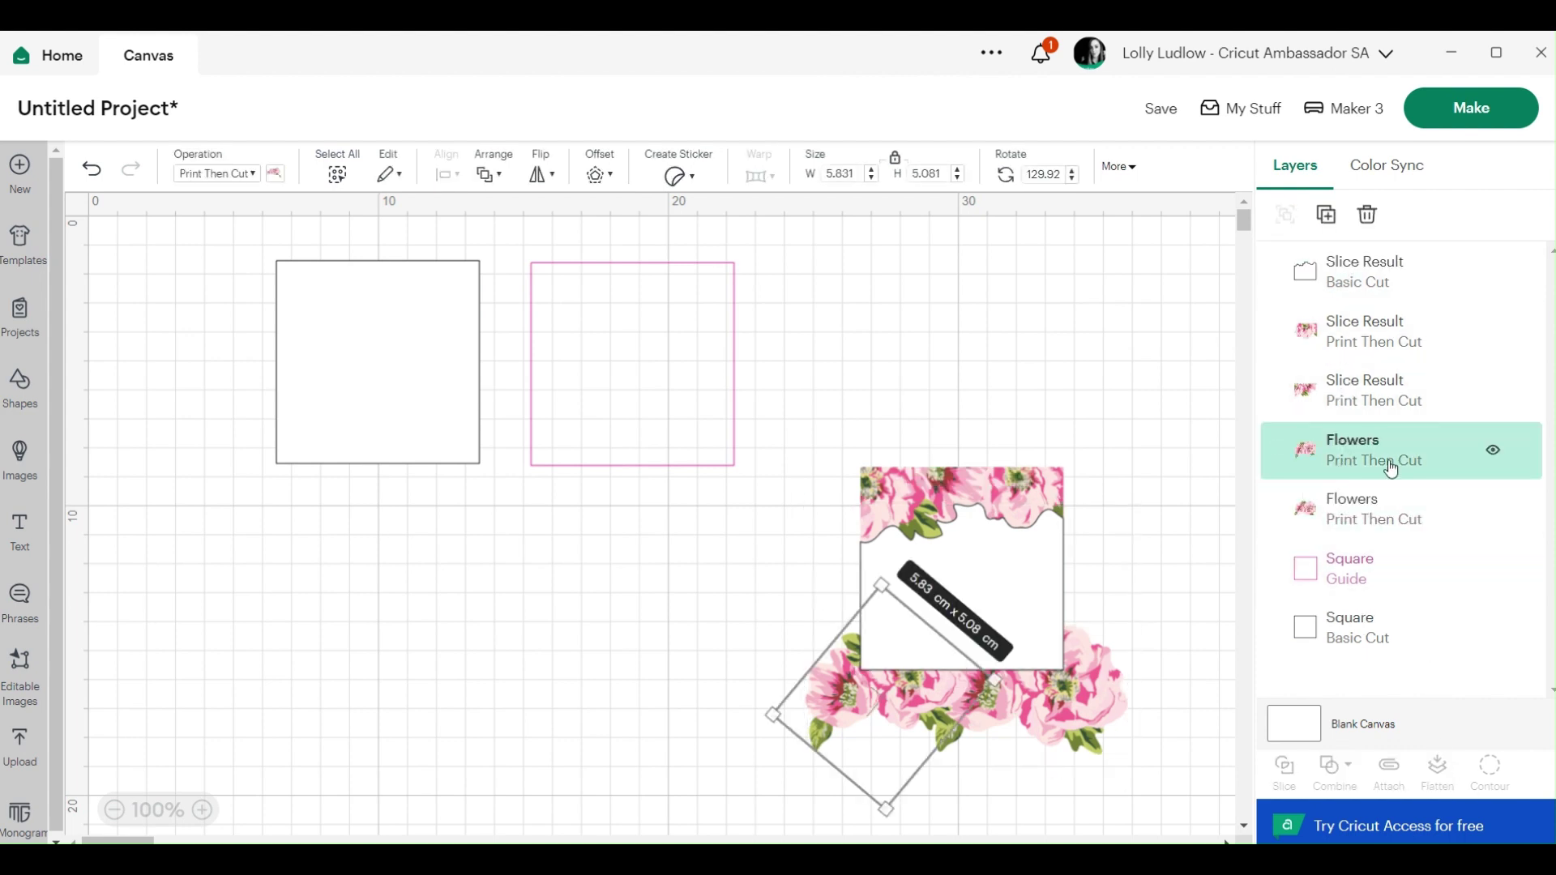
pyautogui.keyDown('shift'); pyautogui.click(1334, 284); pyautogui.keyUp('shift')
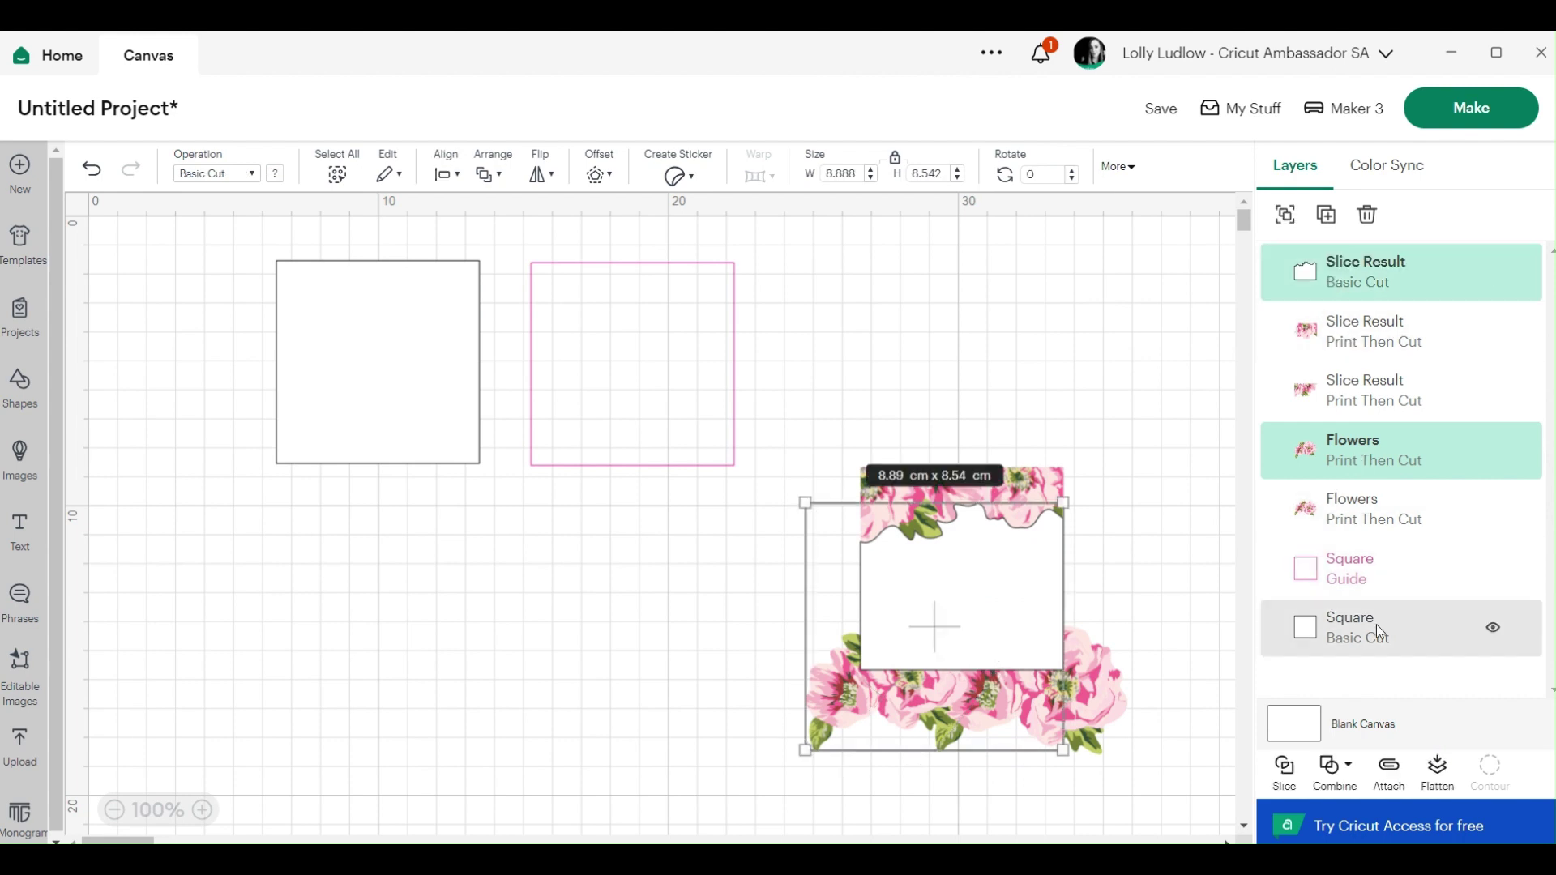
pyautogui.click(1287, 772)
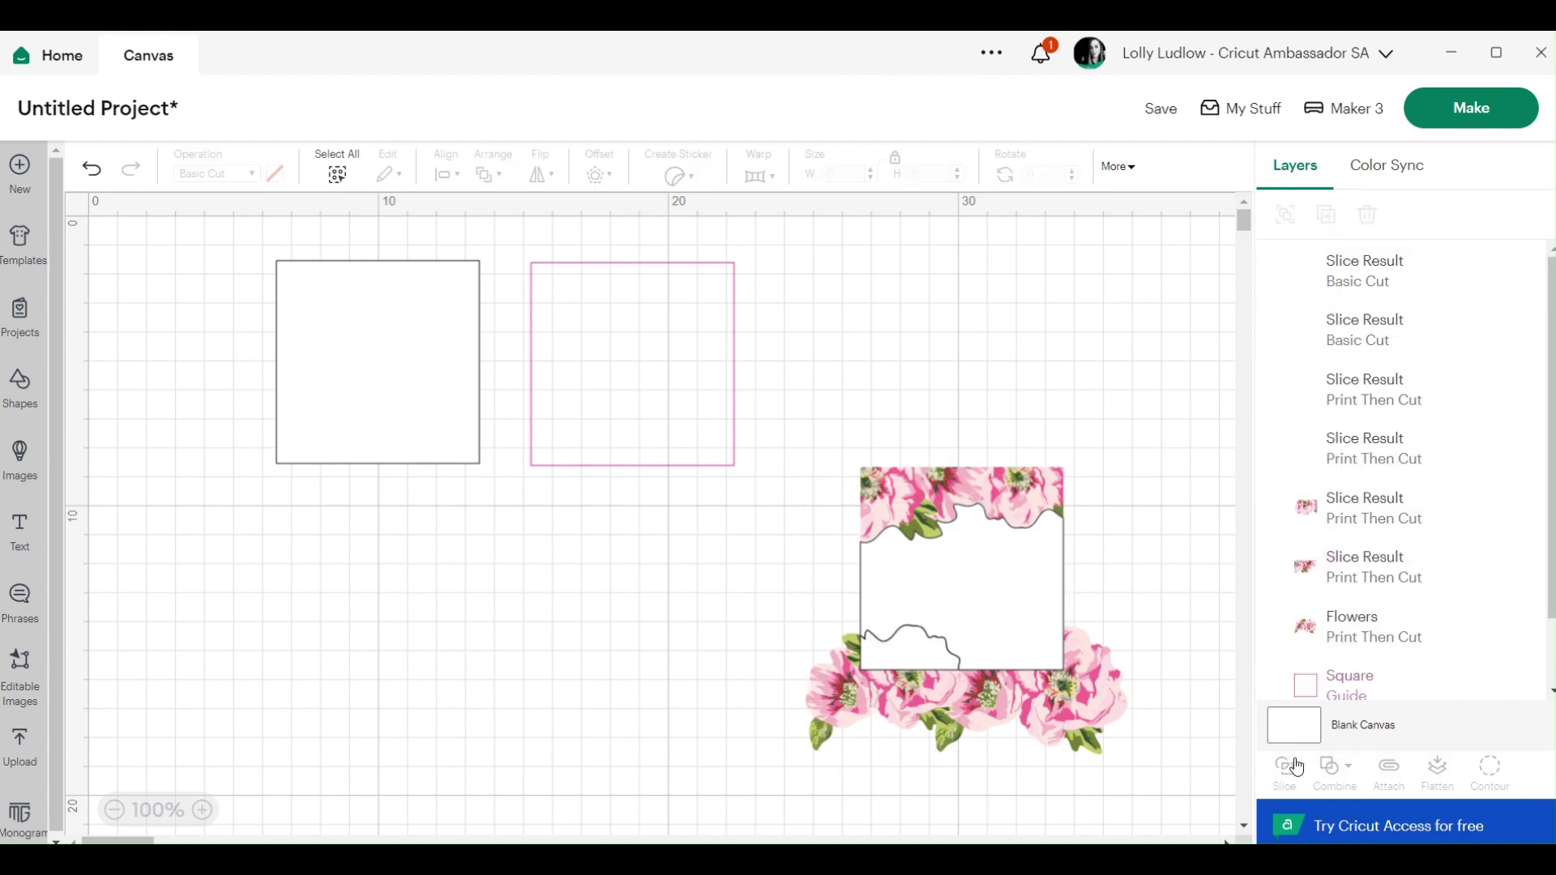
pyautogui.click(1345, 325)
pyautogui.press('Delete')
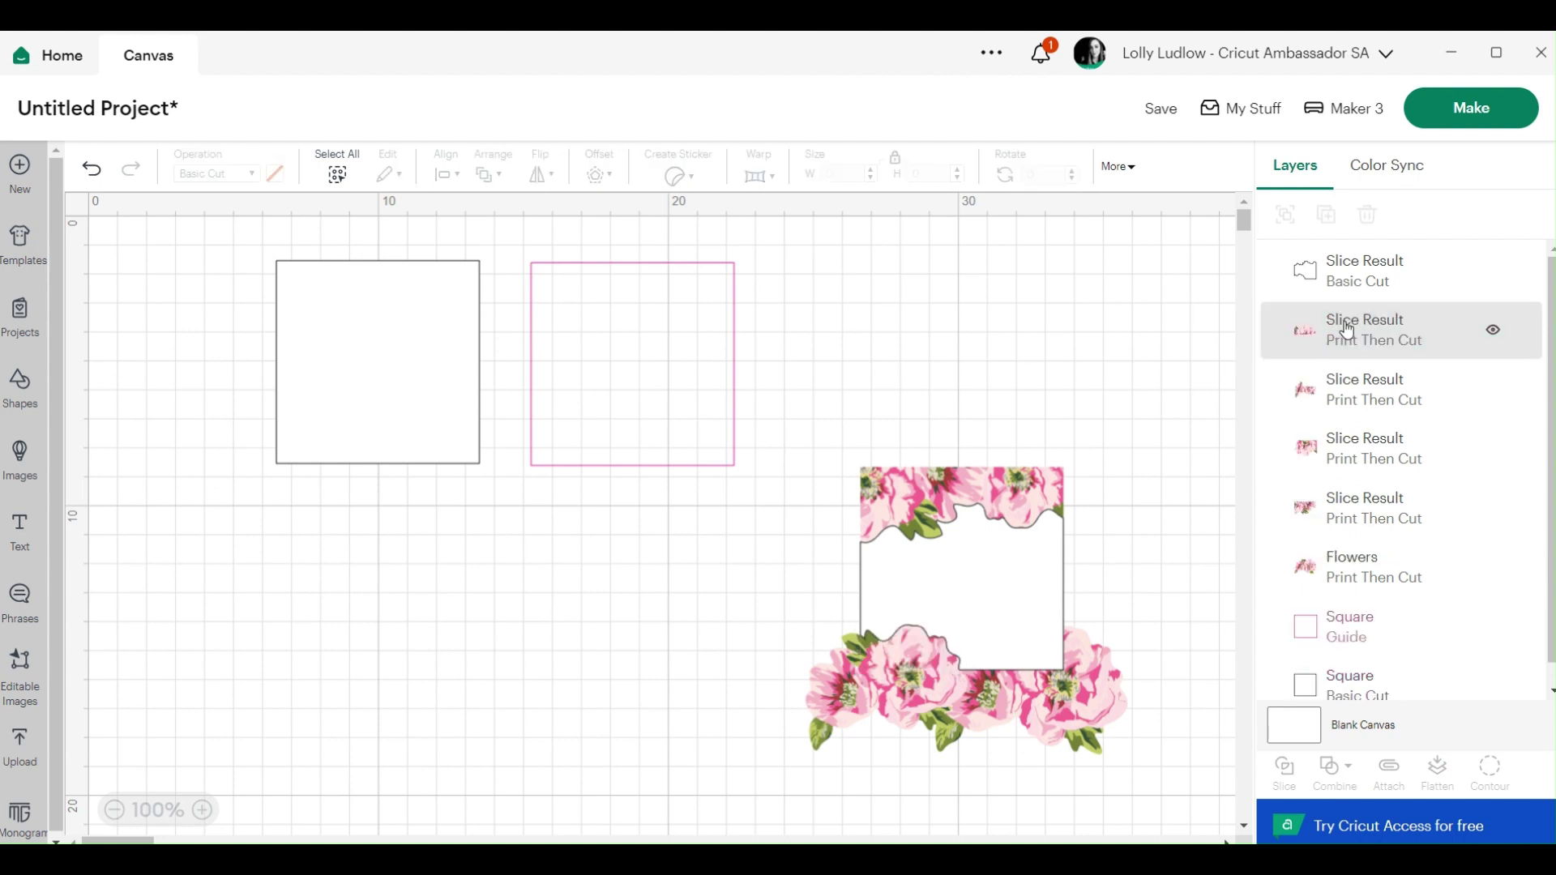
# Step: Slice the lower-right flowers image with the remaining square piece
pyautogui.click(1341, 280)
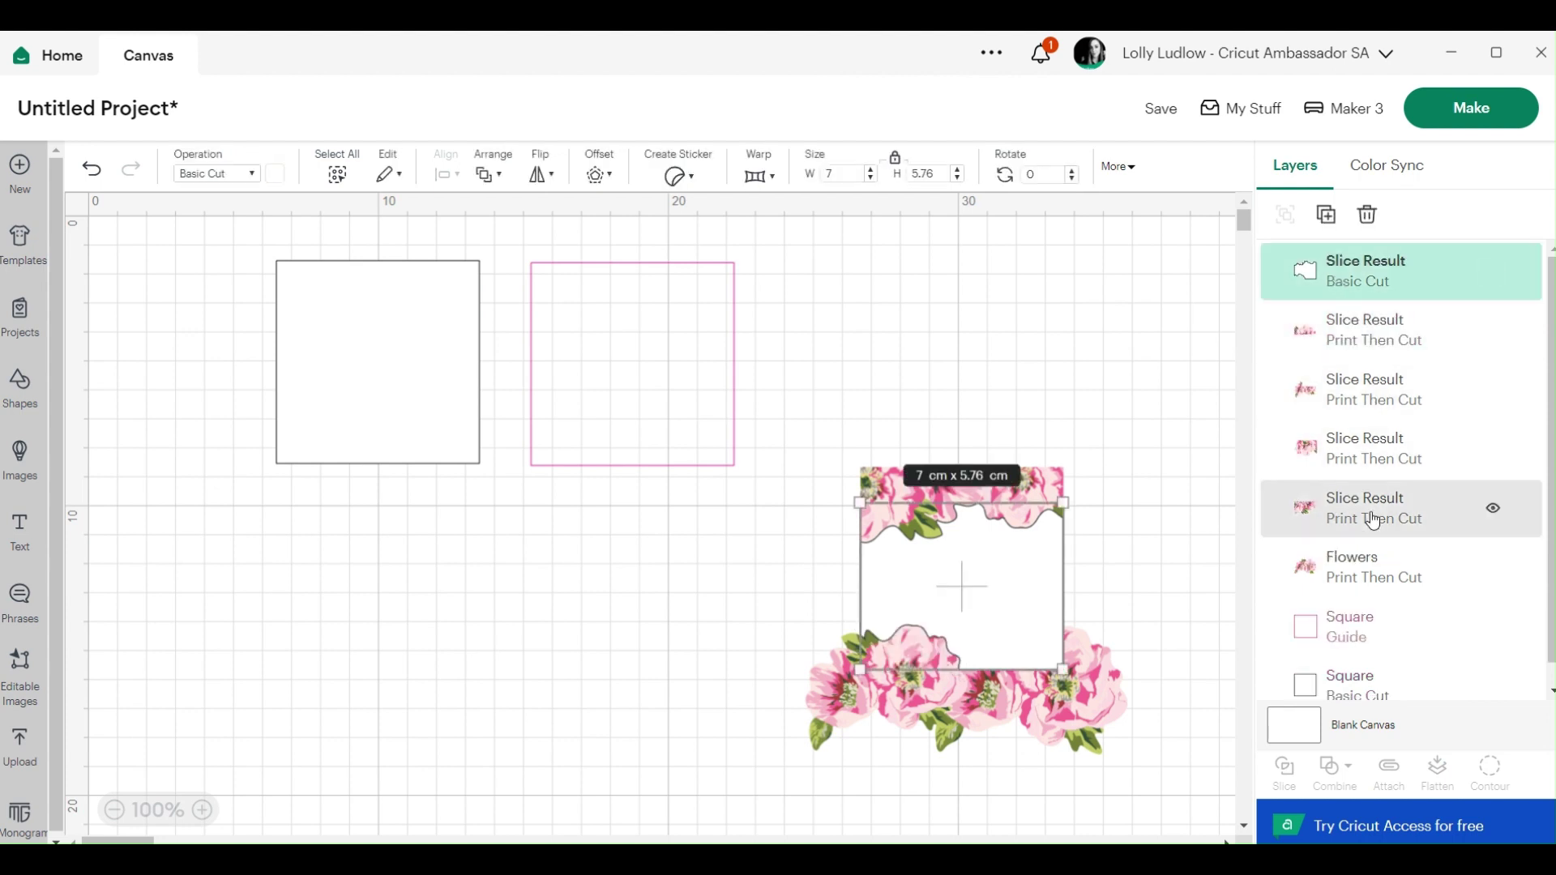
pyautogui.keyDown('shift'); pyautogui.click(1366, 577); pyautogui.keyUp('shift')
pyautogui.click(1282, 772)
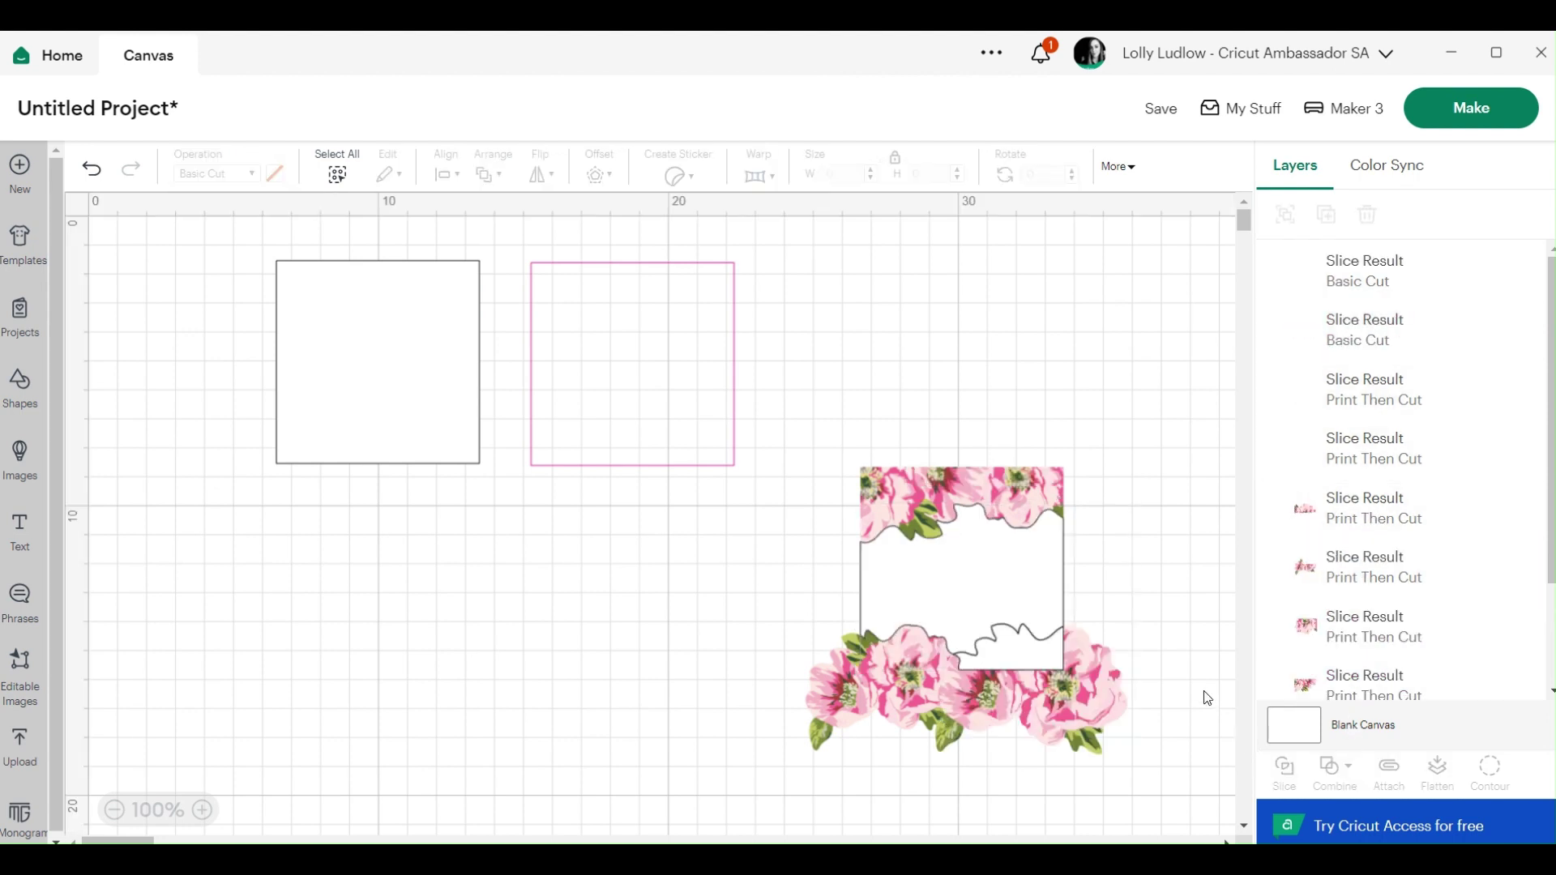
# Step: Delete the lower flower parts outside the square, the last basic-cut offcut and the blank middle piece
pyautogui.click(1112, 697)
pyautogui.press('Delete')
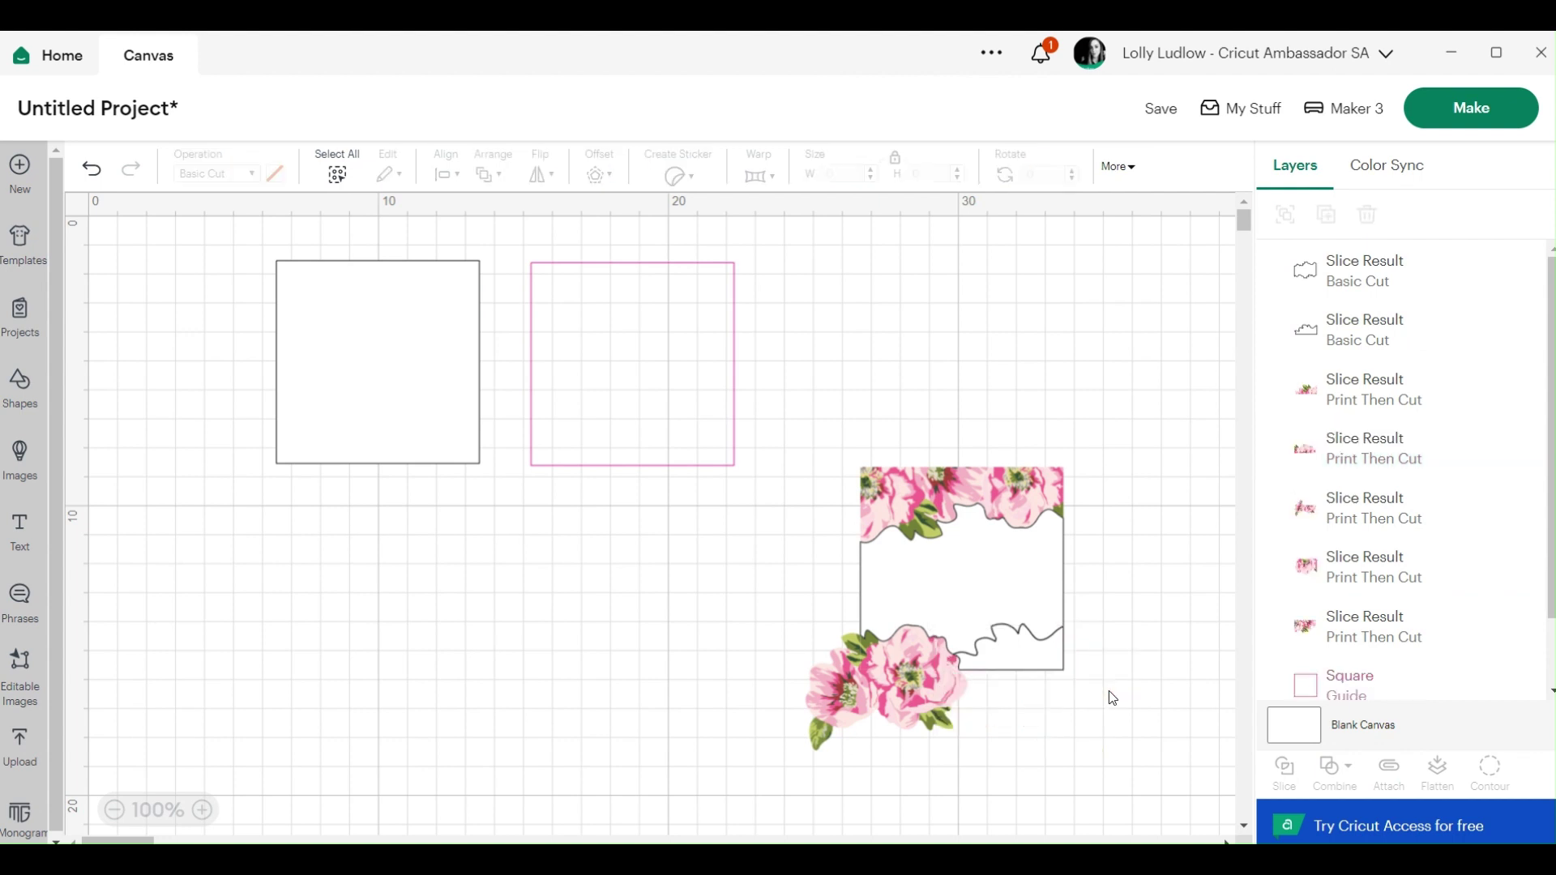
pyautogui.click(912, 707)
pyautogui.press('Delete')
pyautogui.click(989, 664)
pyautogui.press('Delete')
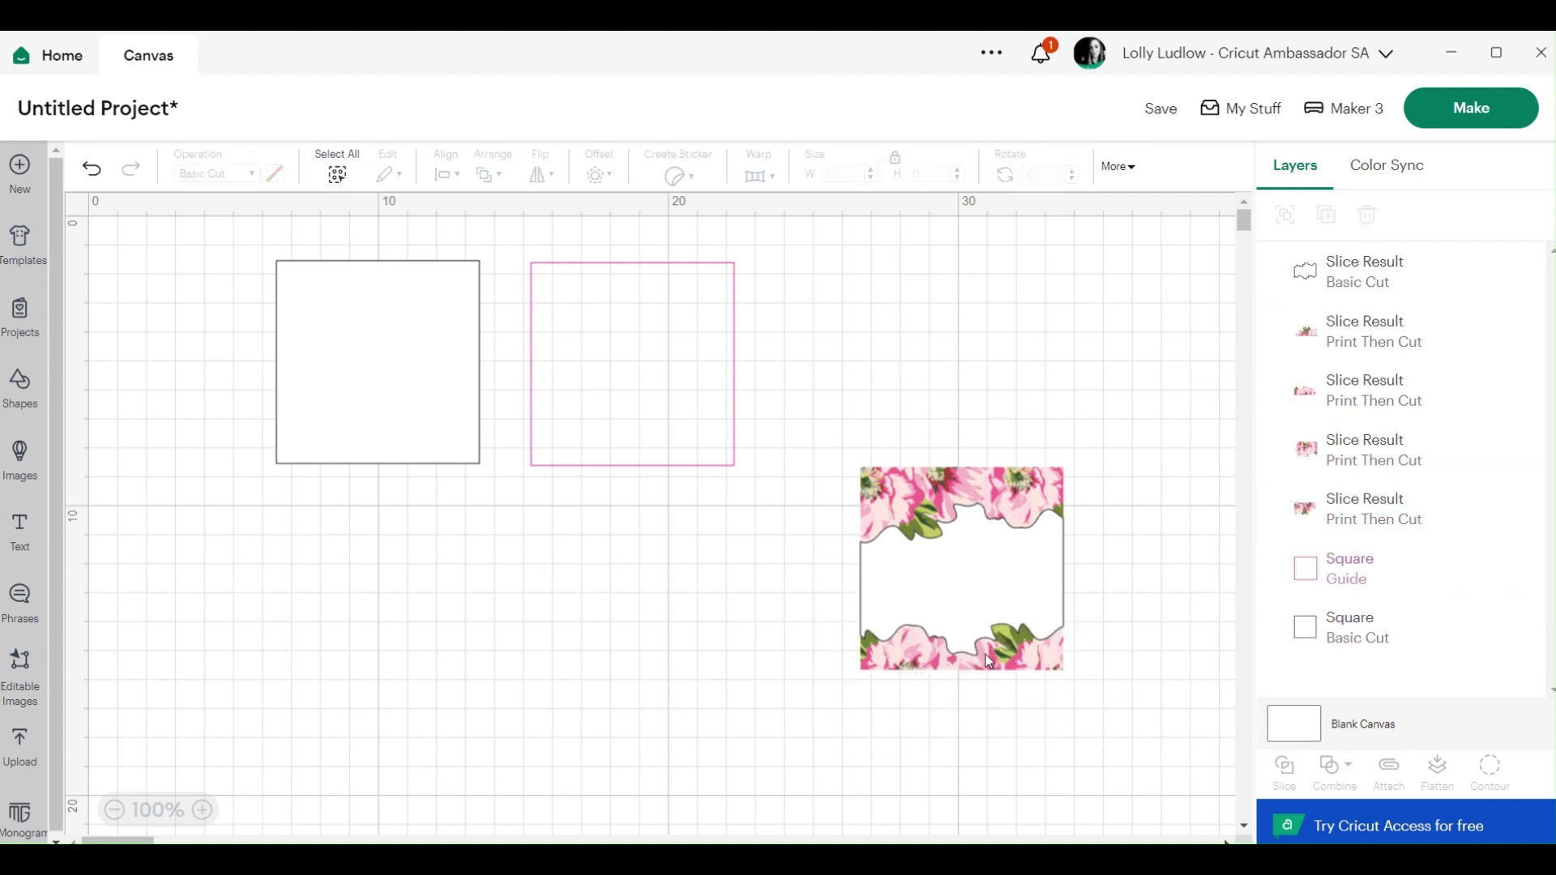
pyautogui.click(969, 587)
pyautogui.press('Delete')
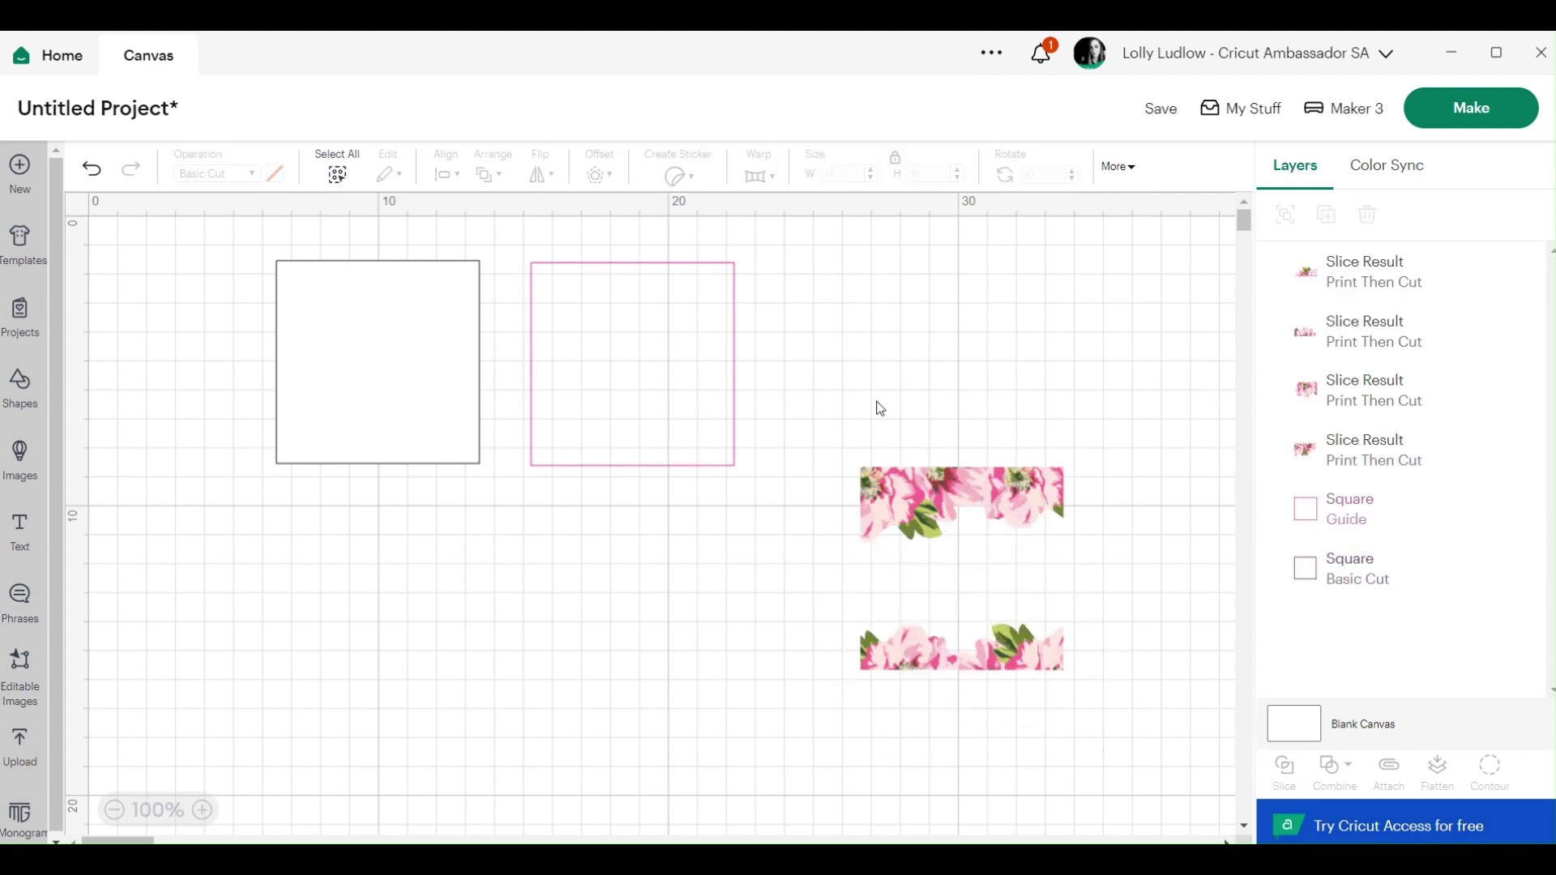
# Step: Flatten the four trimmed flower pieces together and align them over the plain basic-cut square at about x 6.49, y 1.55
pyautogui.moveTo(877, 402); pyautogui.dragTo(1107, 691)
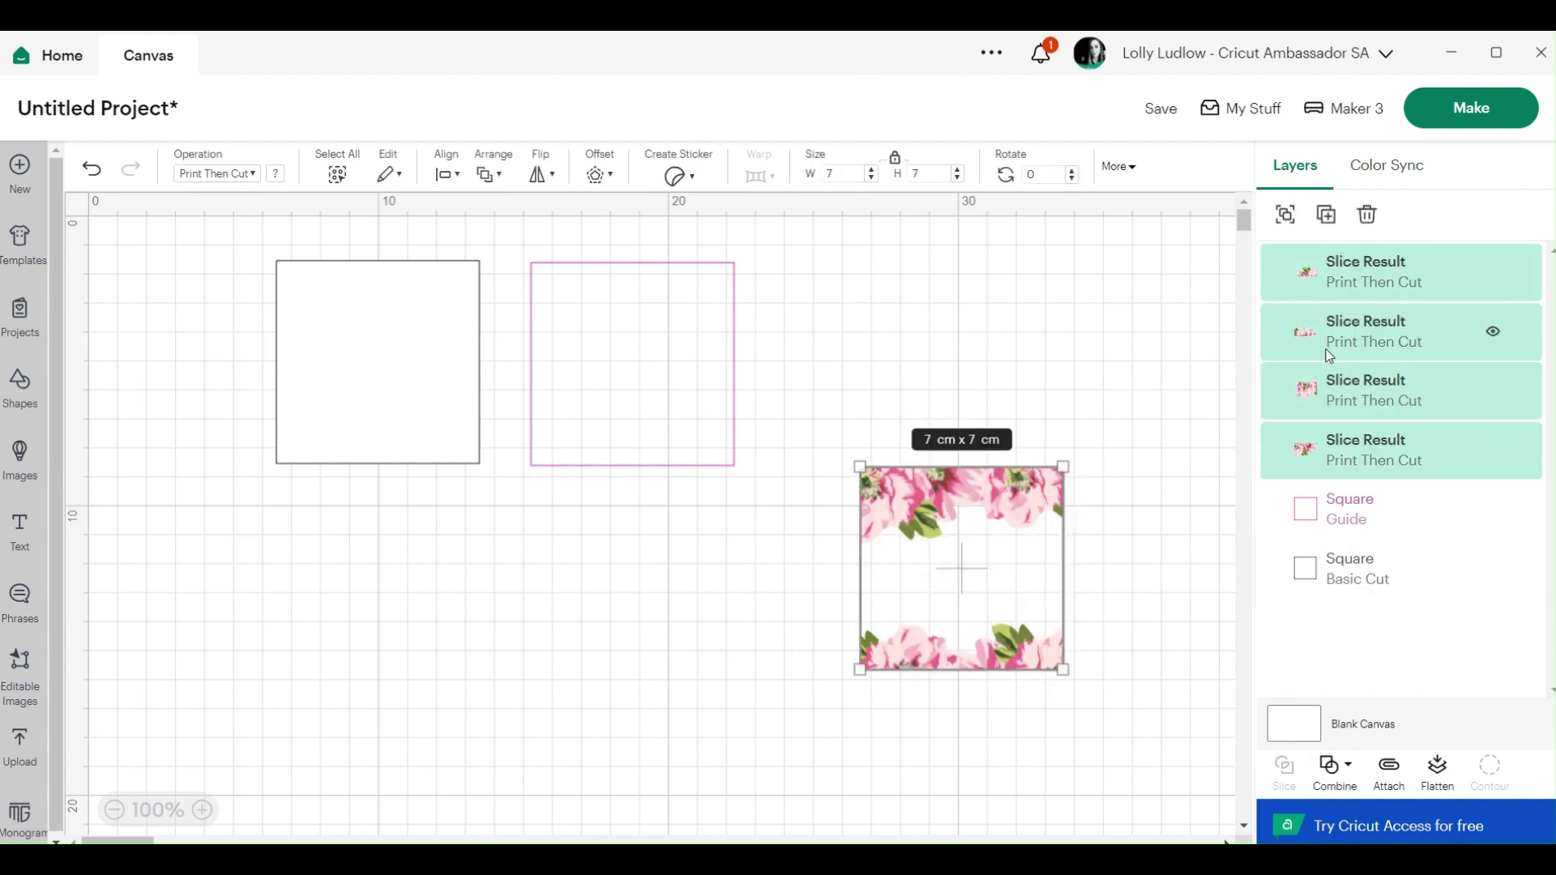
pyautogui.click(1435, 774)
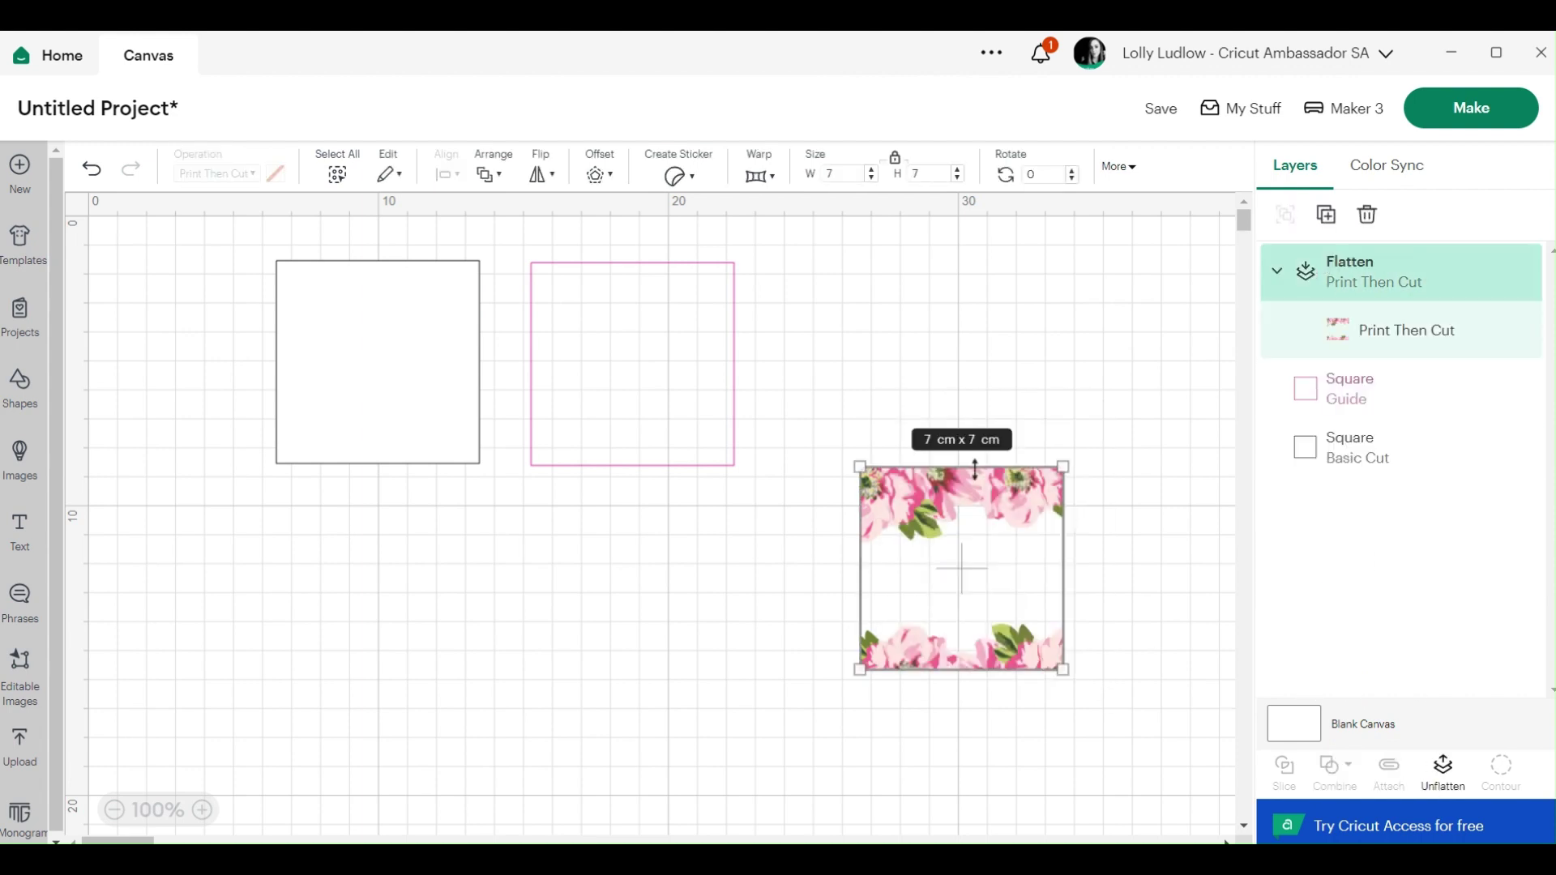
pyautogui.moveTo(1041, 489); pyautogui.dragTo(460, 290)
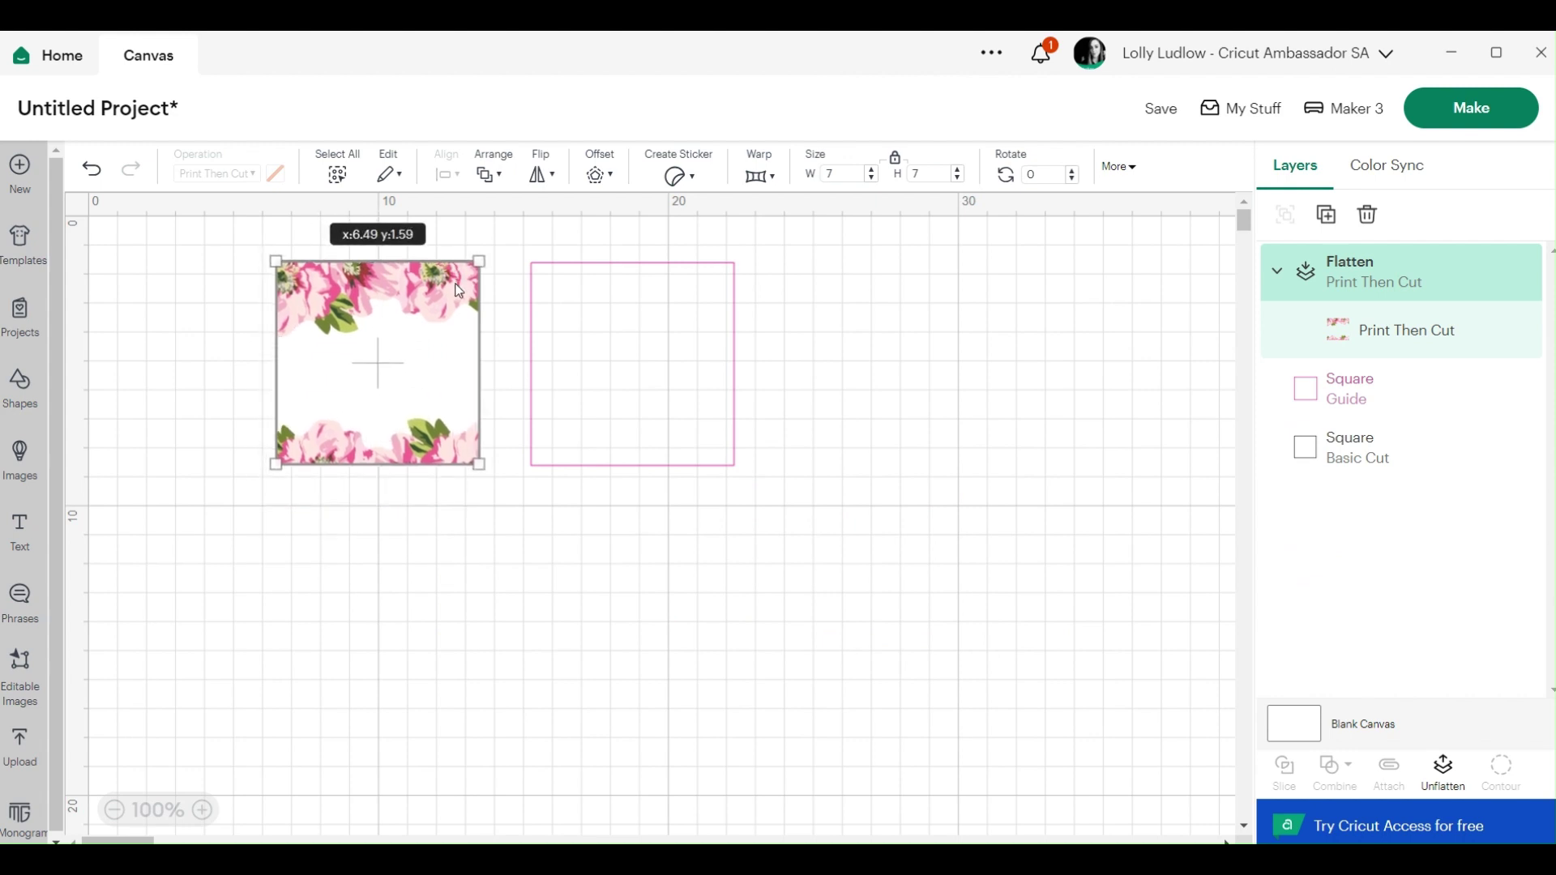
pyautogui.click(500, 550)
pyautogui.click(319, 455)
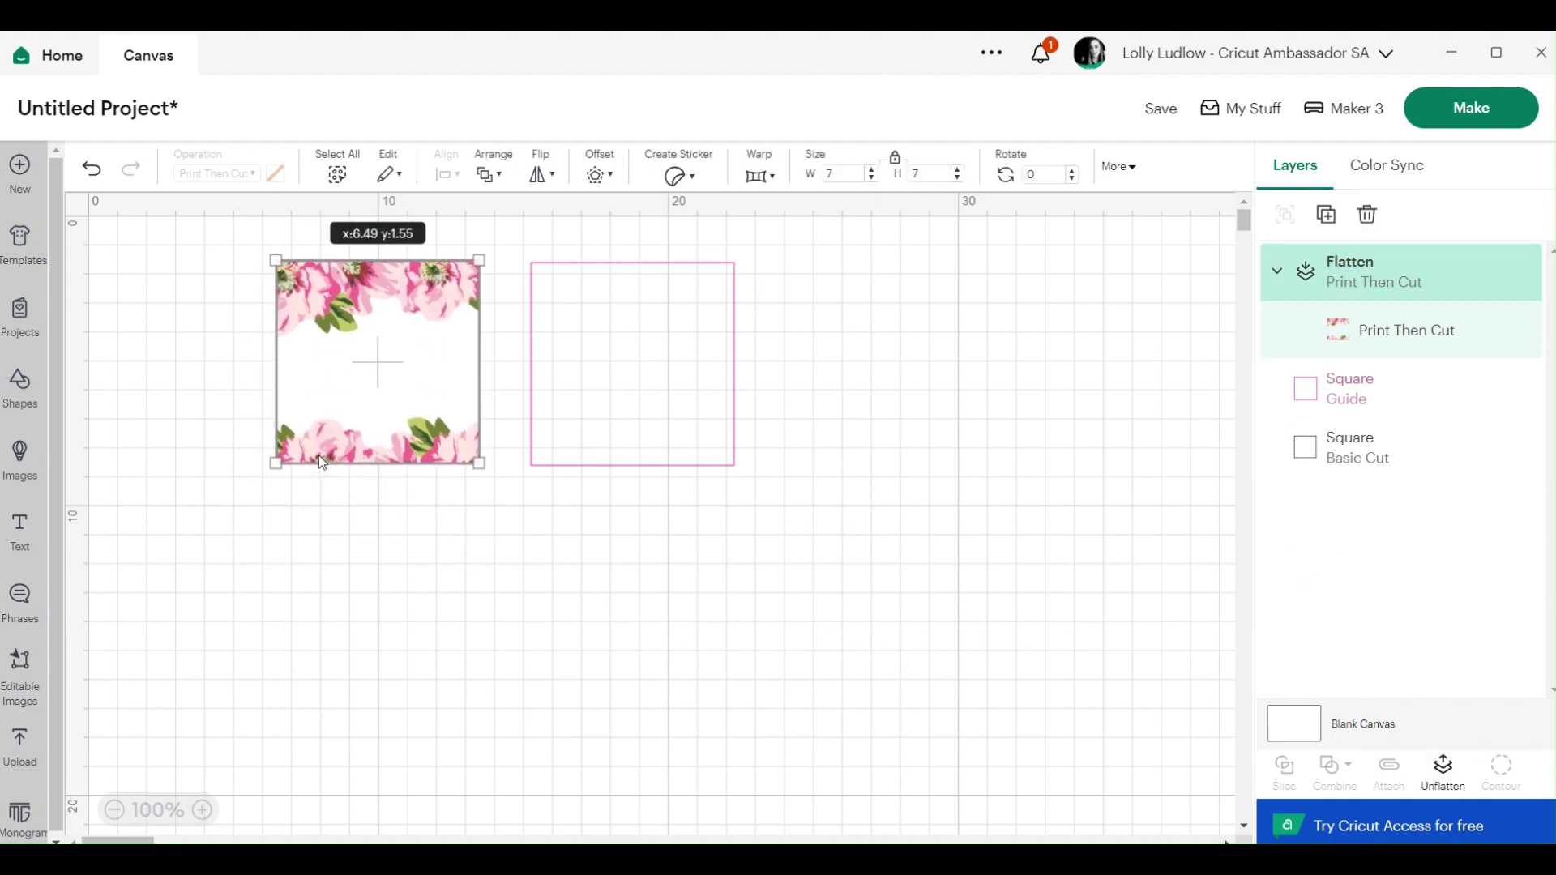
pyautogui.click(381, 554)
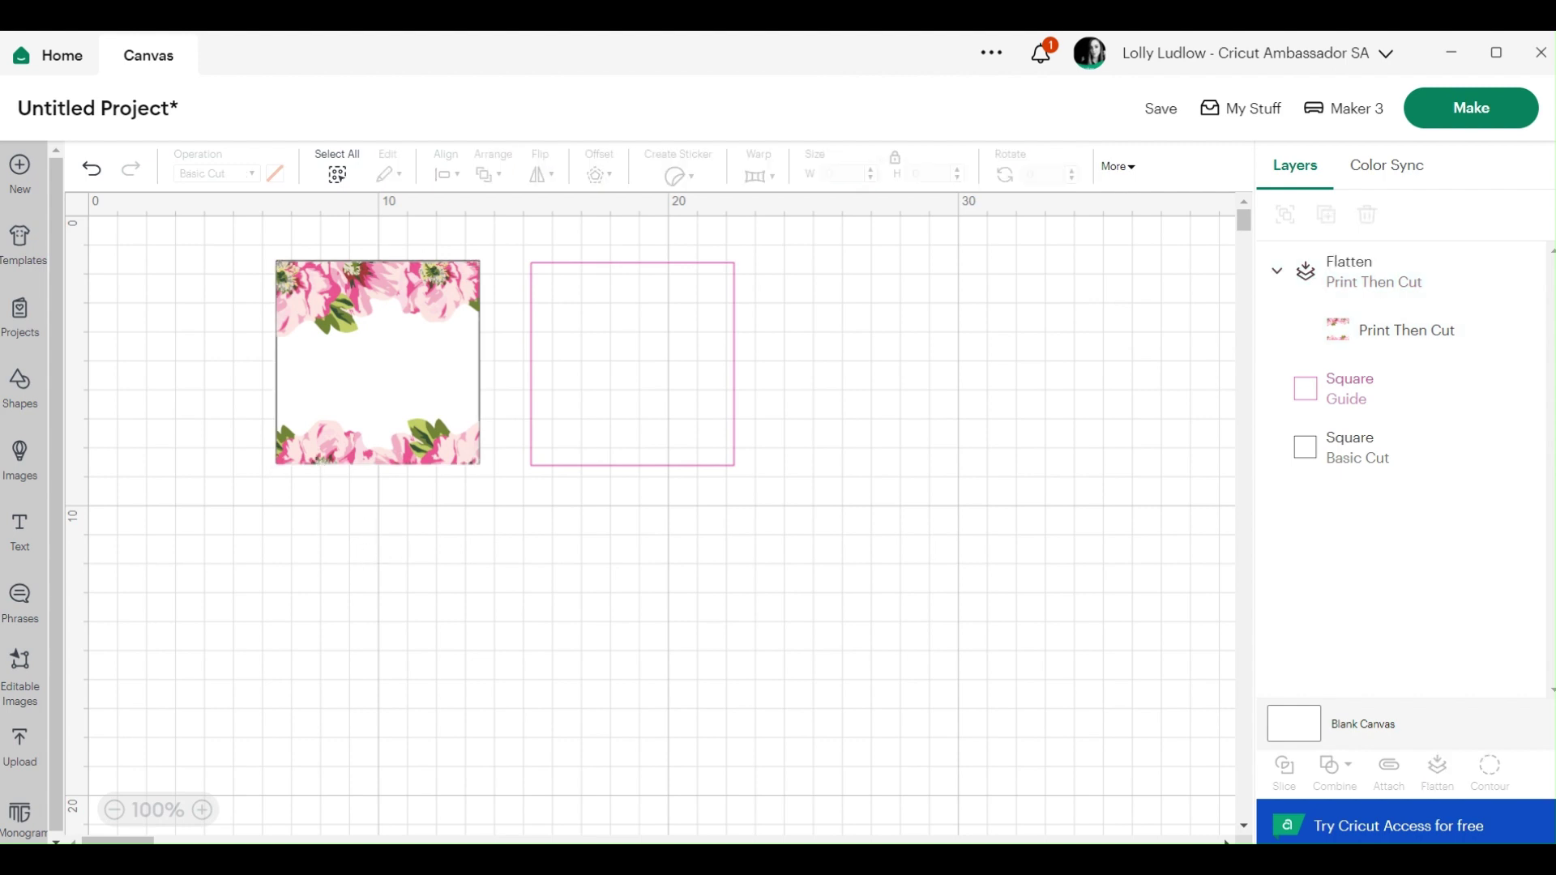
# Step: Add a text object reading "Our", "Love Srory" and "is My" on three lines
pyautogui.click(30, 538)
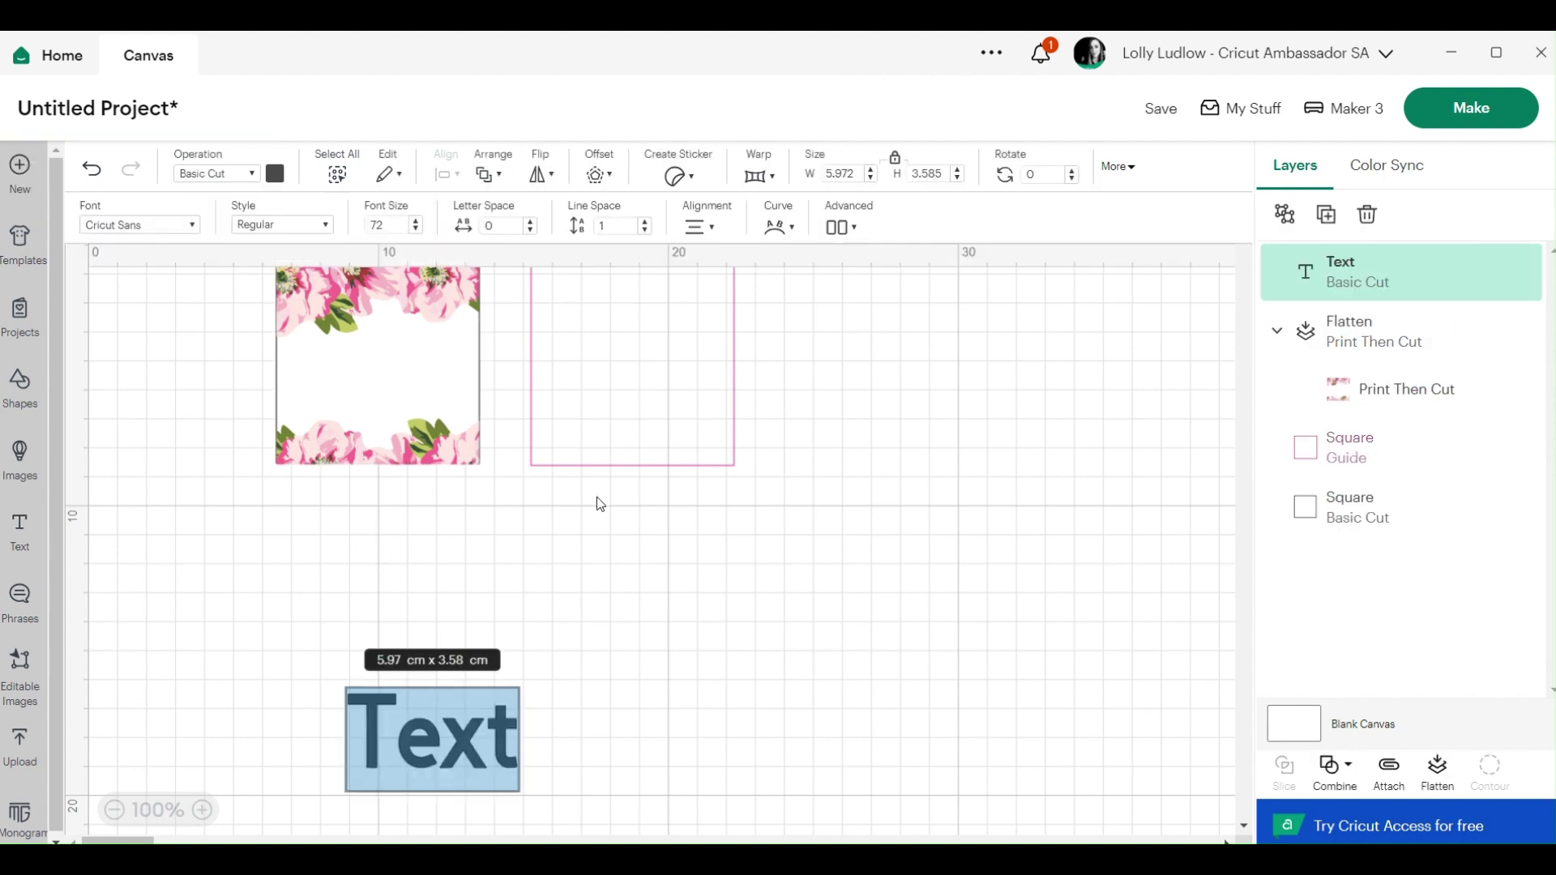
pyautogui.write('Our')
pyautogui.press('Return')
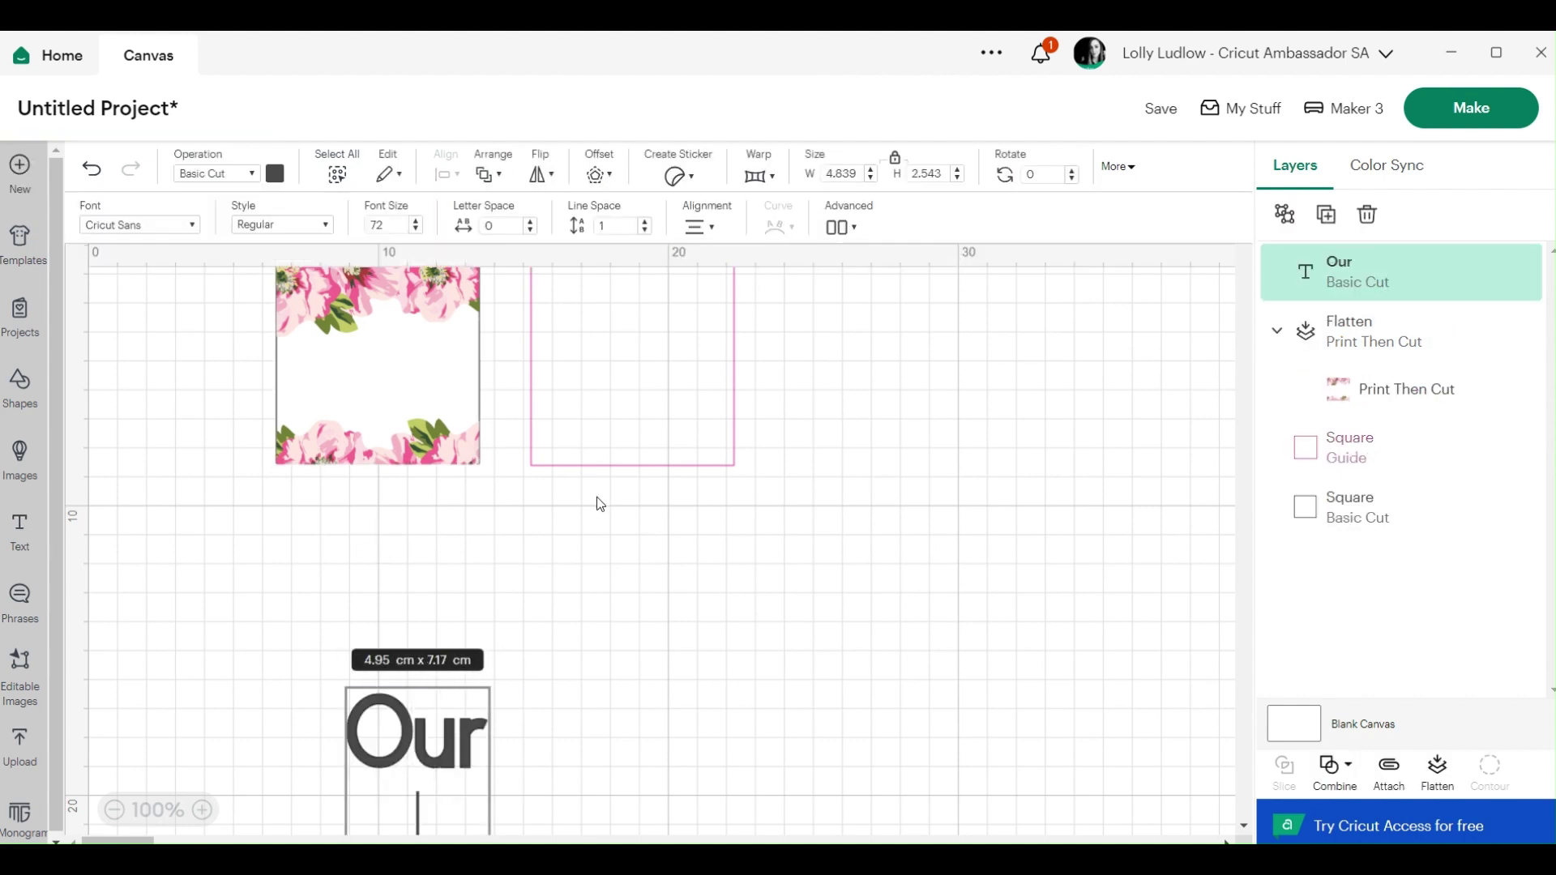
pyautogui.write('Love Srory')
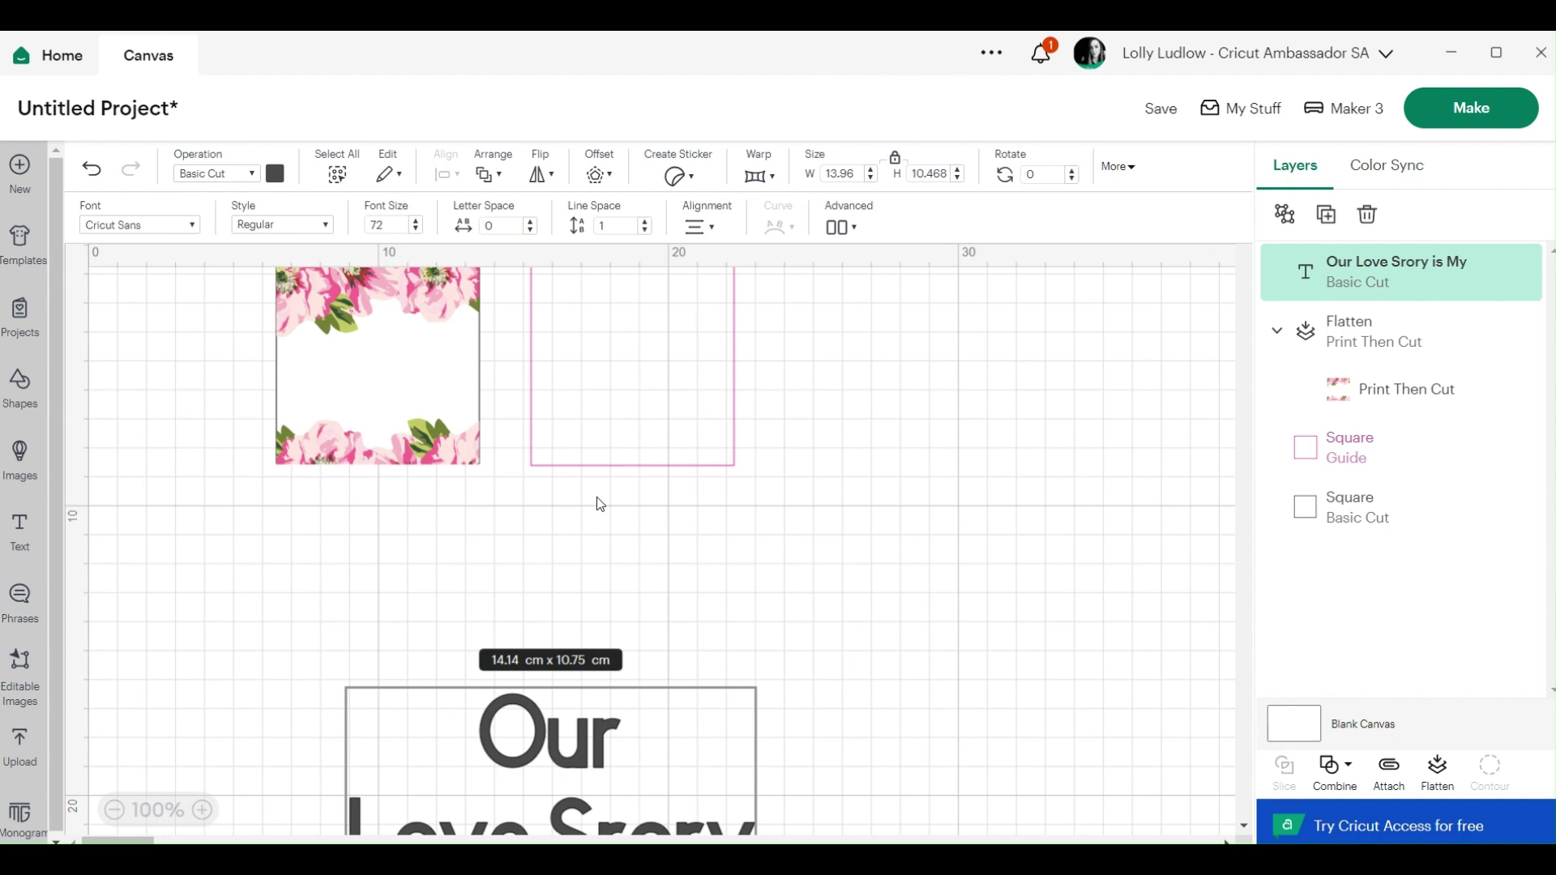
# Step: Move the text up to about x 11.43, y 6.56 and correct its wording to "Our Love Story is my"
pyautogui.click(880, 594)
pyautogui.moveTo(577, 744); pyautogui.dragTo(648, 460)
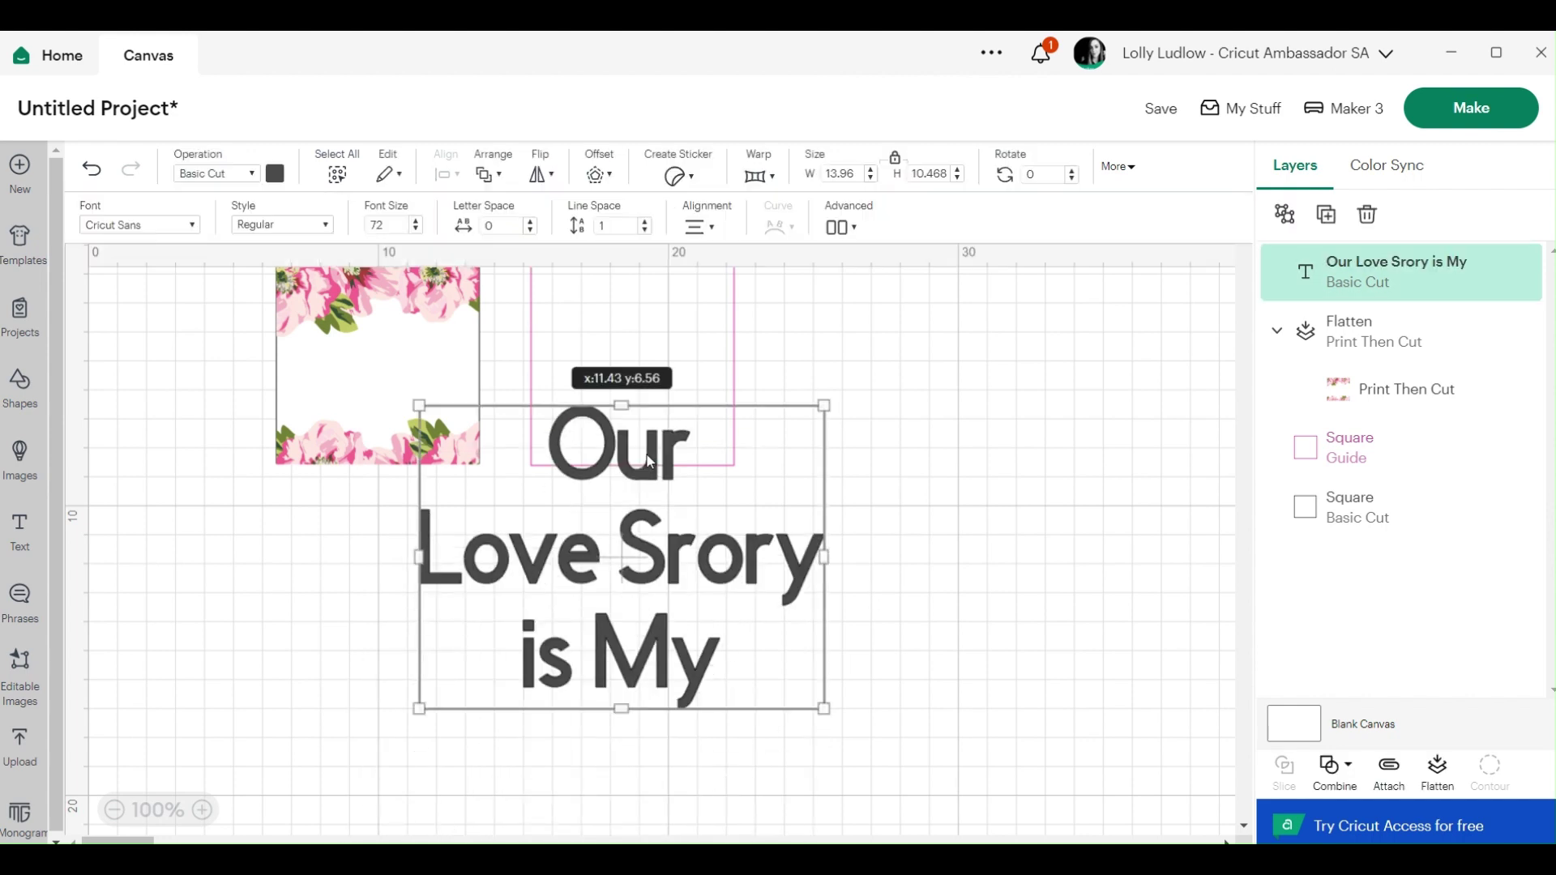
pyautogui.doubleClick(743, 670)
pyautogui.click(670, 652)
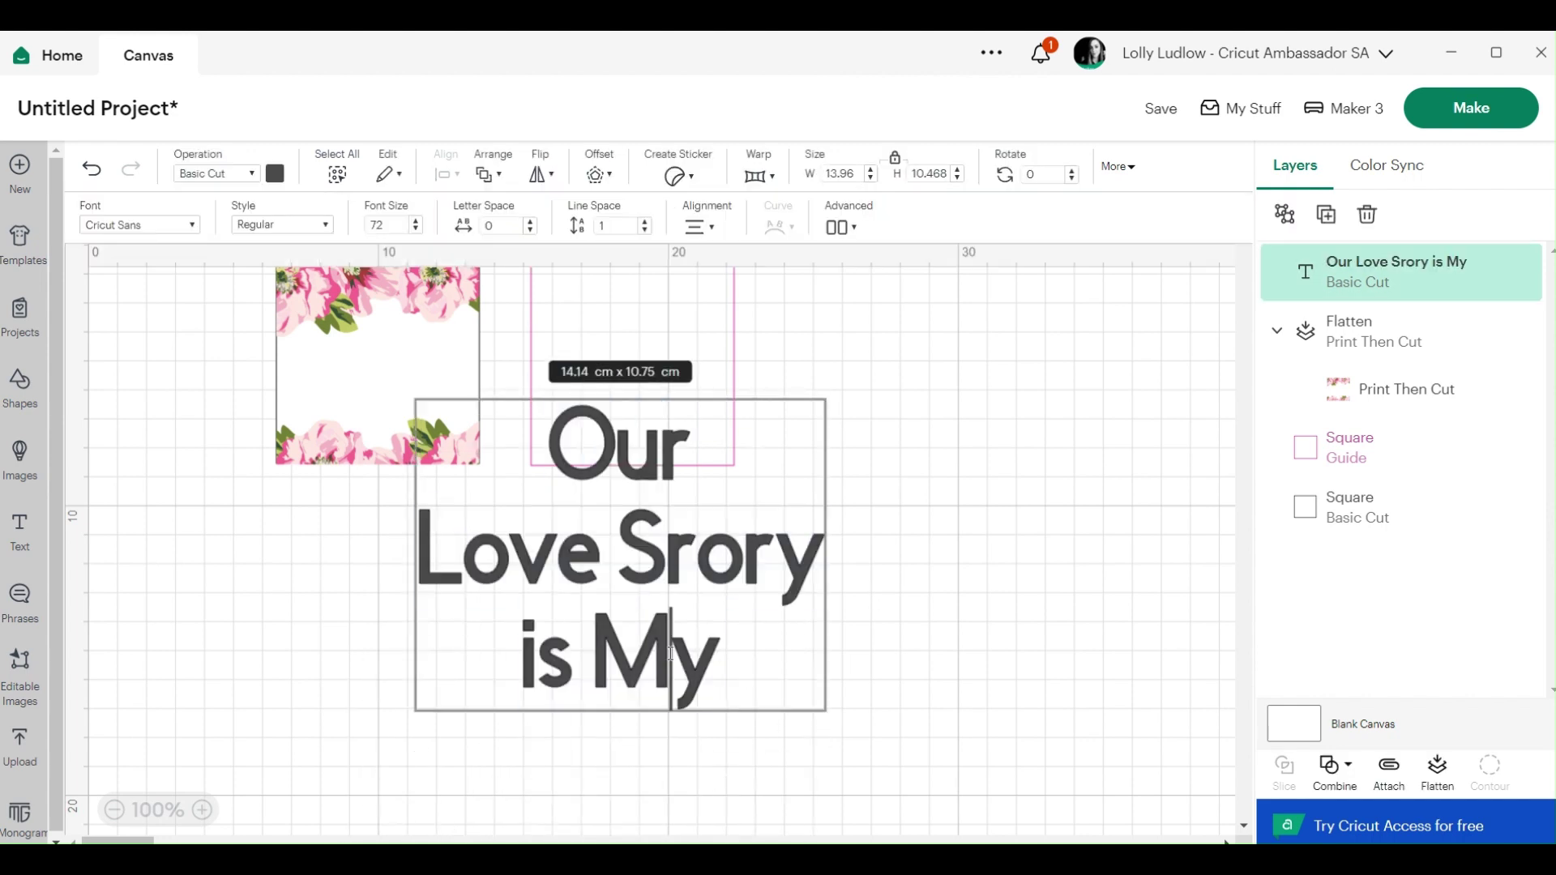
pyautogui.press('BackSpace')
pyautogui.write('m')
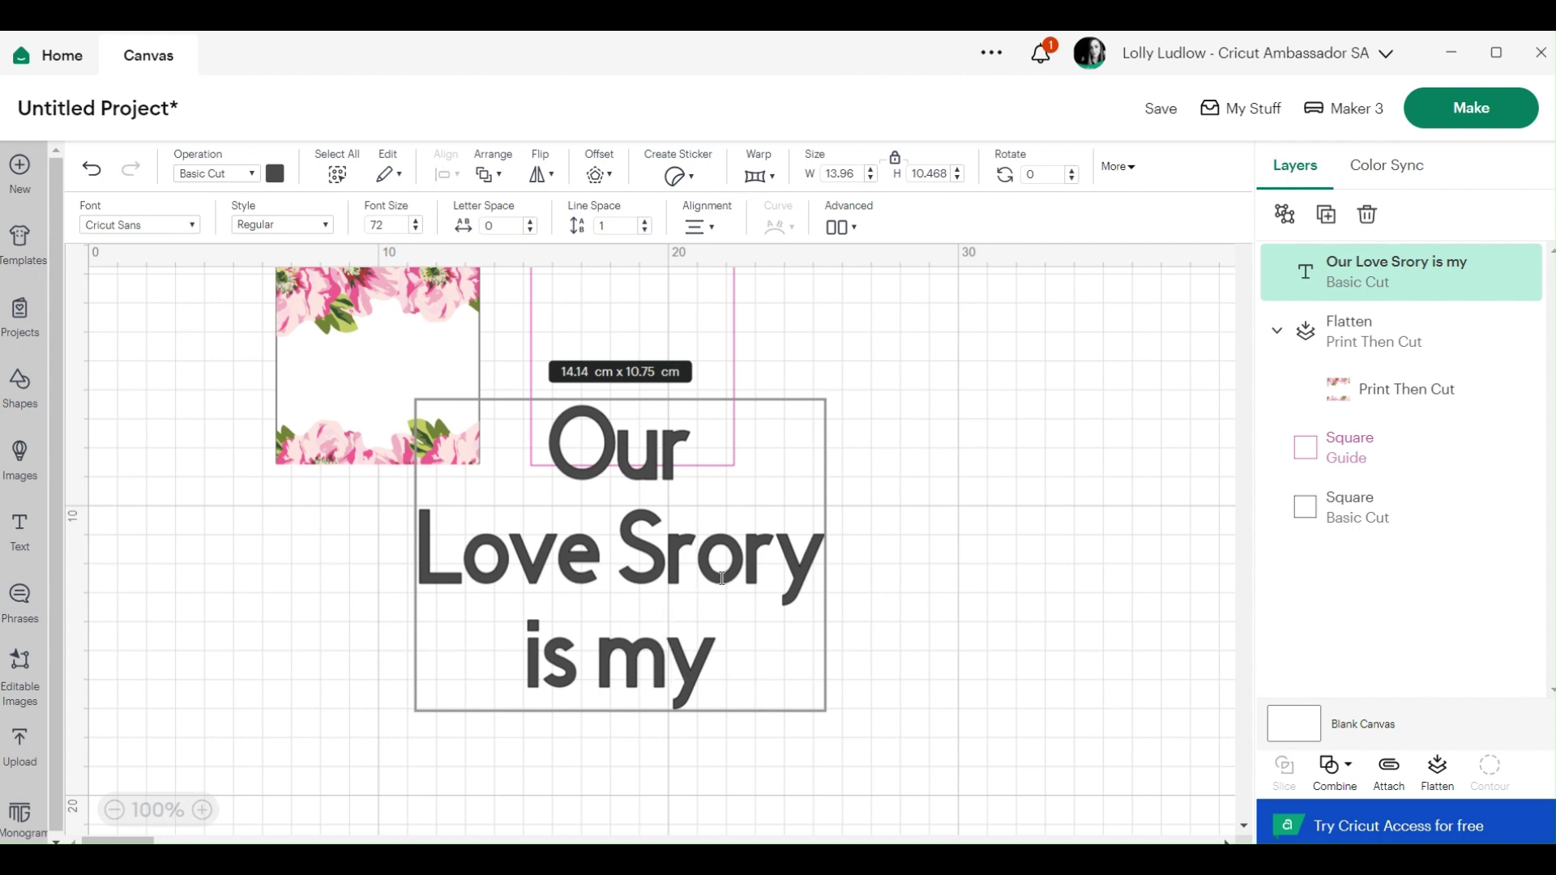
pyautogui.press('BackSpace')
pyautogui.write('t')
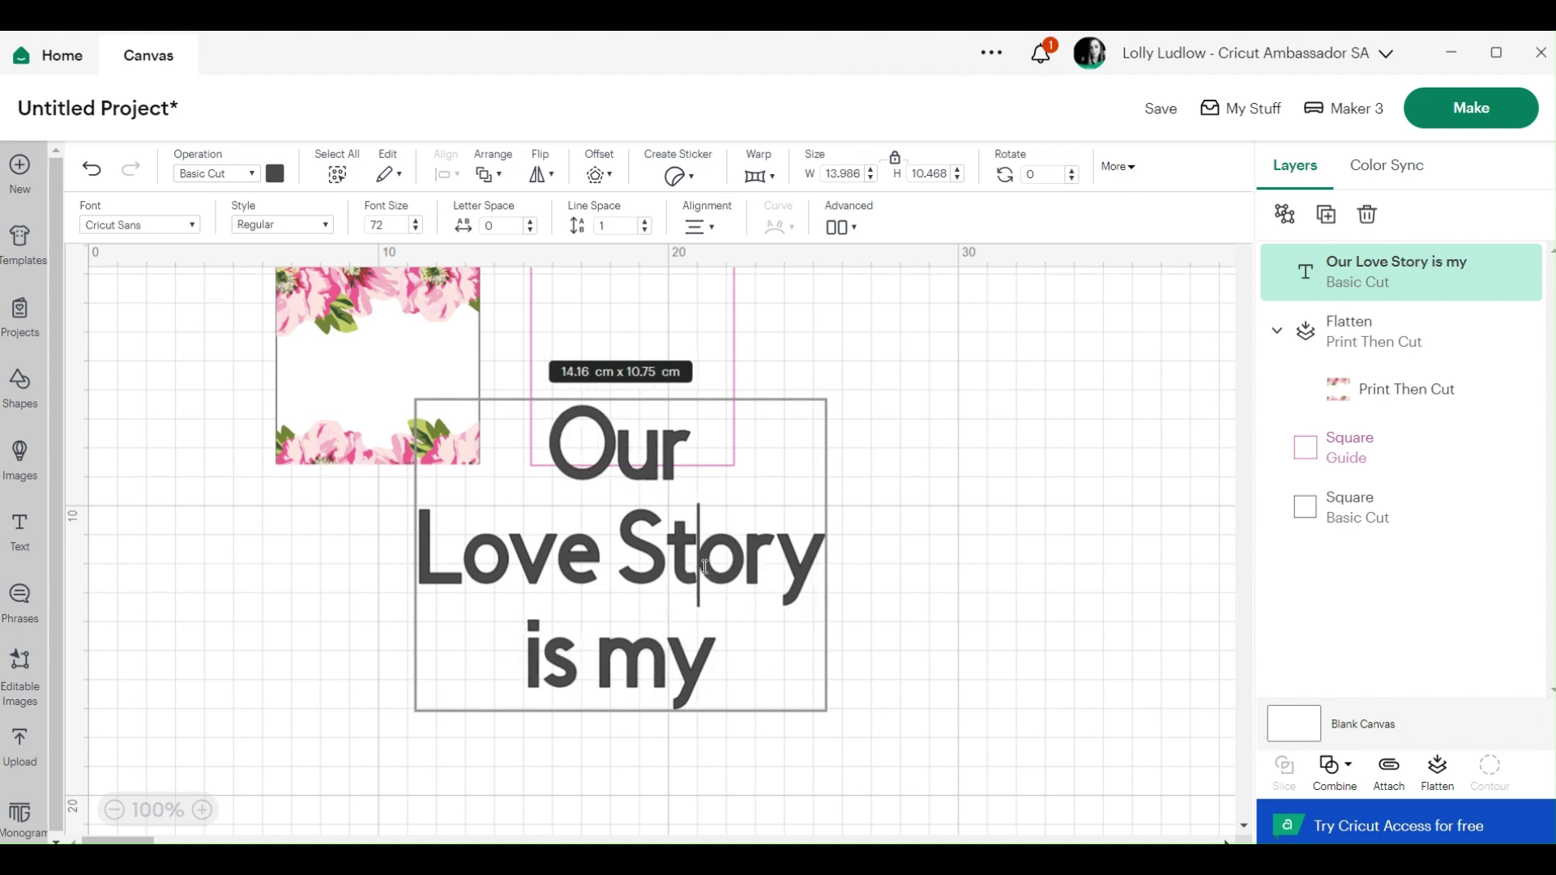
# Step: Add "Favourite" as a fourth line of the text and move the text object up and left, partly over the floral square
pyautogui.click(745, 655)
pyautogui.write('Favourite')
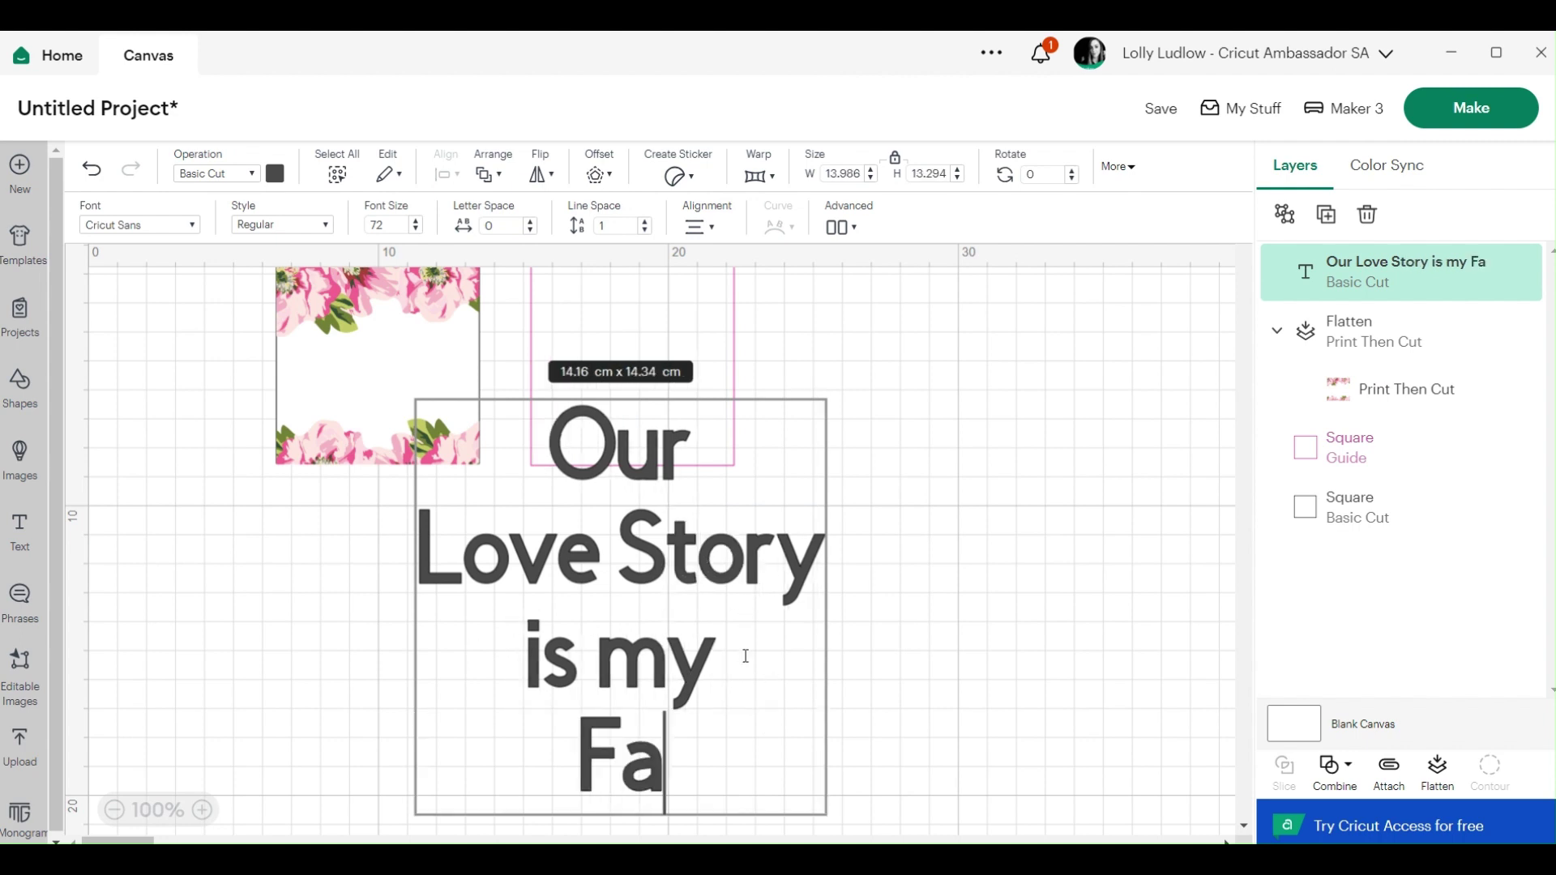
pyautogui.click(911, 618)
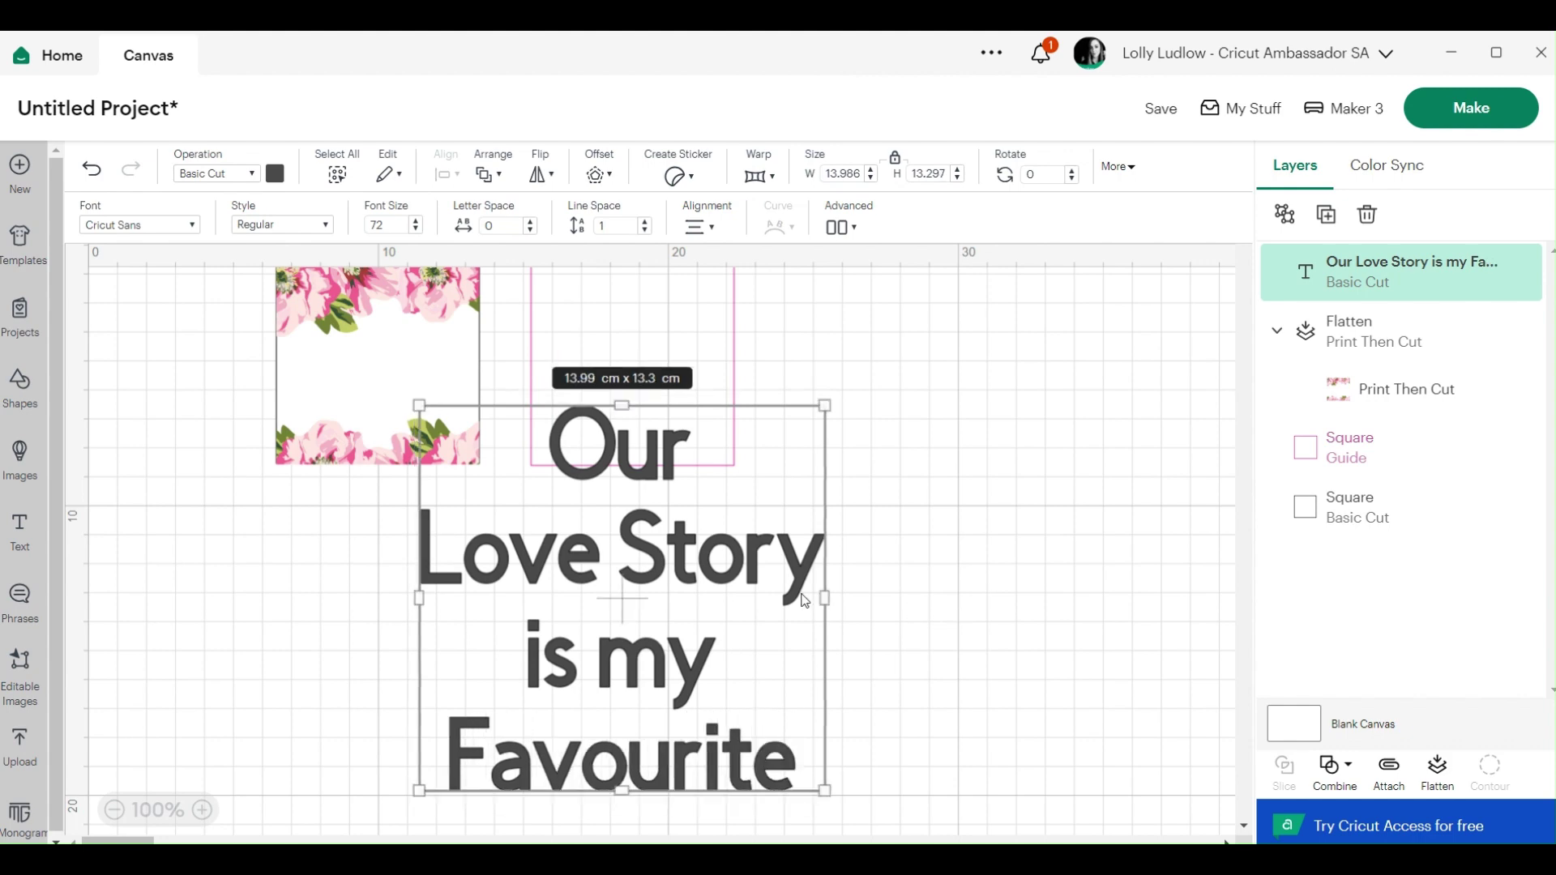
pyautogui.moveTo(765, 576); pyautogui.dragTo(695, 476)
# Step: Duplicate the four-line text and place the copy beside the original
pyautogui.rightClick(696, 476)
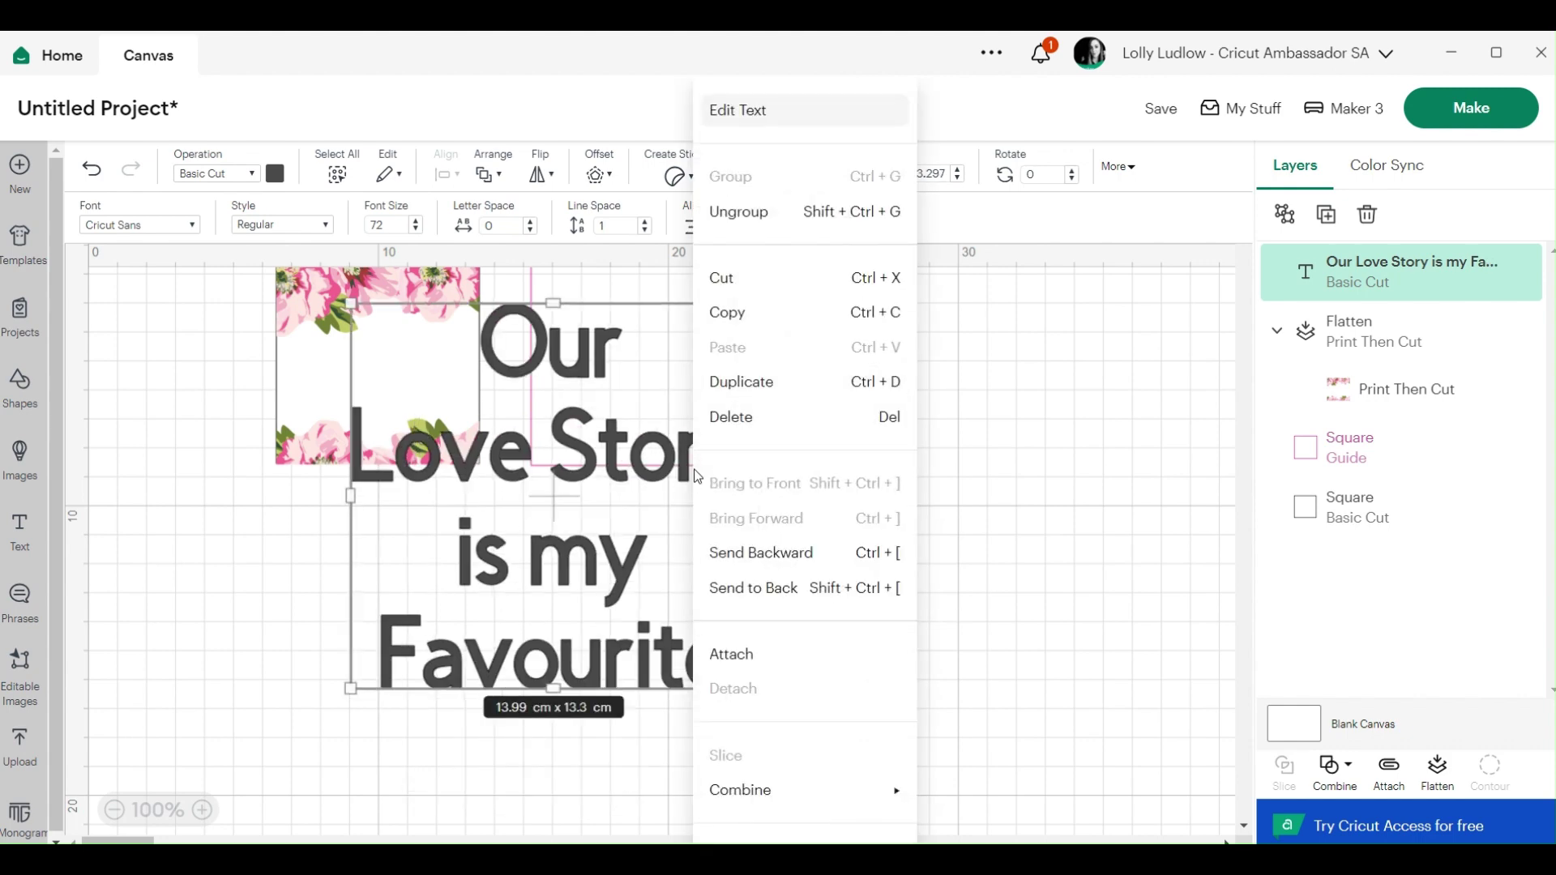
pyautogui.click(752, 384)
pyautogui.moveTo(675, 549); pyautogui.dragTo(1077, 443)
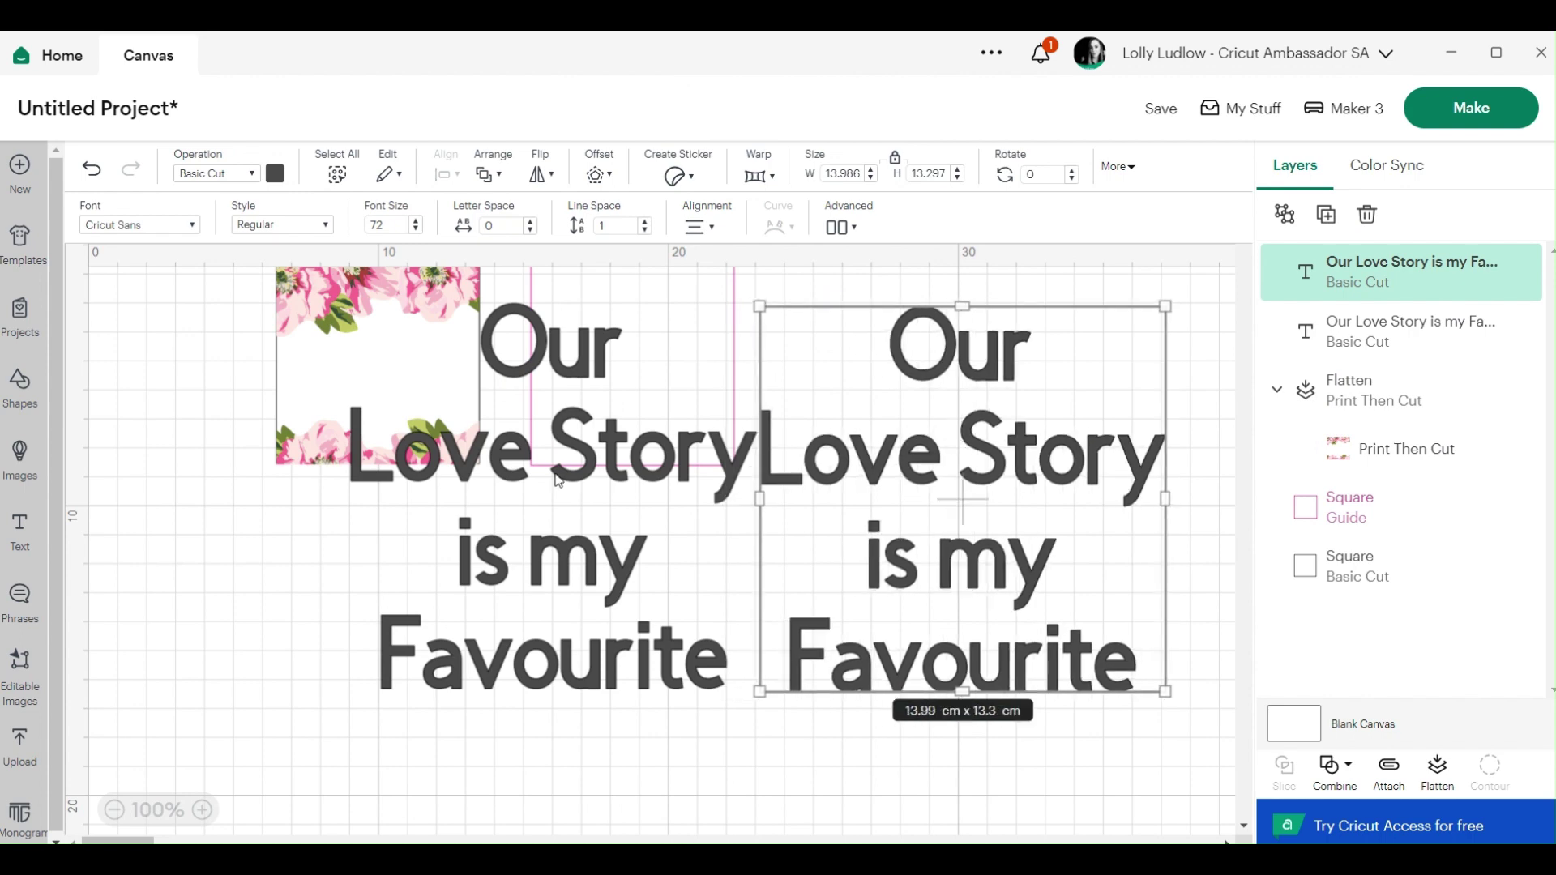
# Step: Search the fonts for "gravura" and apply Gravura Com to the text overlapping the floral square
pyautogui.click(551, 348)
pyautogui.click(185, 233)
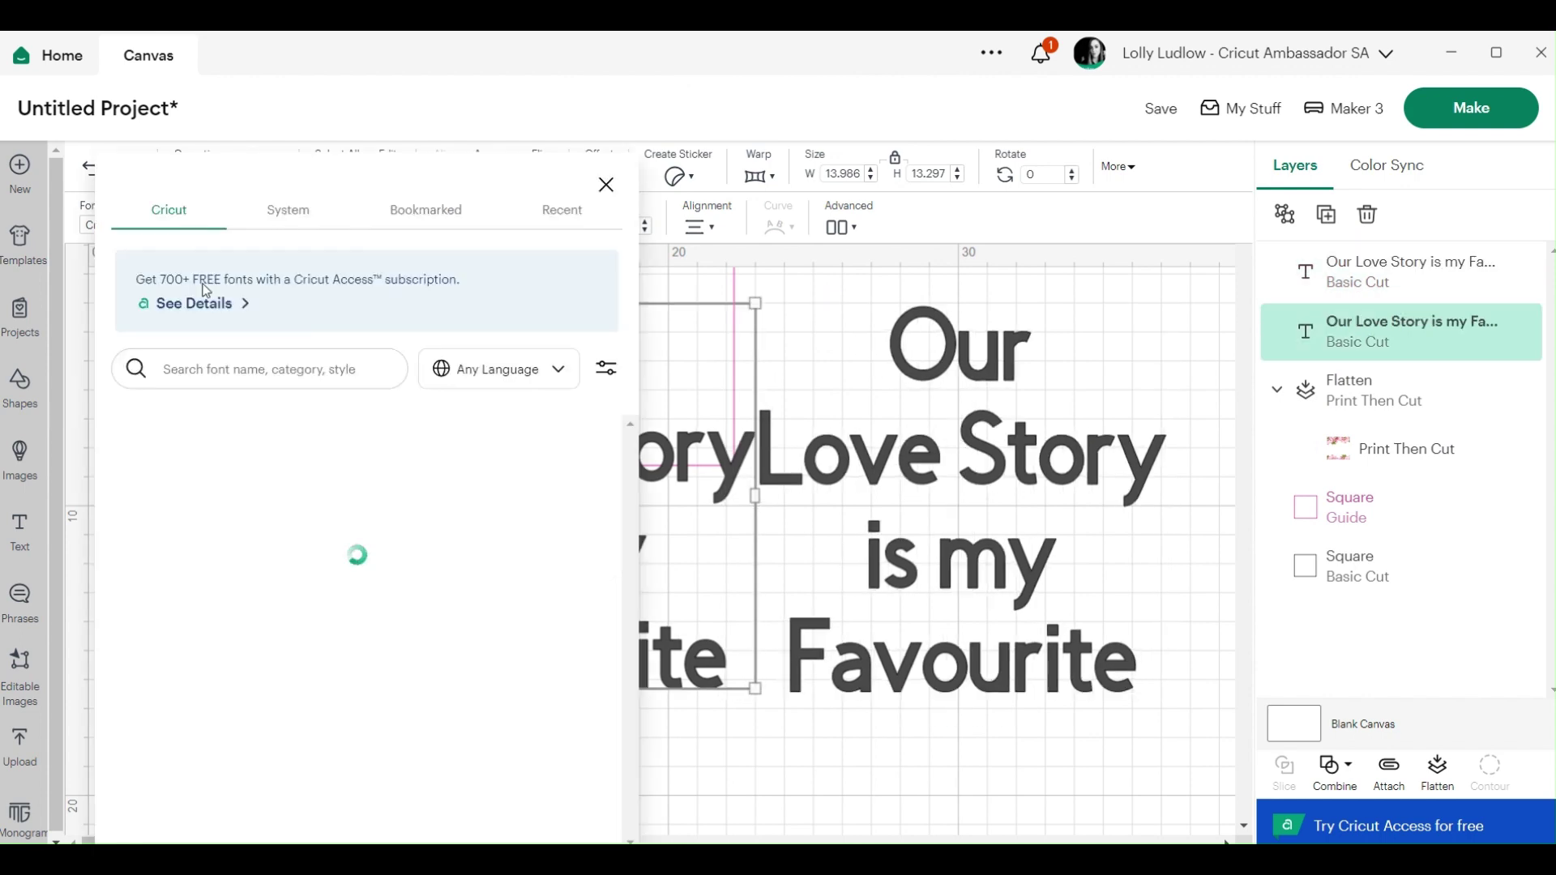
pyautogui.click(235, 369)
pyautogui.write('gravura')
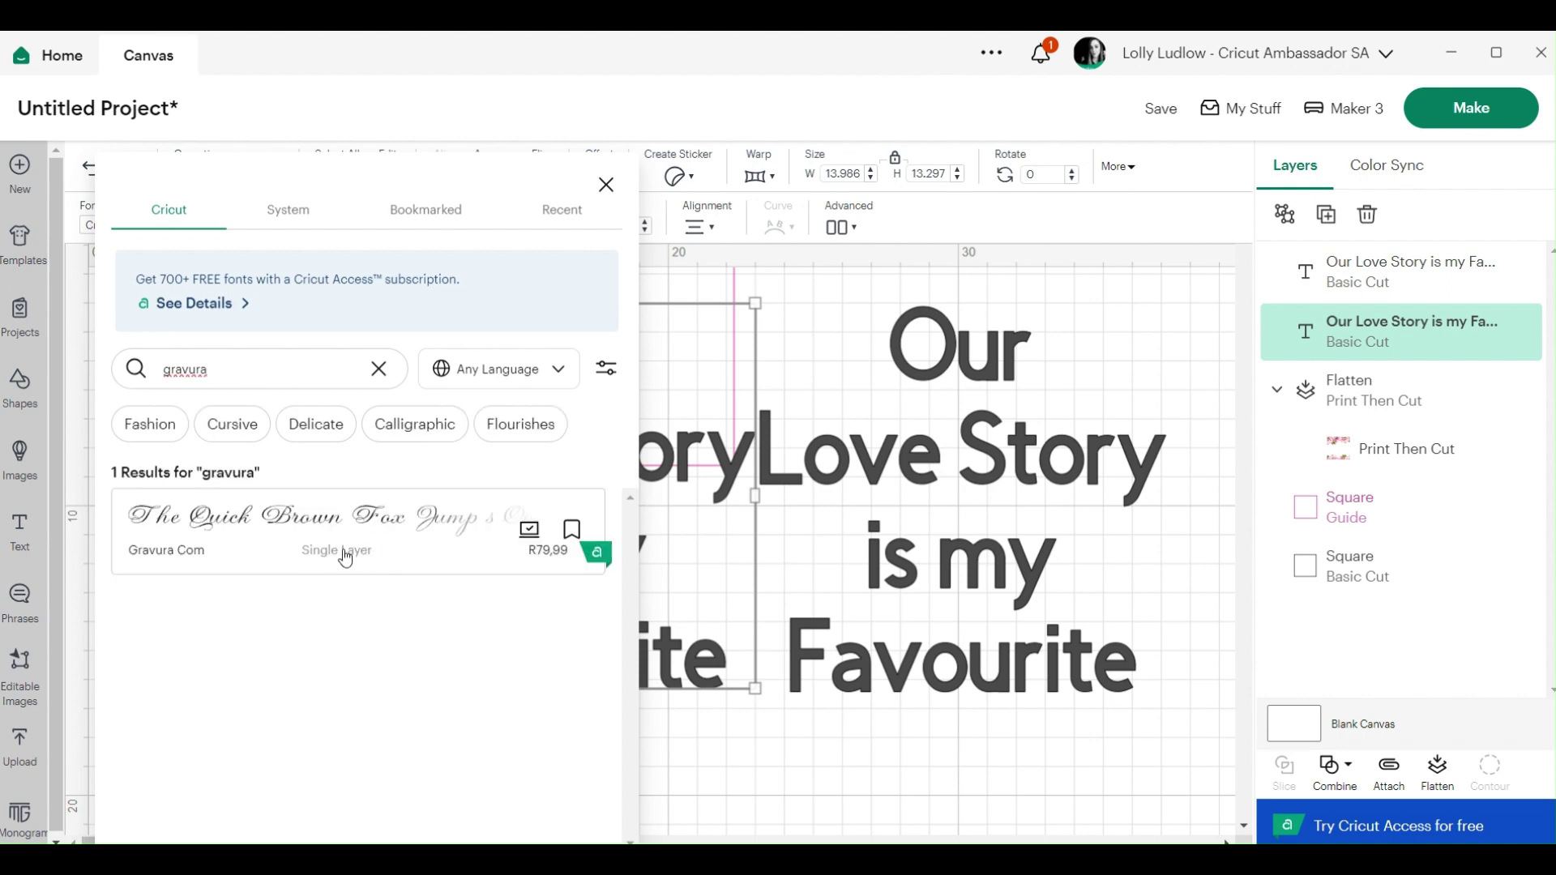
pyautogui.click(345, 557)
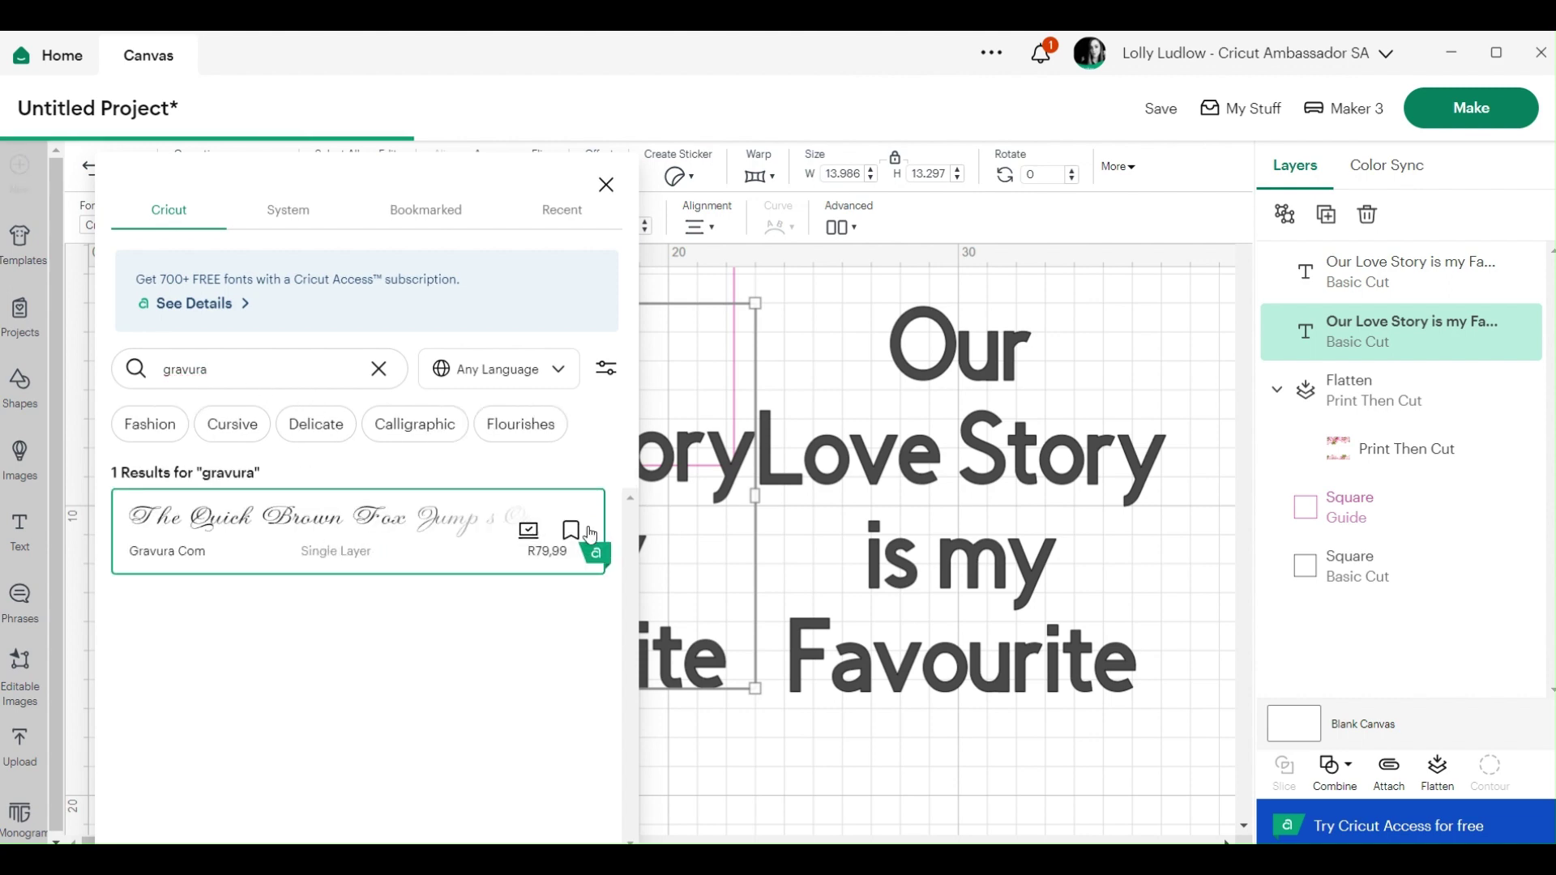
pyautogui.click(1102, 334)
pyautogui.click(603, 478)
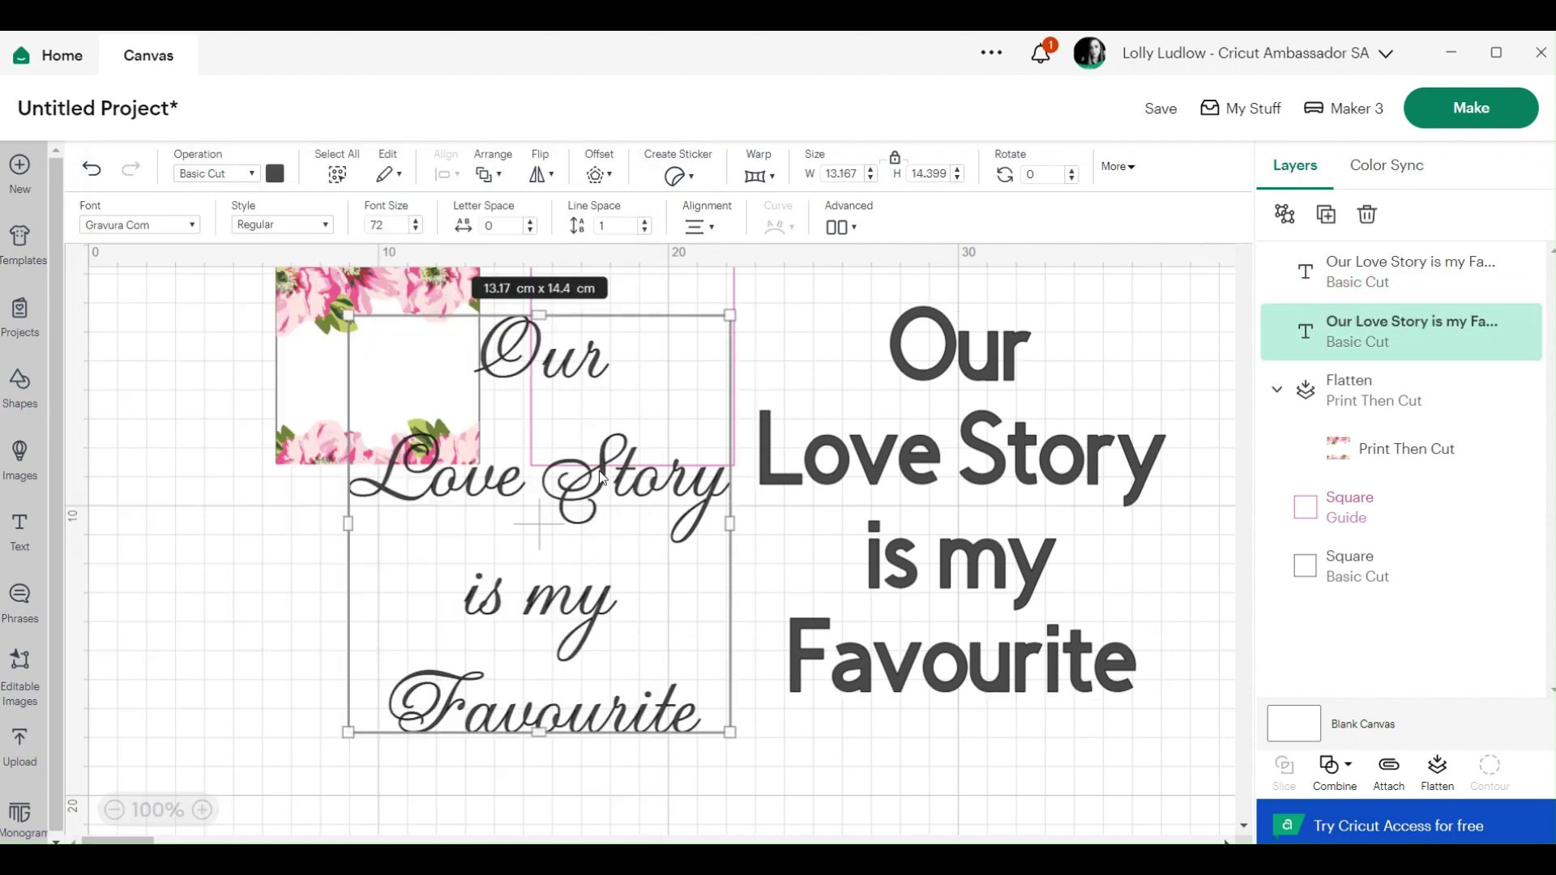
# Step: Delete the plain-font text copy and put a duplicate of the Gravura Com text in its place
pyautogui.click(1010, 502)
pyautogui.press('Delete')
pyautogui.rightClick(646, 511)
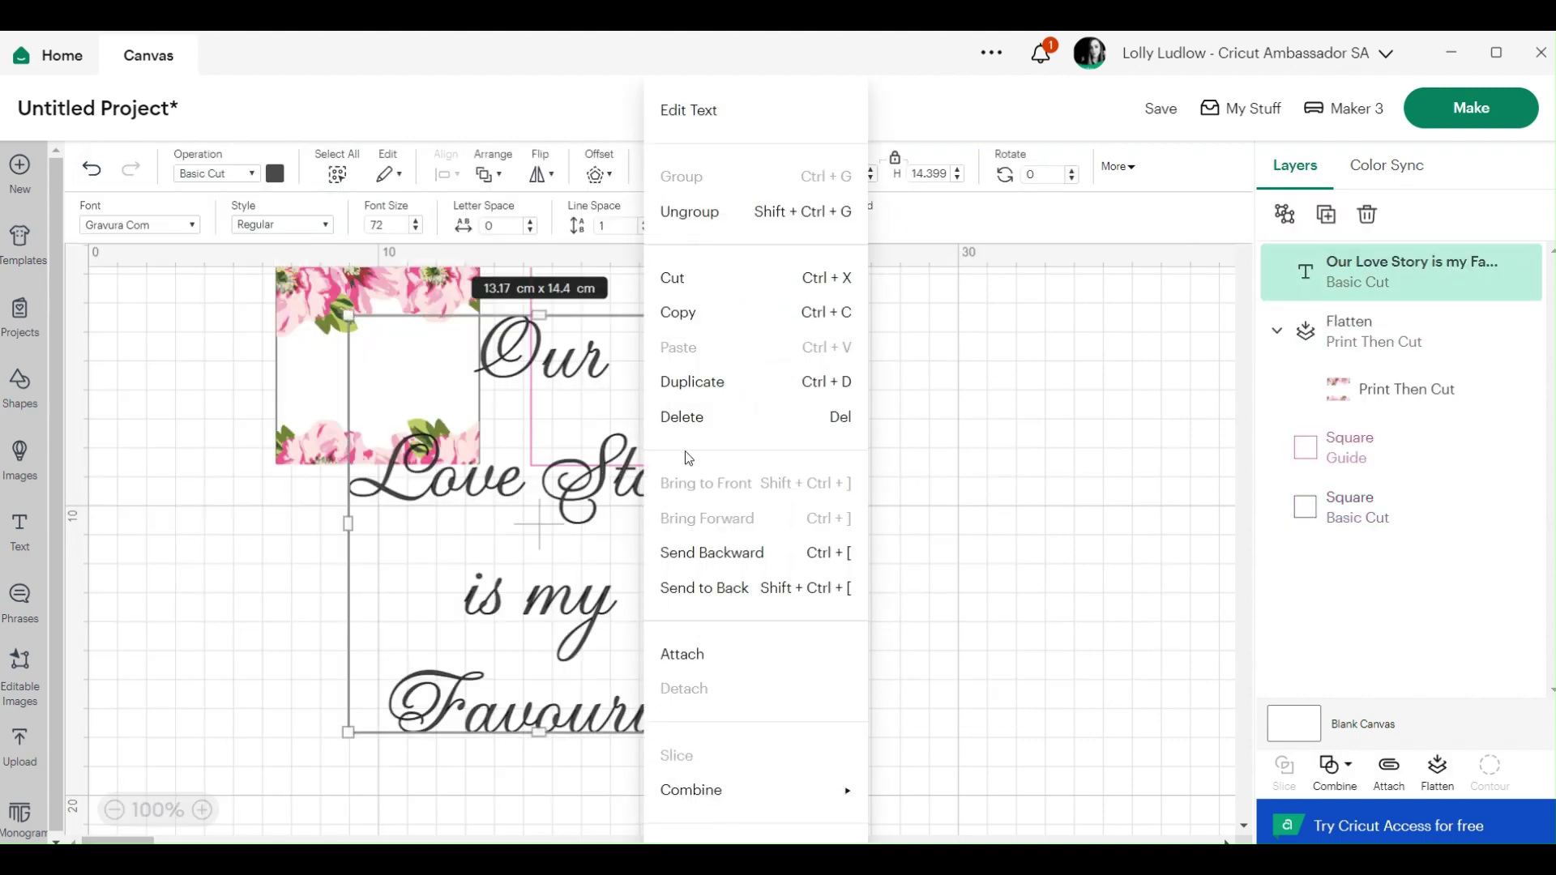
pyautogui.click(721, 398)
pyautogui.moveTo(584, 668); pyautogui.dragTo(1025, 521)
# Step: Tighten the line spacing of the original Gravura Com text to -8
pyautogui.click(697, 487)
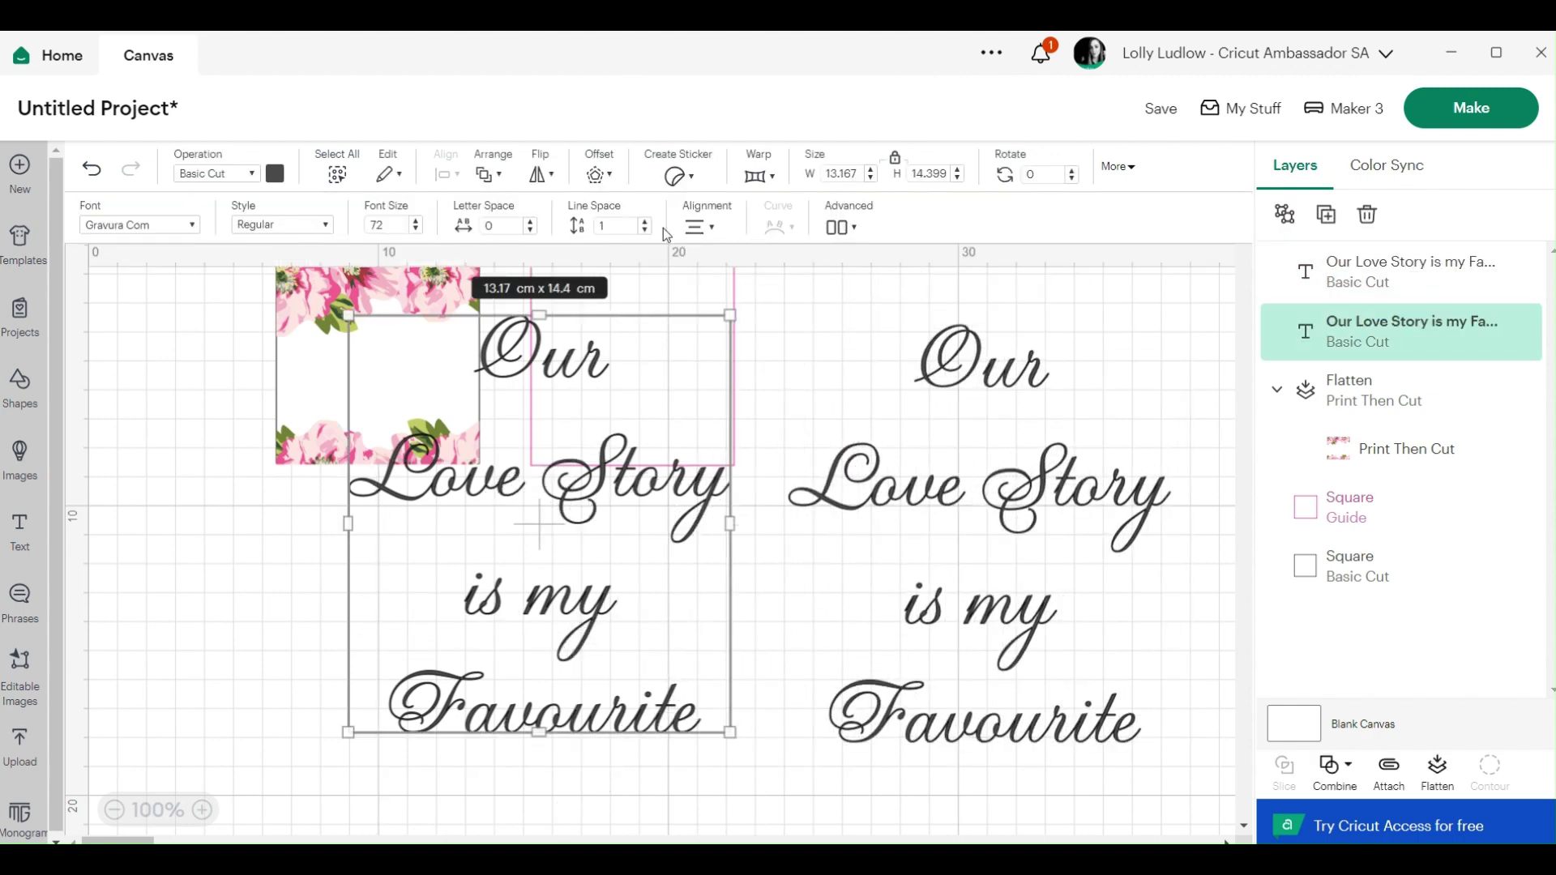
pyautogui.click(622, 227)
pyautogui.press('Return')
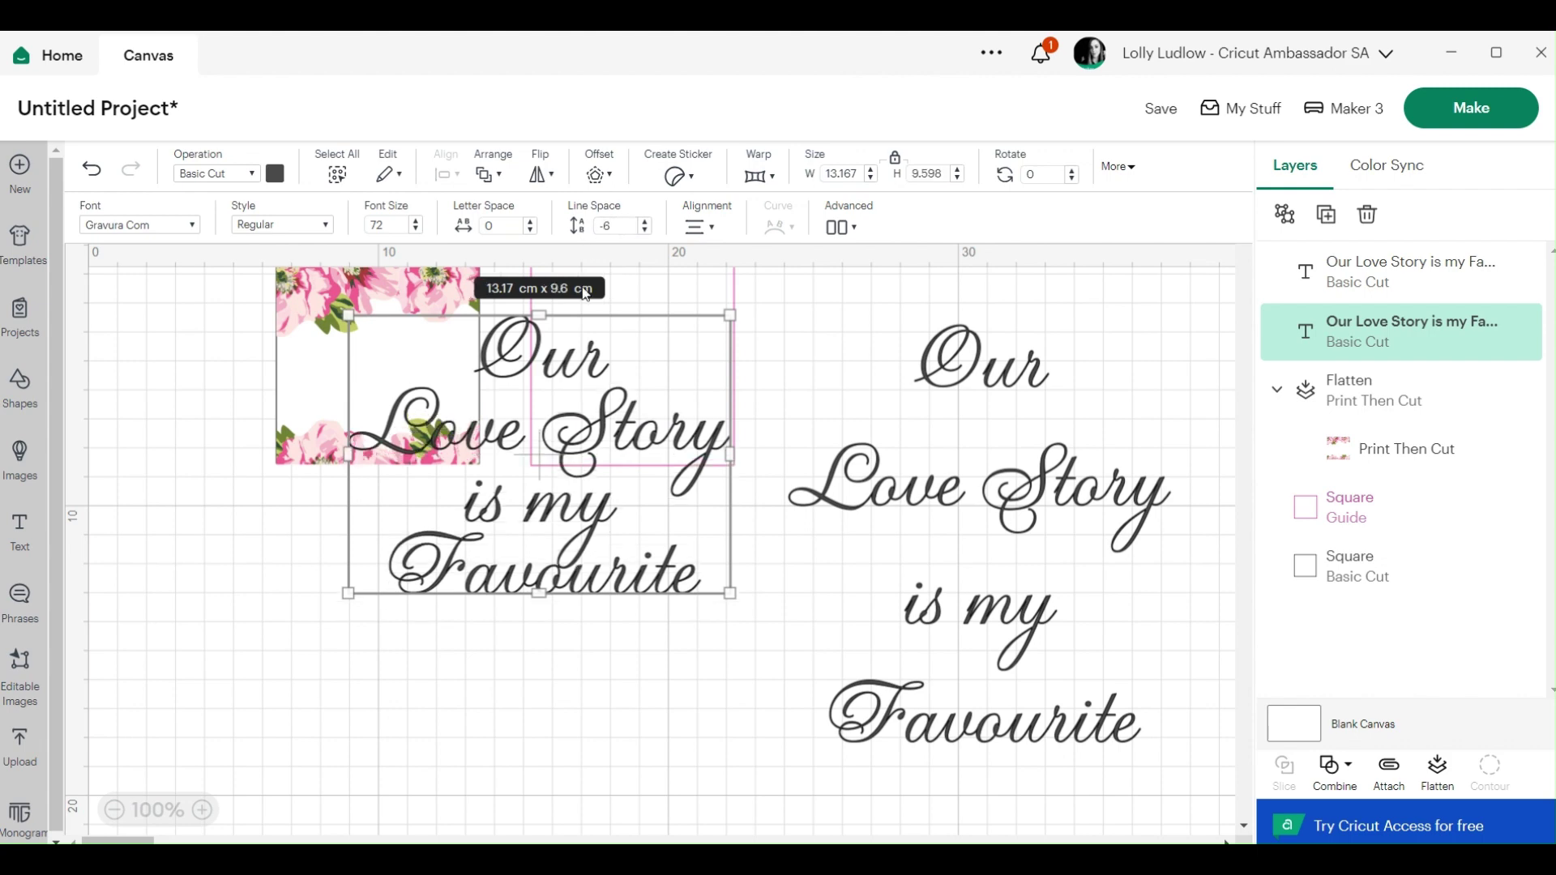
pyautogui.click(620, 229)
pyautogui.press('Return')
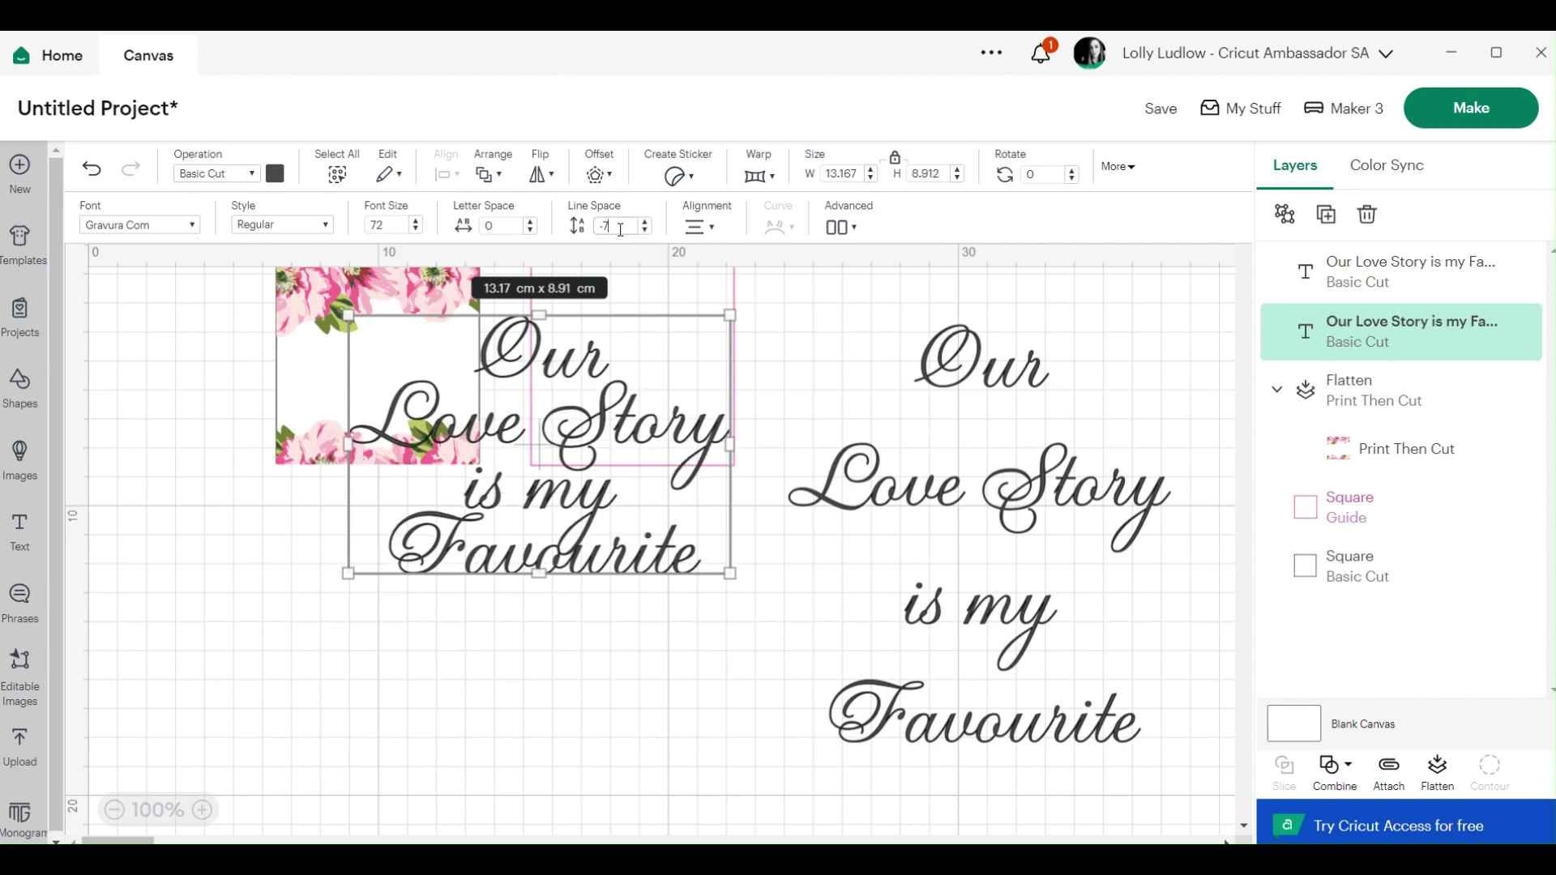
pyautogui.press('Return')
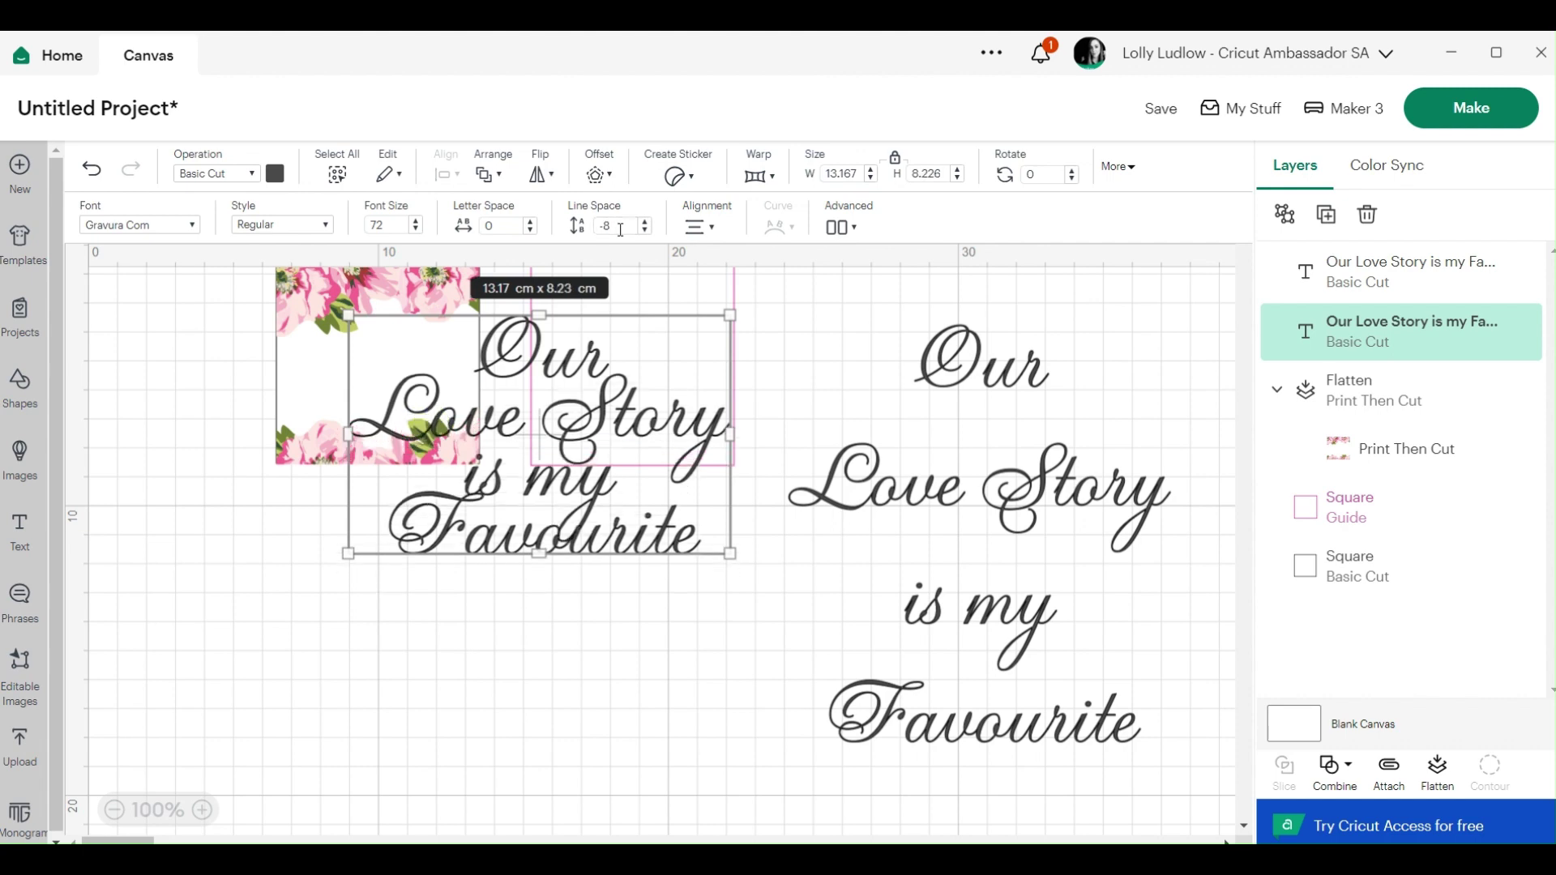
pyautogui.click(609, 624)
# Step: Shrink the tightened text to about 5.1 x 3.19 cm and place it between the floral borders of the square
pyautogui.click(595, 496)
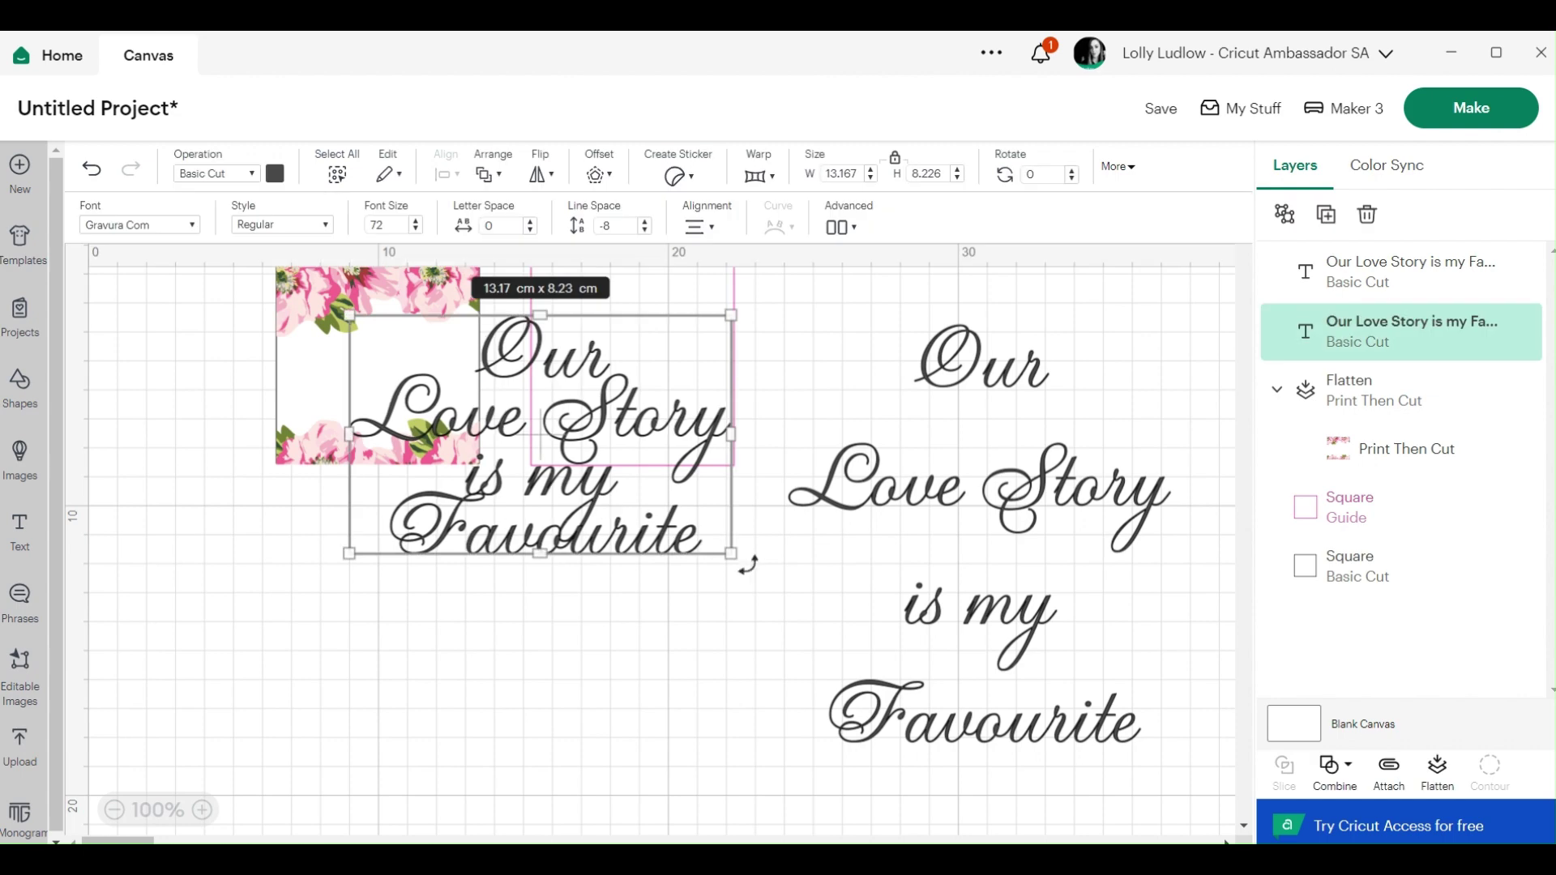
pyautogui.moveTo(739, 559); pyautogui.dragTo(398, 392)
pyautogui.click(281, 527)
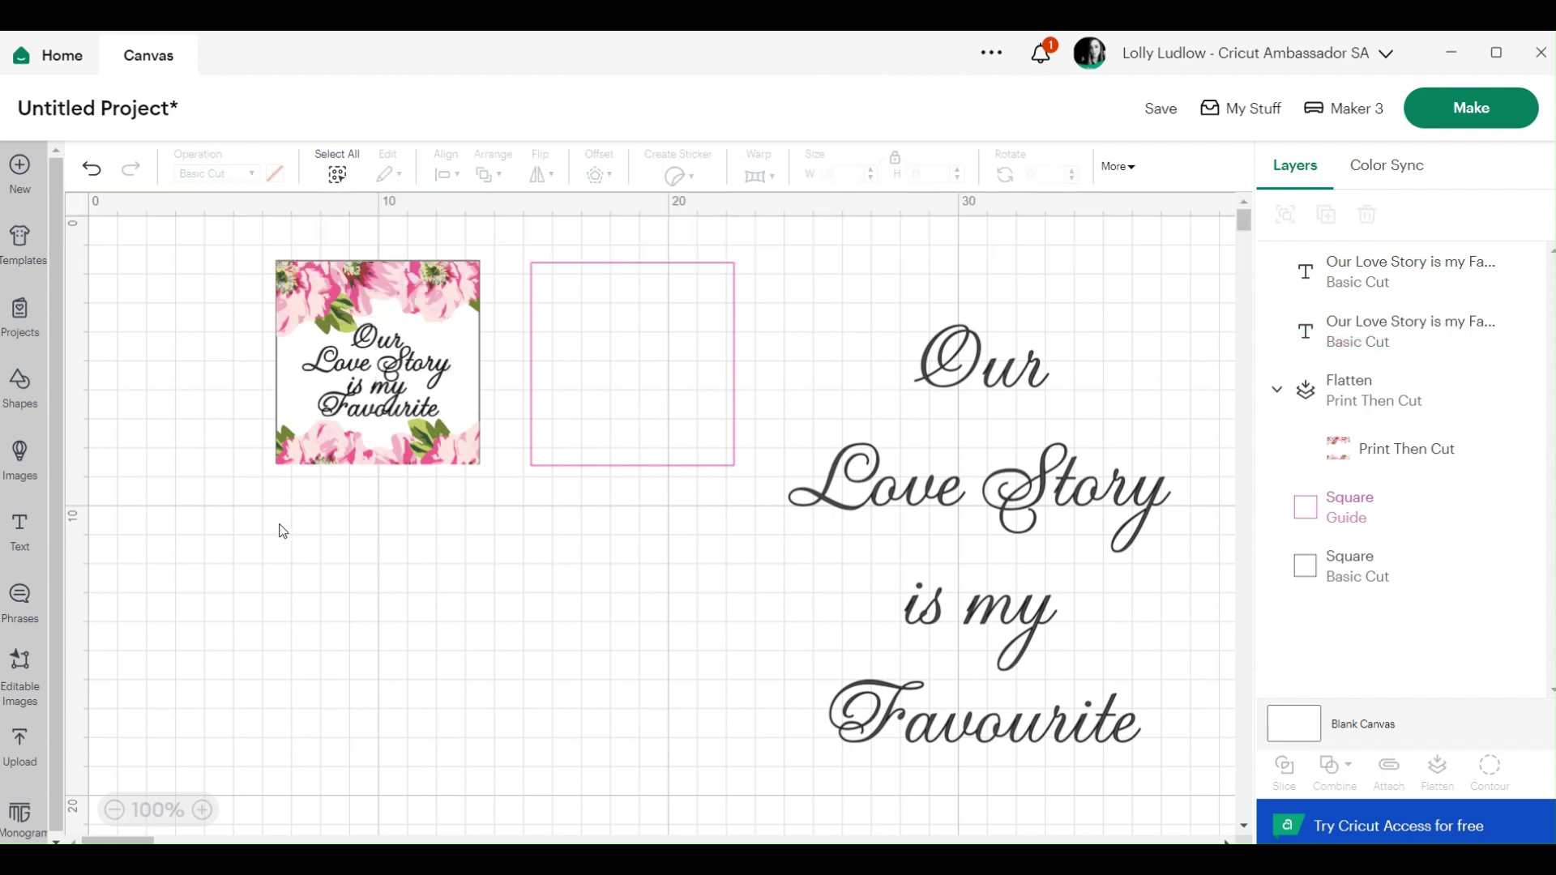
# Step: Center the small text, the flattened flowers and the basic-cut square on each other horizontally and vertically
pyautogui.moveTo(253, 291); pyautogui.dragTo(438, 484)
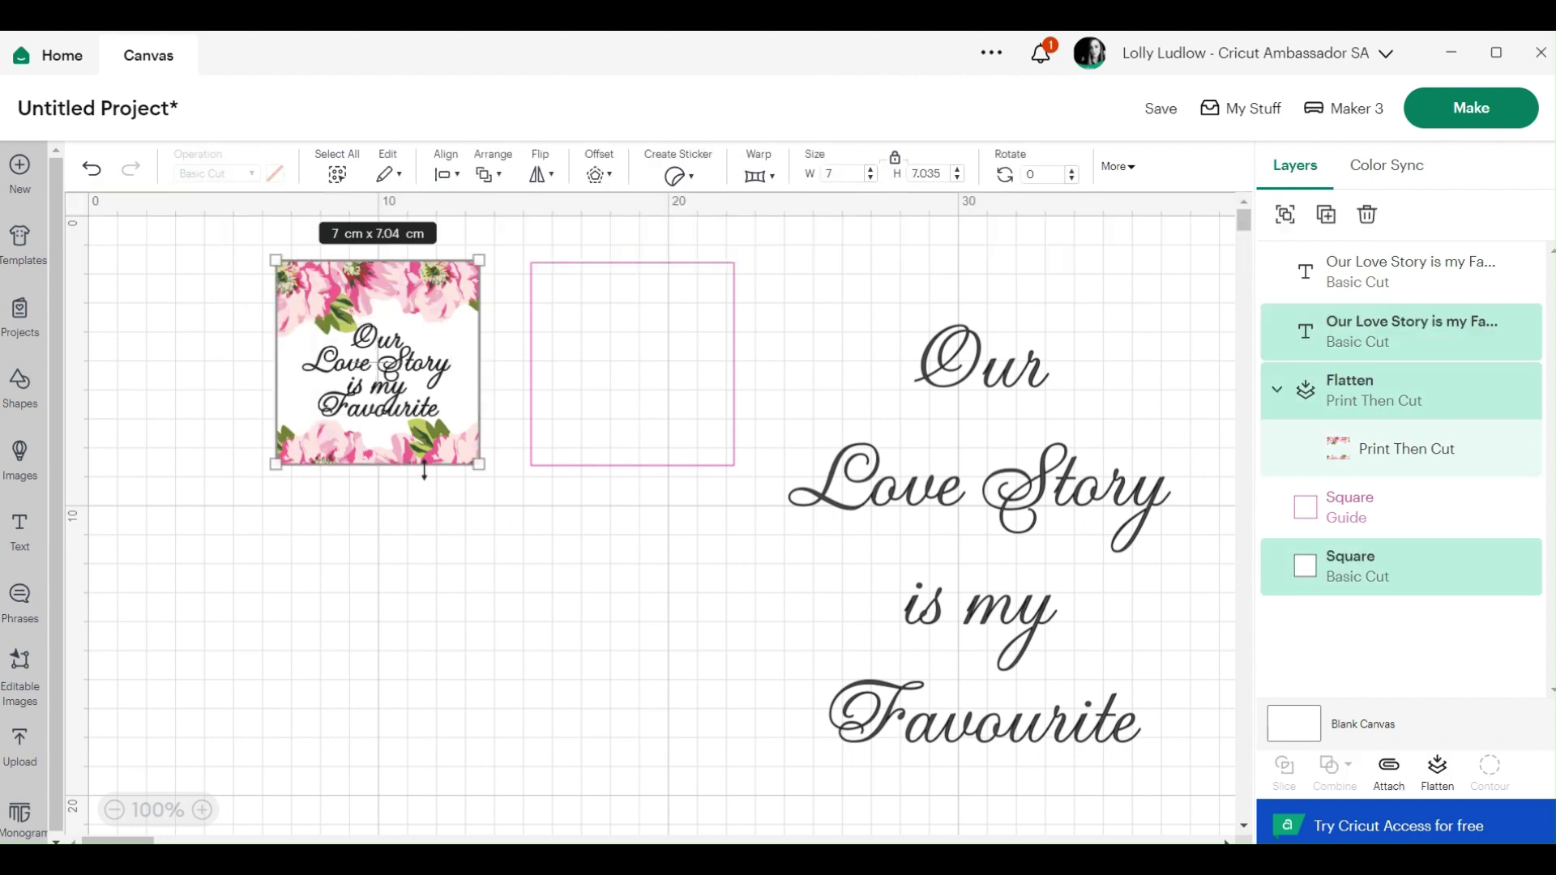
pyautogui.click(445, 173)
pyautogui.click(484, 173)
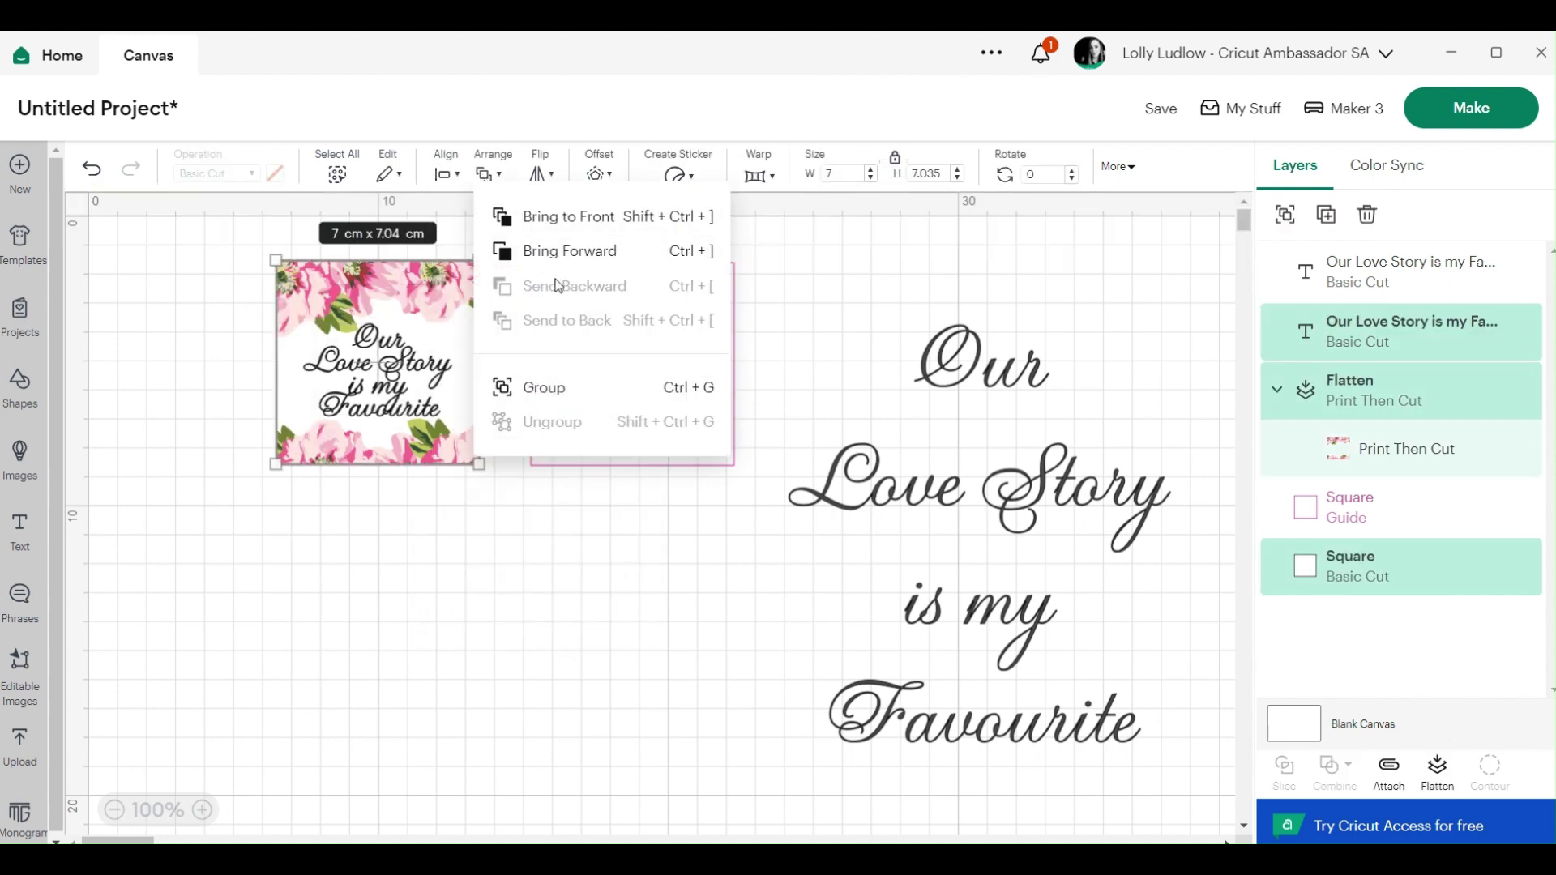
pyautogui.click(447, 176)
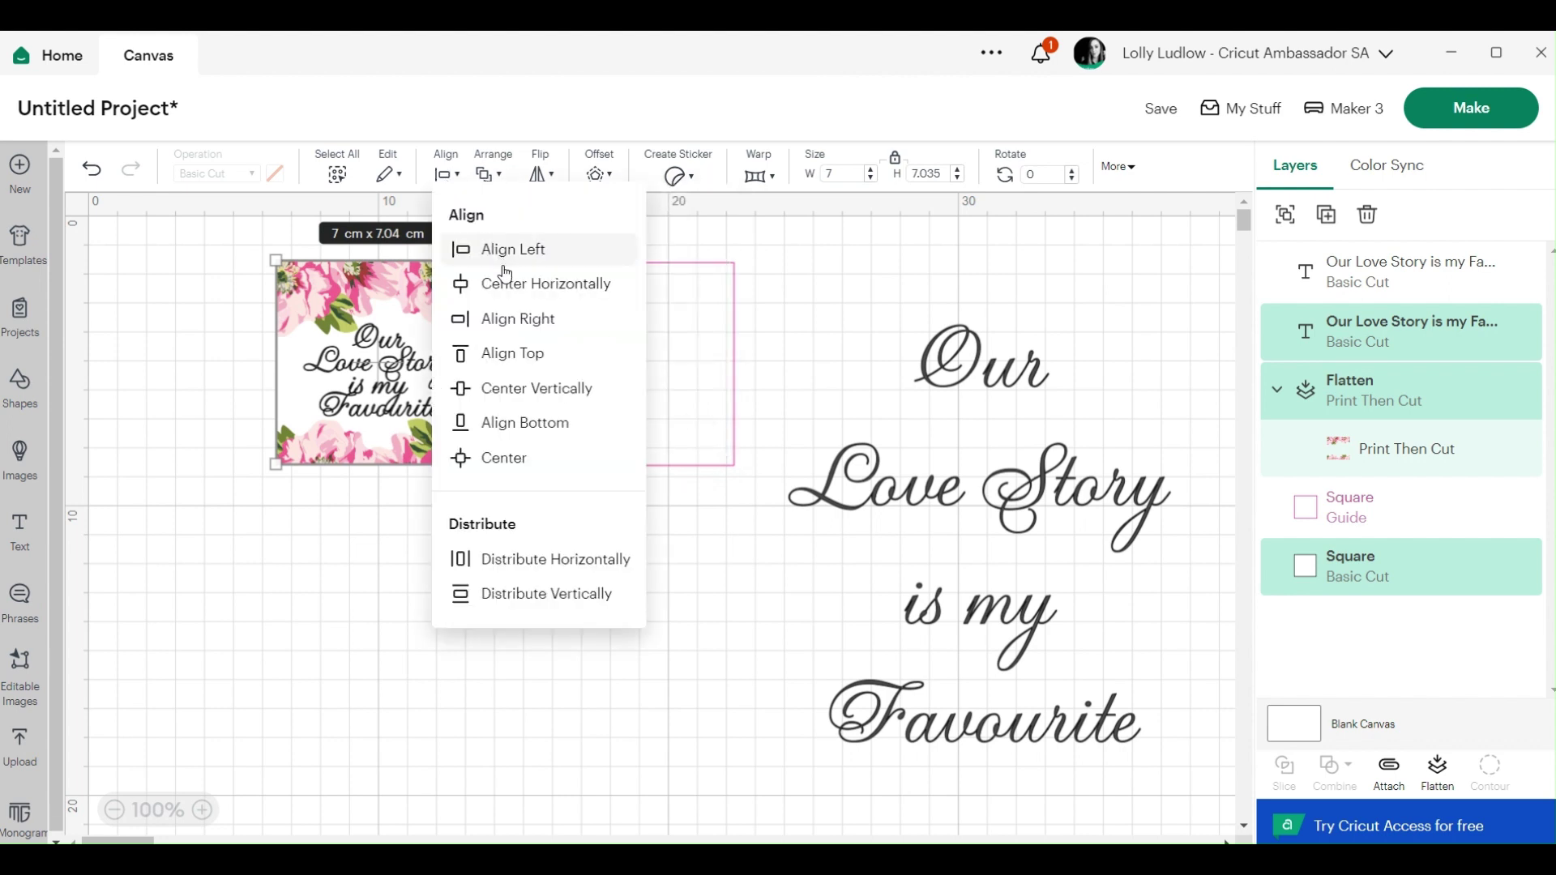
pyautogui.click(513, 284)
pyautogui.click(429, 175)
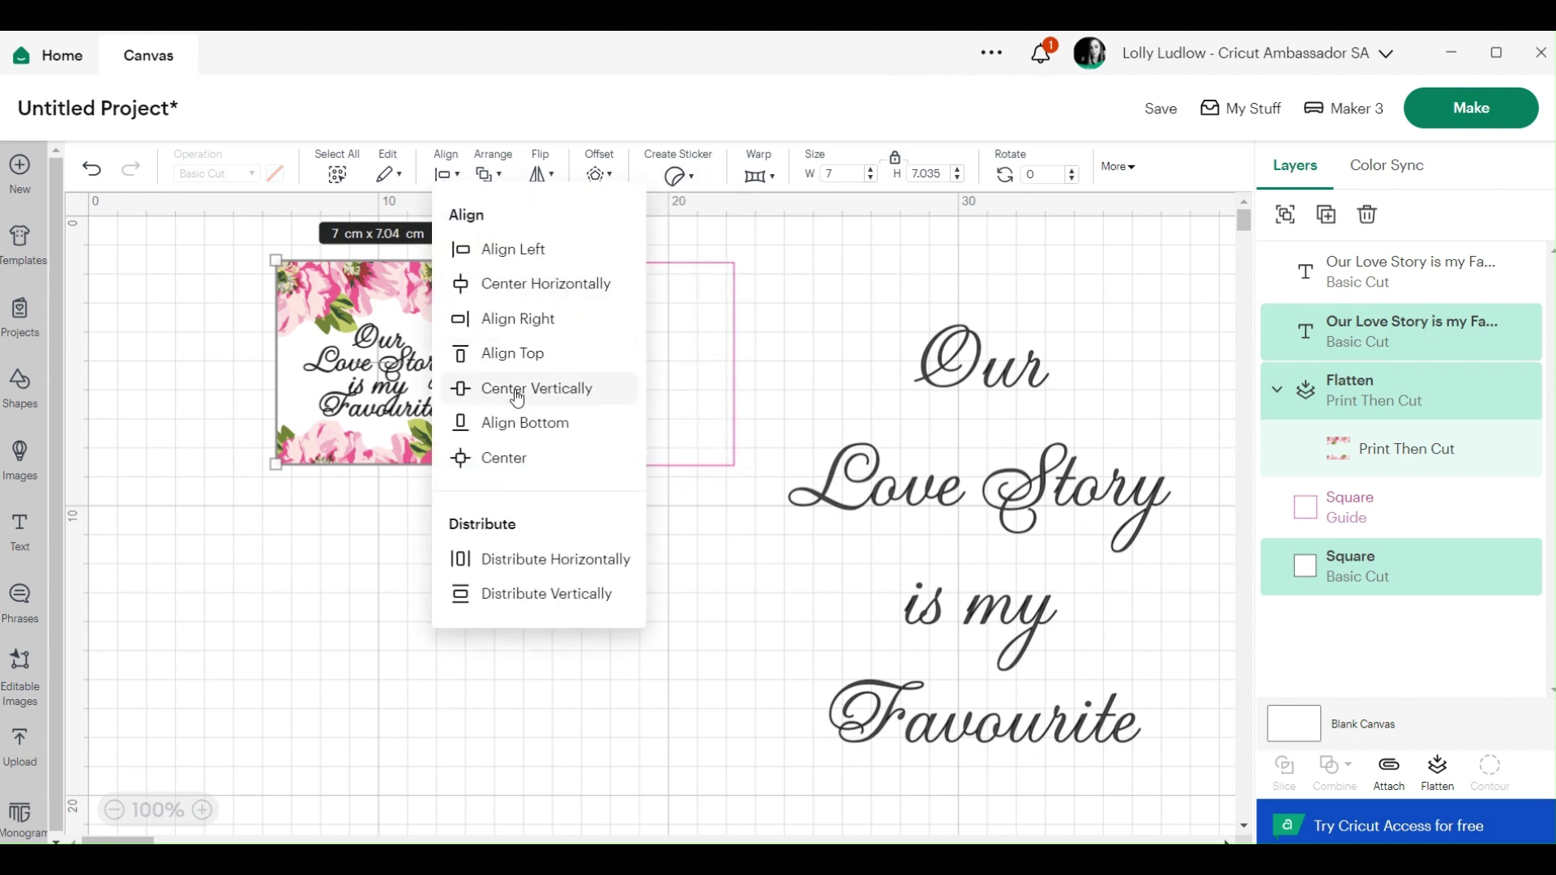
pyautogui.click(486, 386)
pyautogui.click(487, 532)
# Step: Recolor the small text inside the floral square to black
pyautogui.click(397, 399)
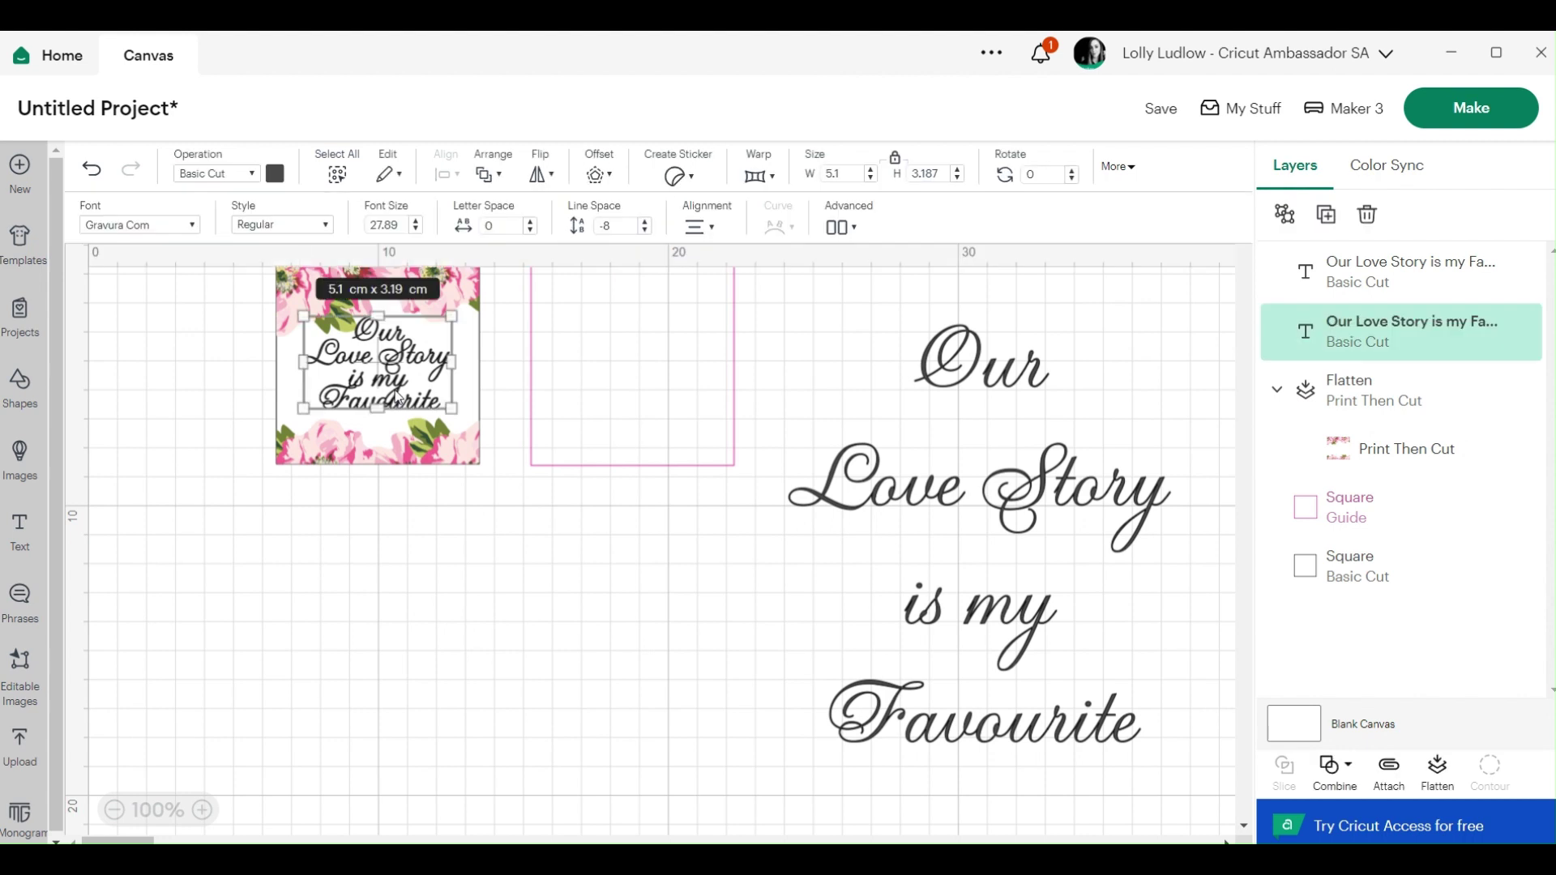
pyautogui.click(275, 174)
pyautogui.click(319, 256)
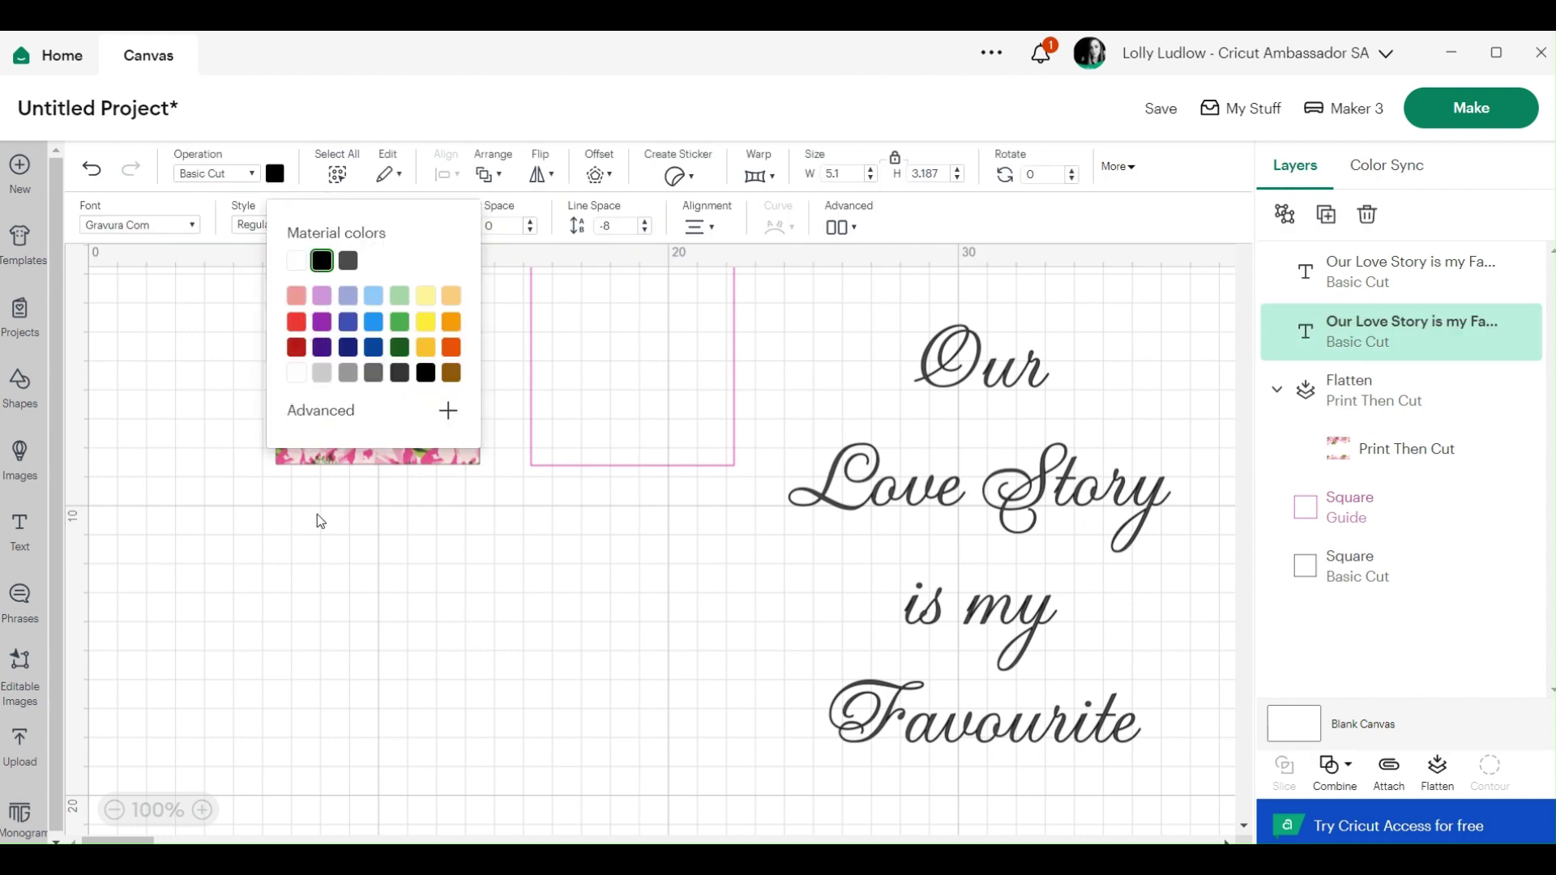
pyautogui.click(317, 514)
# Step: Flatten the text, flowers and square into one print-then-cut image and move it slightly down and to the left
pyautogui.moveTo(187, 295); pyautogui.dragTo(450, 494)
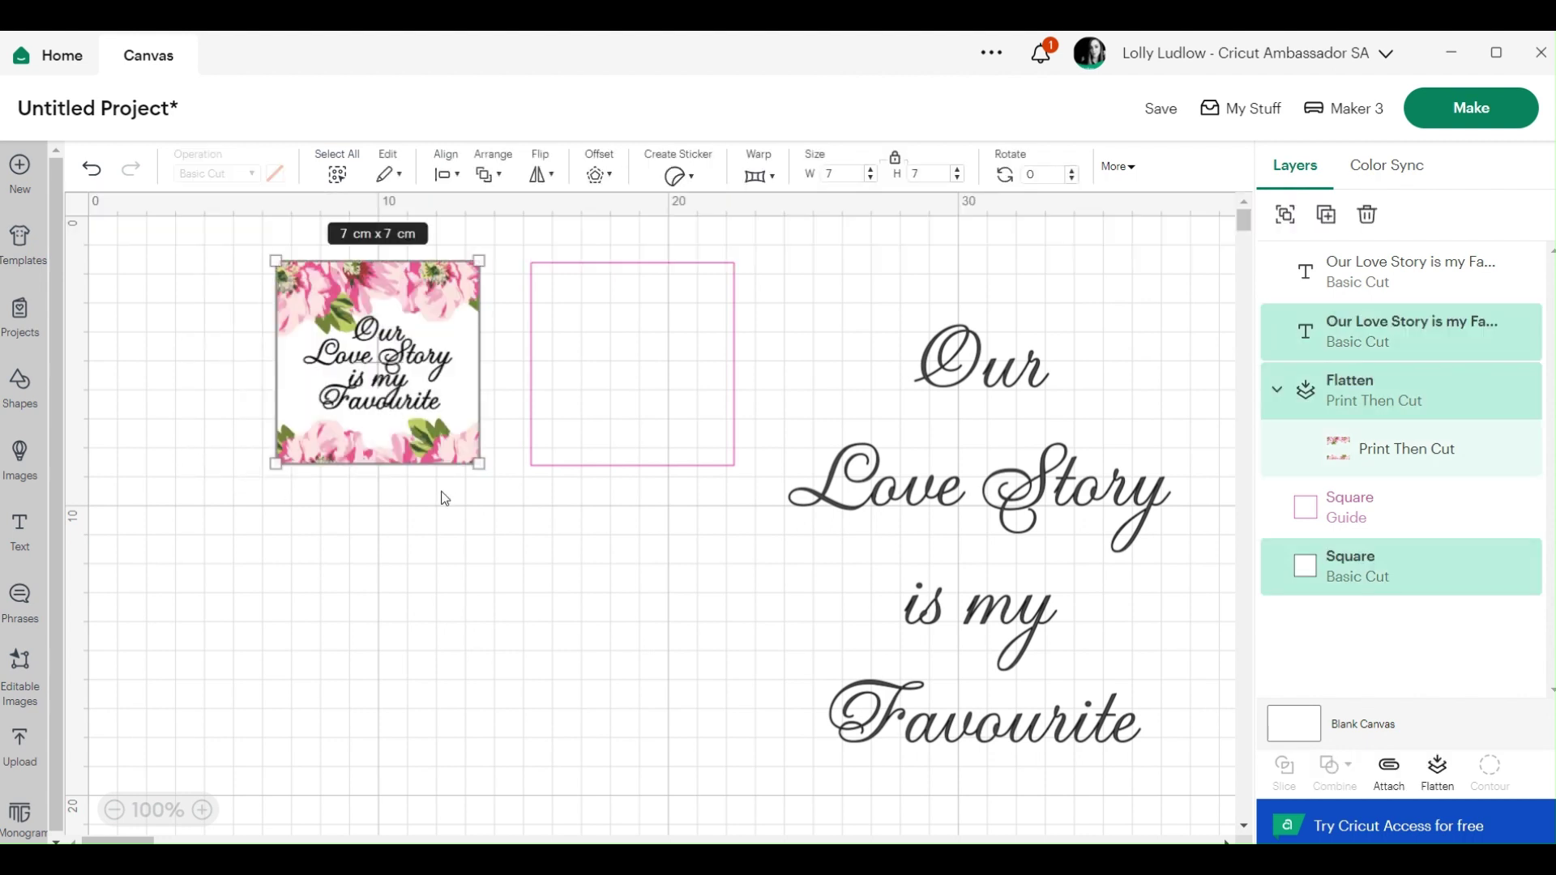
pyautogui.click(1439, 778)
pyautogui.moveTo(419, 379); pyautogui.dragTo(354, 478)
pyautogui.rightClick(354, 478)
pyautogui.click(300, 419)
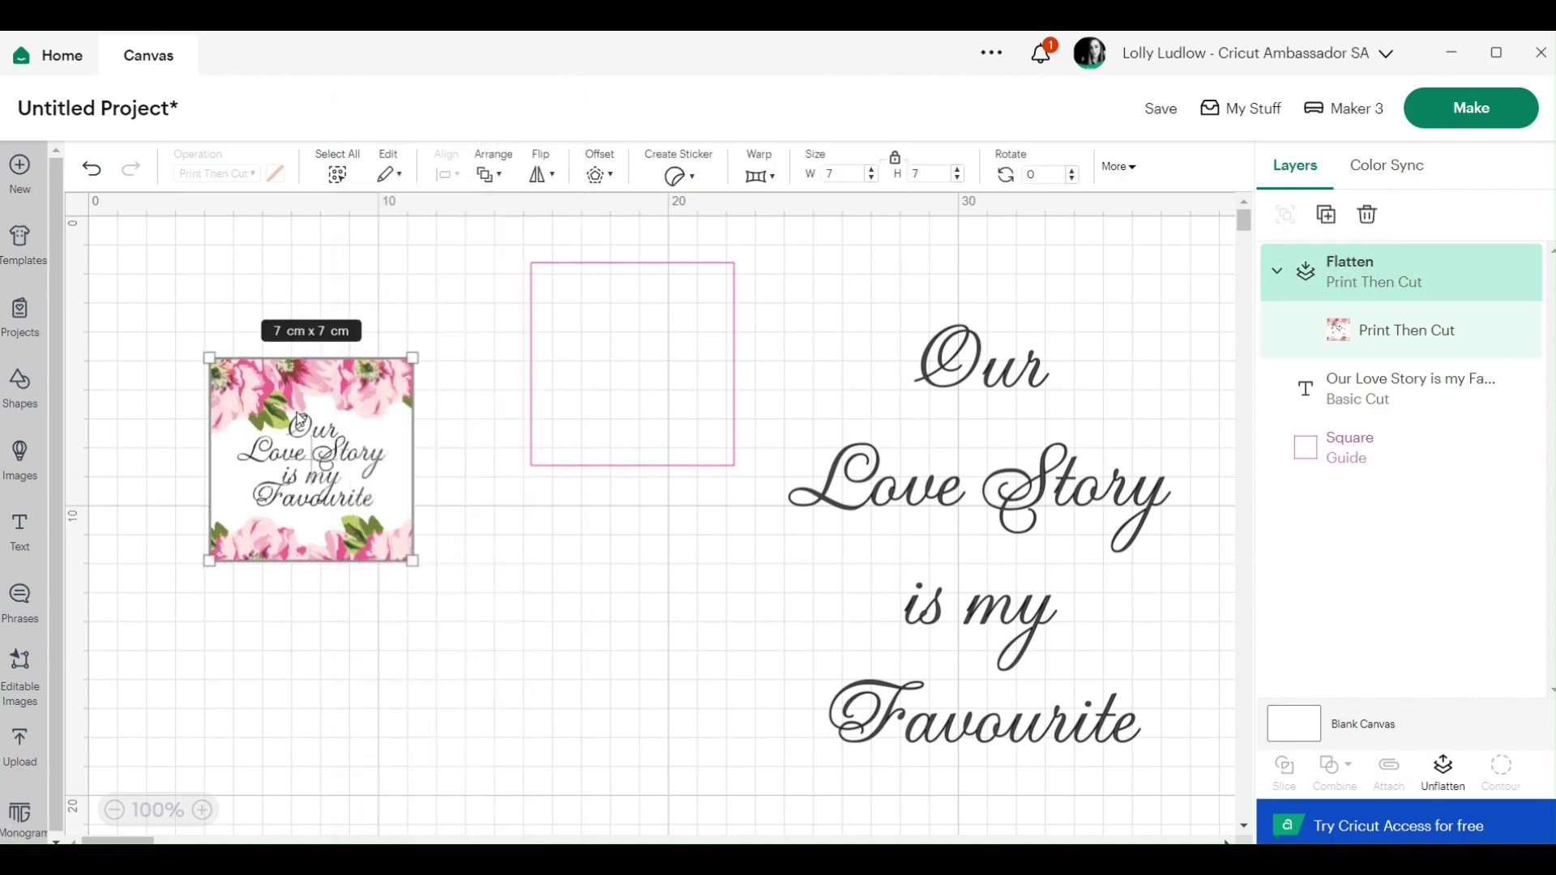
# Step: Apply a 0.001 cm offset with rounded corners and welded offsets to the flattened floral design
pyautogui.click(596, 180)
pyautogui.moveTo(700, 222); pyautogui.dragTo(609, 220)
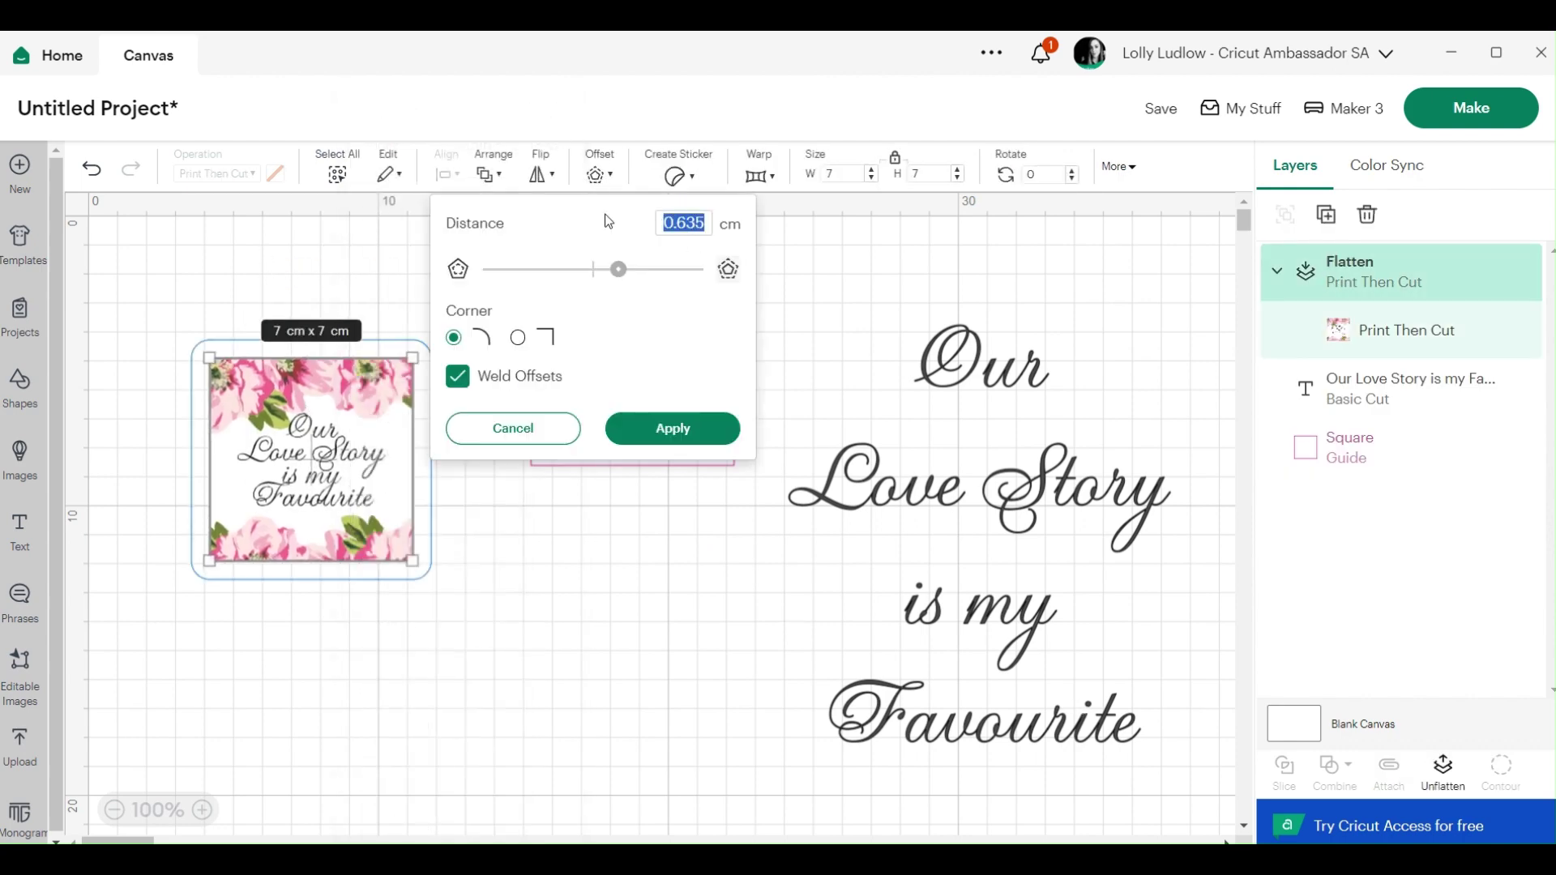
pyautogui.write('0.001')
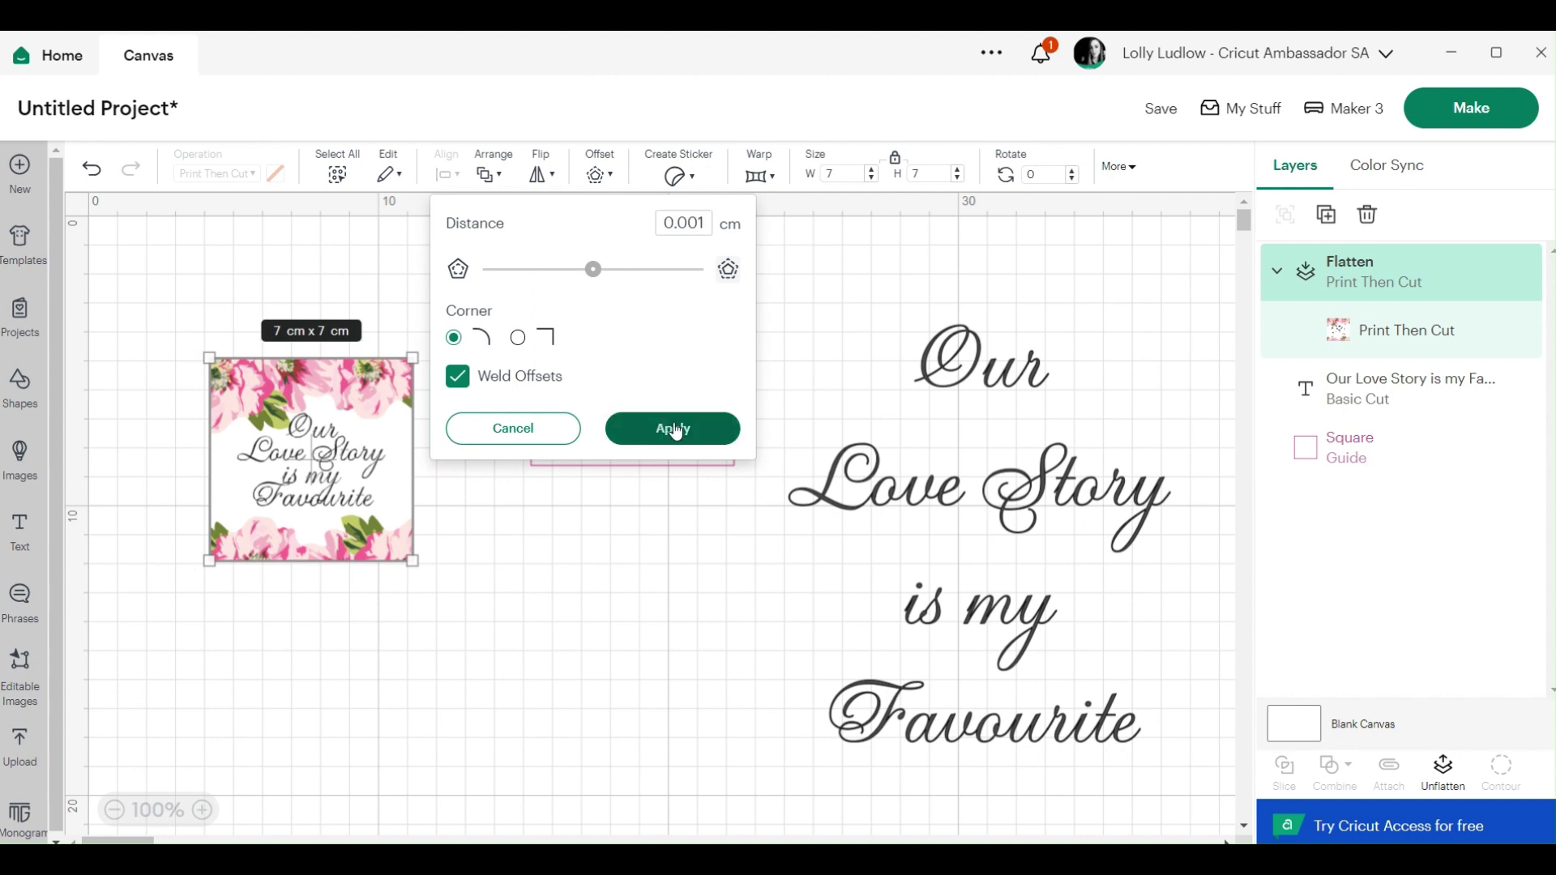
pyautogui.click(675, 429)
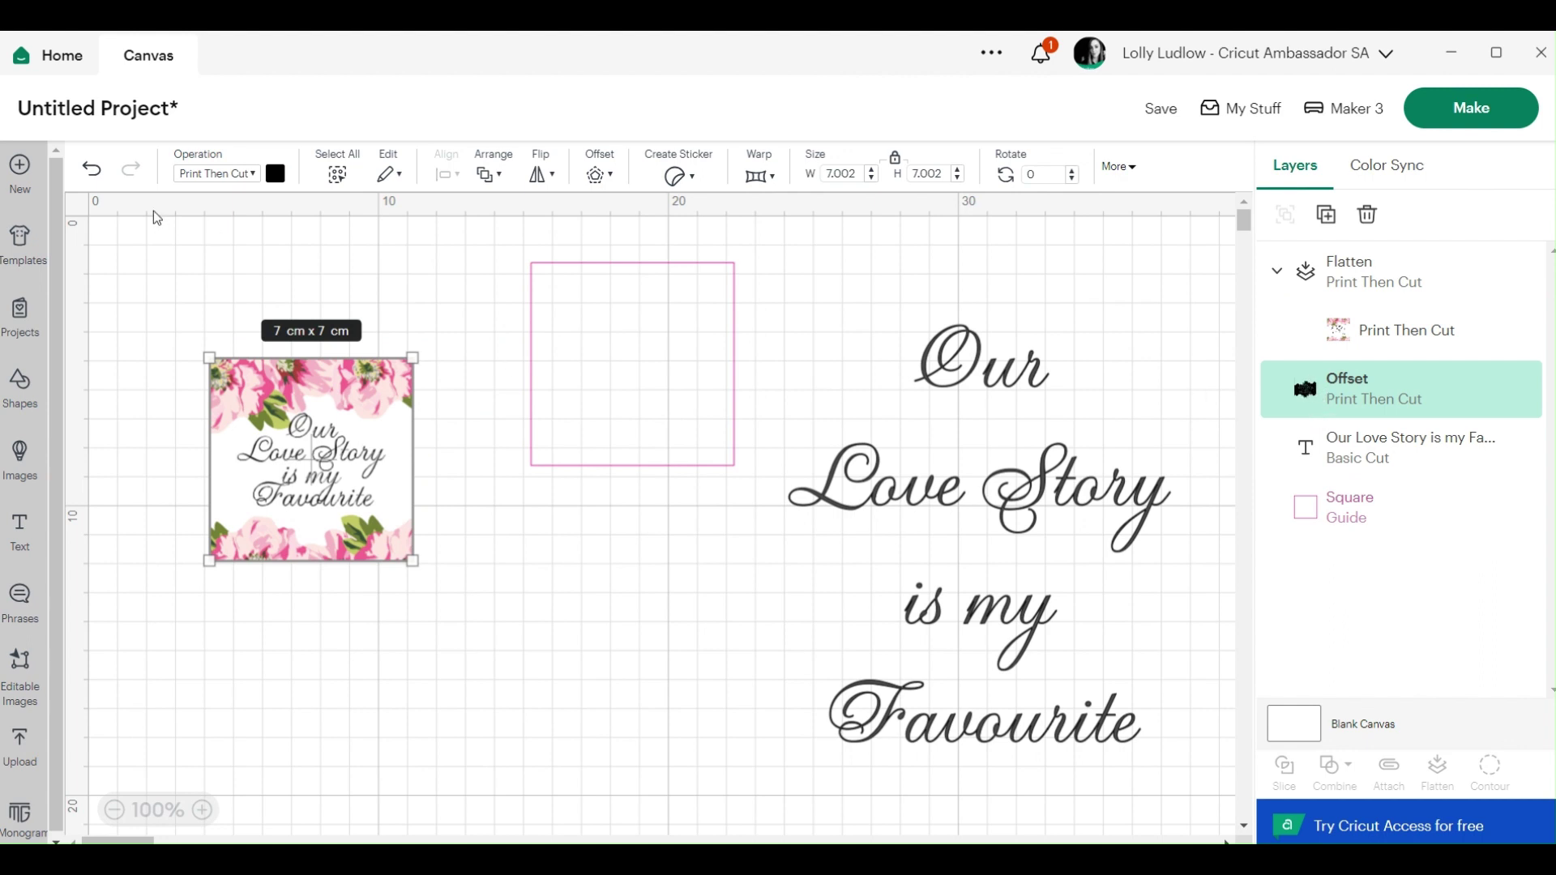
# Step: Change the offset layer to Basic Cut and hide all its contours to leave a solid square
pyautogui.click(242, 175)
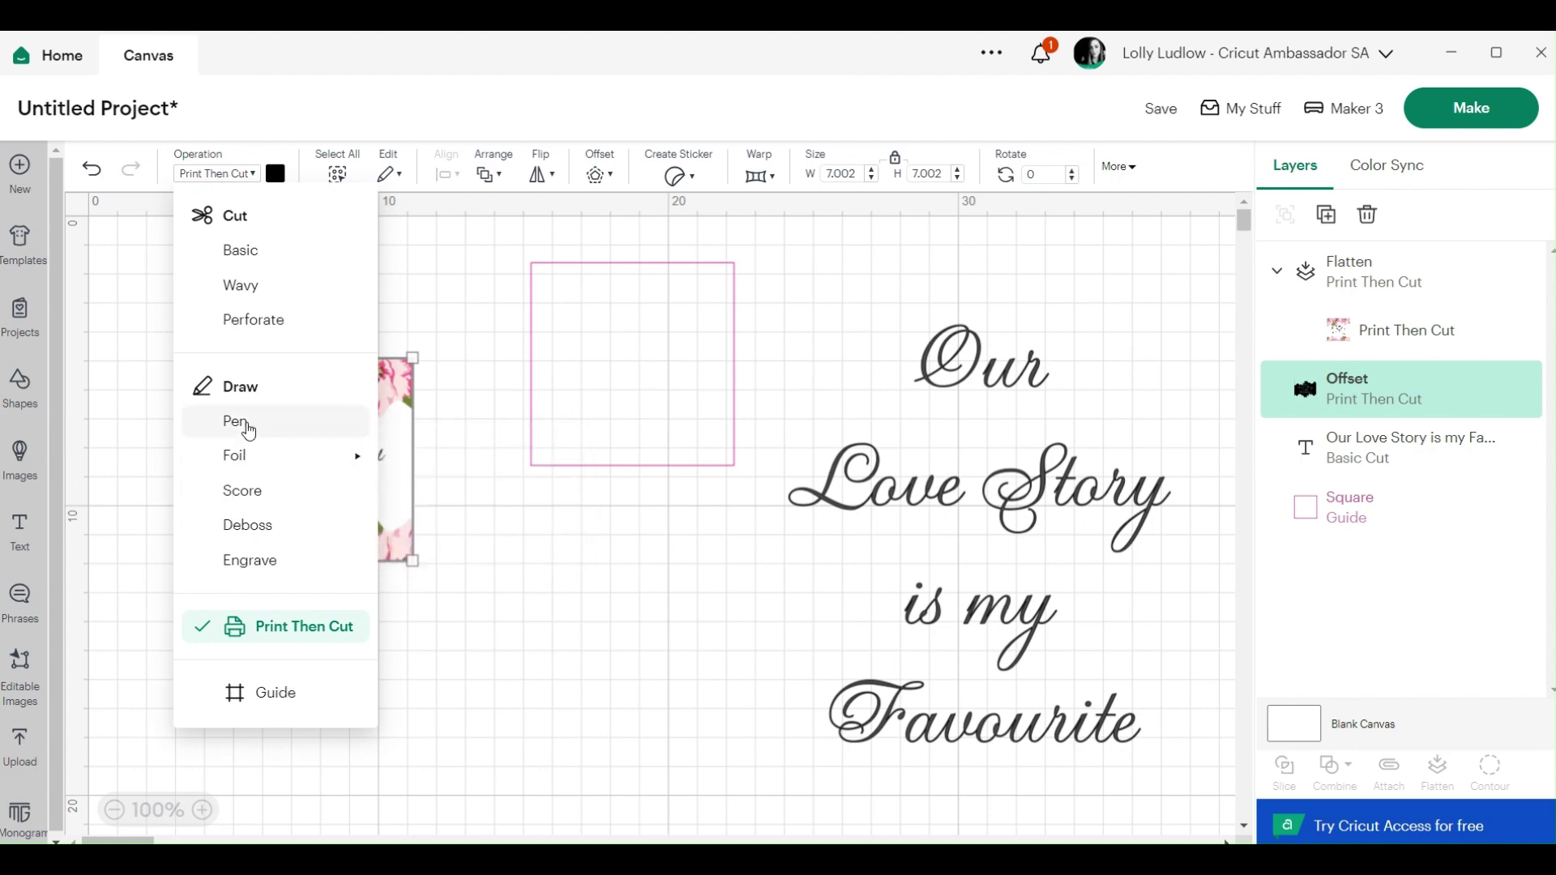
pyautogui.click(248, 250)
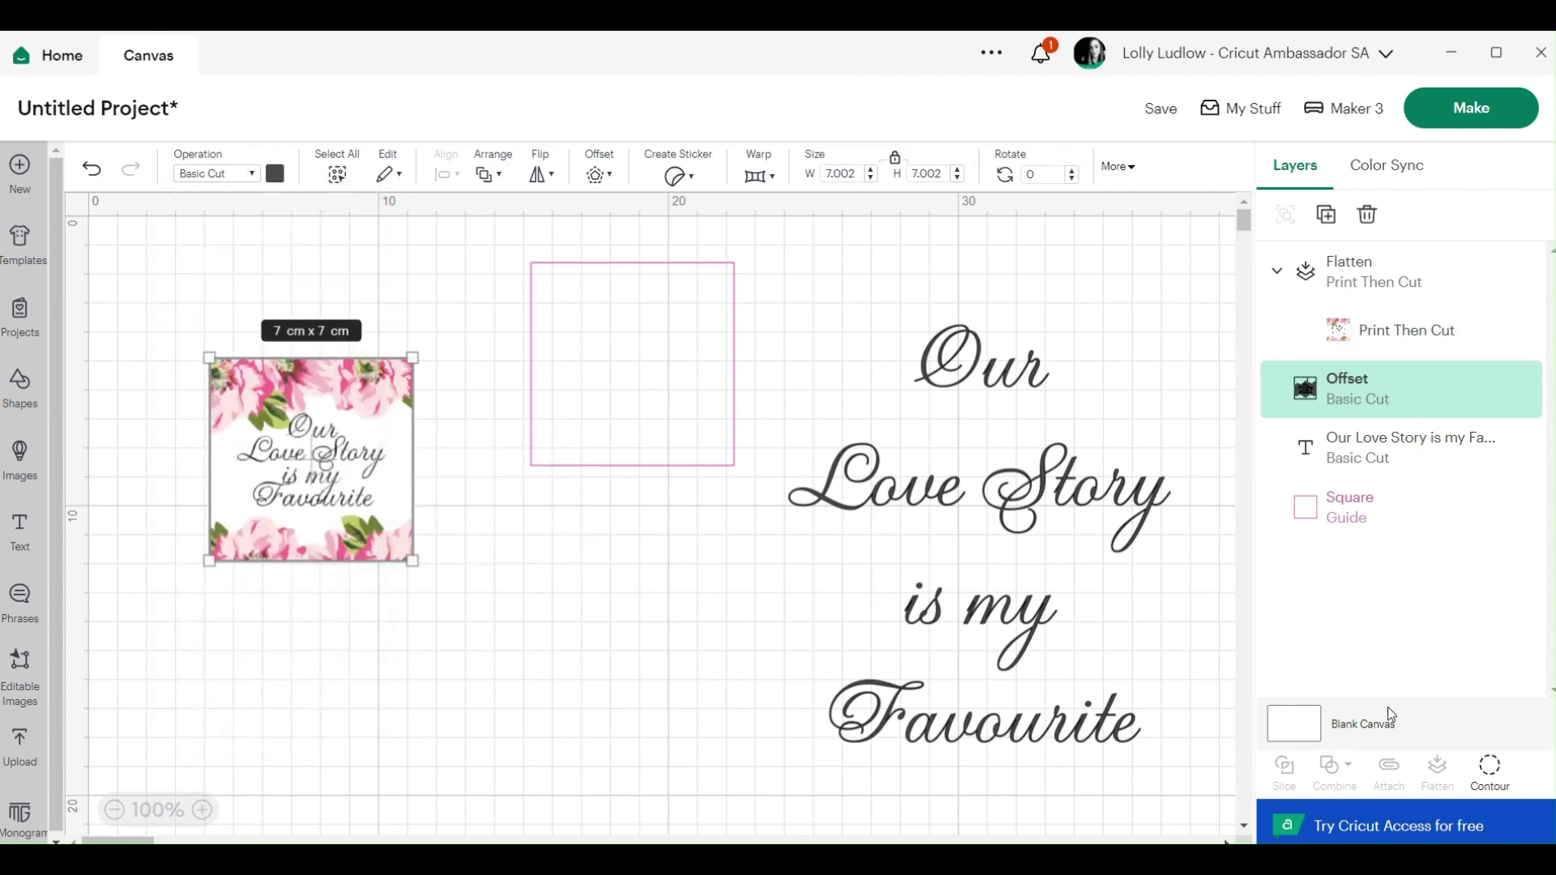
pyautogui.click(1488, 765)
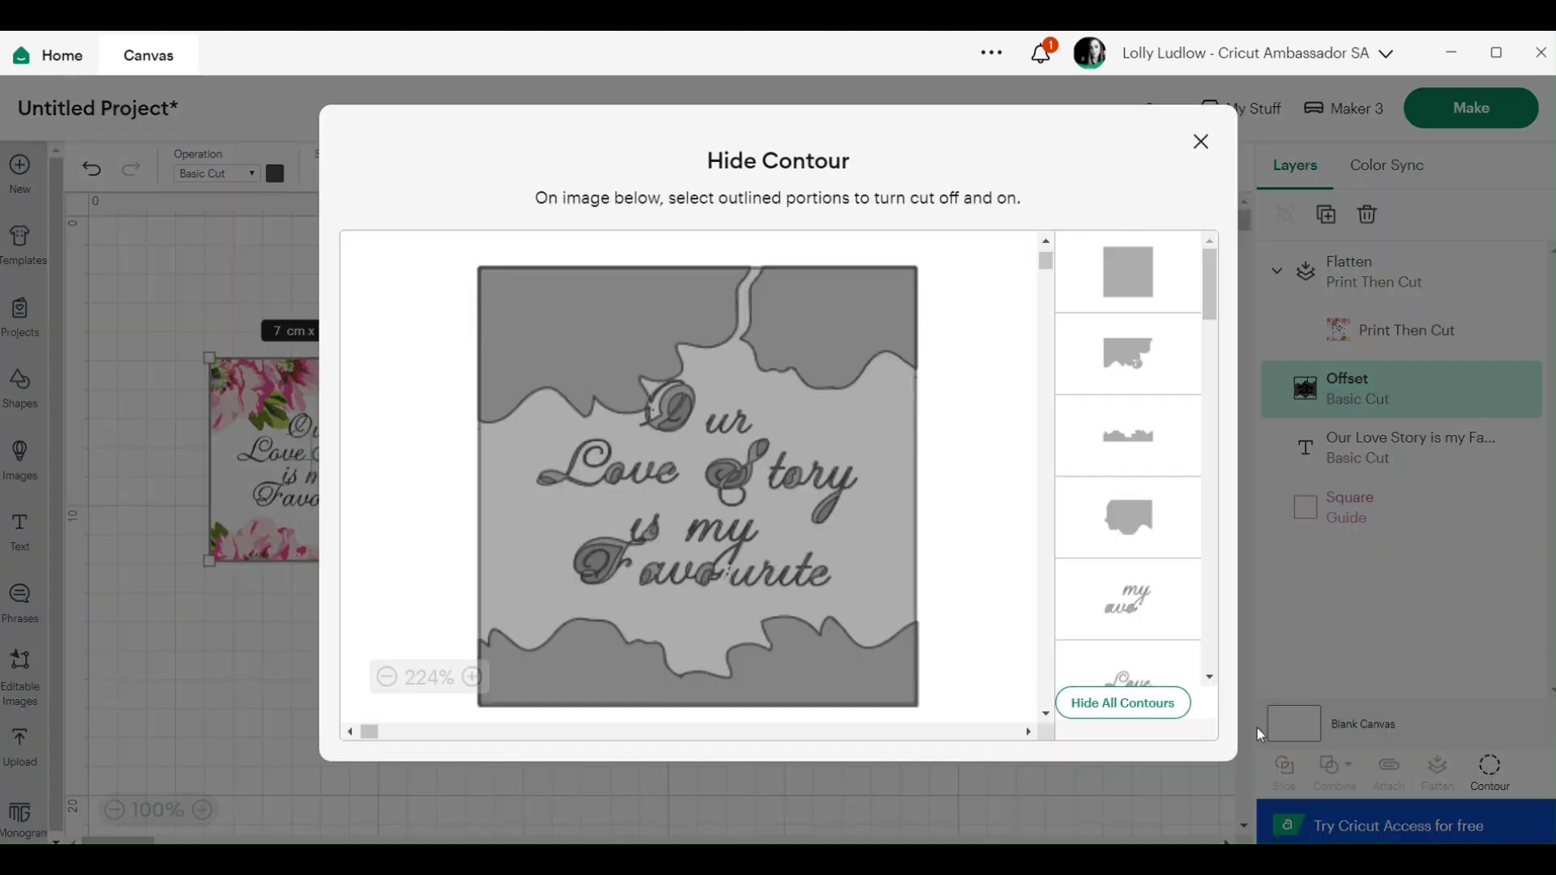
pyautogui.click(1134, 516)
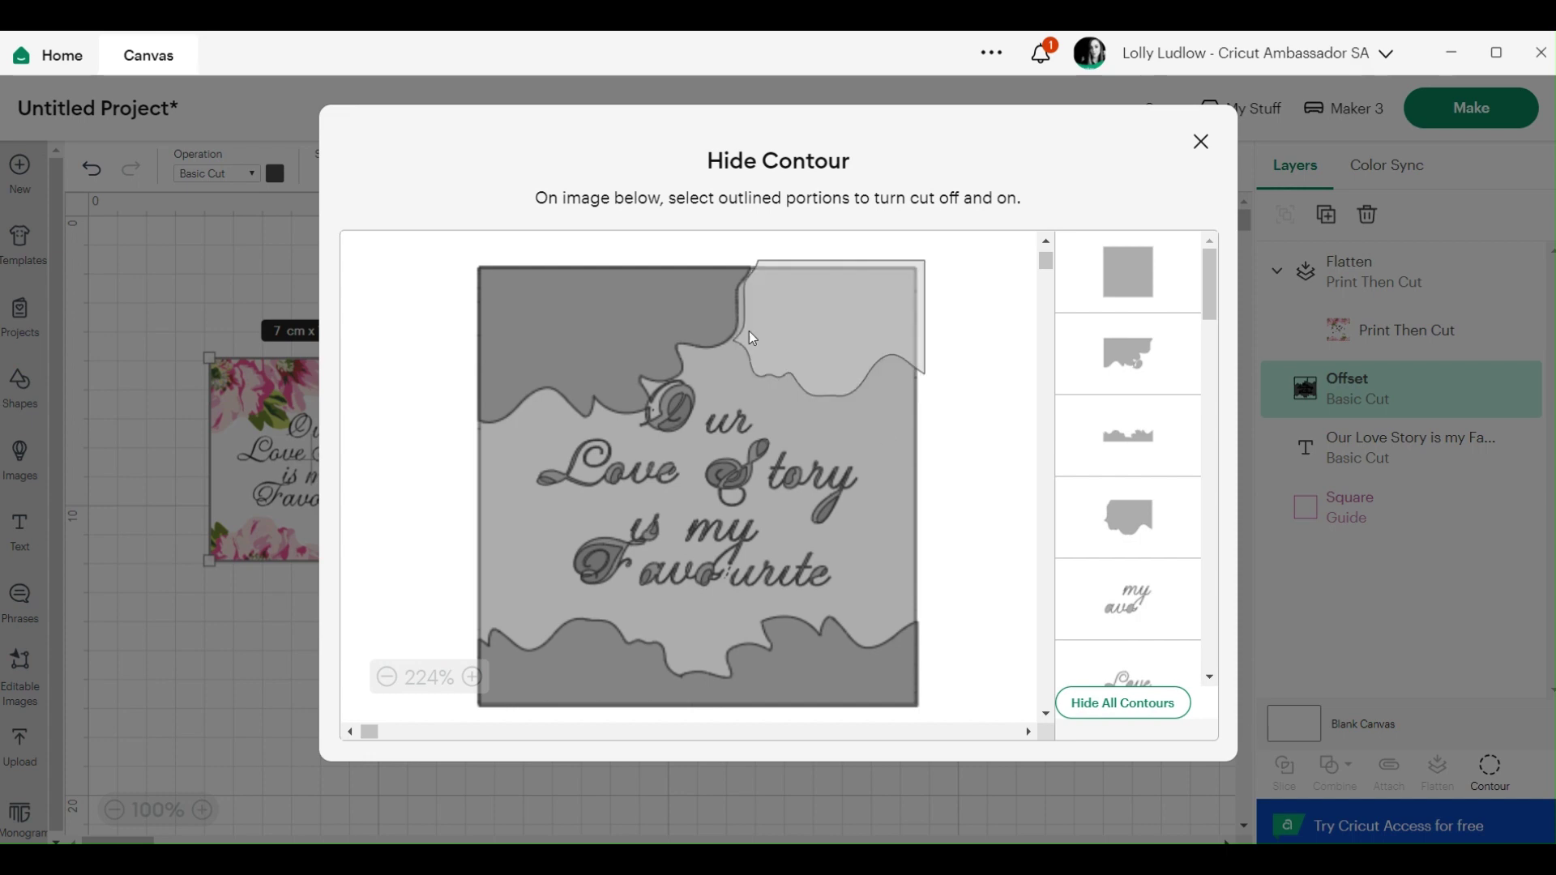
pyautogui.click(1160, 705)
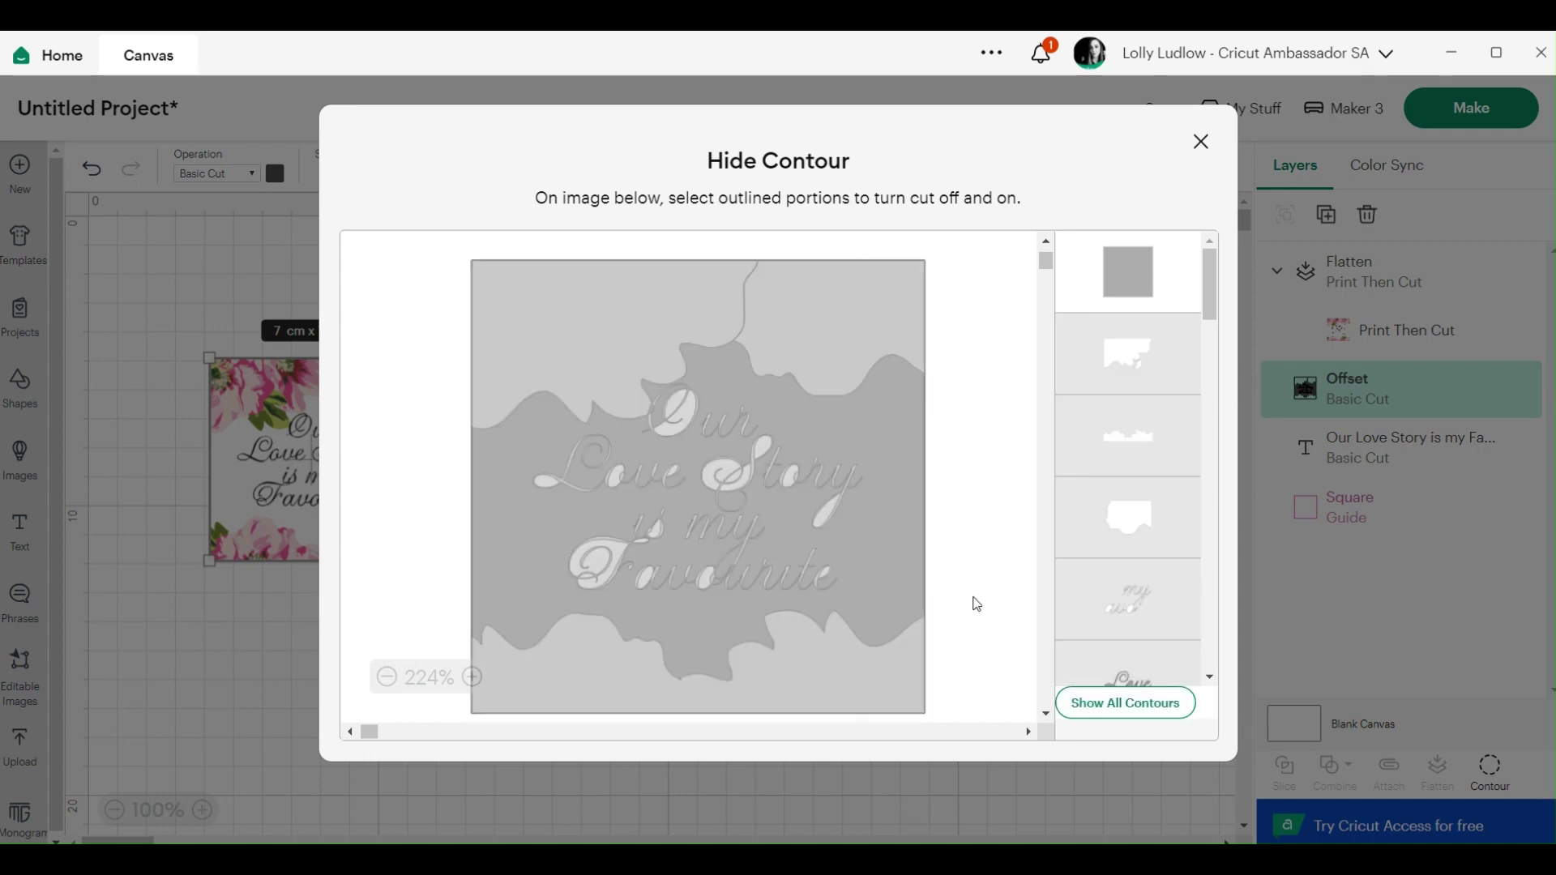
pyautogui.click(1200, 142)
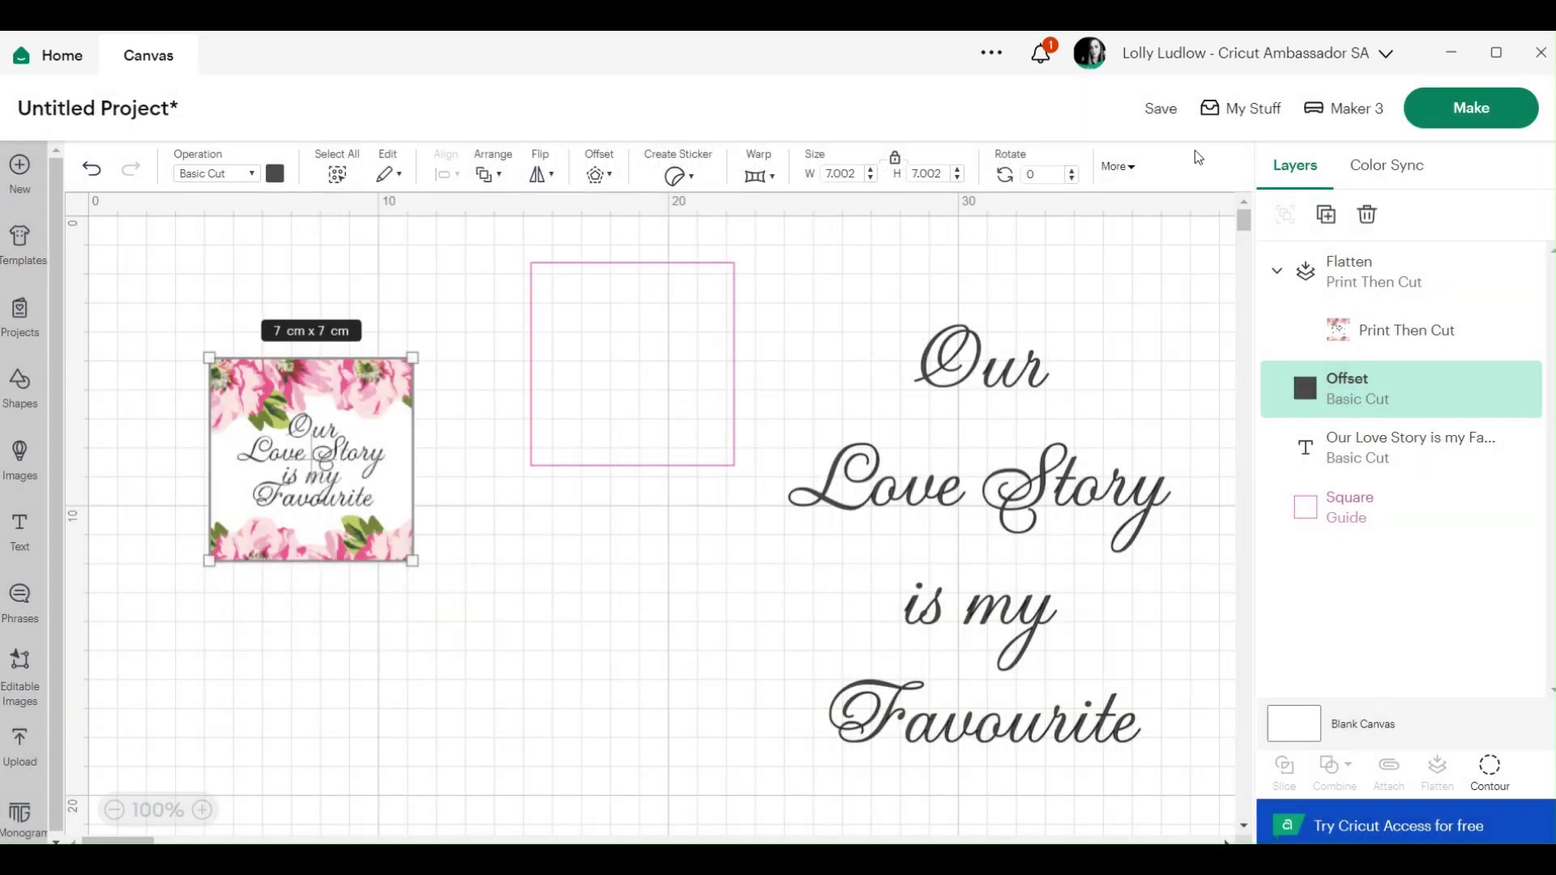
# Step: Change the solid offset square to Print Then Cut and recolor it white
pyautogui.click(235, 173)
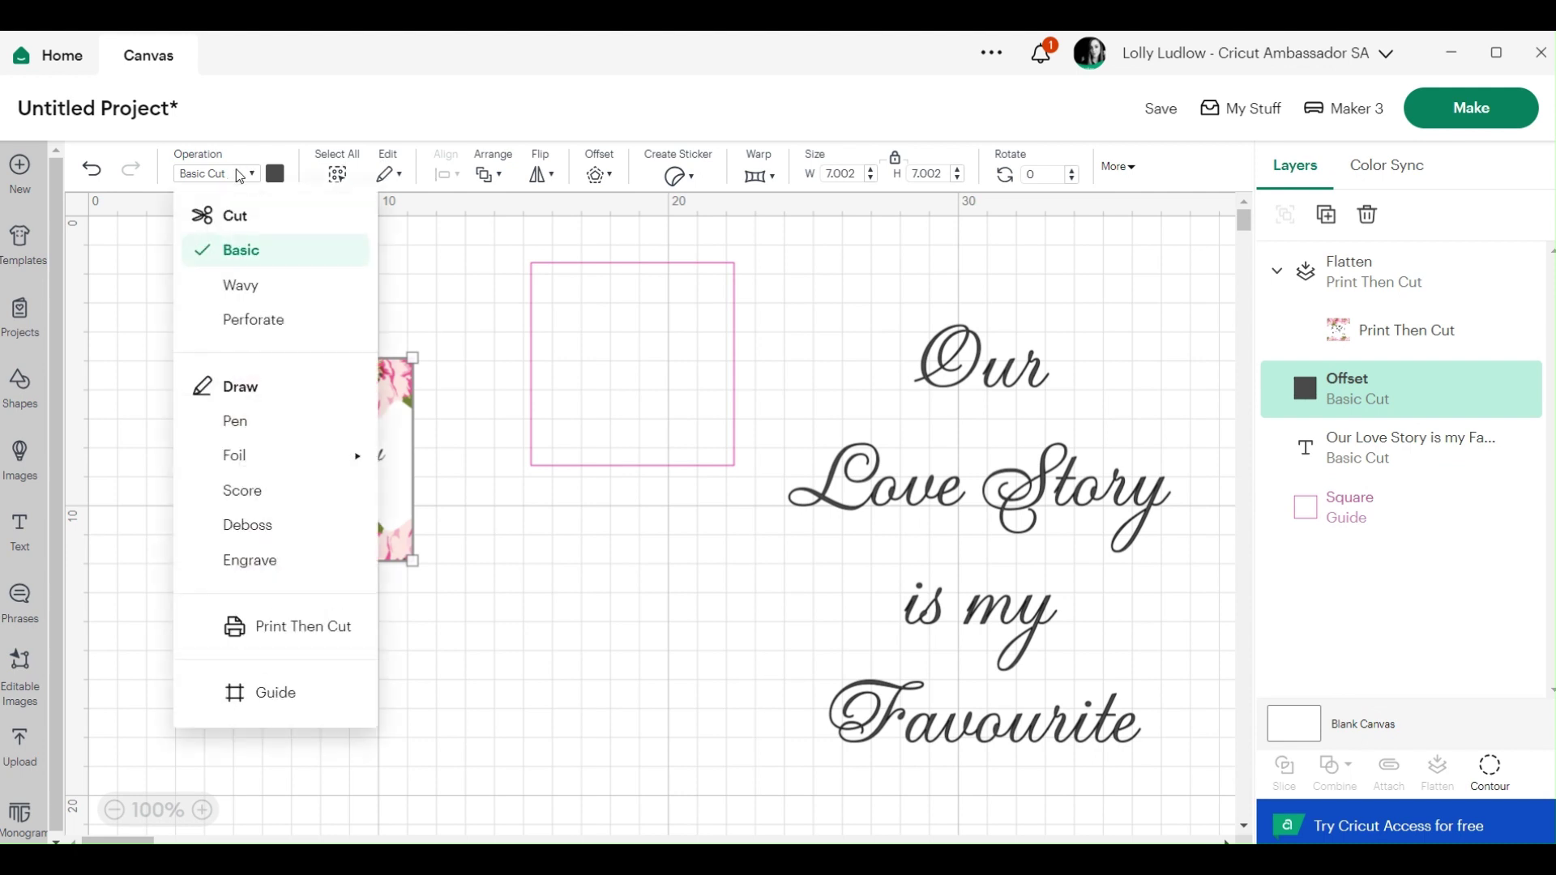
pyautogui.click(288, 628)
pyautogui.moveTo(302, 285); pyautogui.dragTo(409, 610)
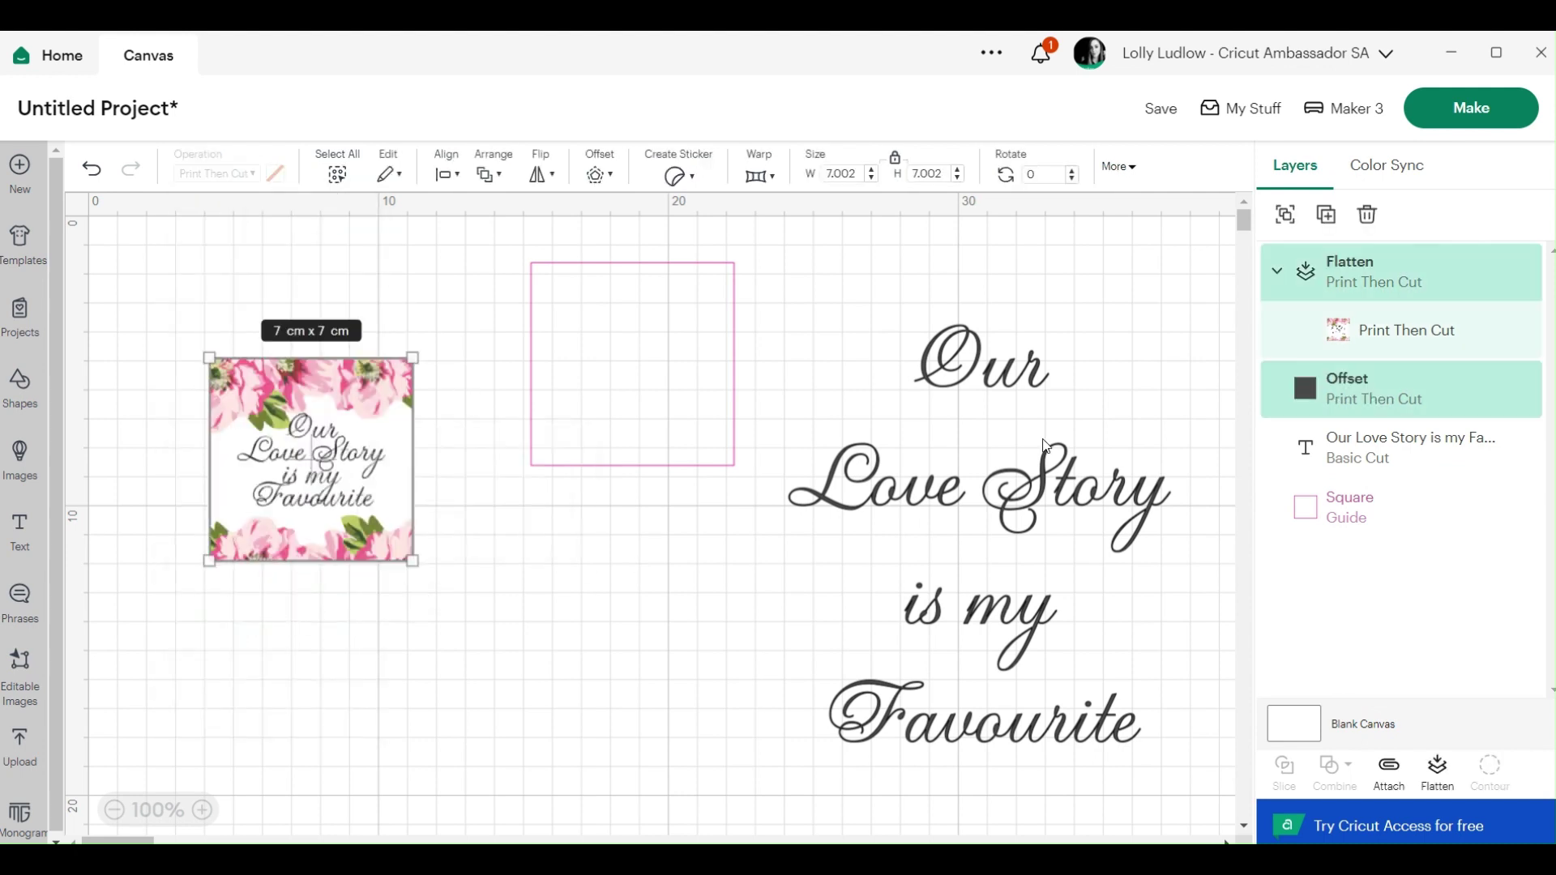
pyautogui.click(1304, 386)
pyautogui.click(274, 175)
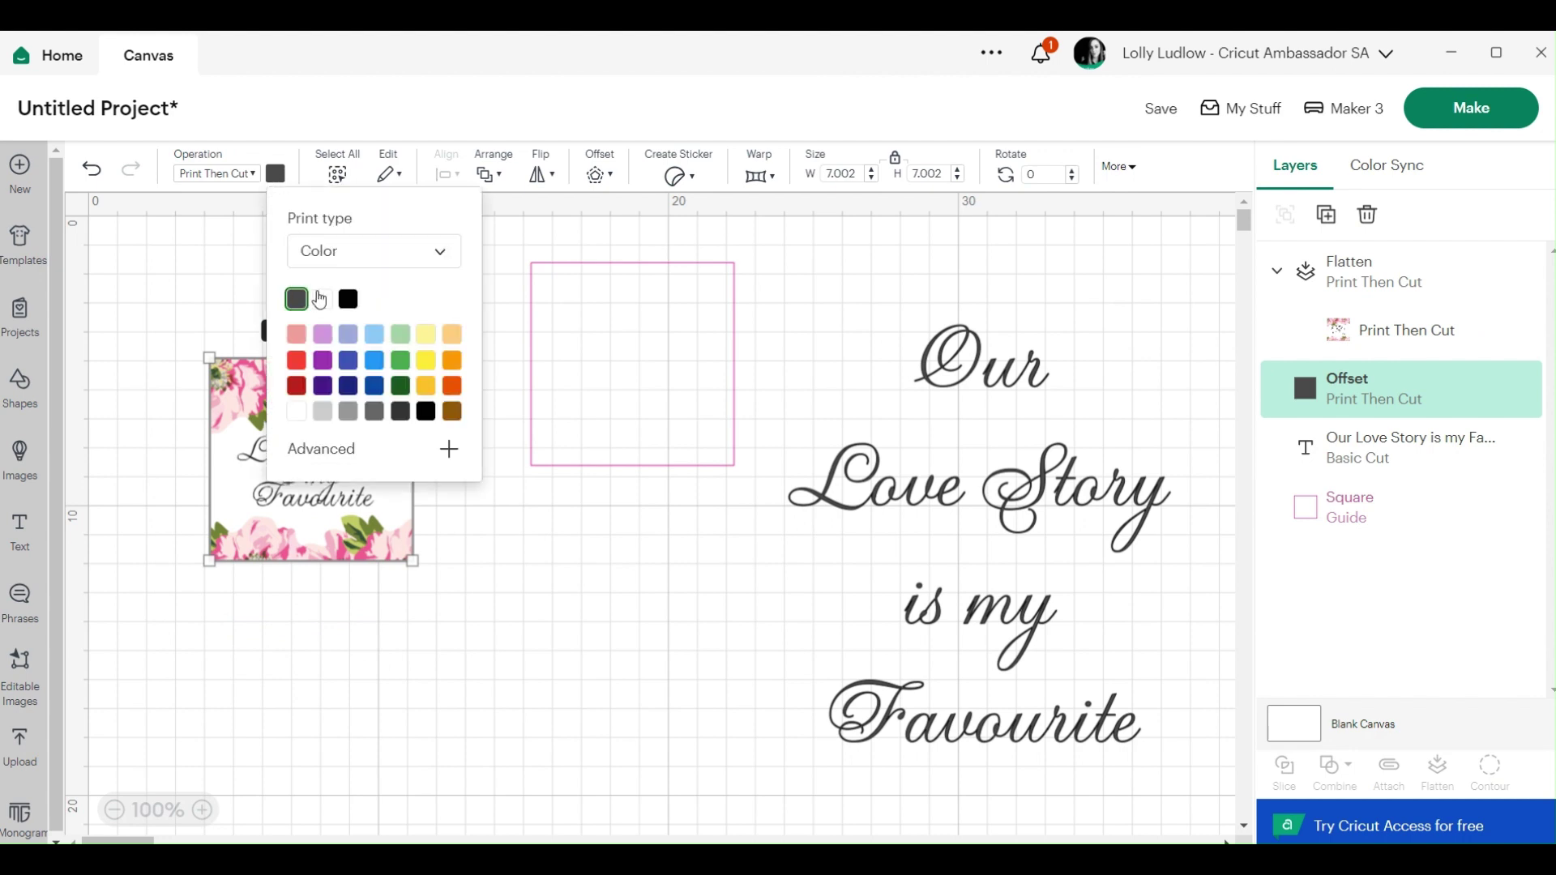
pyautogui.click(296, 412)
pyautogui.click(577, 523)
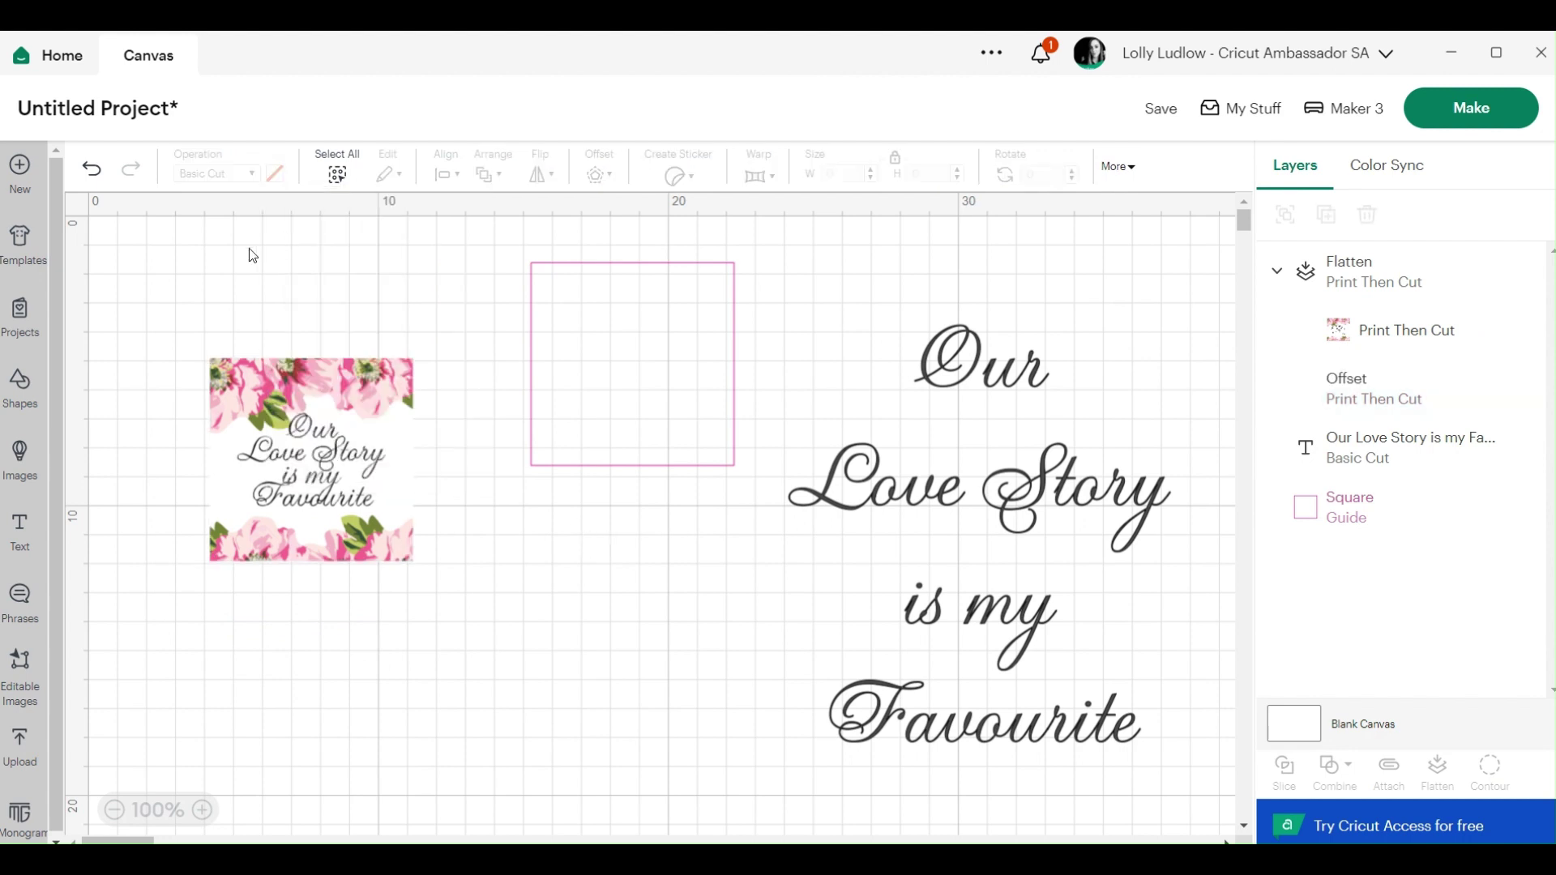
# Step: Flatten the floral design with its white offset and move it to the upper-left area of the canvas
pyautogui.moveTo(247, 247); pyautogui.dragTo(472, 571)
pyautogui.click(1437, 770)
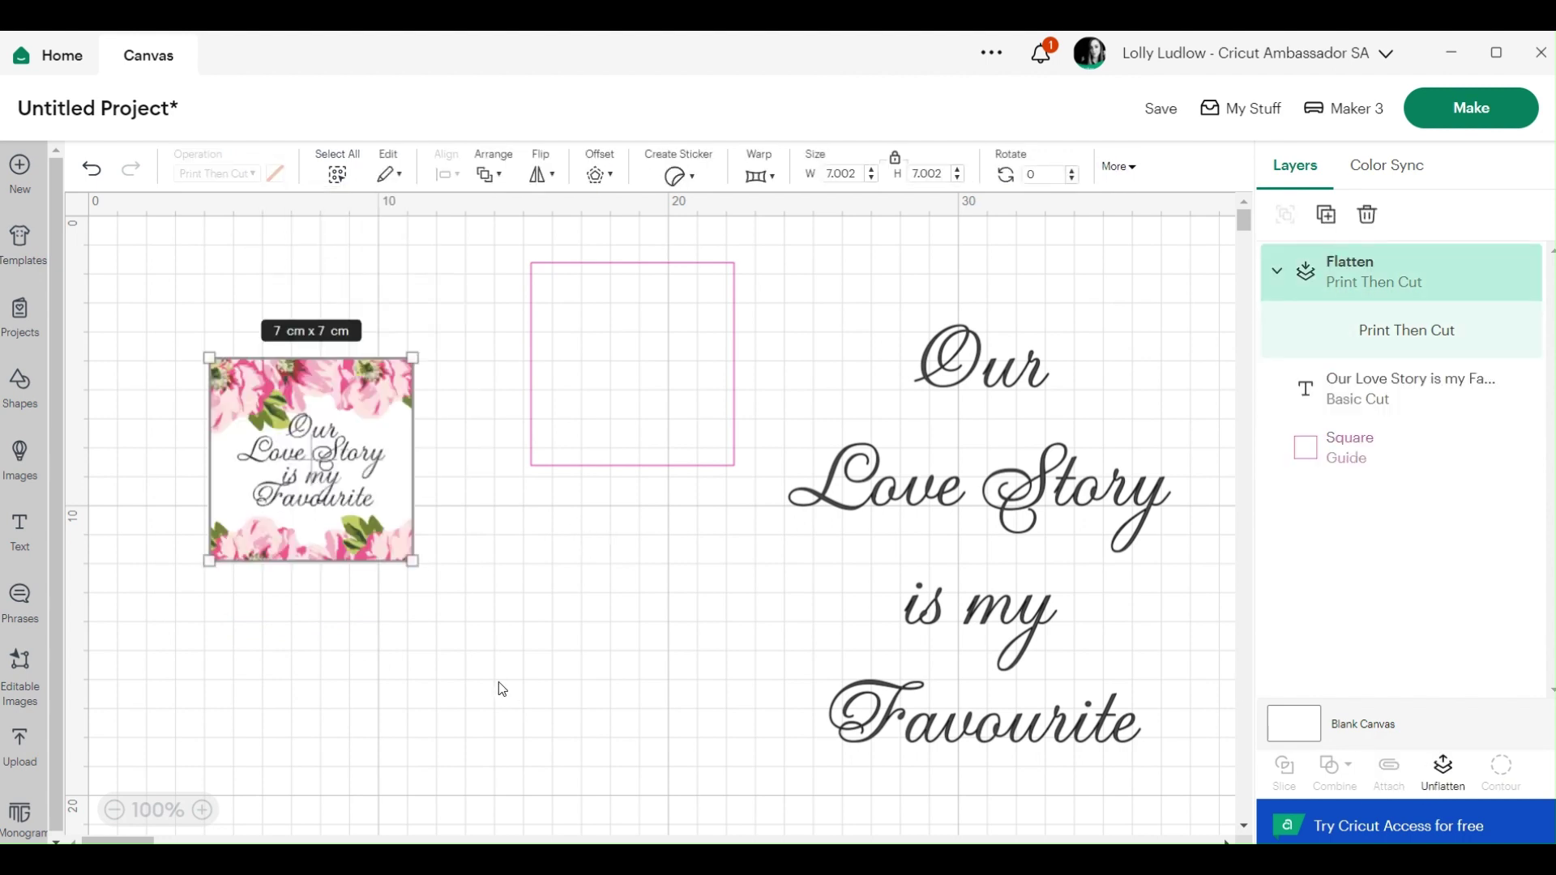
pyautogui.moveTo(327, 457); pyautogui.dragTo(237, 348)
pyautogui.click(472, 552)
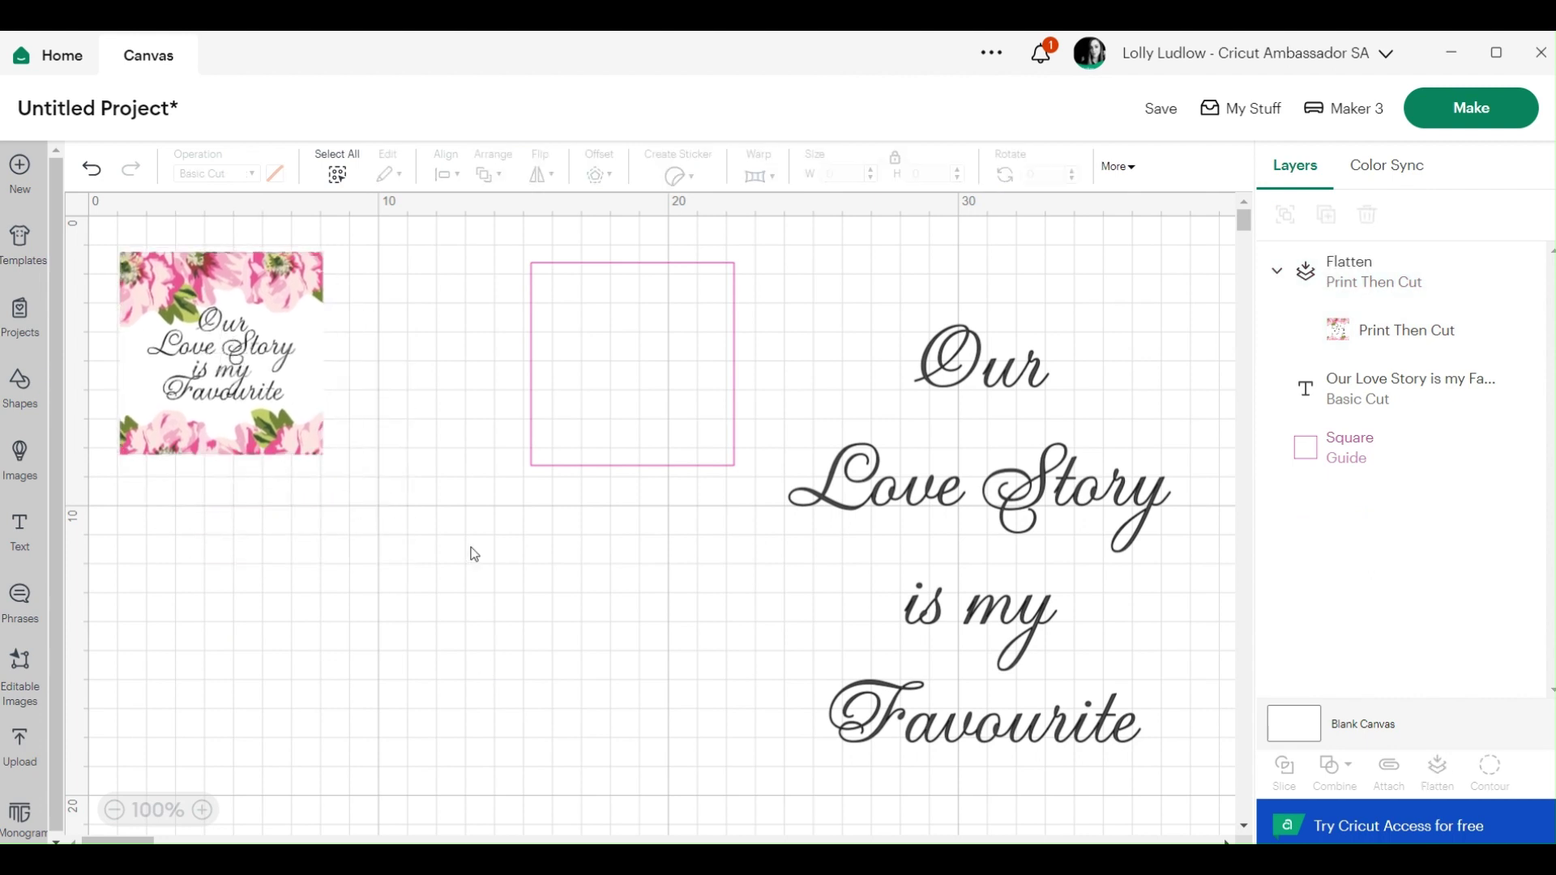
# Step: Set the line space of the large "Our Love Story is my Favourite" text to -7
pyautogui.click(926, 449)
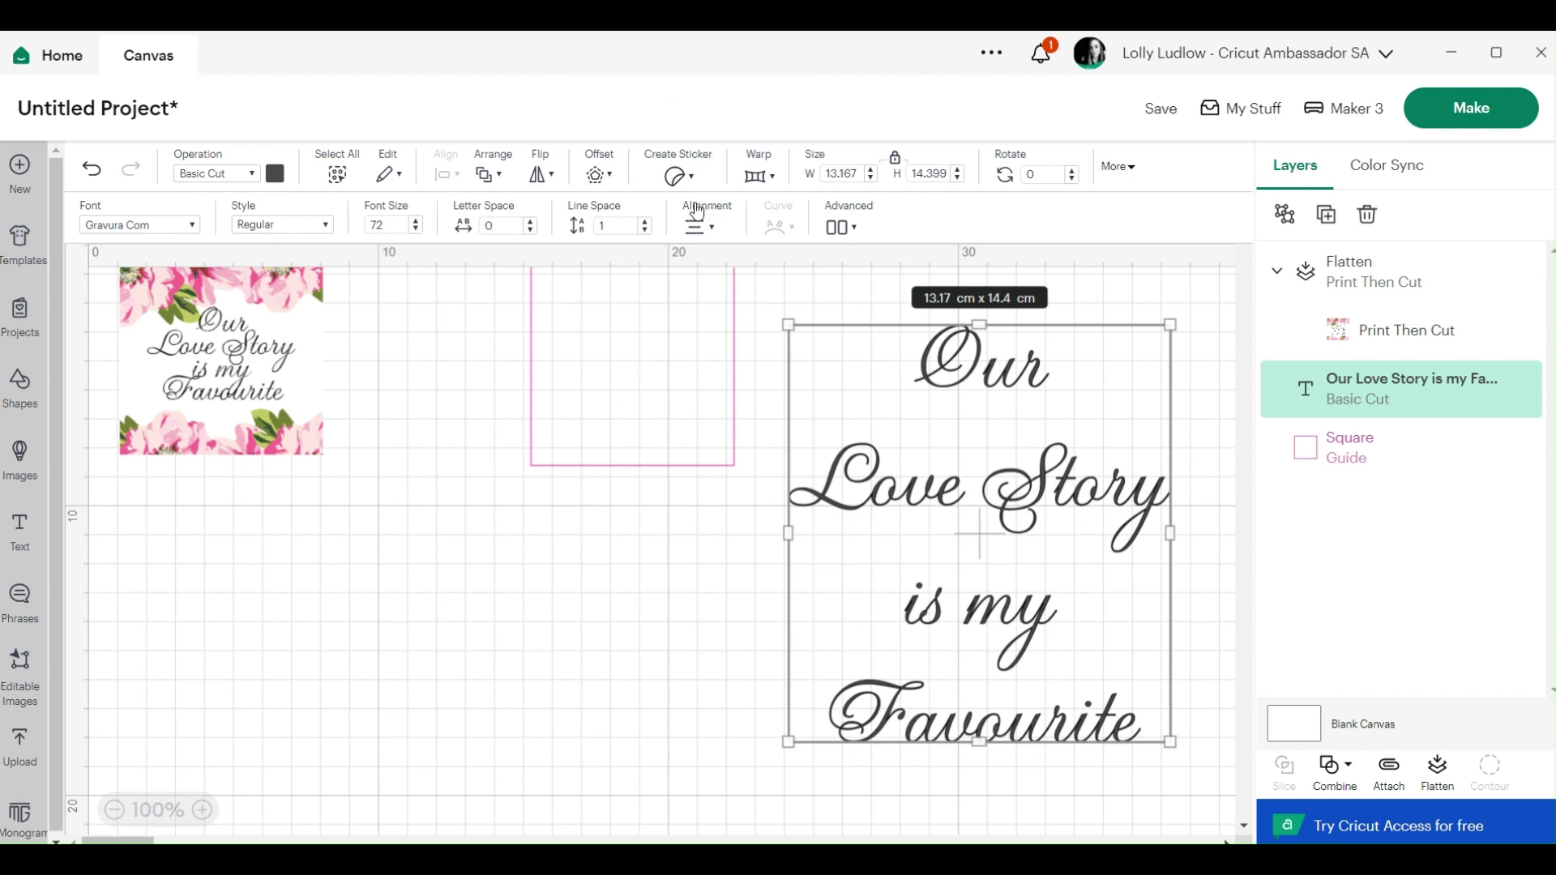
pyautogui.click(607, 218)
pyautogui.moveTo(607, 218); pyautogui.dragTo(585, 225)
pyautogui.write('-7')
pyautogui.press('Return')
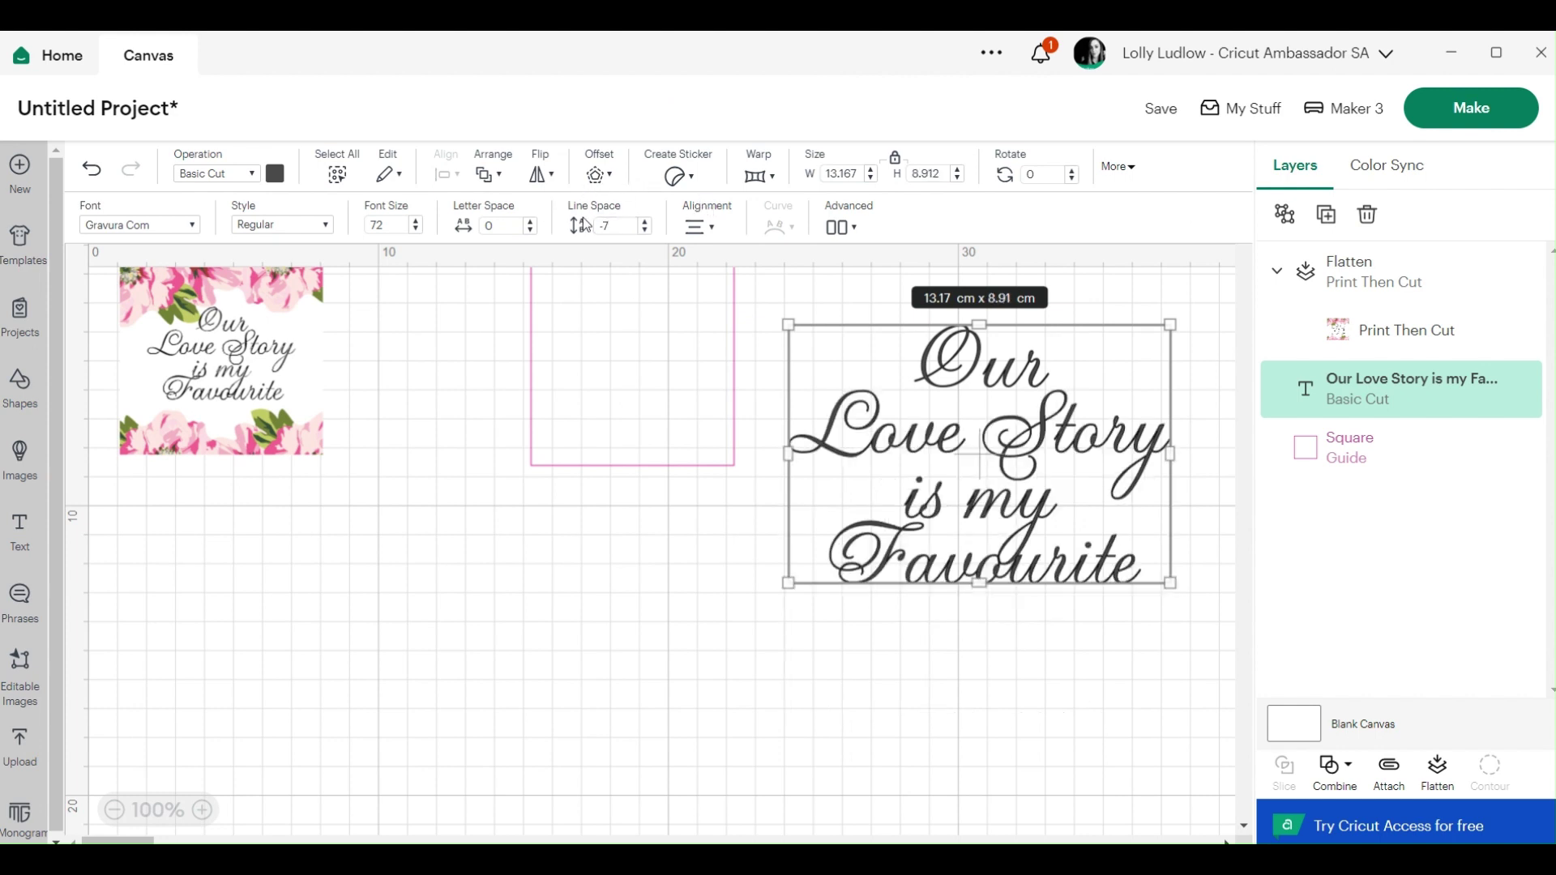
pyautogui.click(698, 547)
# Step: Apply a 0.02 cm offset with rounded corners and welded offsets to the large text, and delete the original text
pyautogui.click(1112, 468)
pyautogui.click(600, 176)
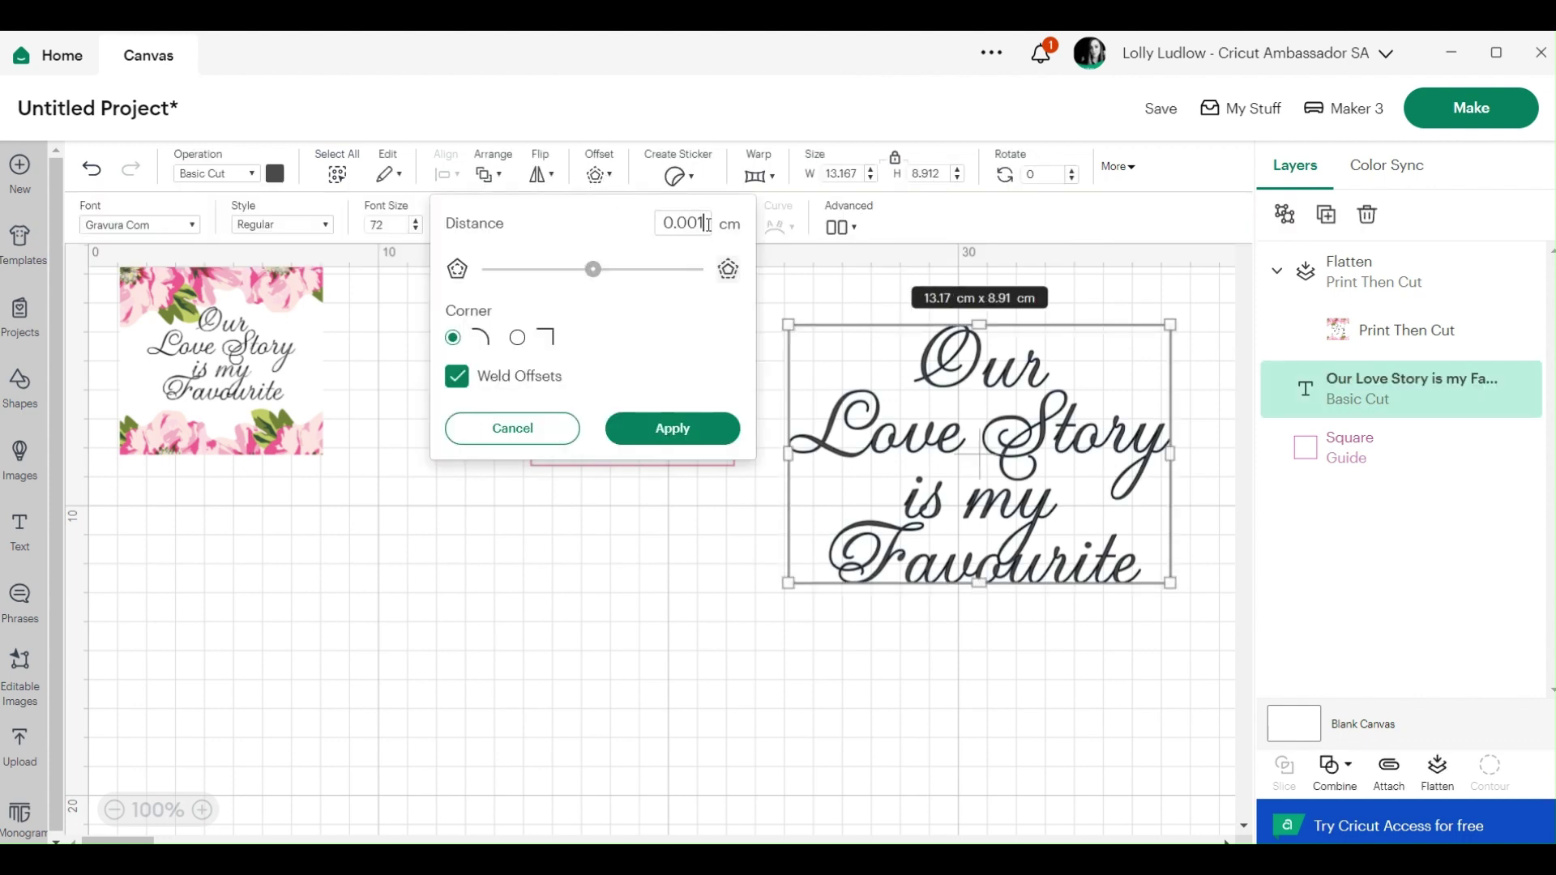
pyautogui.moveTo(712, 224); pyautogui.dragTo(648, 225)
pyautogui.write('0.02')
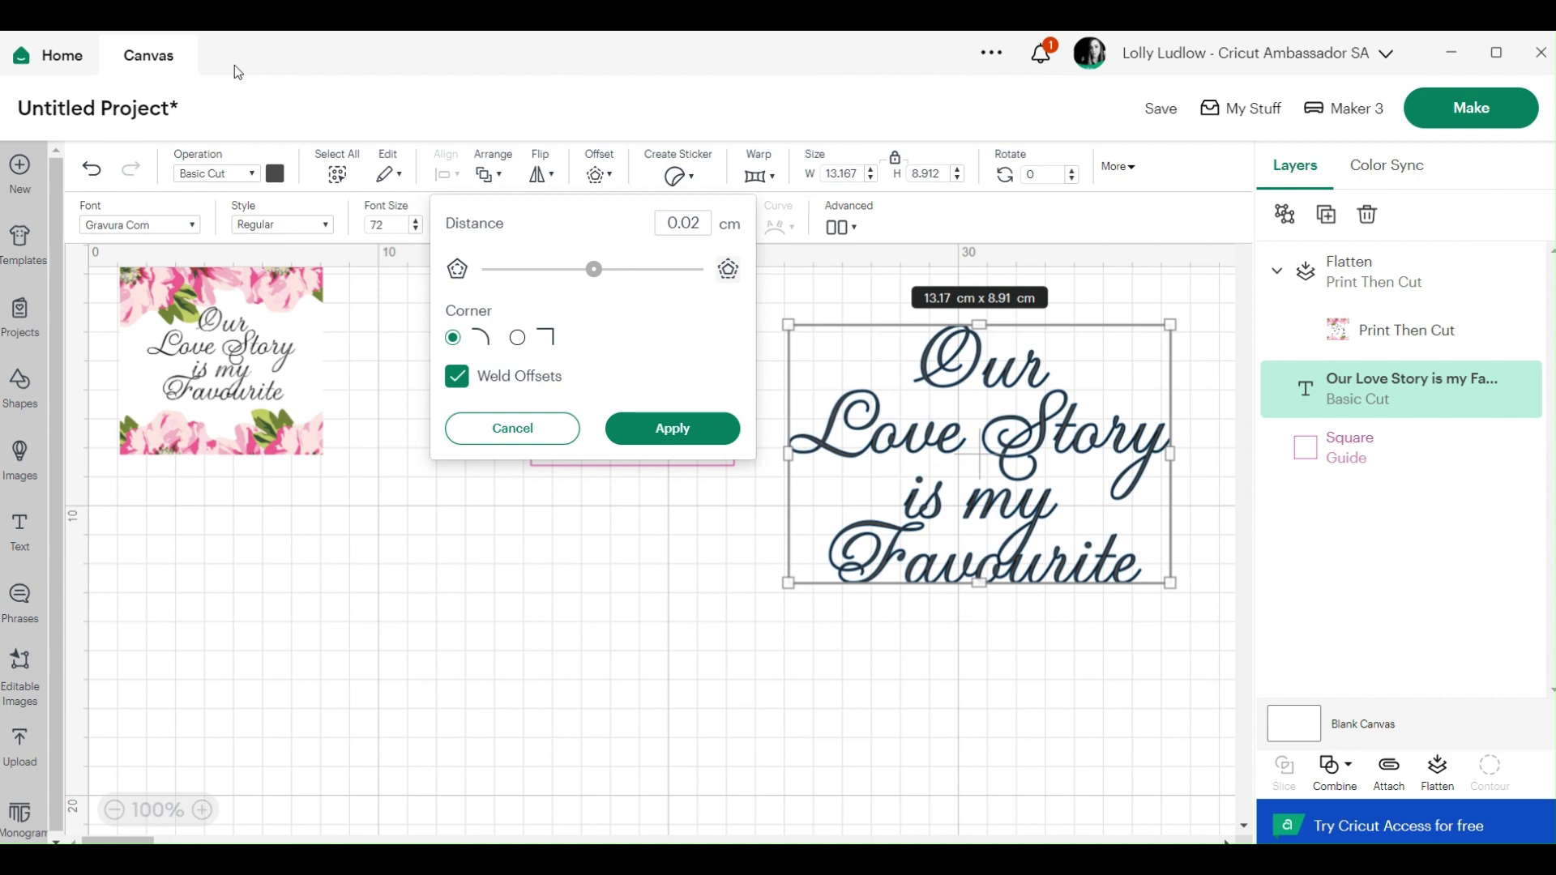
pyautogui.click(660, 428)
pyautogui.click(755, 579)
pyautogui.moveTo(920, 493); pyautogui.dragTo(367, 673)
pyautogui.press('Delete')
# Step: Scale the offset text down to about 6.55 × 4.44 cm and place it inside the guide square
pyautogui.click(1126, 574)
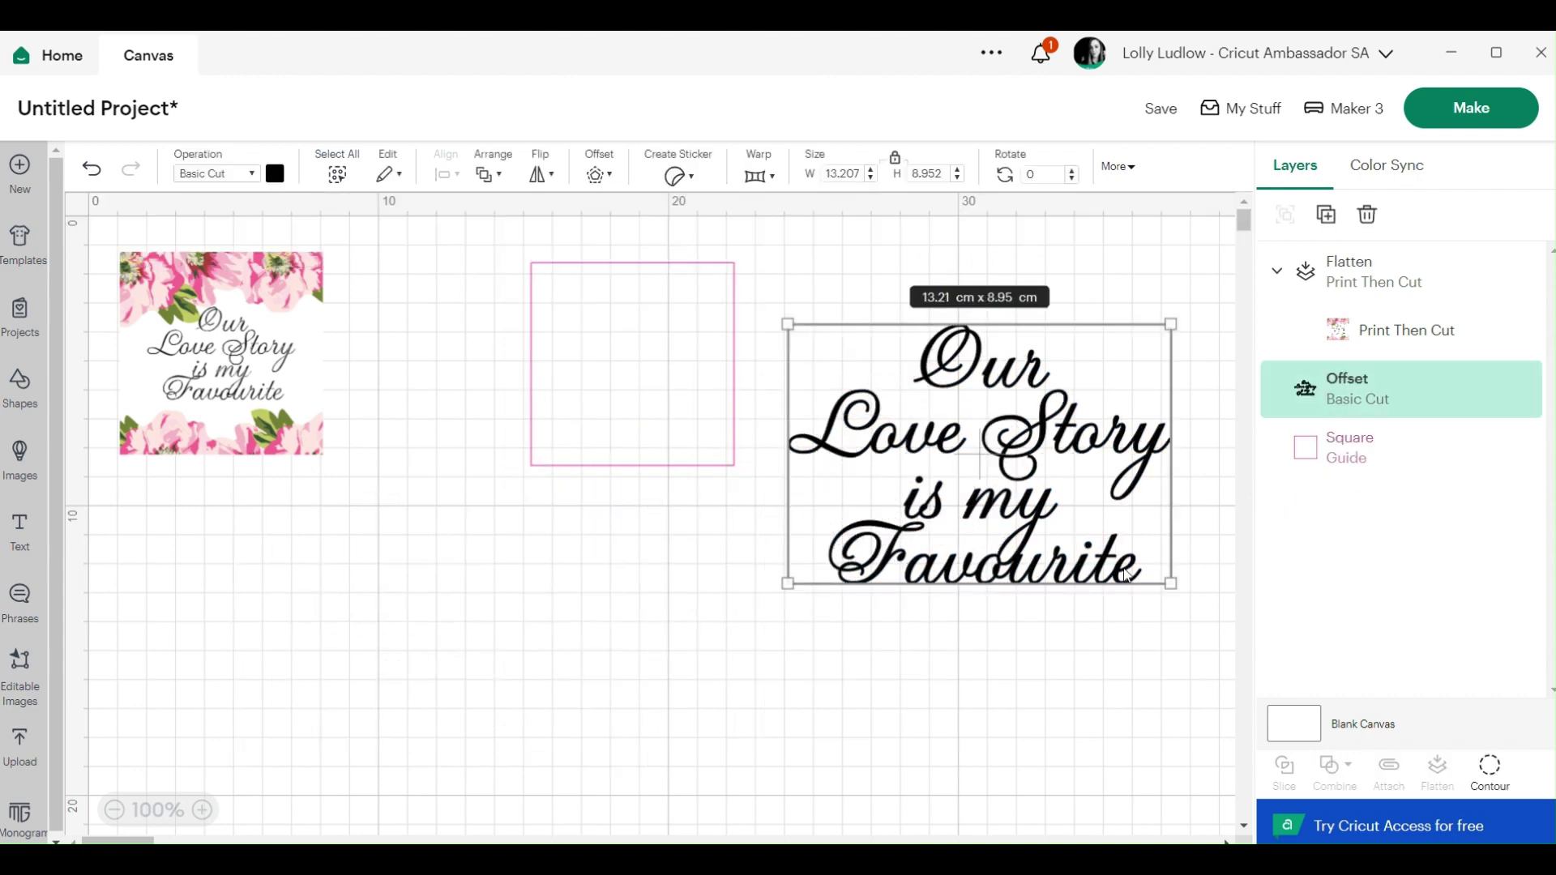
pyautogui.moveTo(1165, 584); pyautogui.dragTo(980, 453)
pyautogui.moveTo(917, 406); pyautogui.dragTo(667, 390)
pyautogui.click(793, 407)
# Step: Search the image library for "roses" with only the Cut Only operation type filtered
pyautogui.click(19, 459)
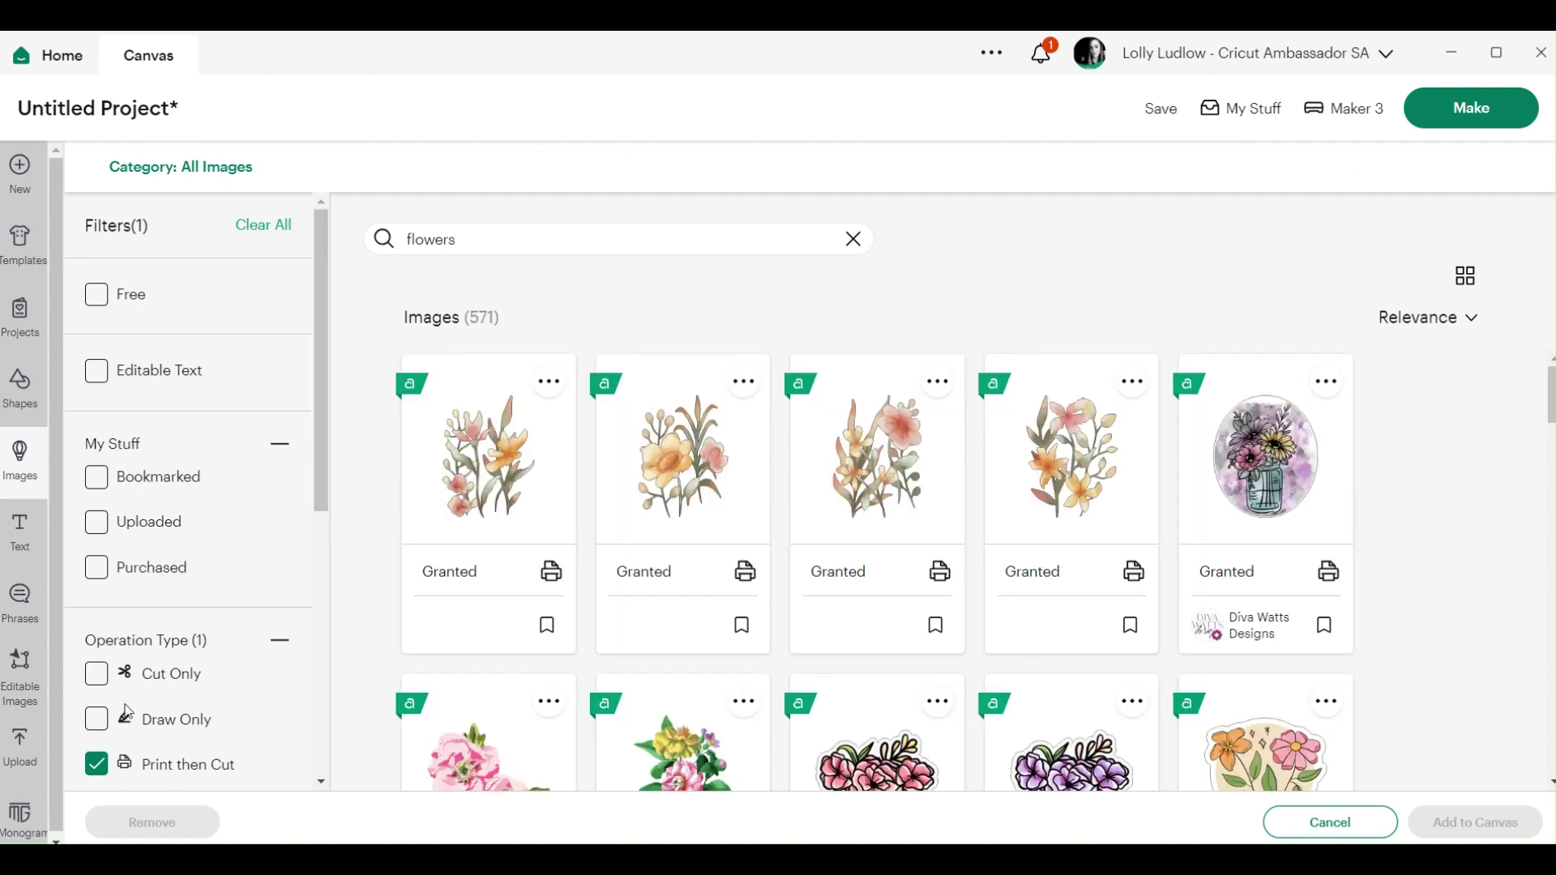
pyautogui.click(96, 673)
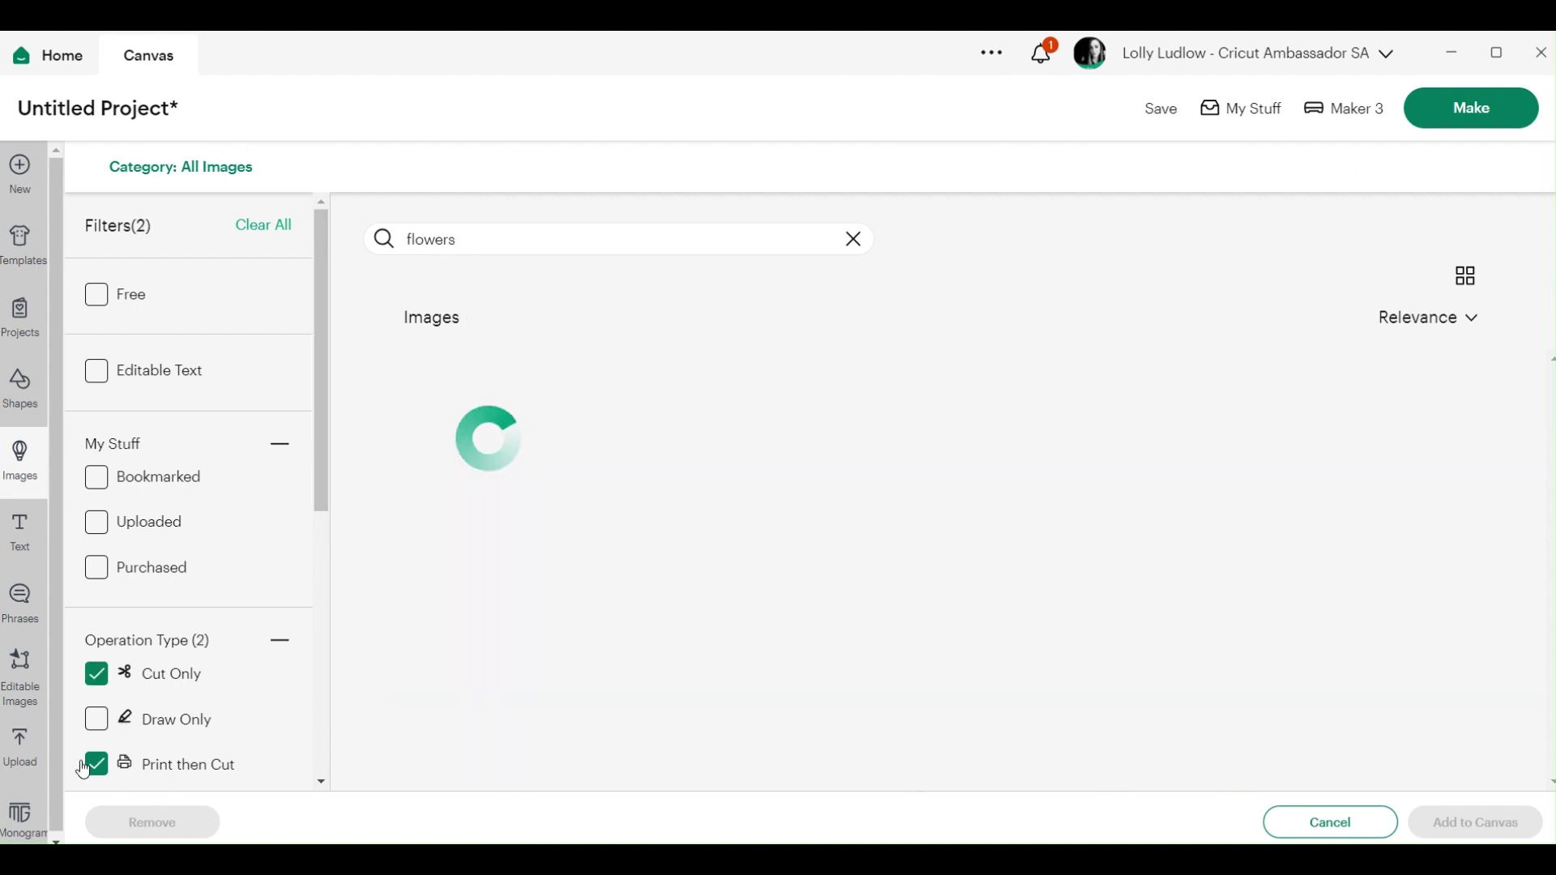
pyautogui.click(97, 766)
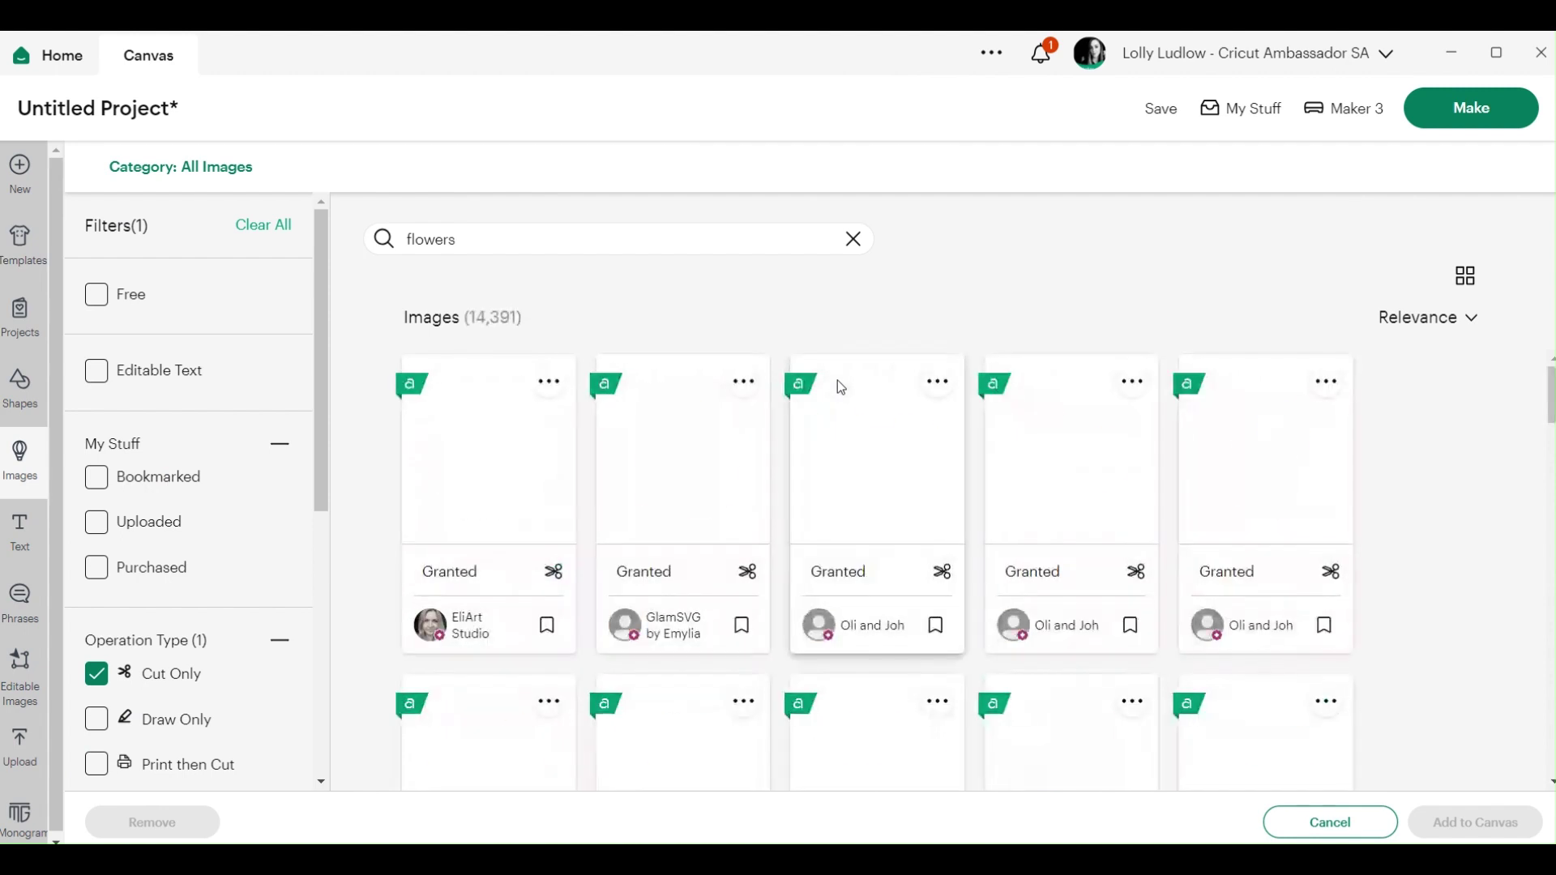
pyautogui.scroll(-1, 838, 381)
pyautogui.click(562, 241)
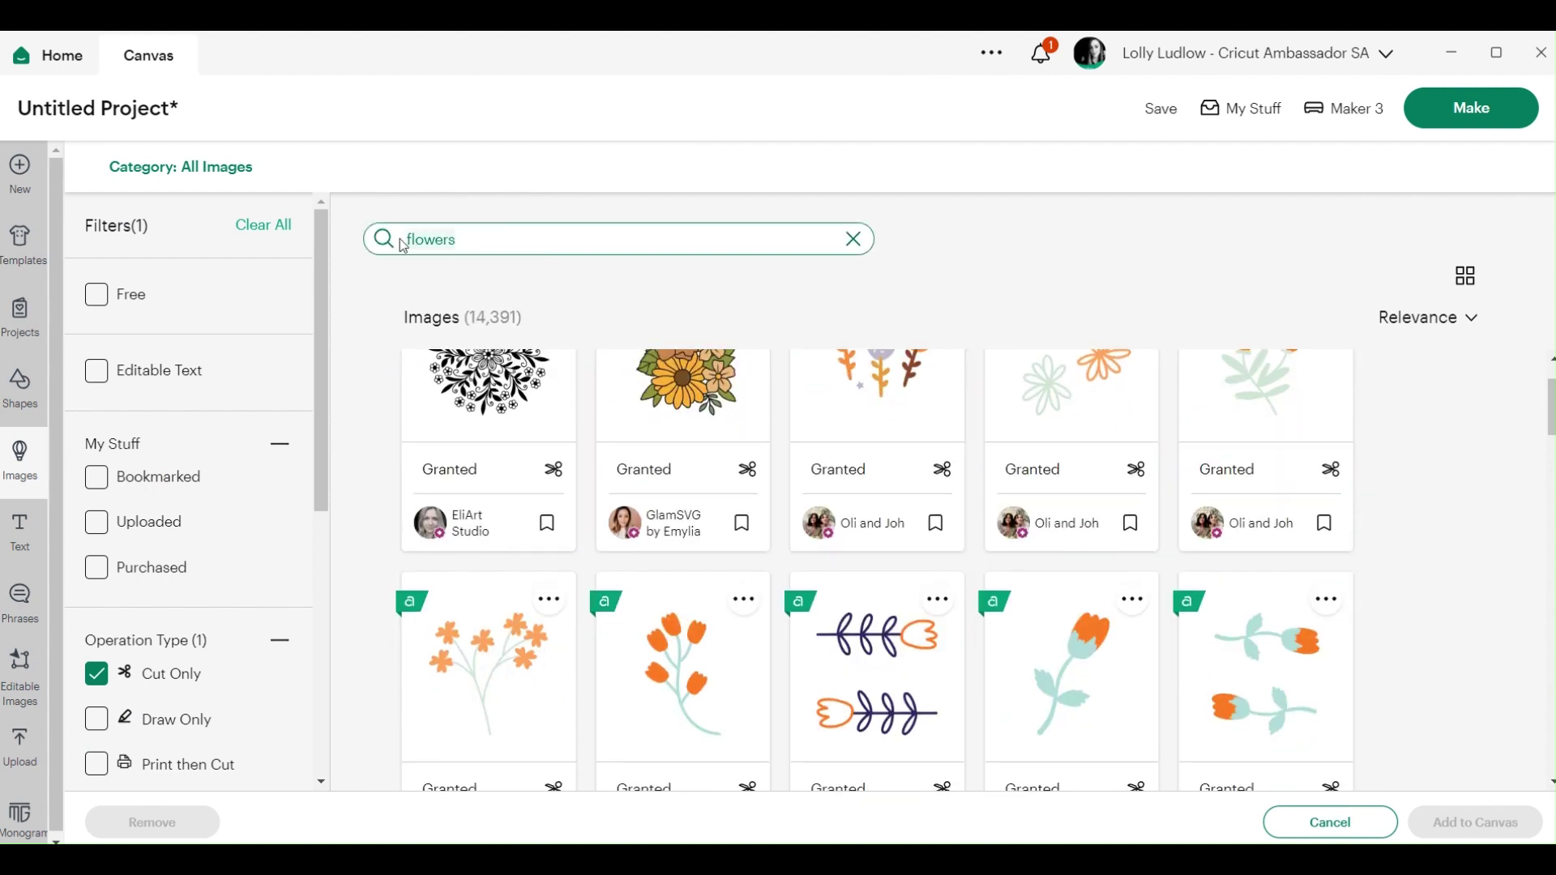
pyautogui.press('BackSpace')
pyautogui.press('Return')
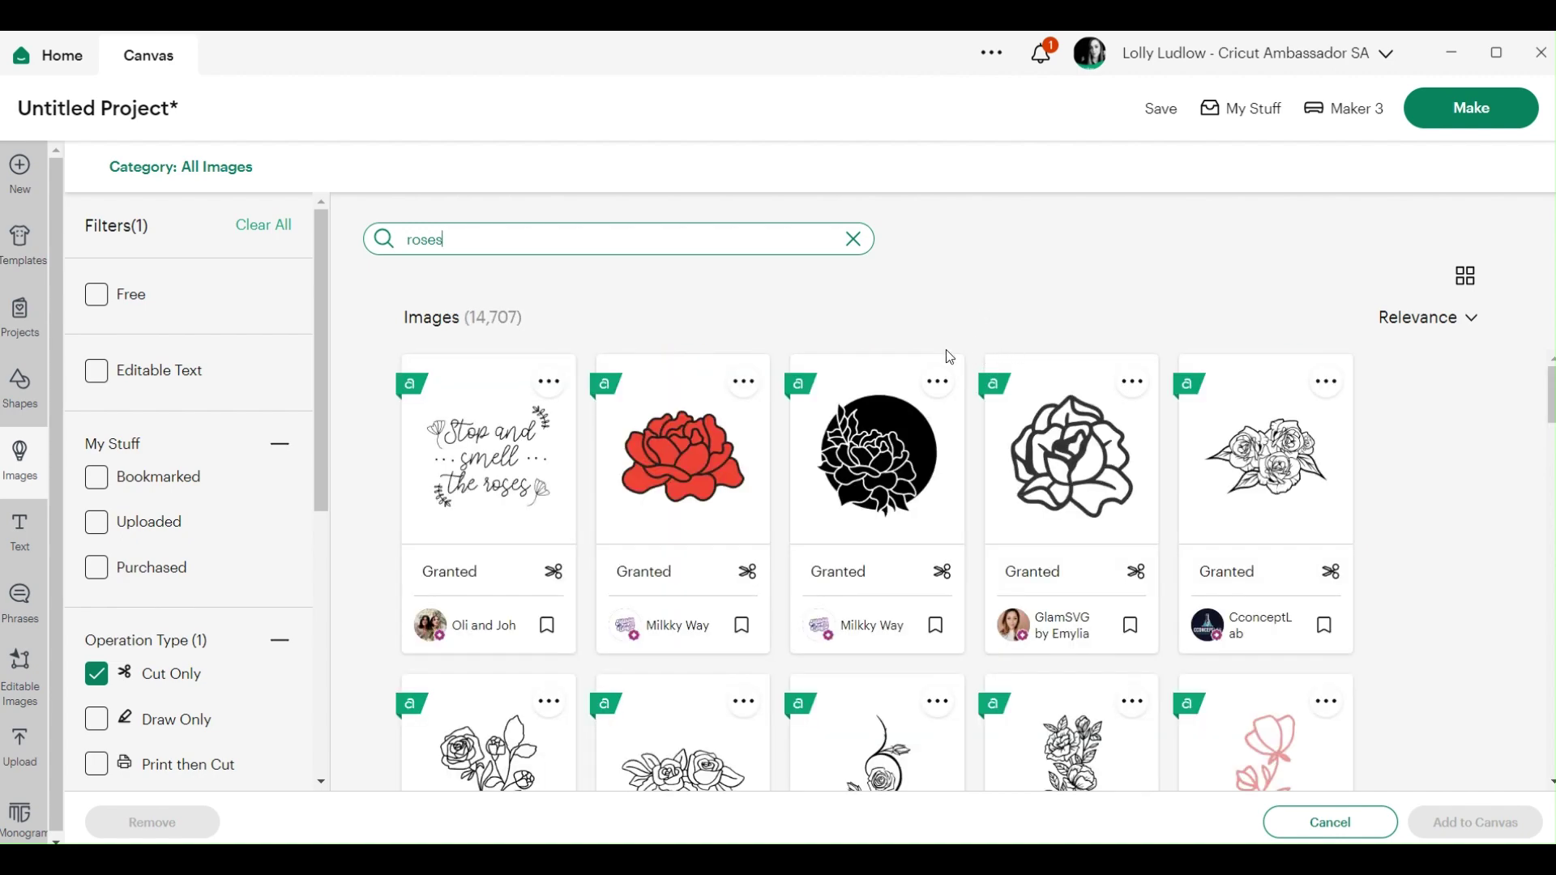
# Step: Find the black three-rose border with a straight base line by Digital Gems and add it to the canvas
pyautogui.scroll(-6, 944, 357)
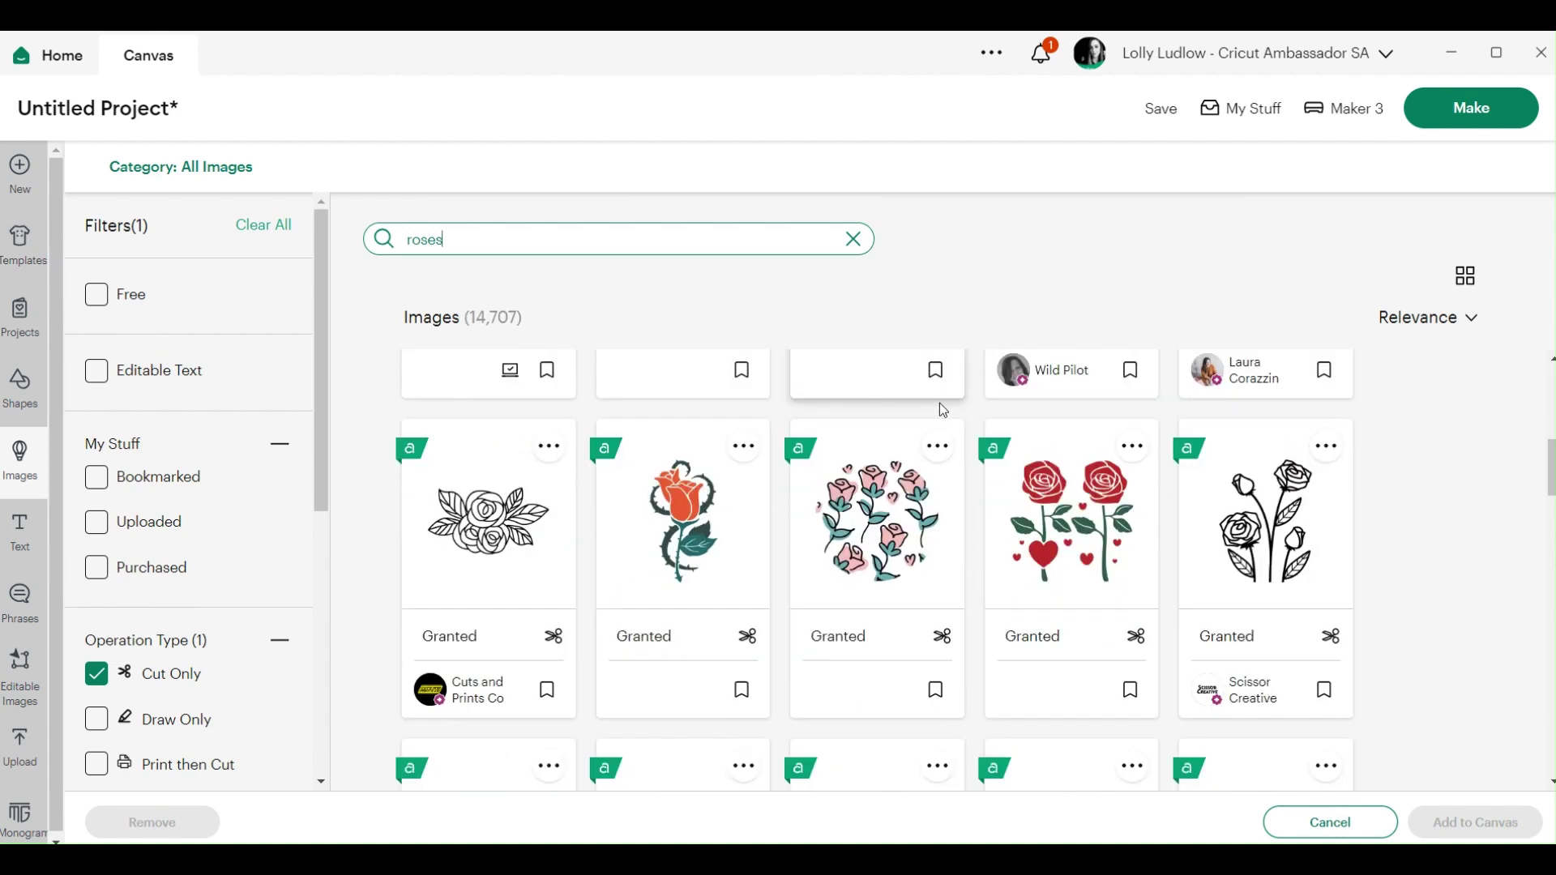
pyautogui.scroll(-5, 940, 405)
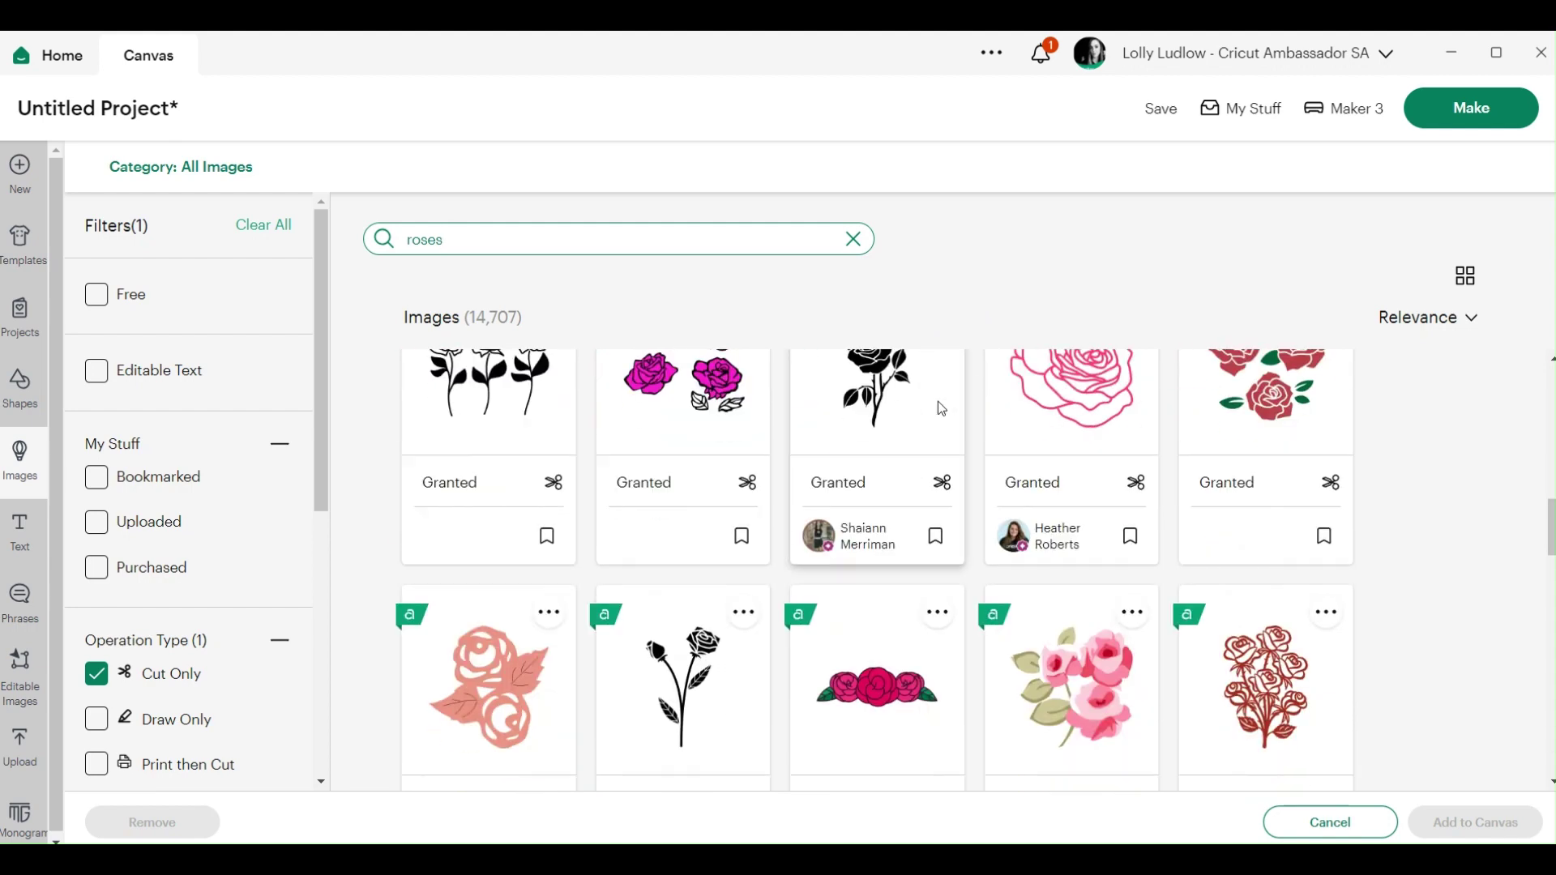
pyautogui.scroll(-5, 937, 401)
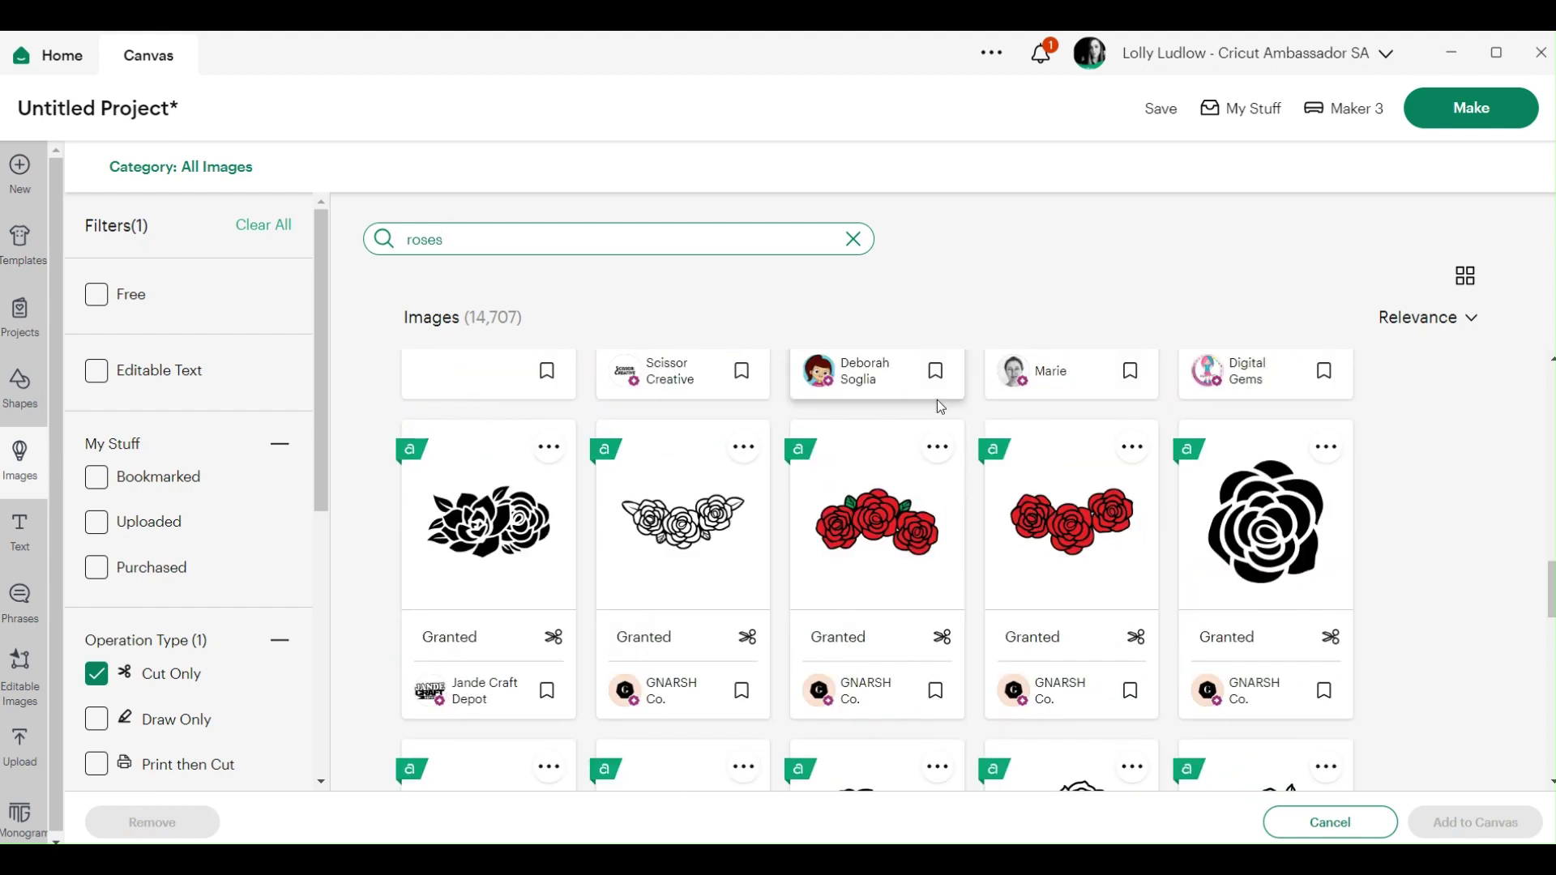
pyautogui.scroll(3, 949, 397)
pyautogui.scroll(-6, 1013, 462)
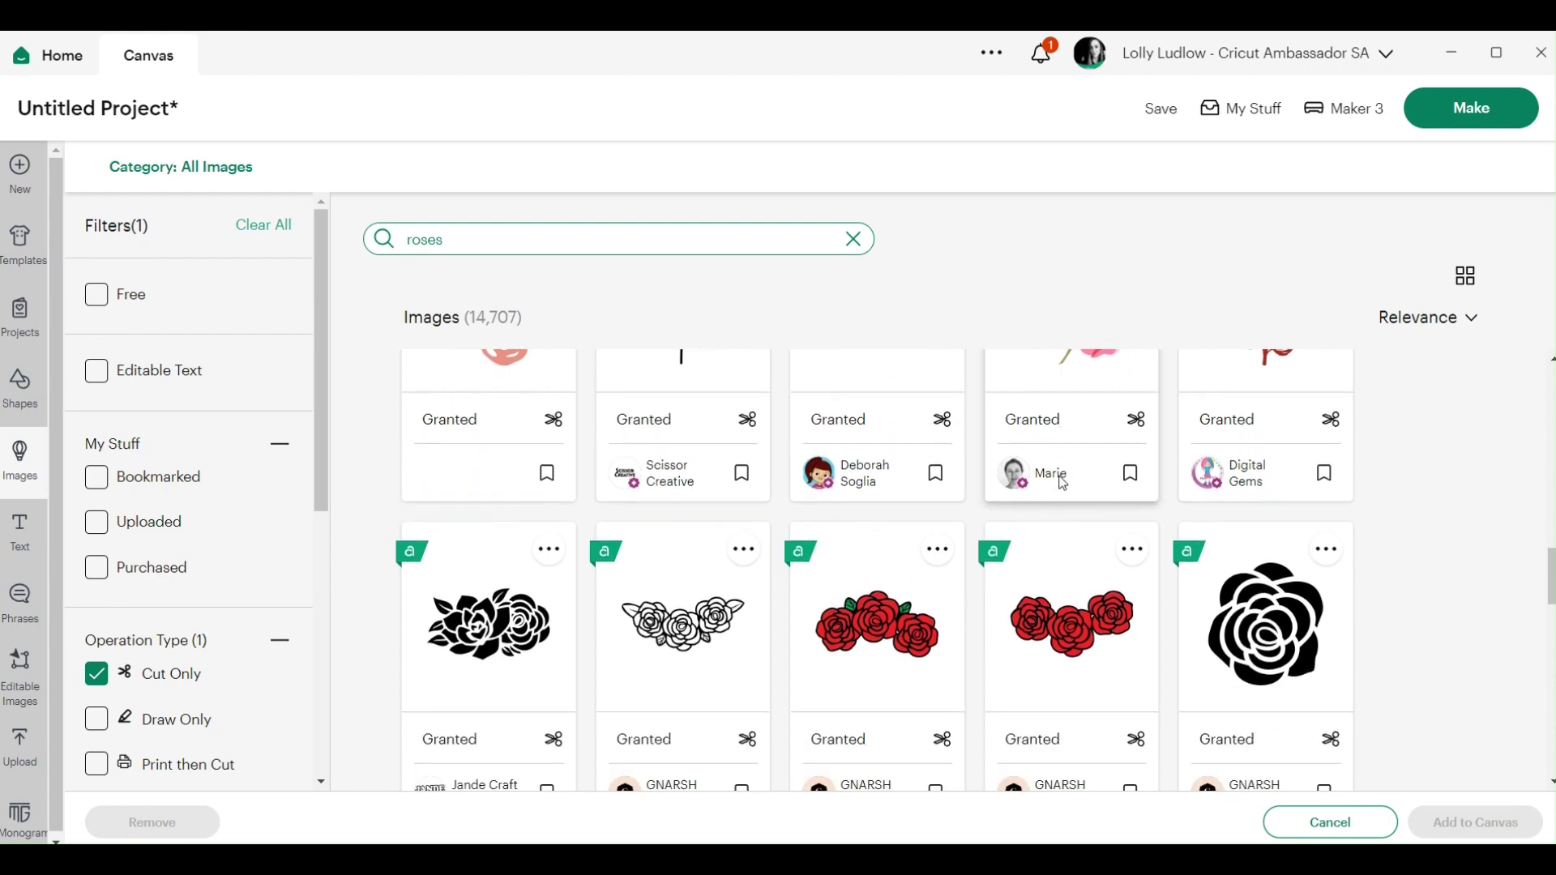
pyautogui.scroll(-6, 1060, 482)
pyautogui.click(879, 454)
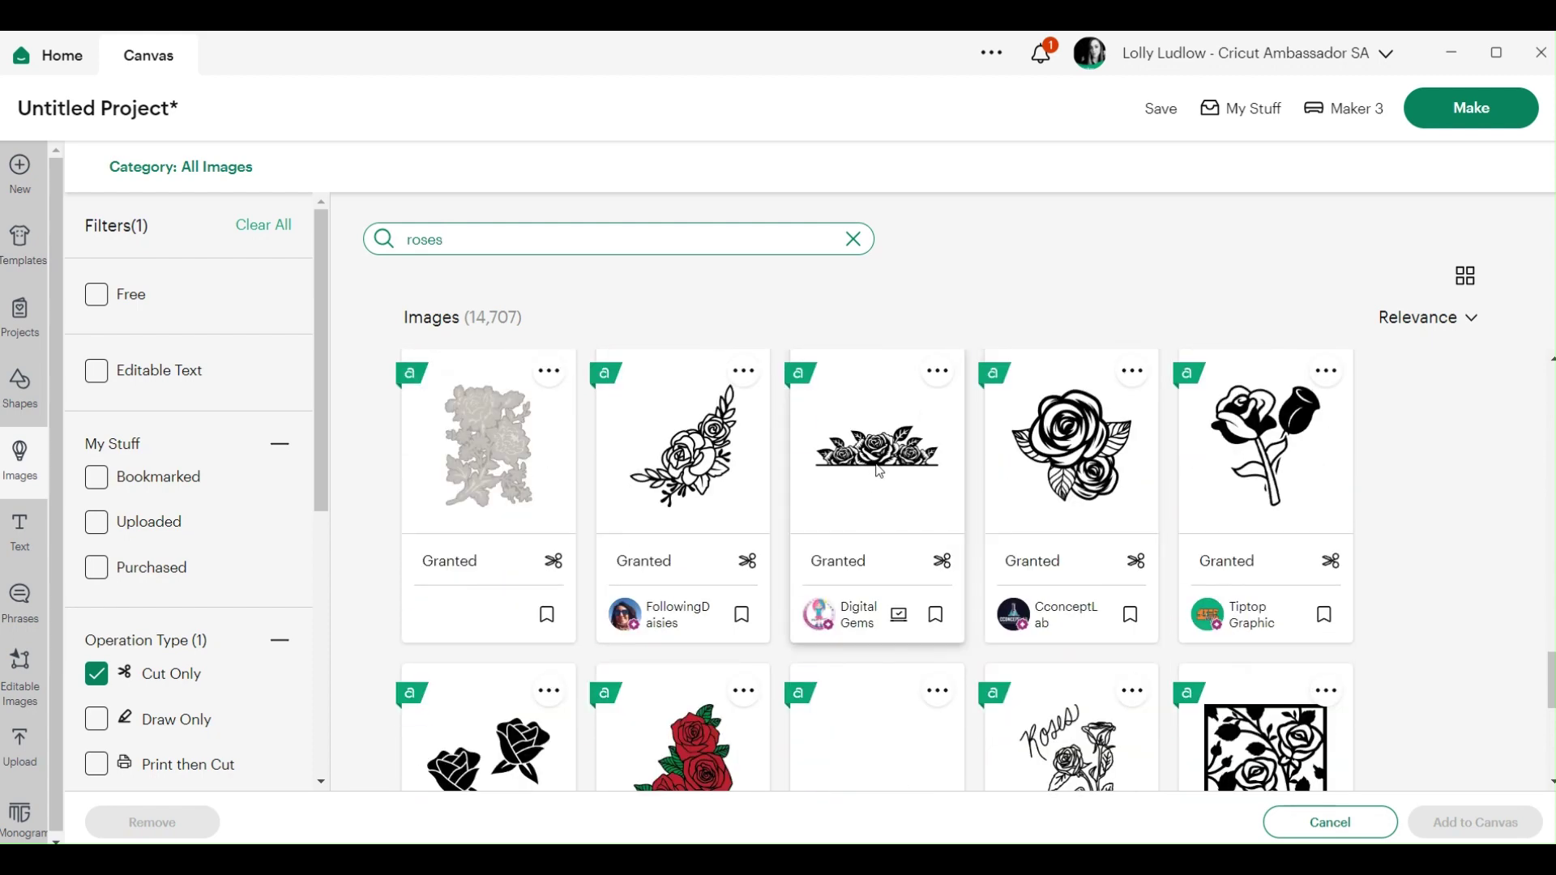
pyautogui.click(1471, 822)
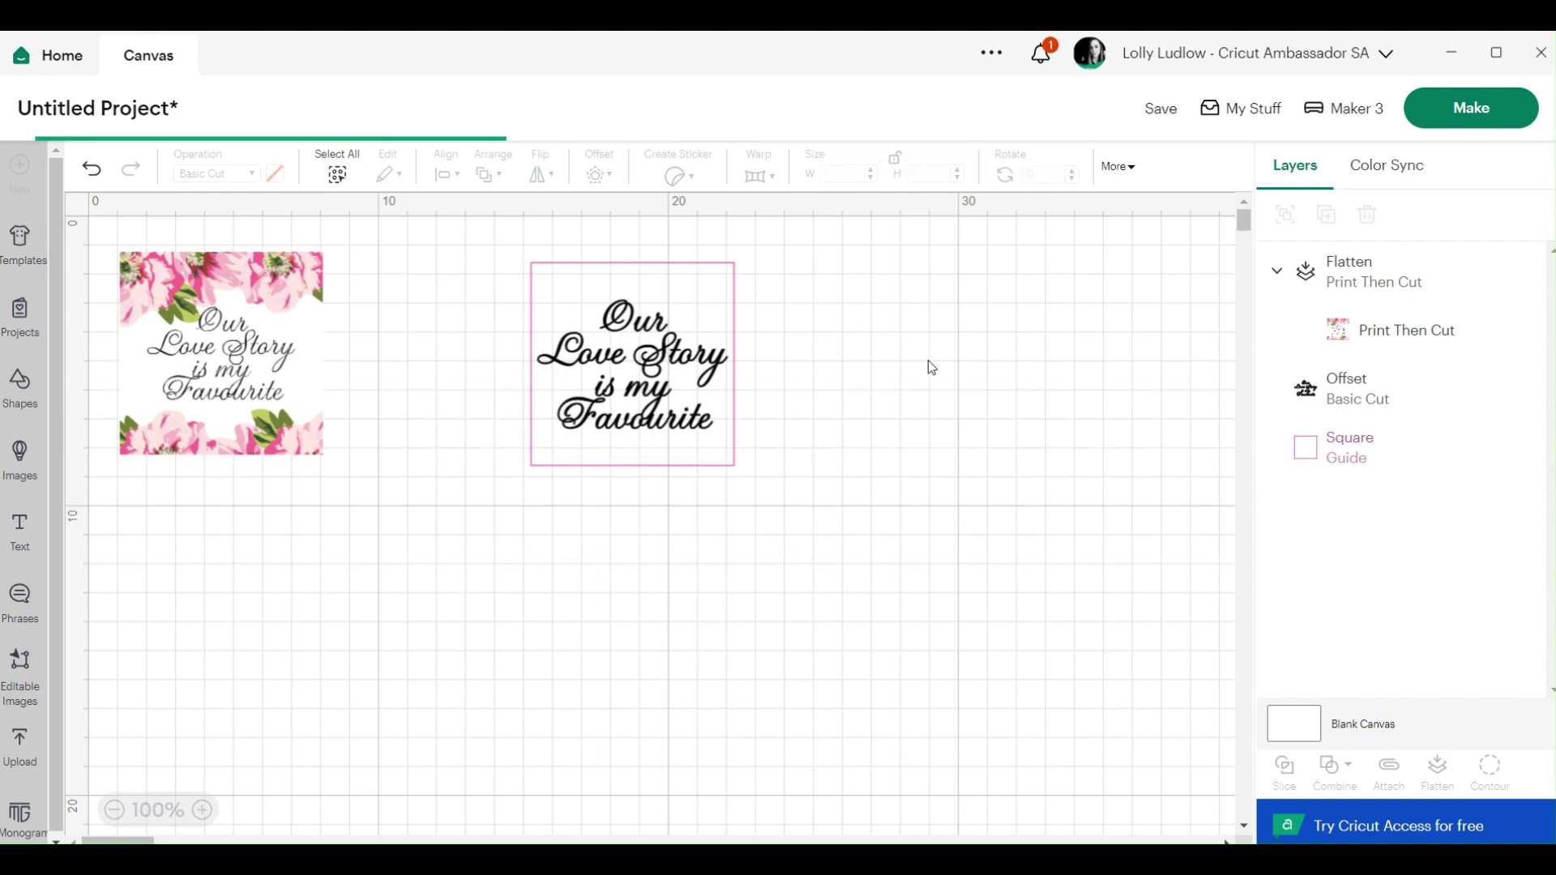
# Step: Scale the roses image down to about 8.49 × 2.79 cm
pyautogui.moveTo(136, 243); pyautogui.dragTo(922, 430)
pyautogui.moveTo(1164, 680); pyautogui.dragTo(501, 511)
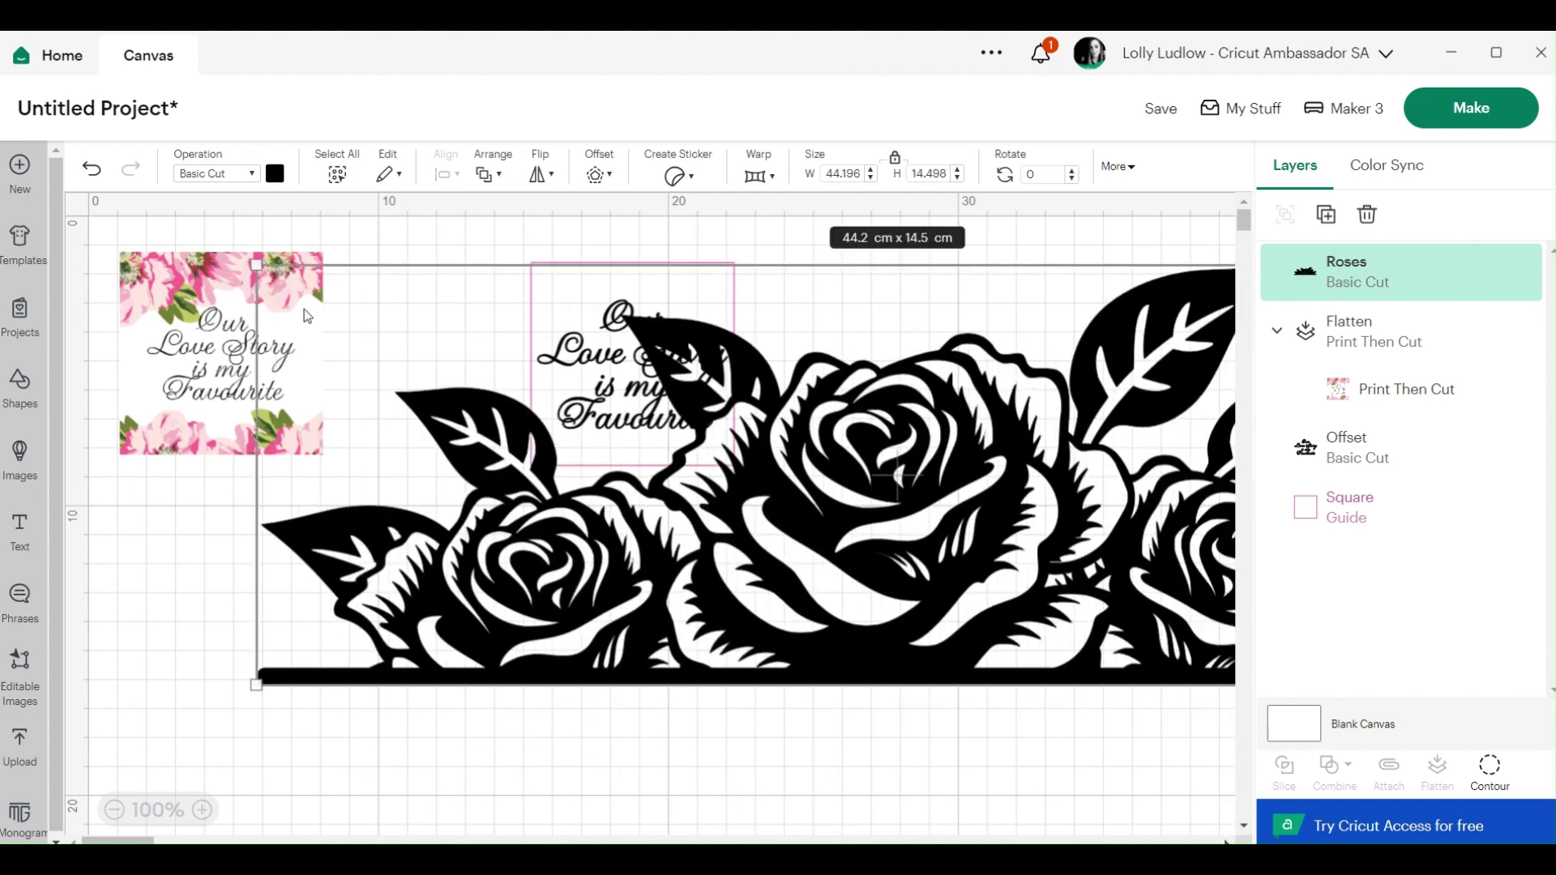
pyautogui.moveTo(253, 261); pyautogui.dragTo(680, 493)
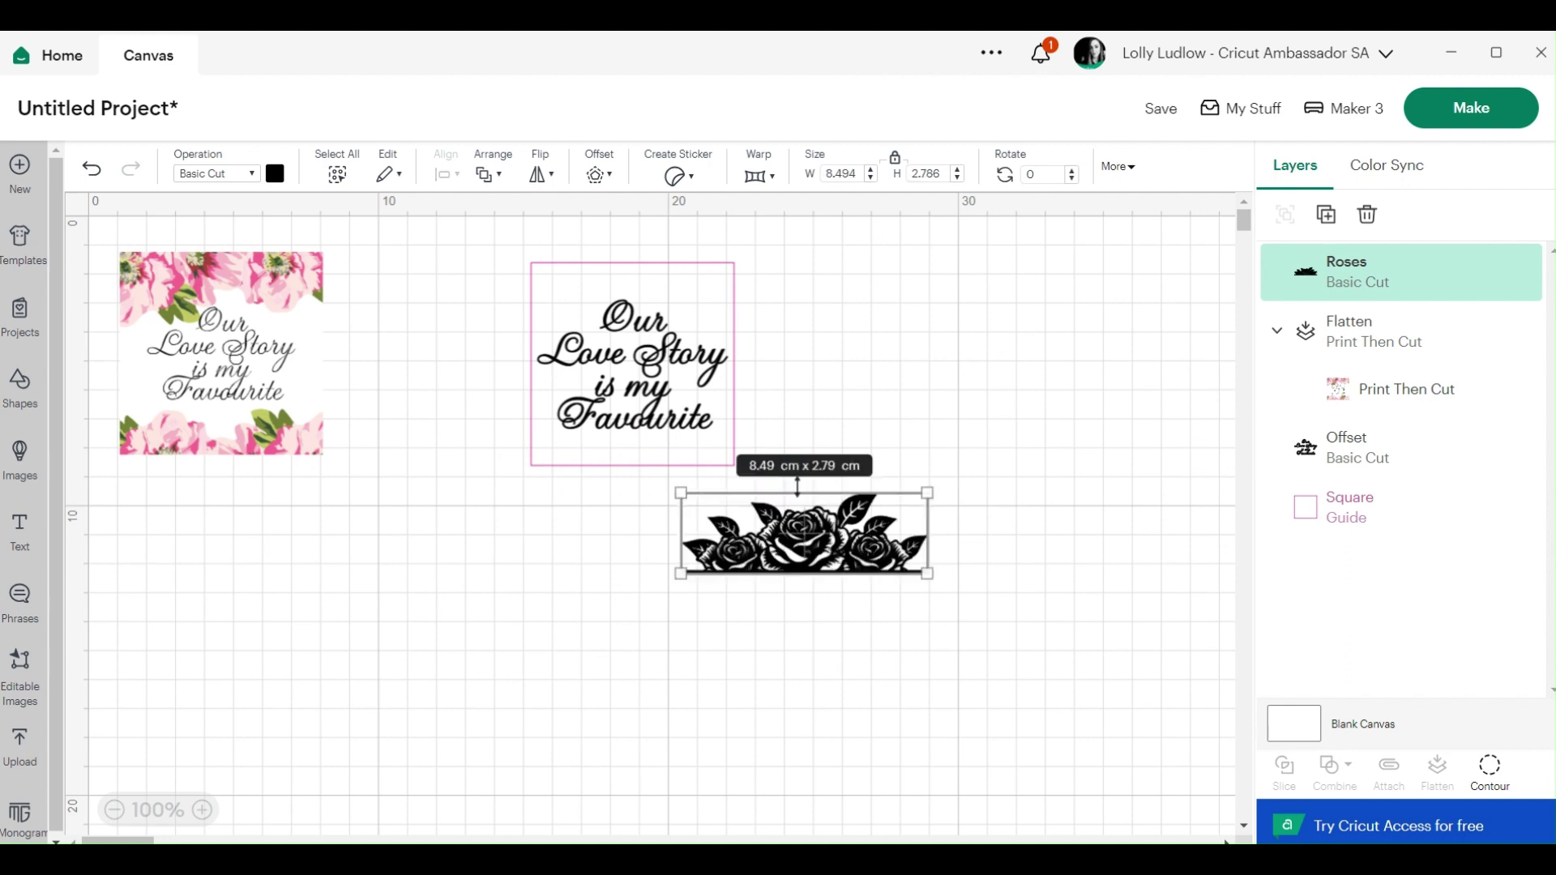
# Step: Move the guide square and its text down and left, and fit the roses on the square's upper edge at about 7.74 × 2.54 cm
pyautogui.moveTo(699, 330); pyautogui.dragTo(549, 525)
pyautogui.click(771, 382)
pyautogui.moveTo(860, 541); pyautogui.dragTo(582, 427)
# Step: Duplicate the roses border, flip the copy vertically and place it along the lower edge of the guide square
pyautogui.rightClick(550, 423)
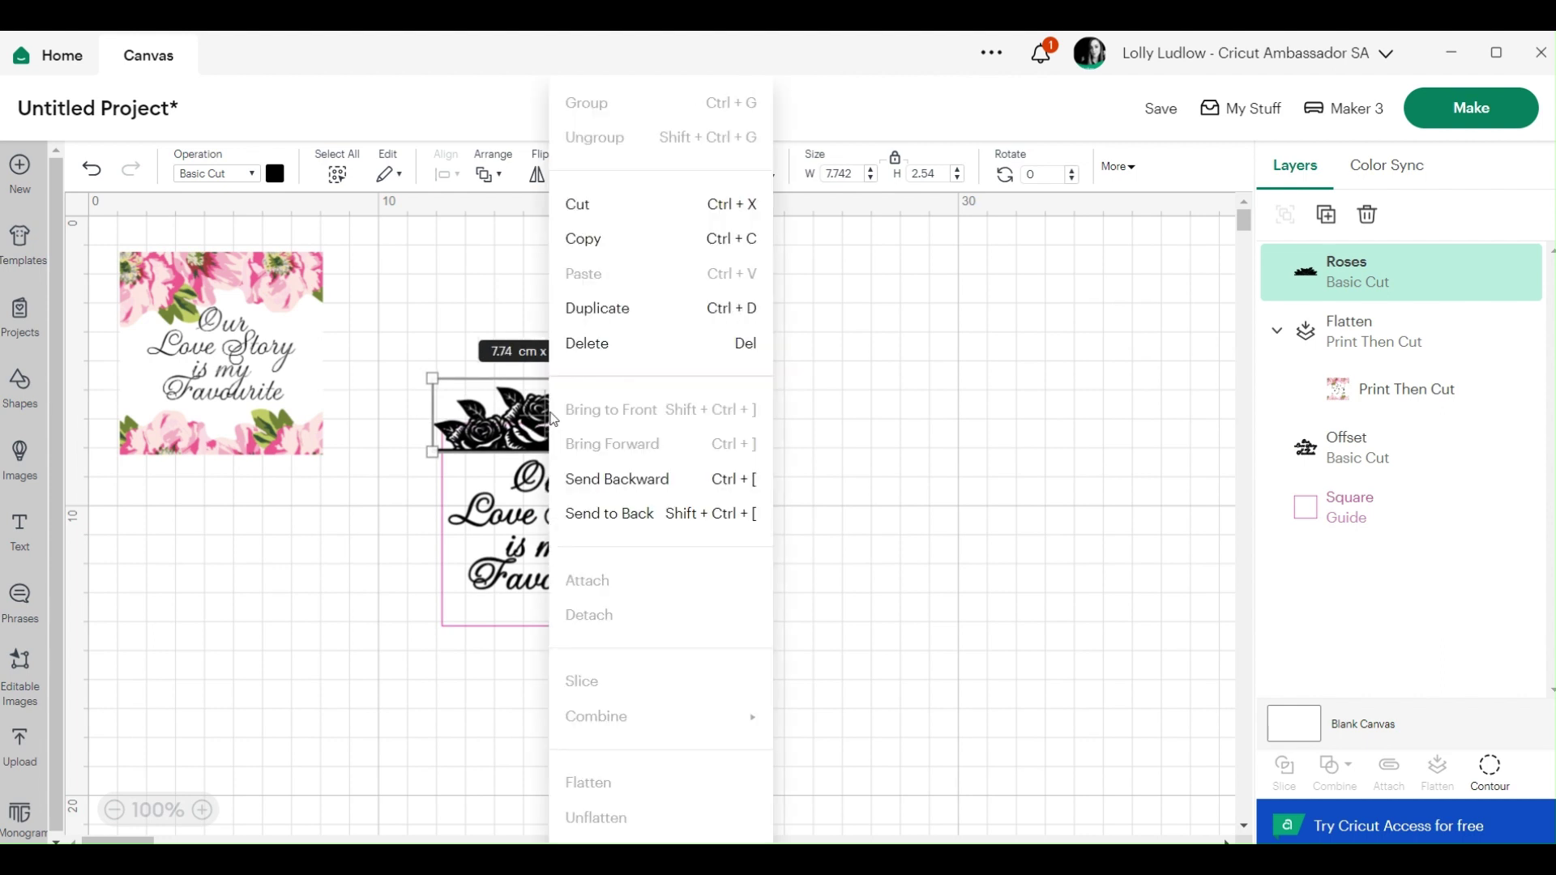
pyautogui.click(601, 308)
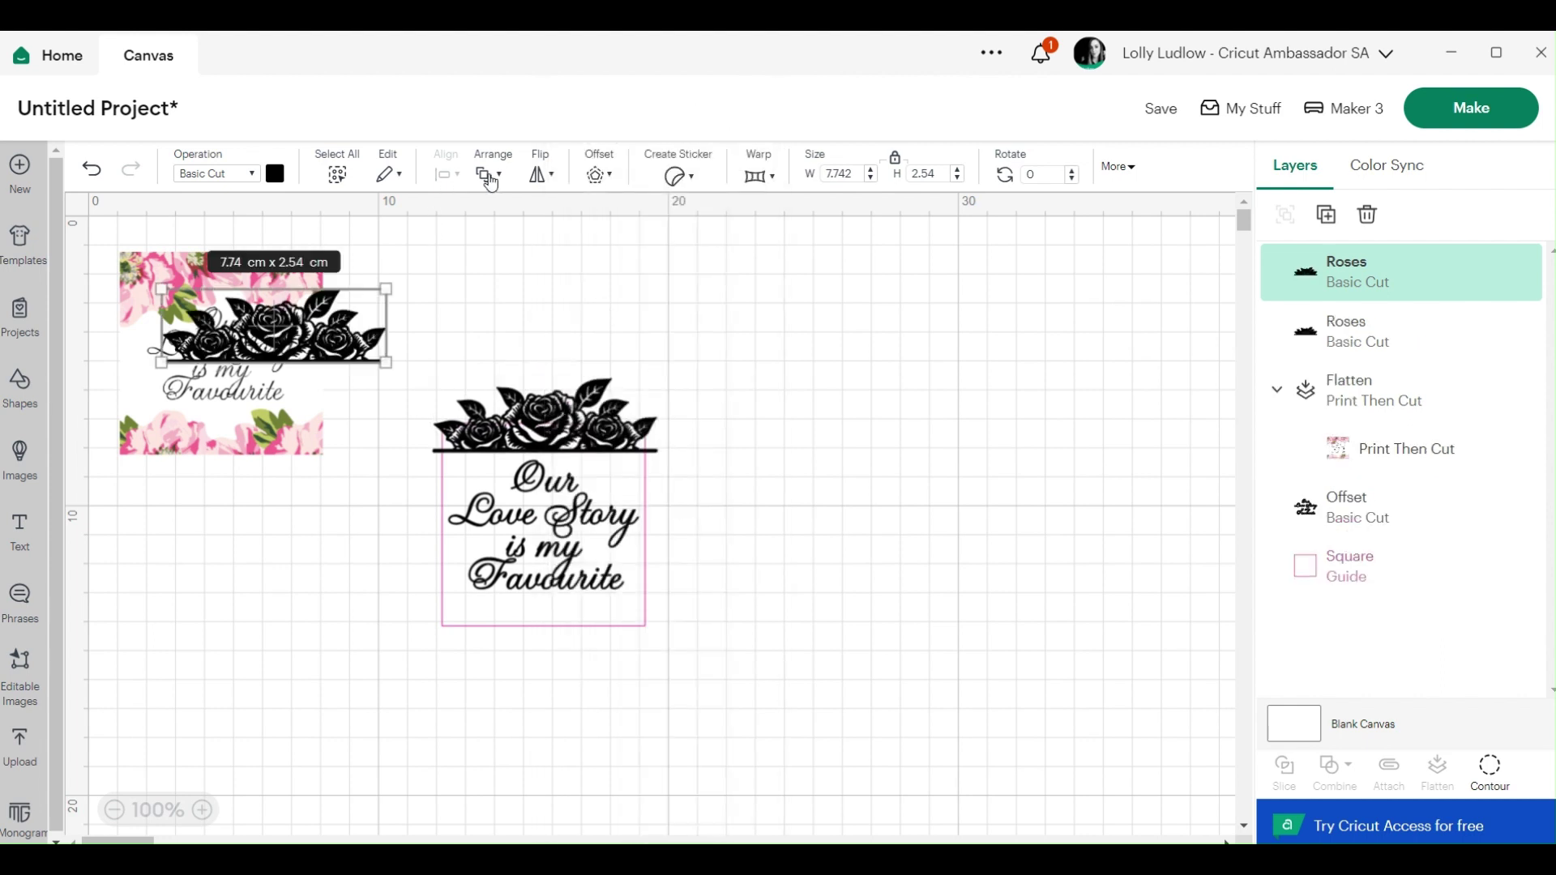
pyautogui.click(544, 176)
pyautogui.click(602, 251)
pyautogui.click(610, 290)
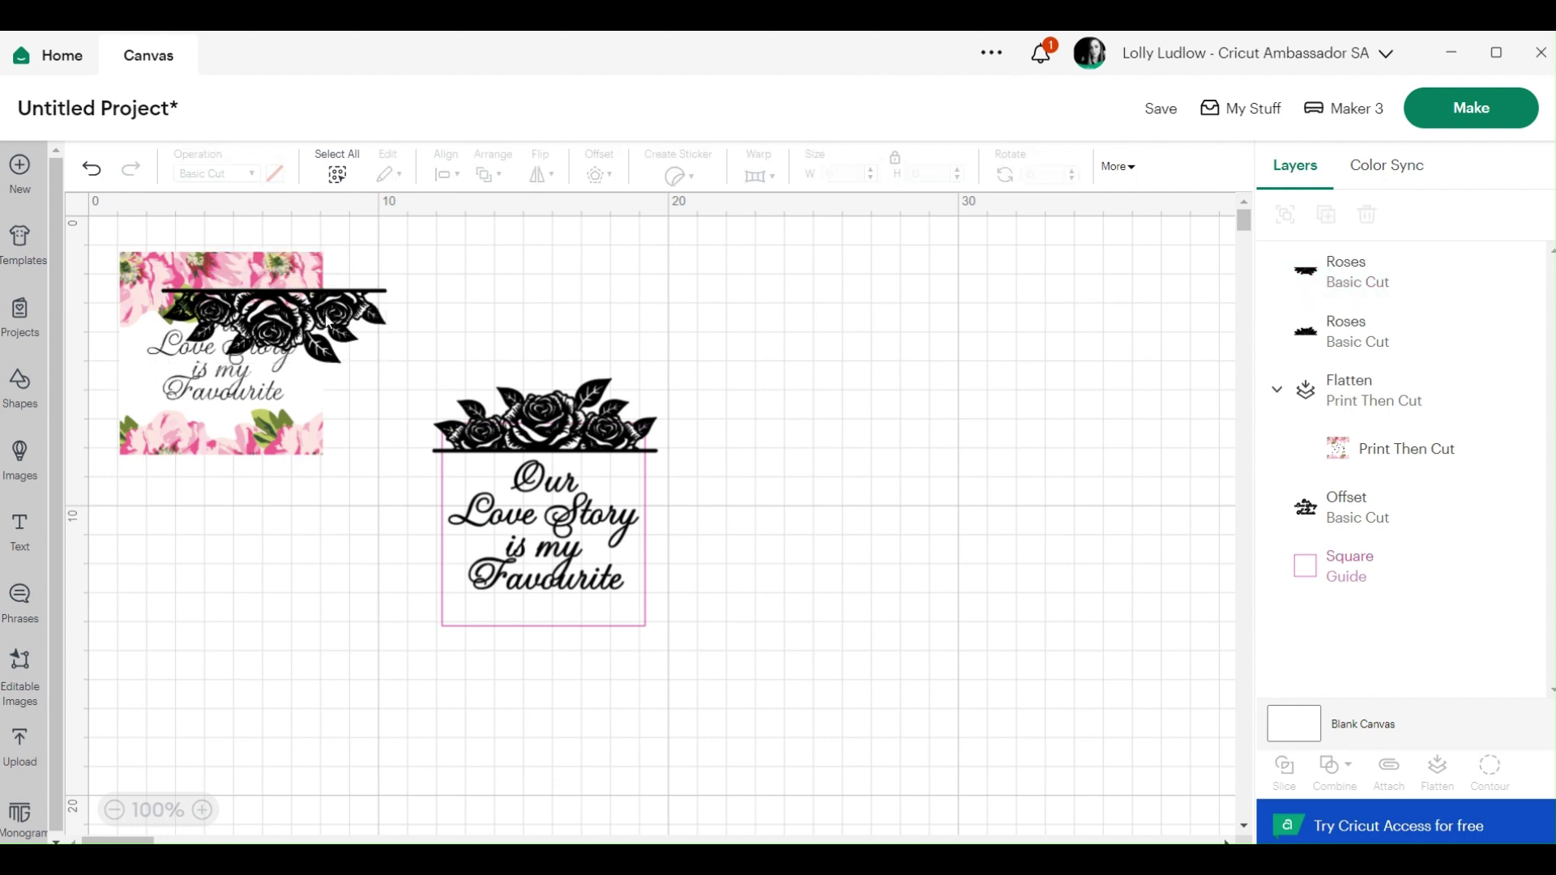
pyautogui.moveTo(326, 321); pyautogui.dragTo(597, 639)
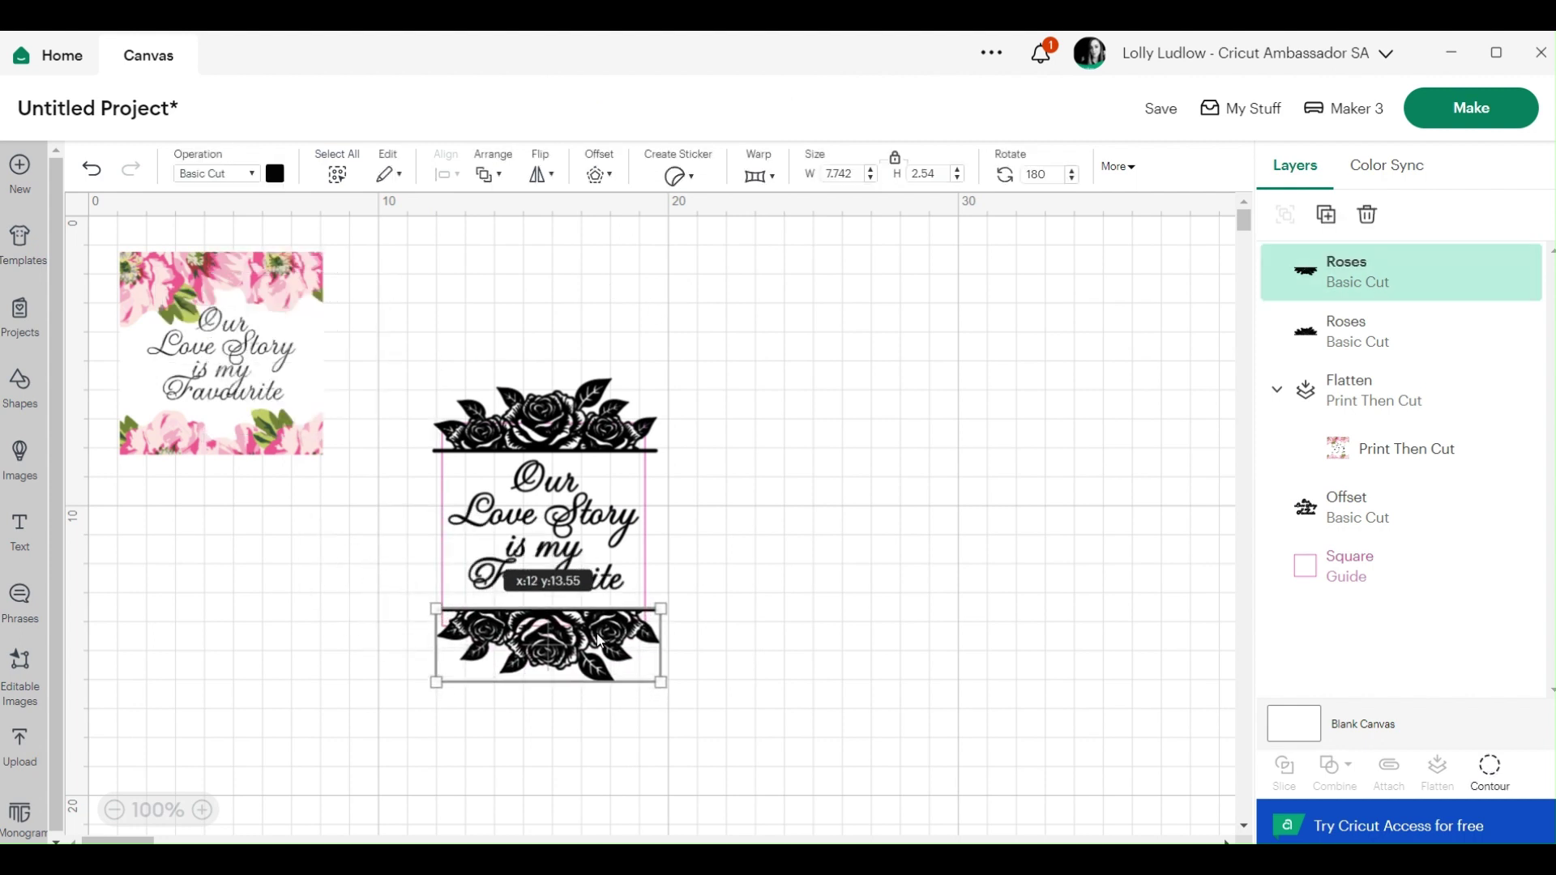
pyautogui.click(813, 548)
# Step: Center both roses borders, the offset text and the guide square horizontally on each other
pyautogui.moveTo(418, 320); pyautogui.dragTo(672, 650)
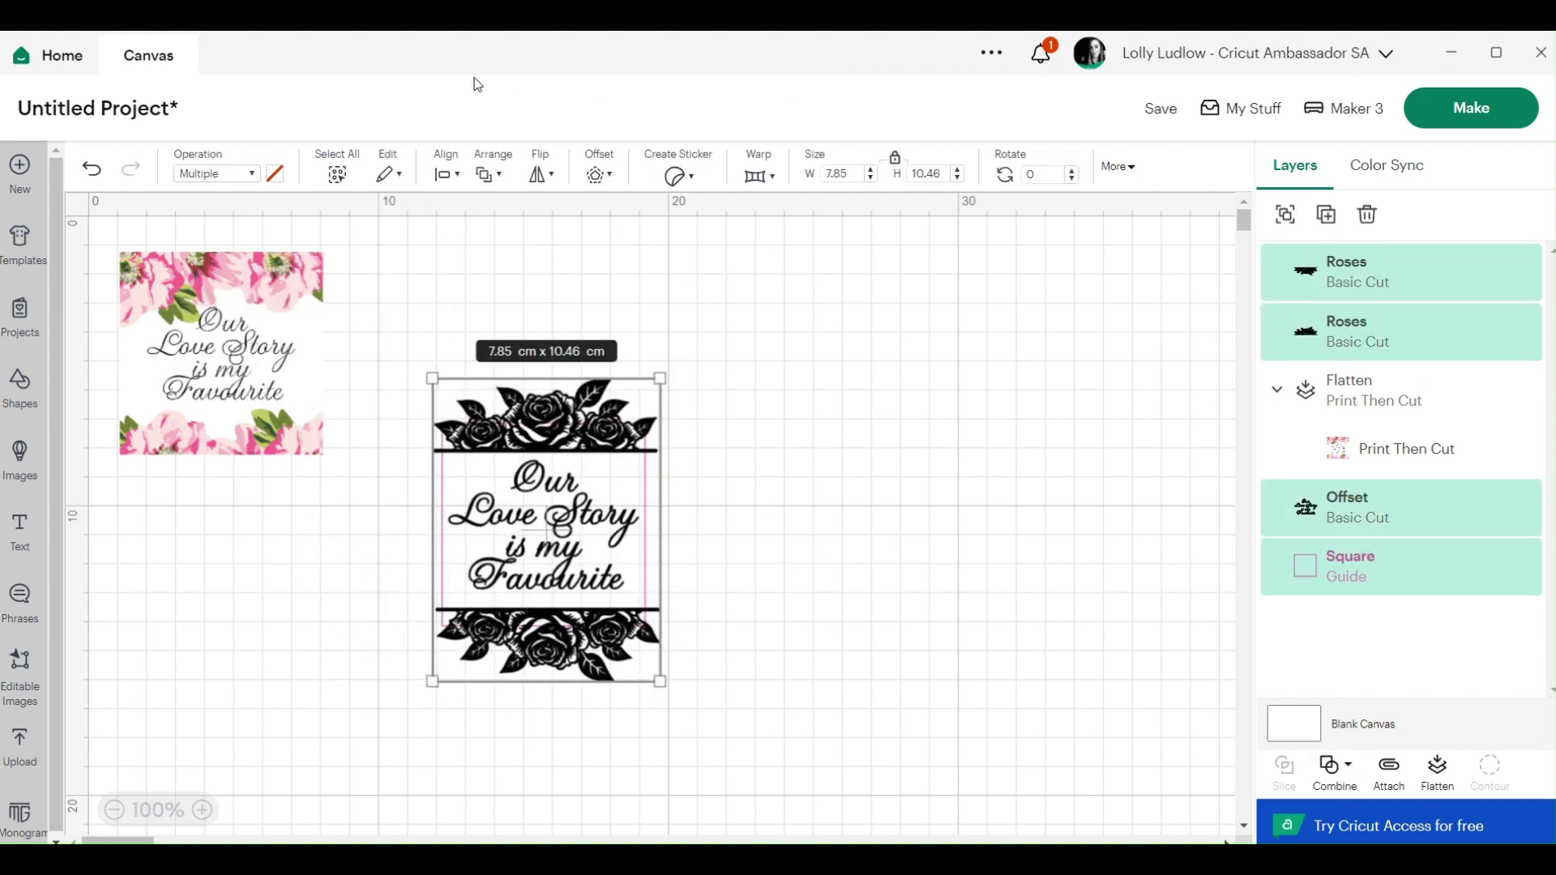
pyautogui.click(447, 173)
pyautogui.click(528, 288)
pyautogui.click(809, 336)
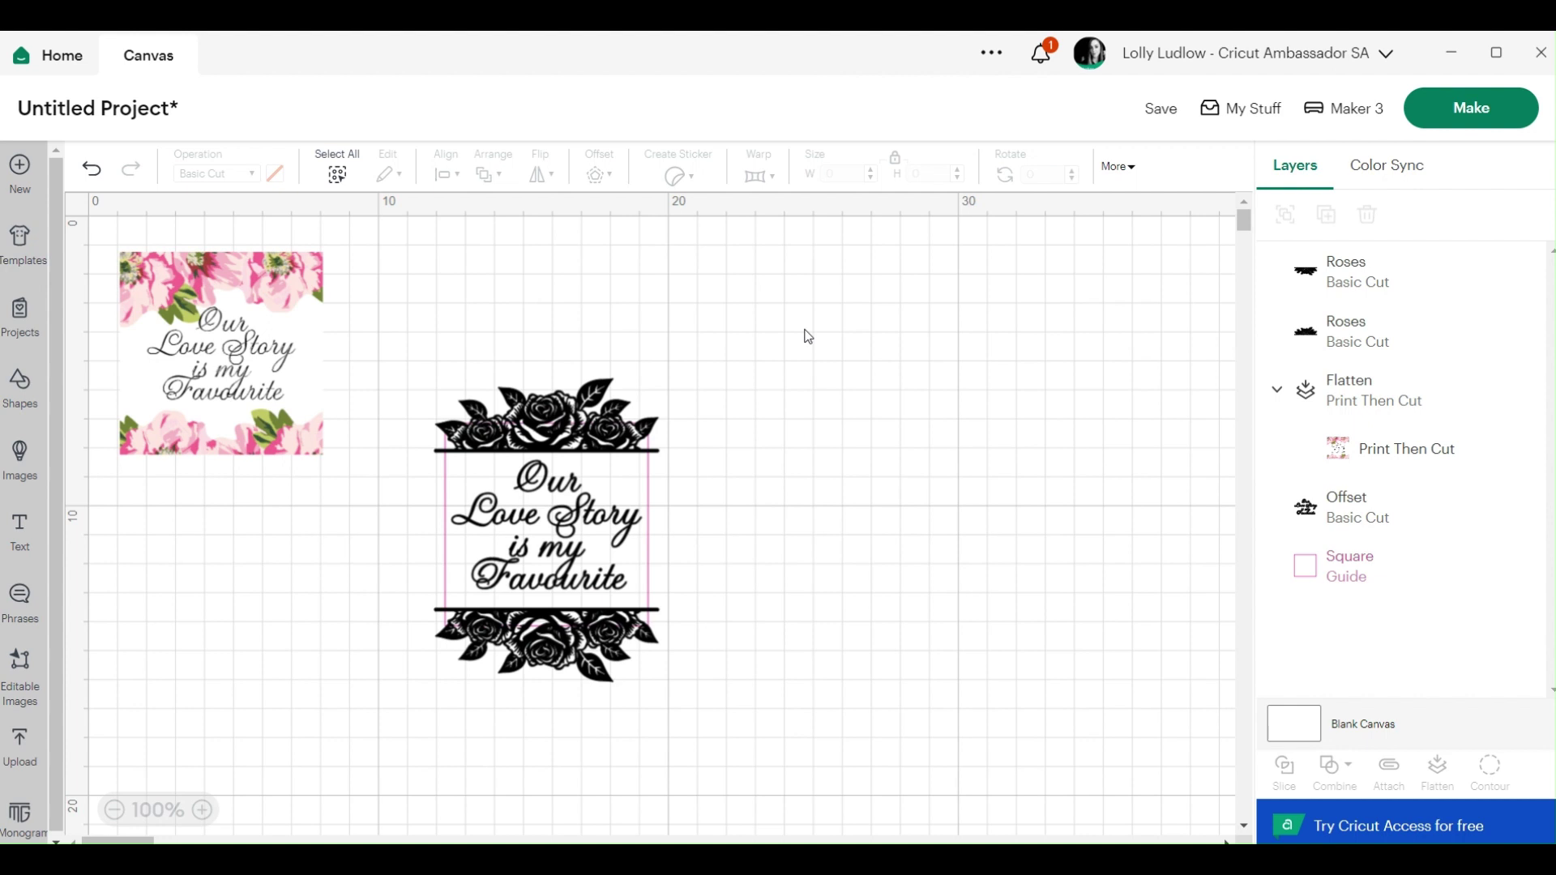
# Step: Recolor the offset text between the roses borders to white
pyautogui.click(566, 521)
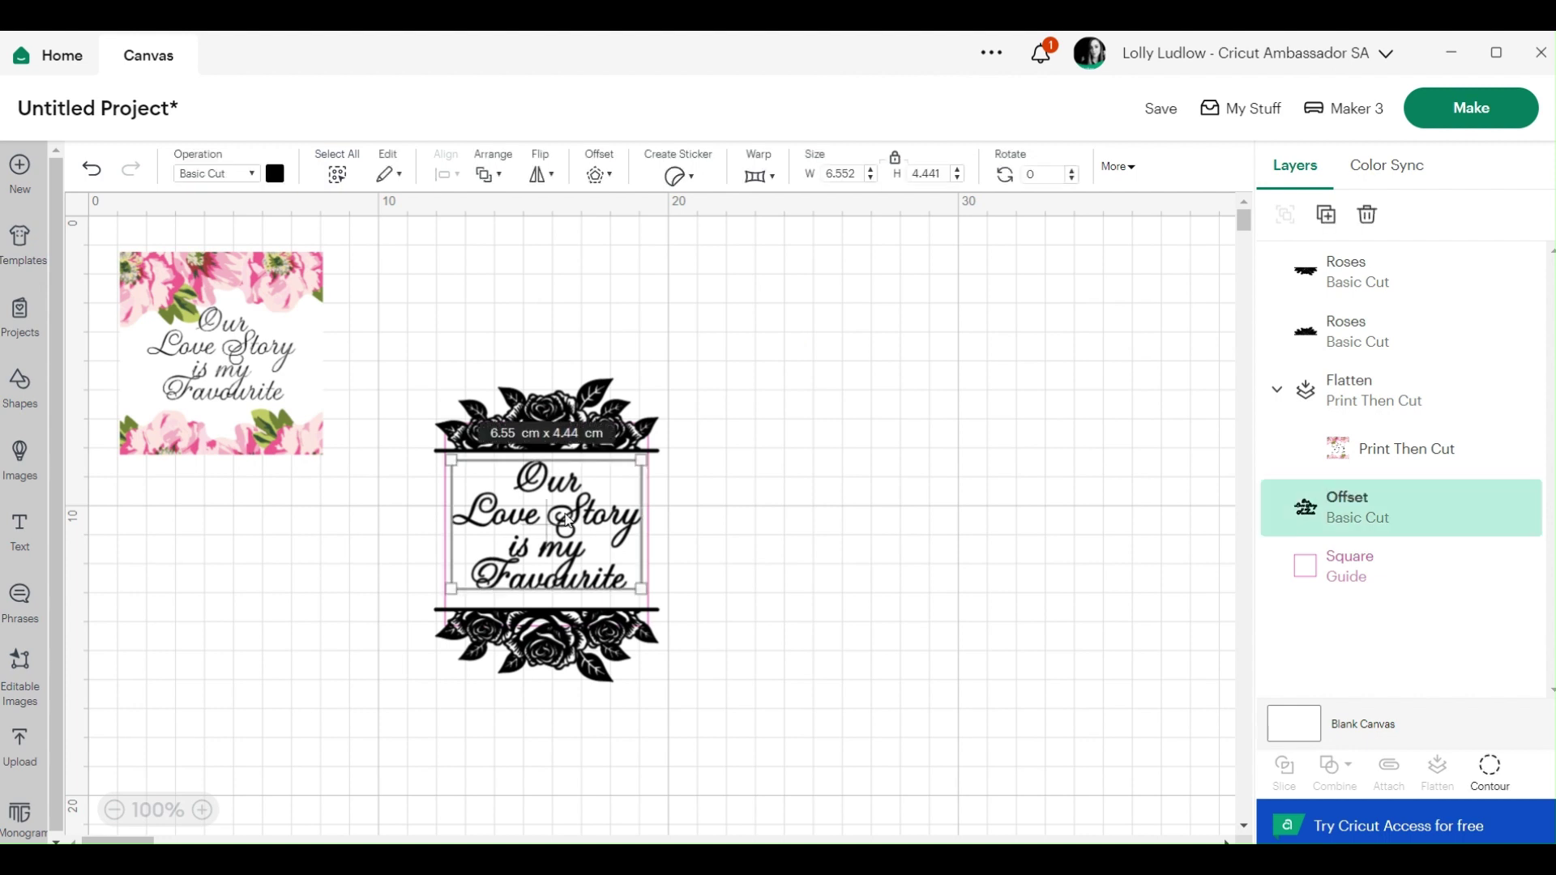
pyautogui.click(276, 173)
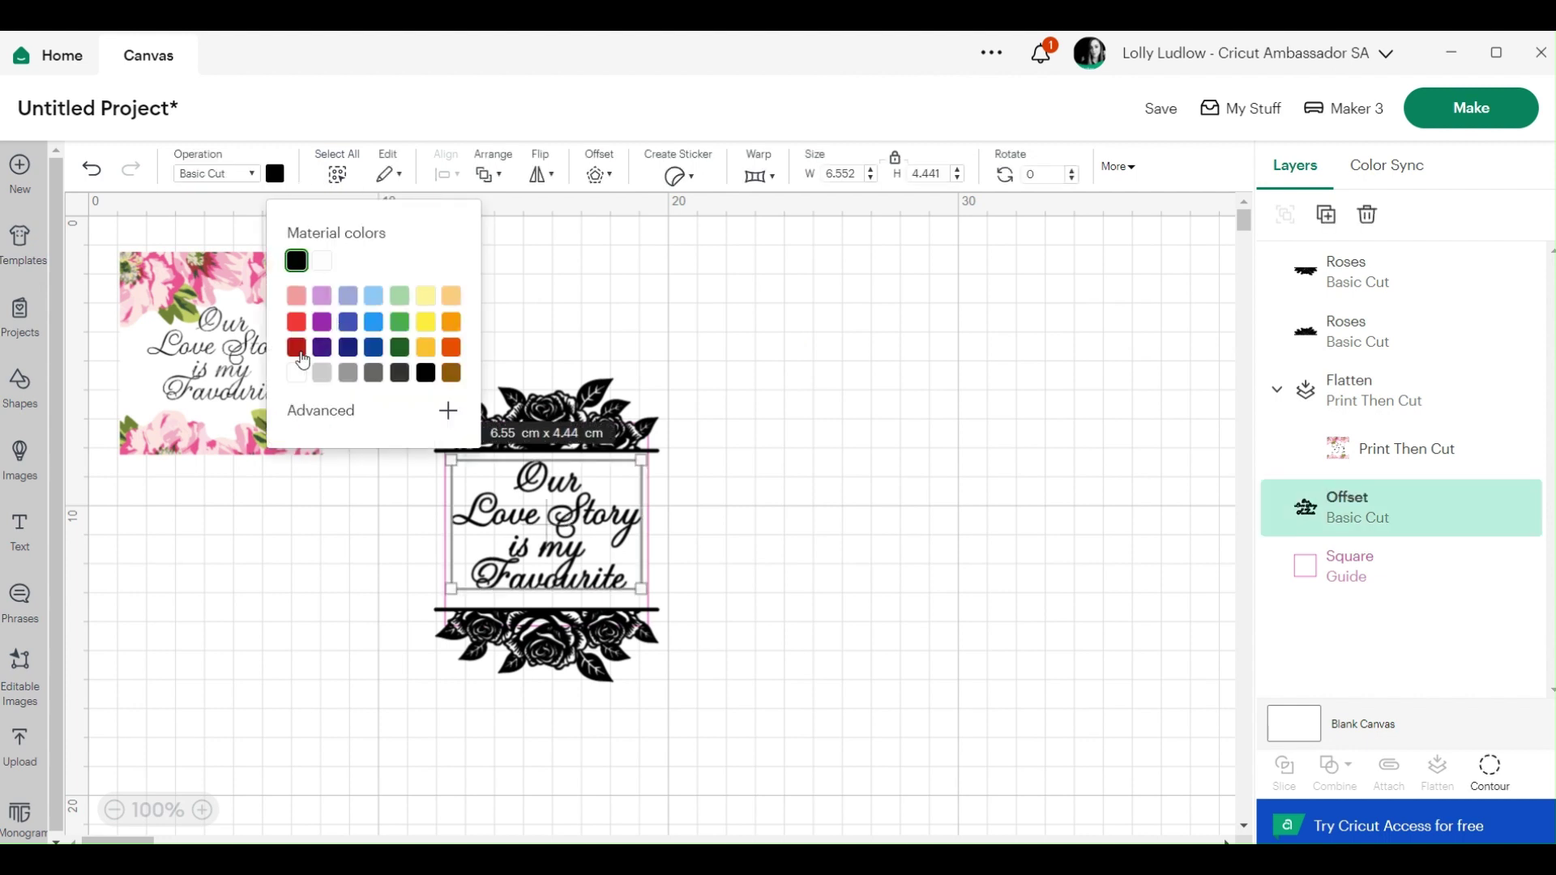
pyautogui.click(364, 366)
pyautogui.click(685, 348)
# Step: Recolor the upper roses border to light yellow
pyautogui.click(599, 409)
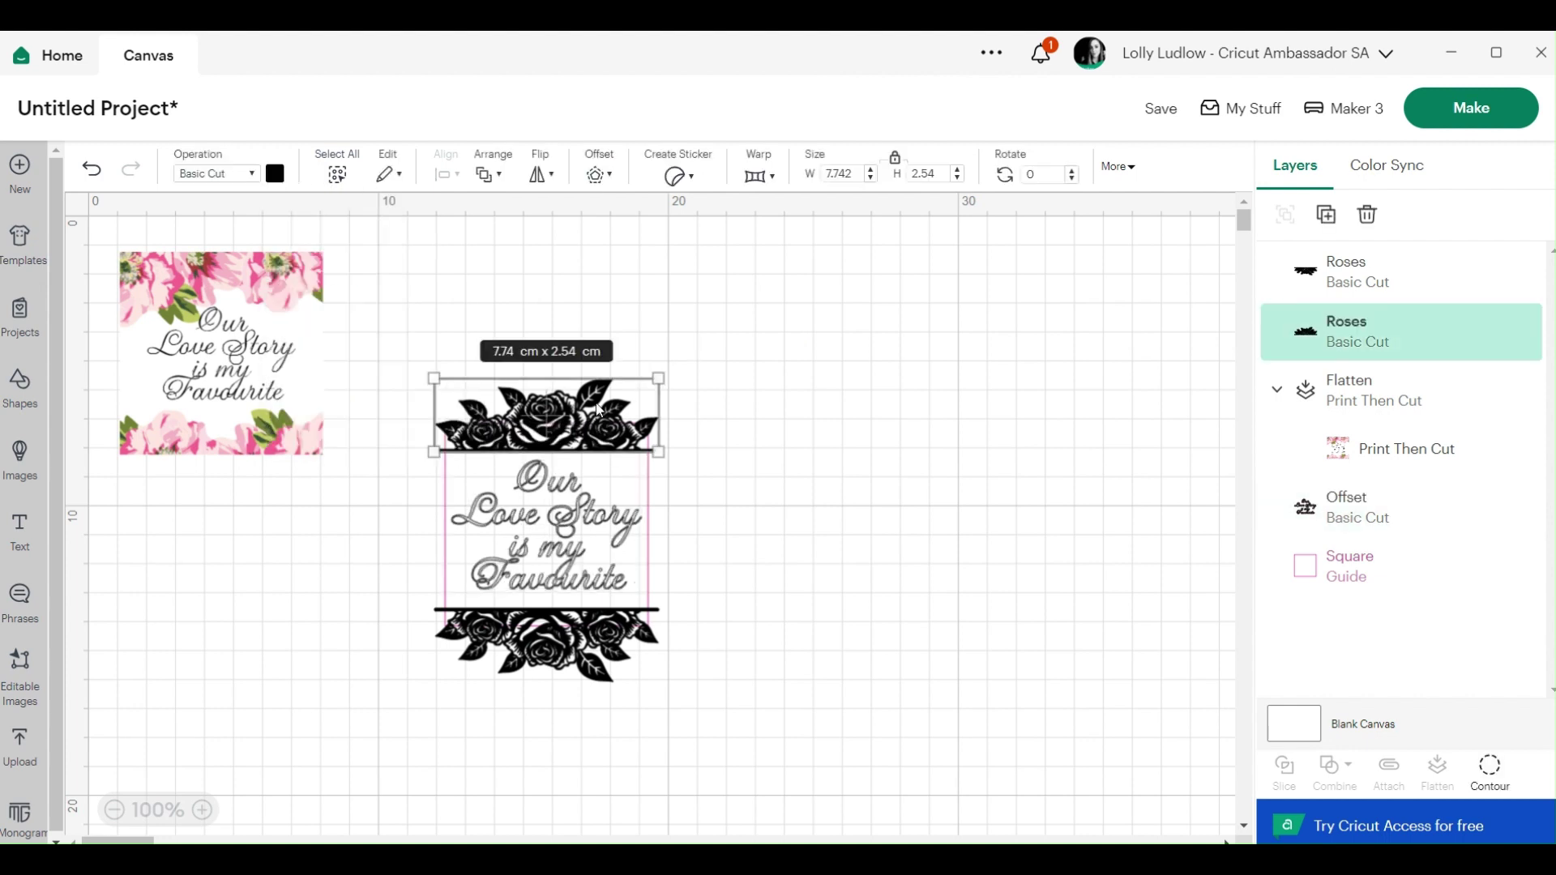
pyautogui.click(275, 173)
pyautogui.click(426, 295)
pyautogui.click(682, 298)
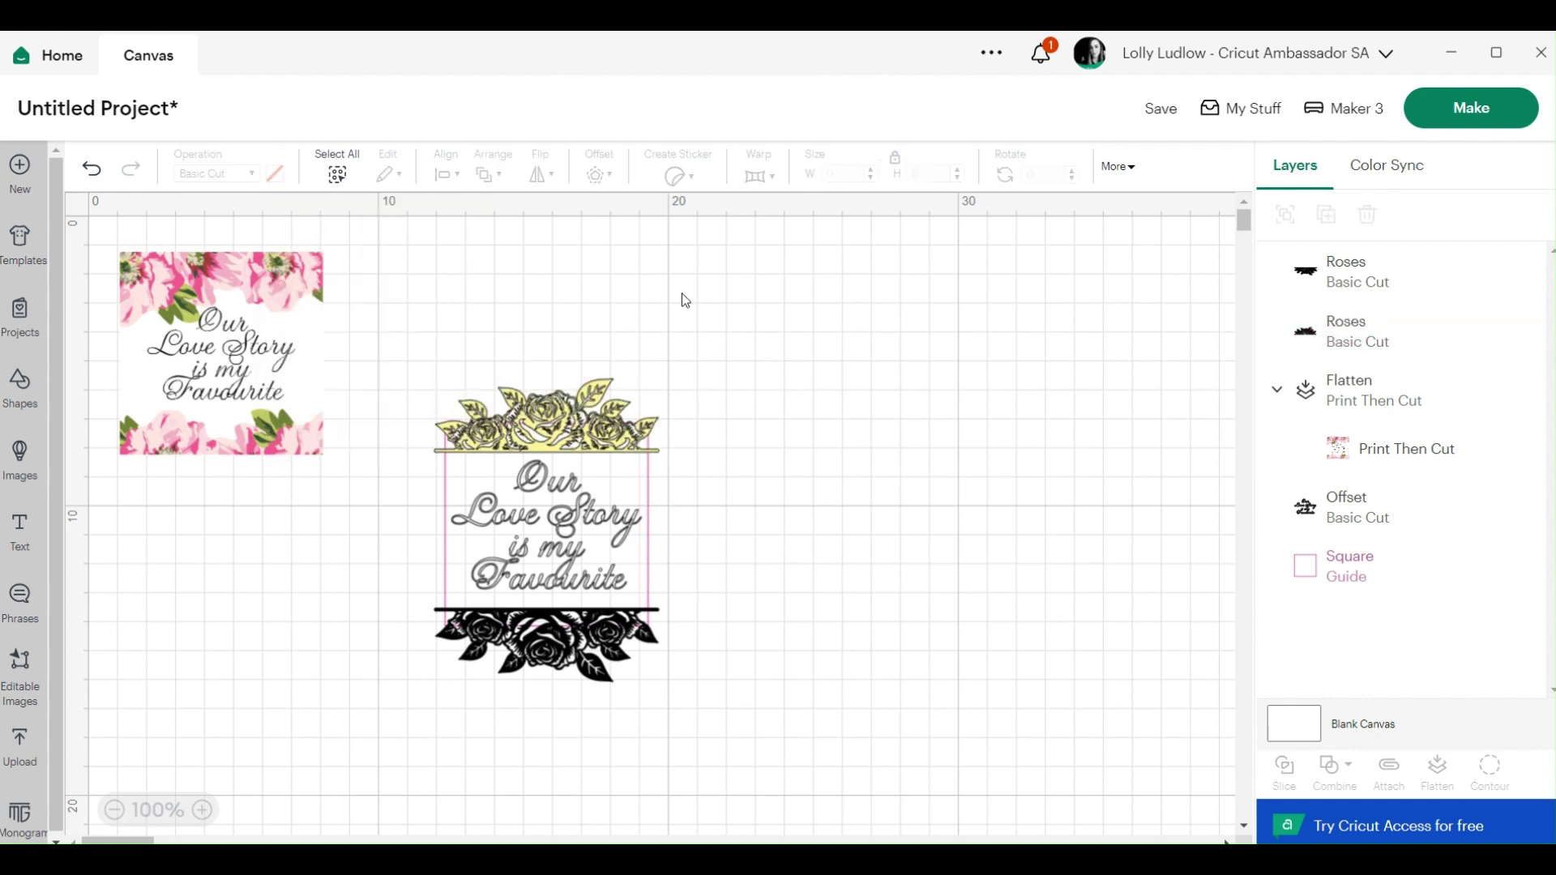
# Step: Recolor the lower roses border to light yellow
pyautogui.click(575, 621)
pyautogui.click(276, 175)
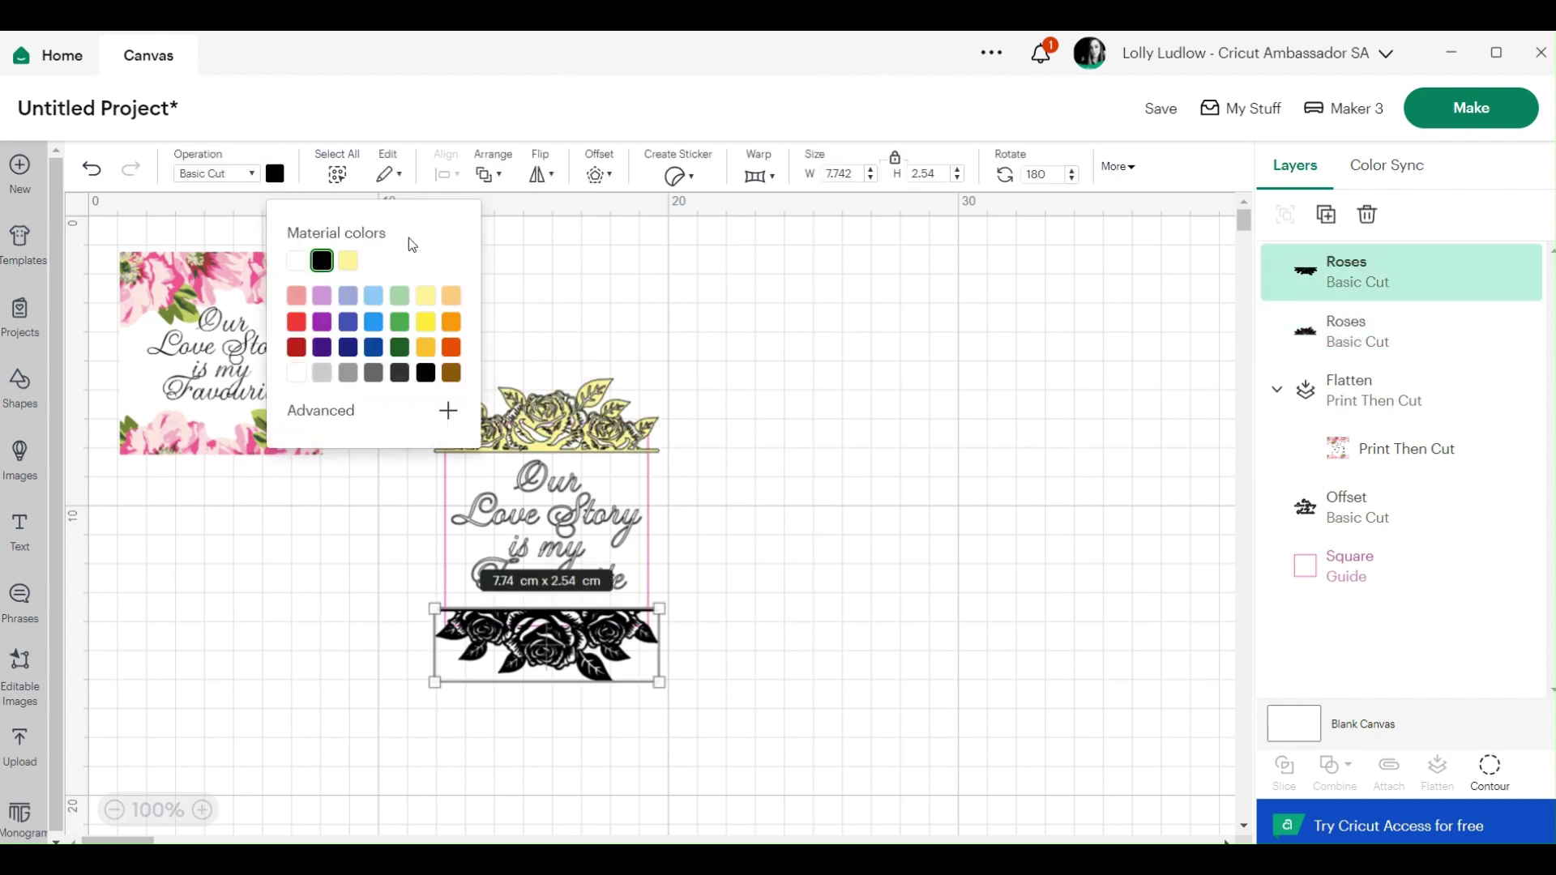
pyautogui.click(426, 295)
pyautogui.click(717, 297)
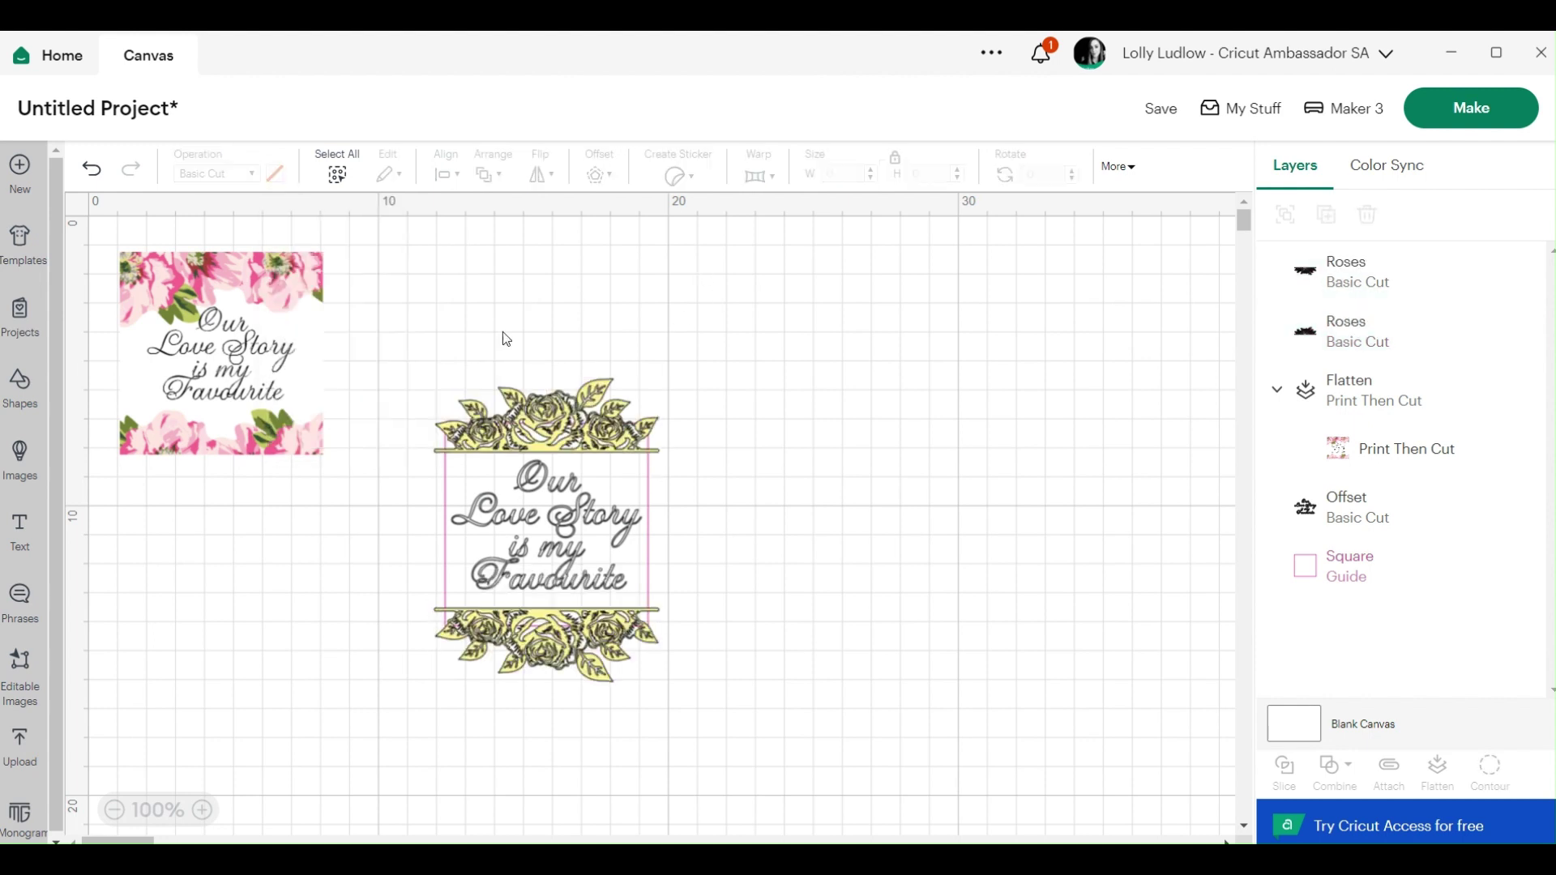
# Step: Nudge the lower roses border slightly closer to the text and shift the upper border to line up with it
pyautogui.click(594, 649)
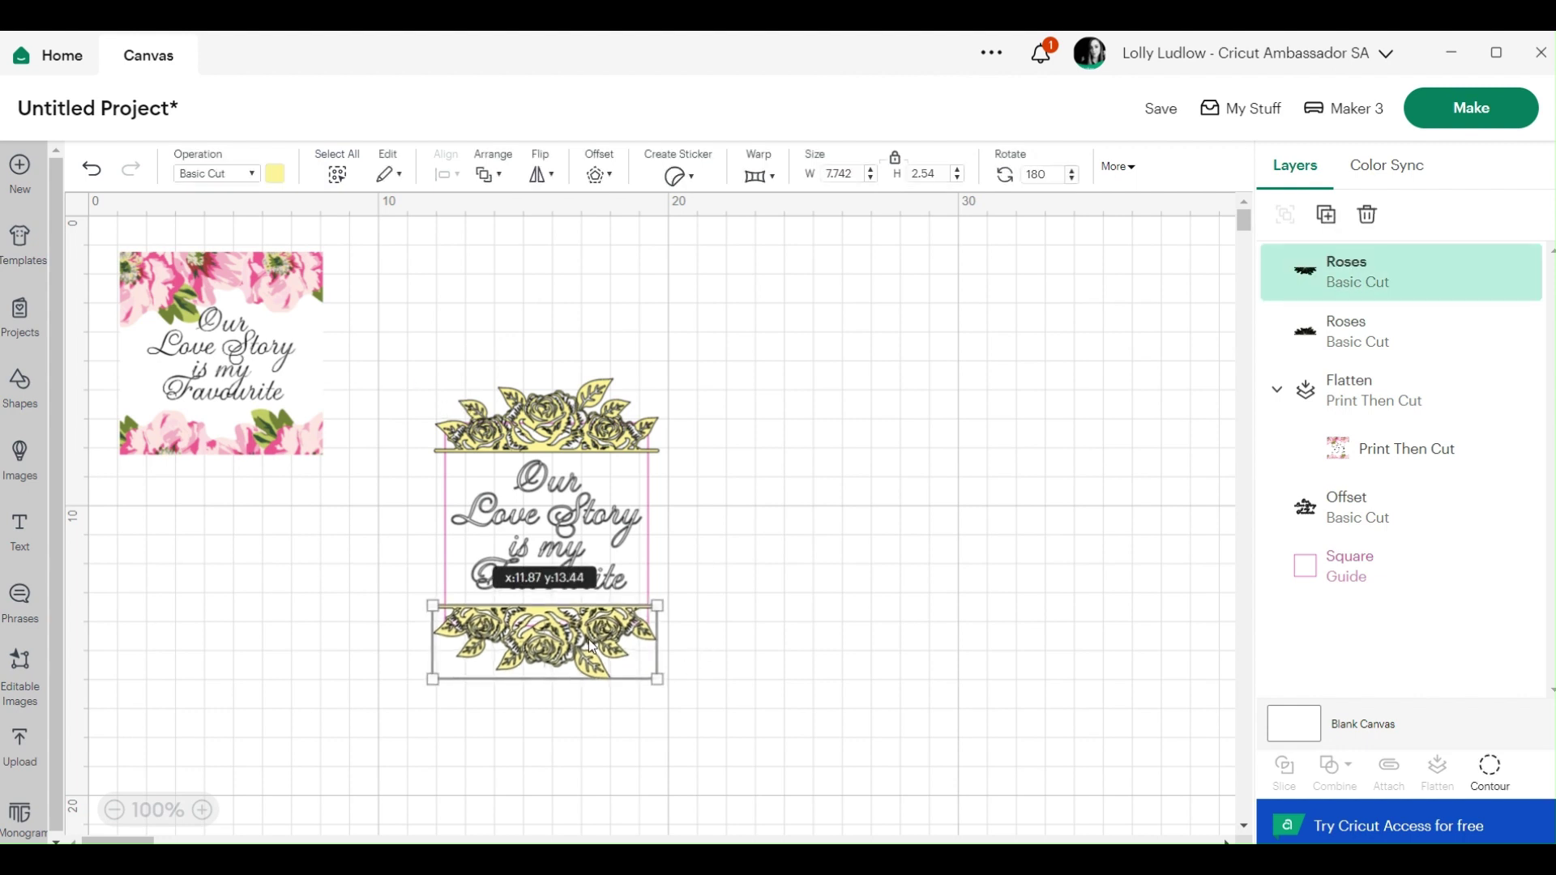
pyautogui.click(770, 533)
pyautogui.click(605, 439)
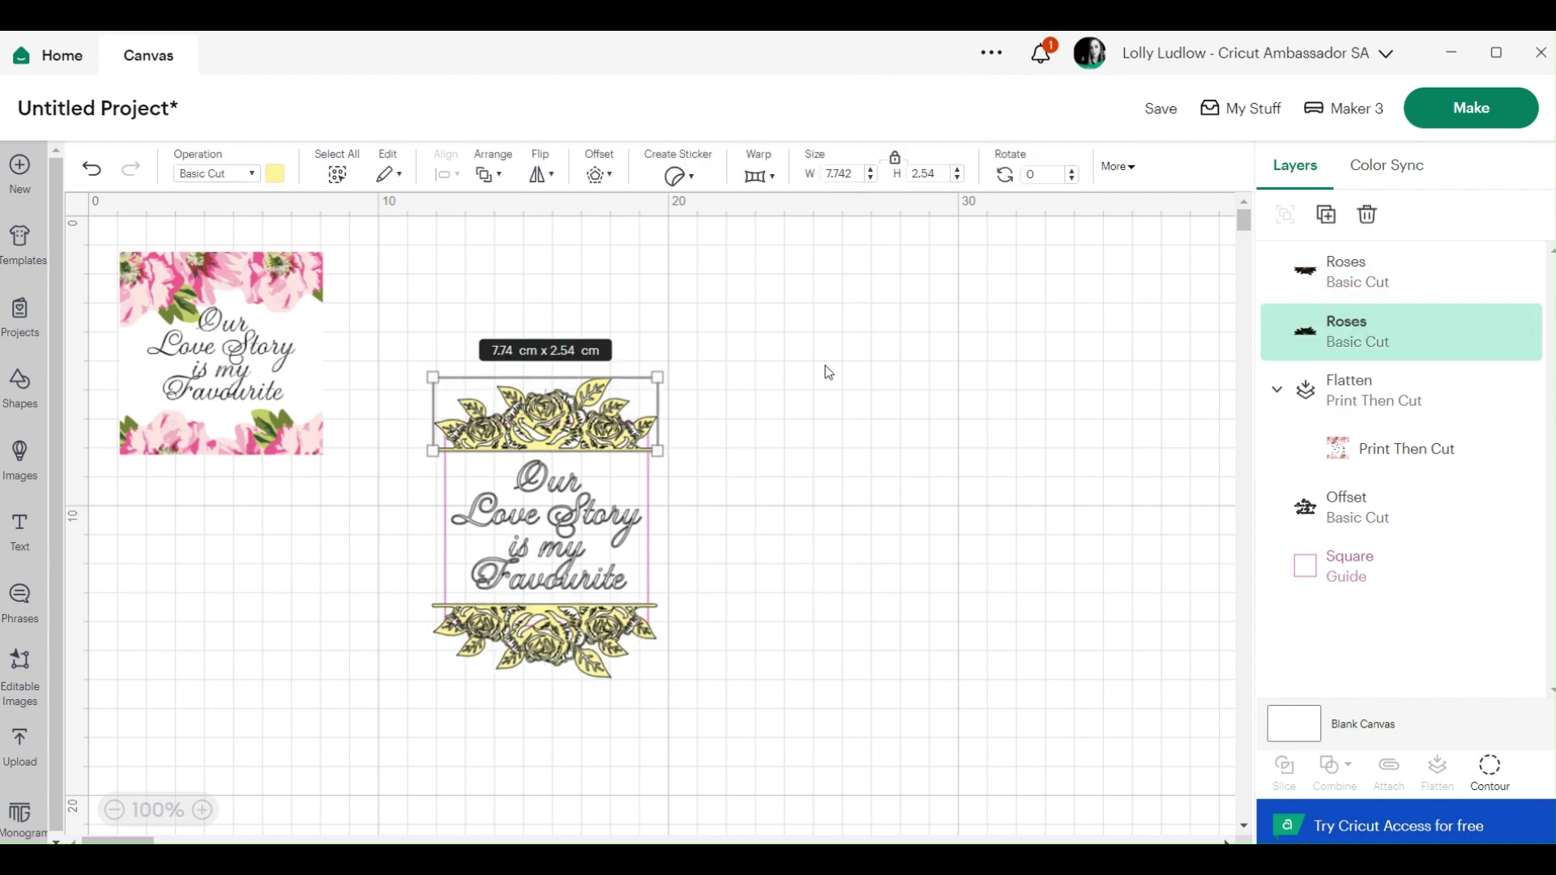
pyautogui.click(516, 355)
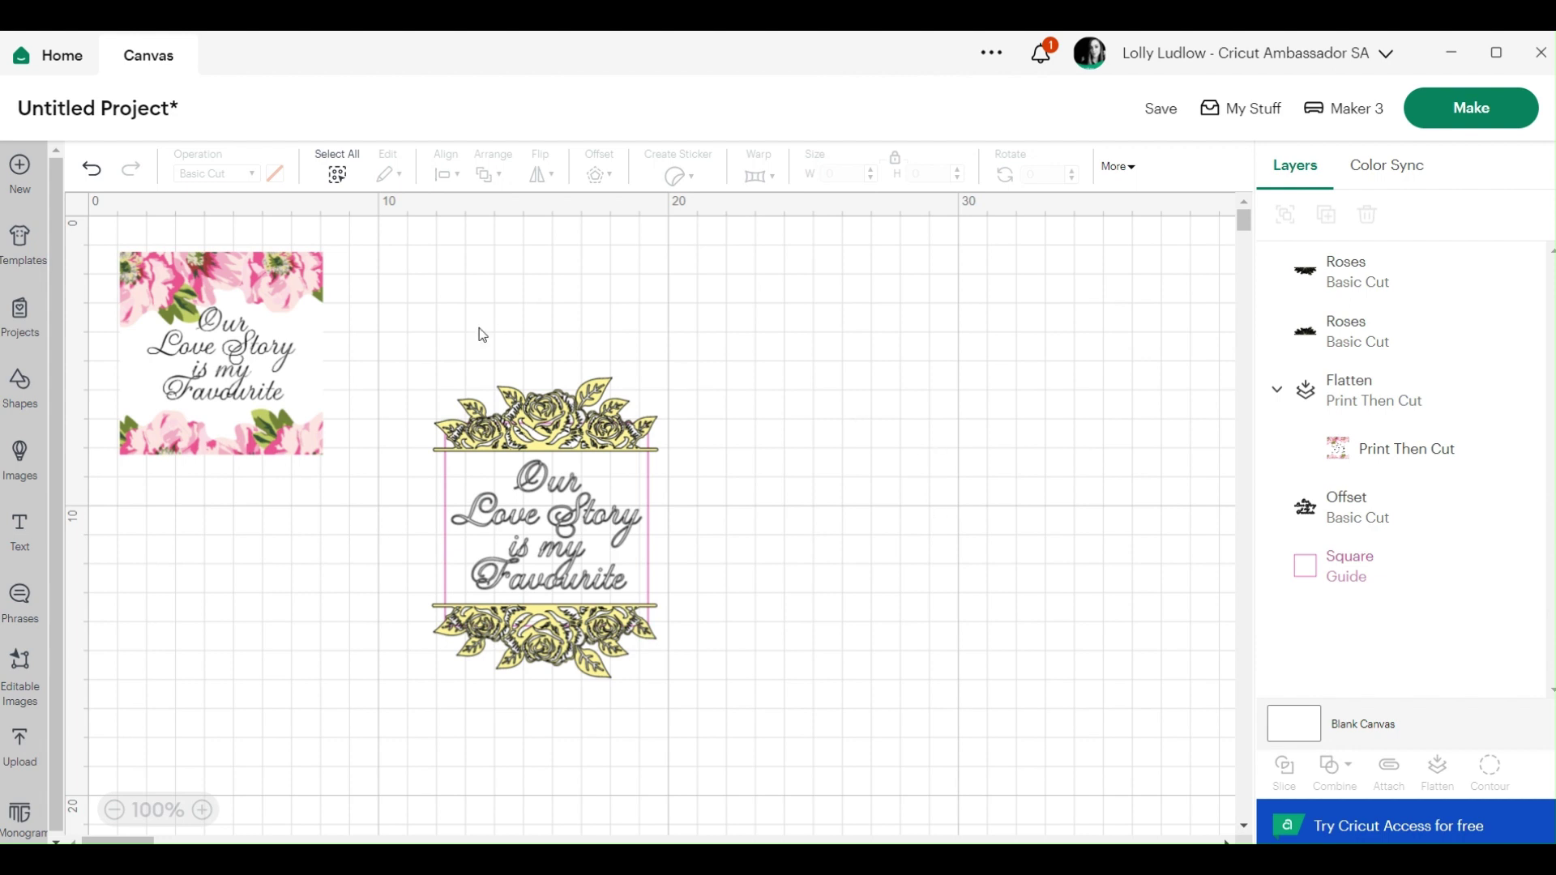
# Step: Move both roses borders, the offset text and the guide square together beside the floral design
pyautogui.moveTo(408, 369); pyautogui.dragTo(498, 589)
pyautogui.moveTo(560, 530); pyautogui.dragTo(498, 381)
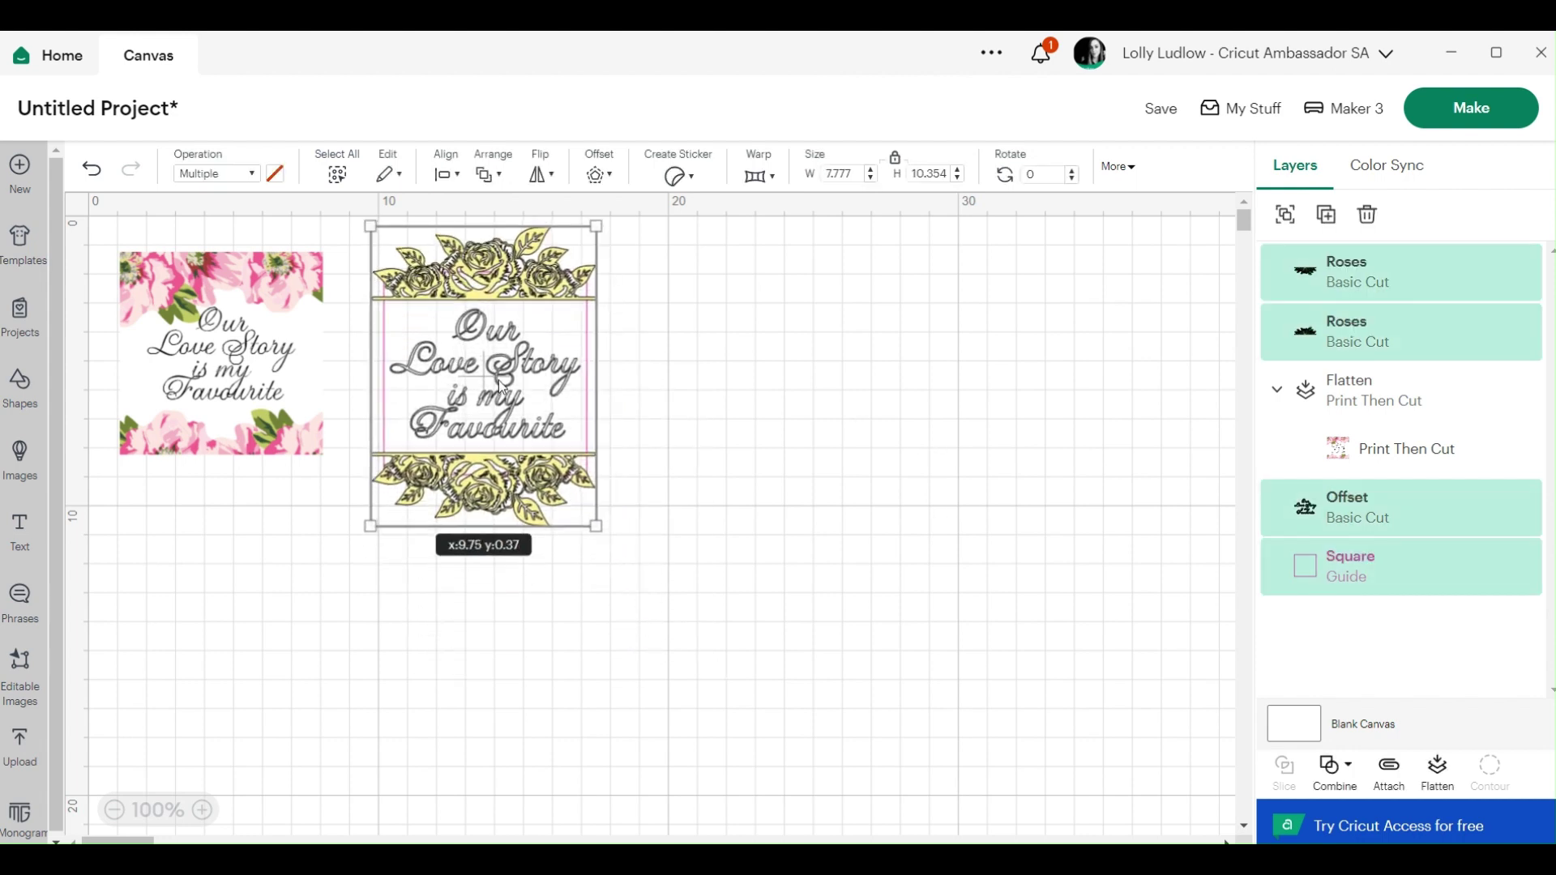
pyautogui.click(878, 441)
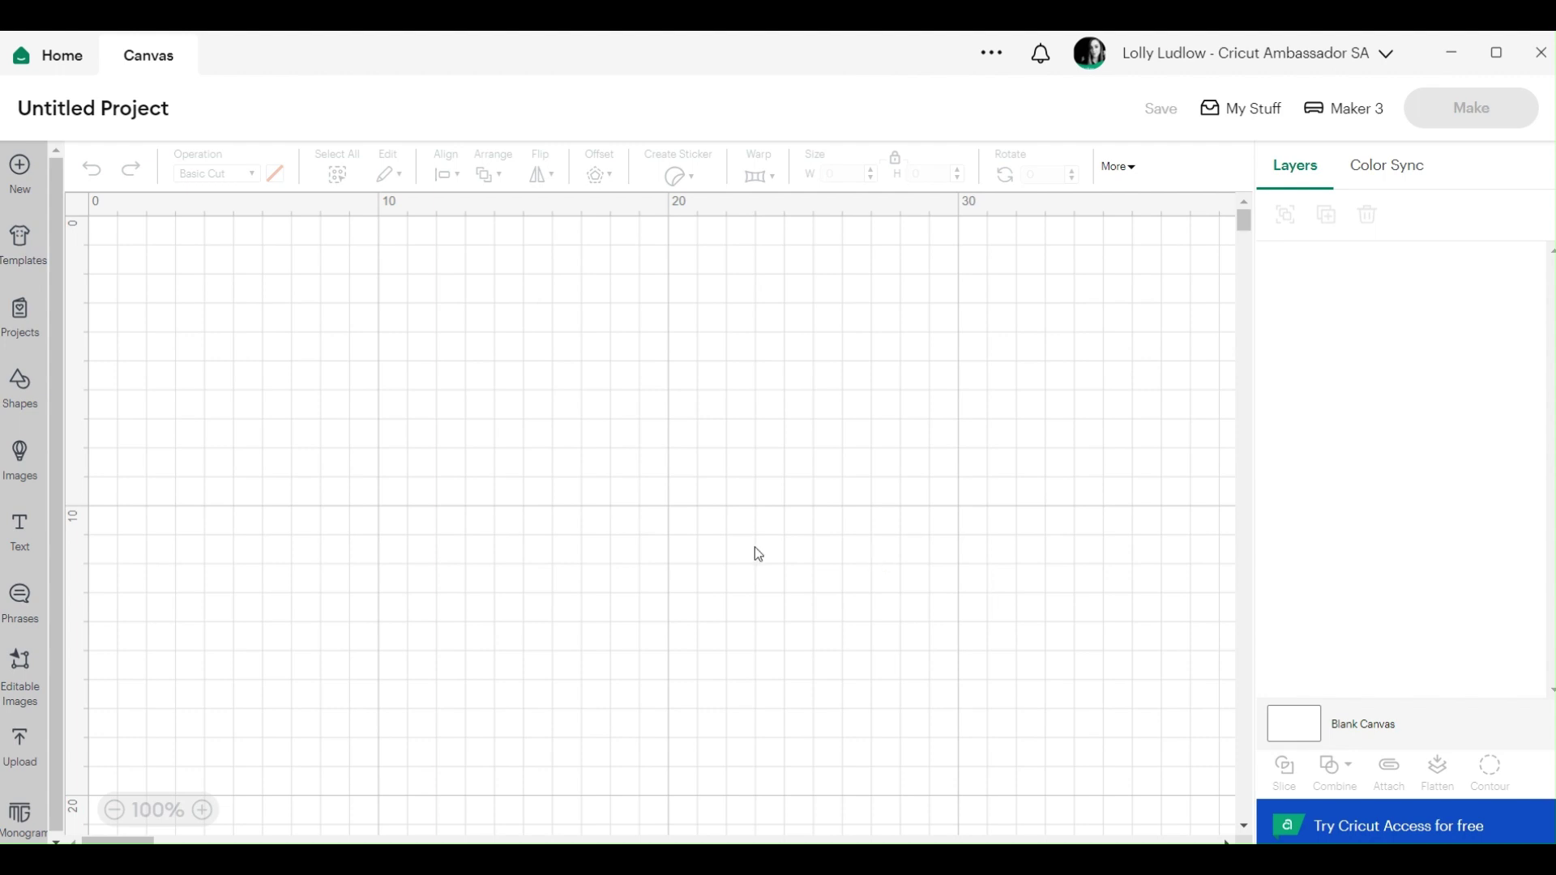
# Step: Insert an oval, duplicate it and stretch the copy with unlocked proportions to about 12.8 × 4.2 cm
pyautogui.click(19, 388)
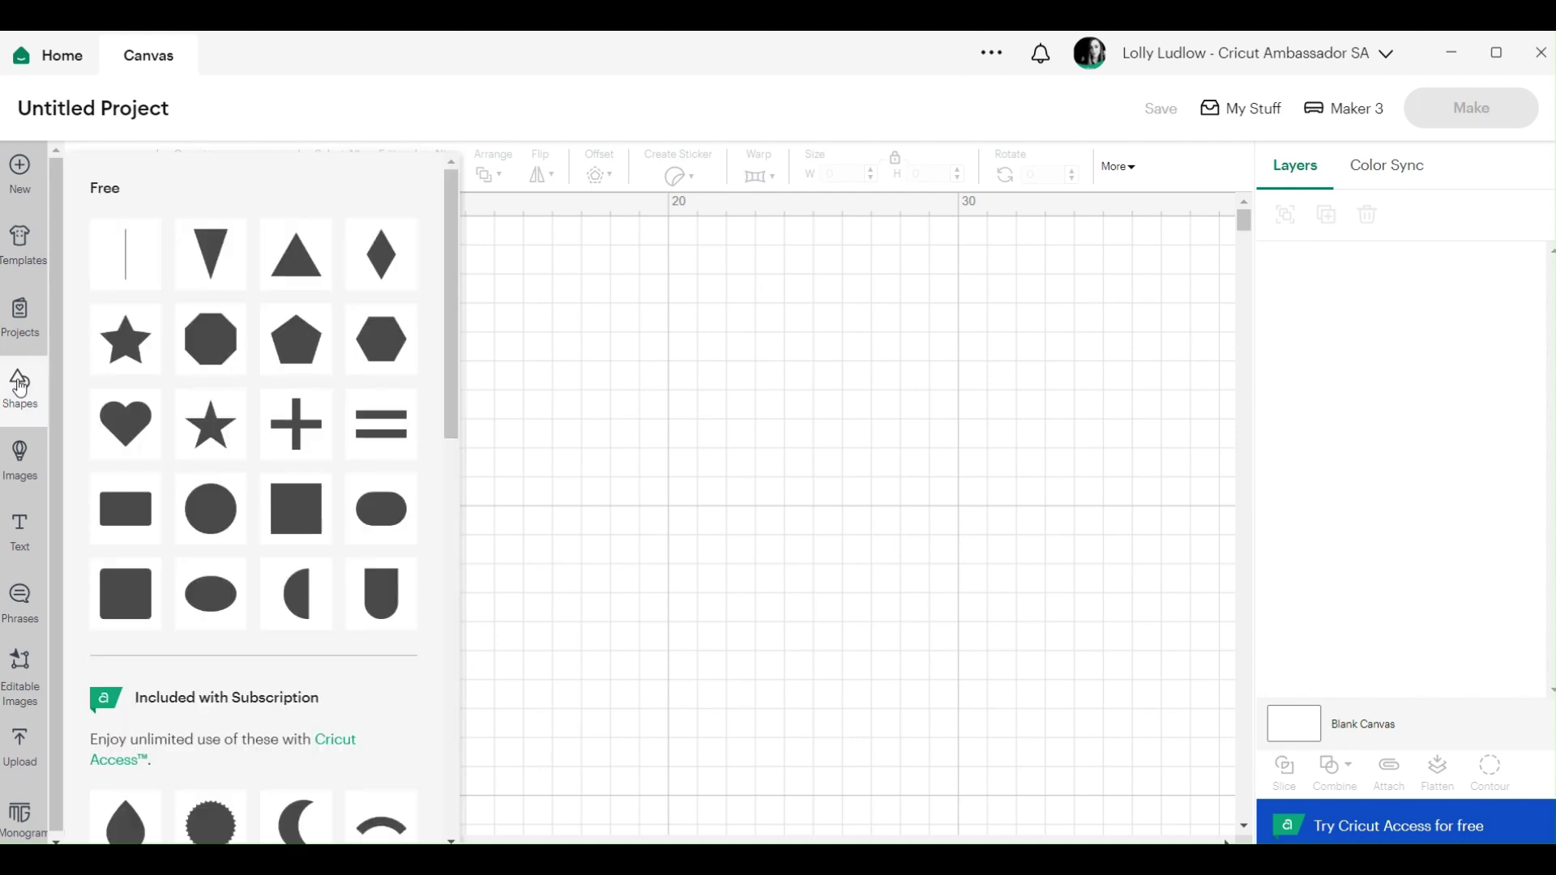
pyautogui.click(226, 596)
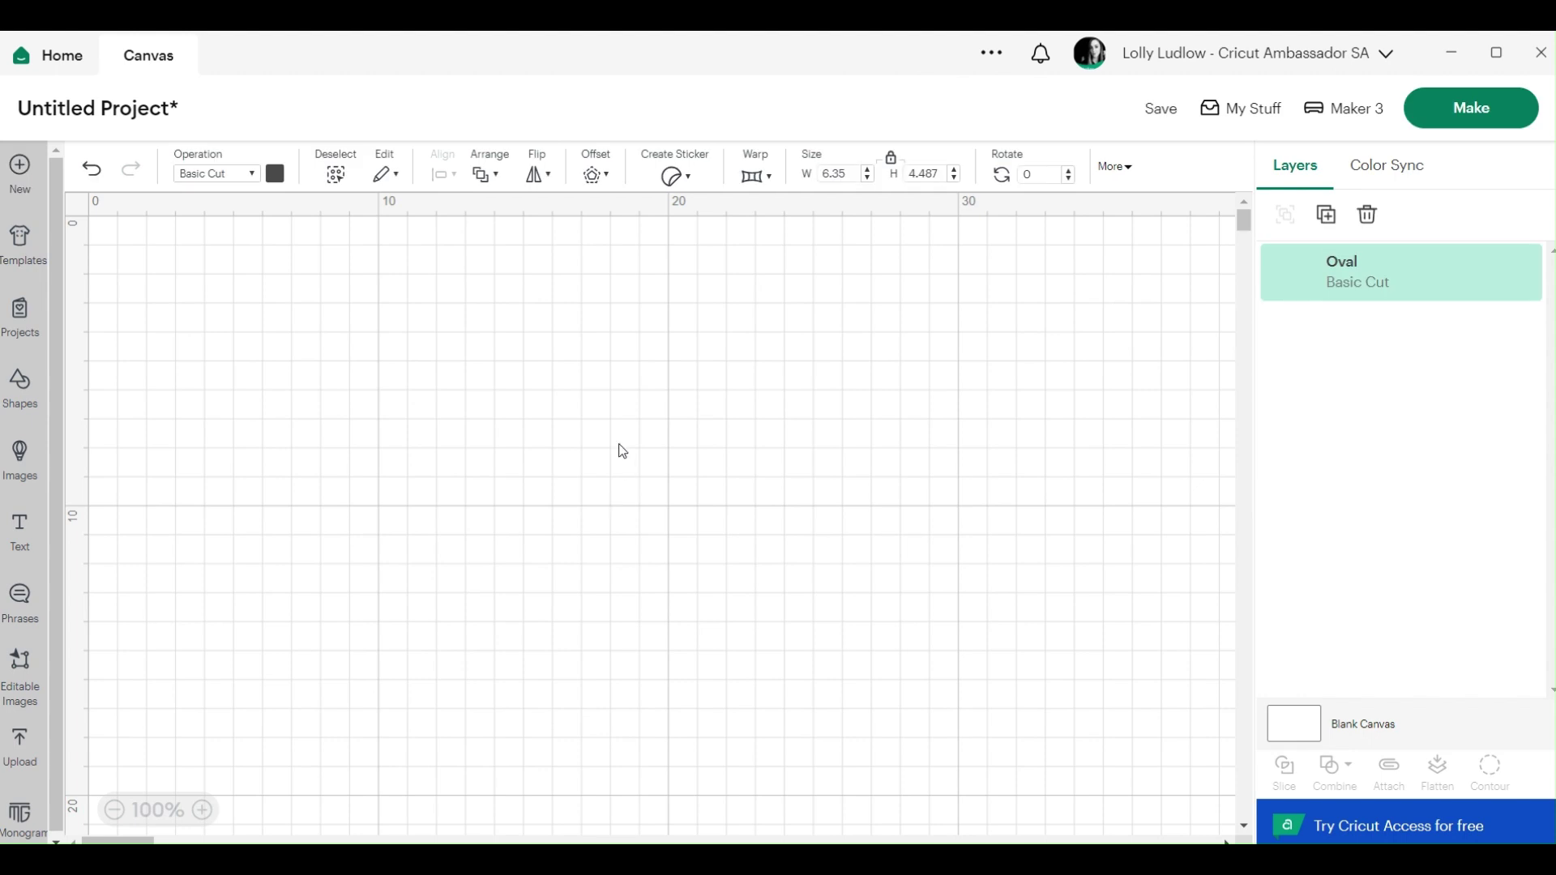
pyautogui.rightClick(305, 332)
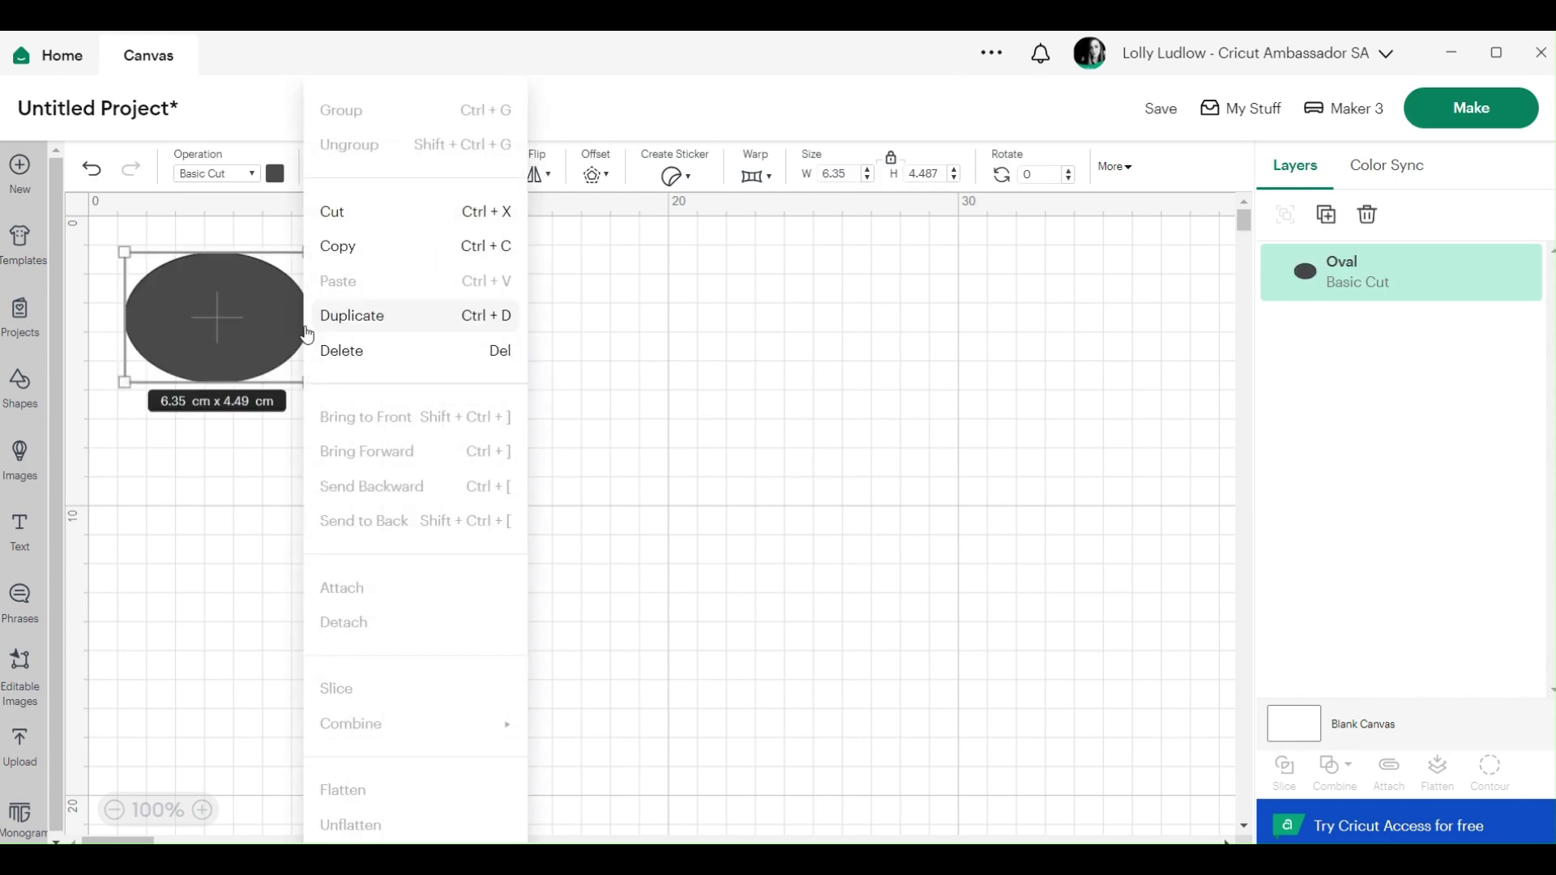
pyautogui.click(362, 324)
pyautogui.moveTo(705, 364); pyautogui.dragTo(770, 363)
pyautogui.click(895, 157)
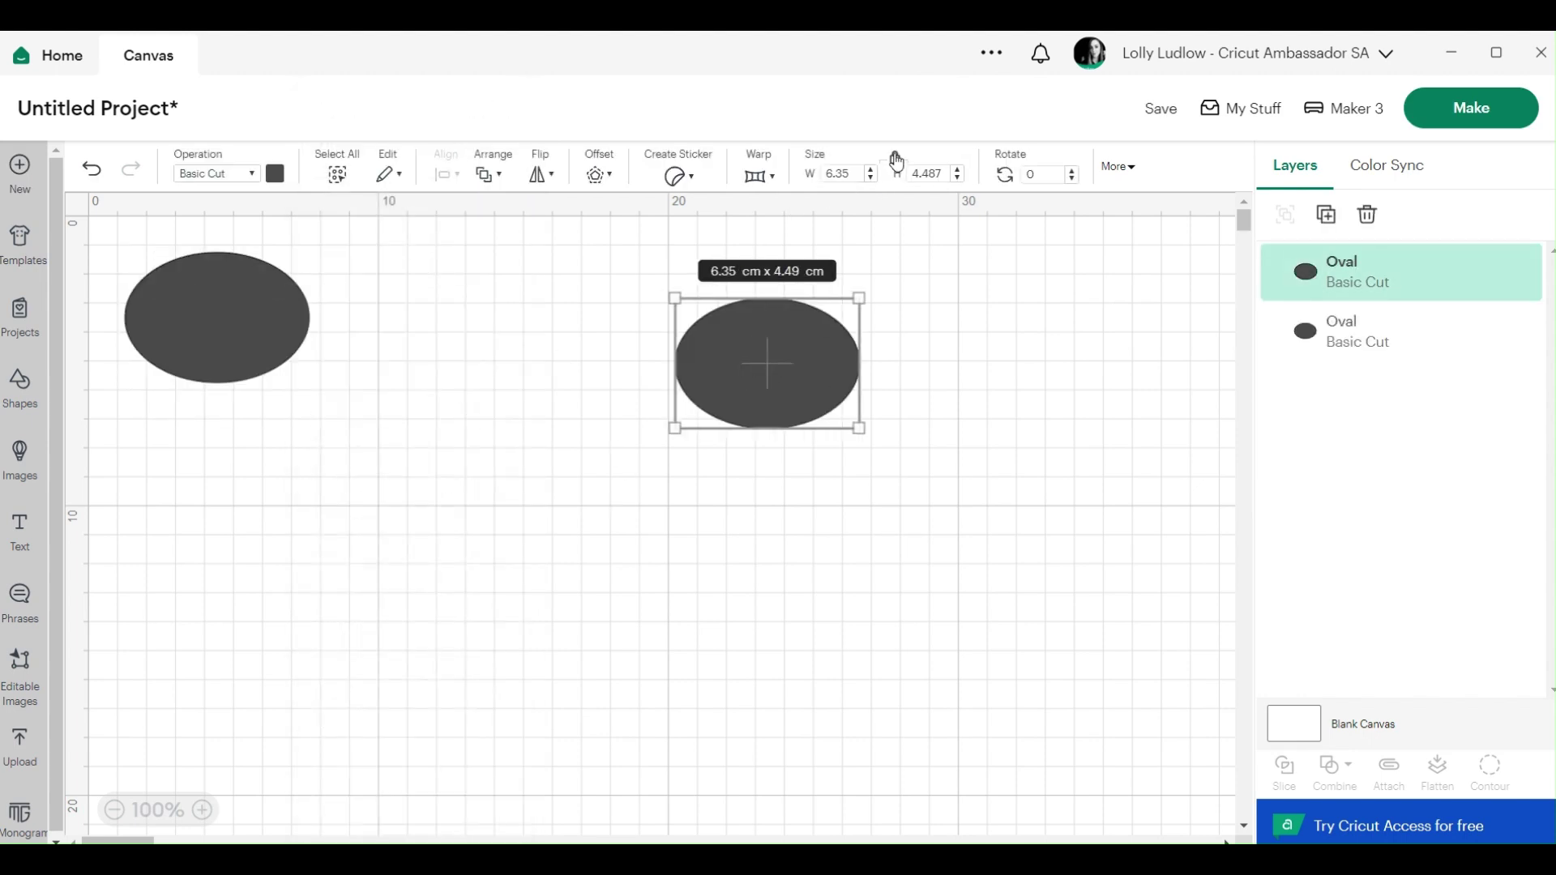
pyautogui.moveTo(863, 431); pyautogui.dragTo(1052, 422)
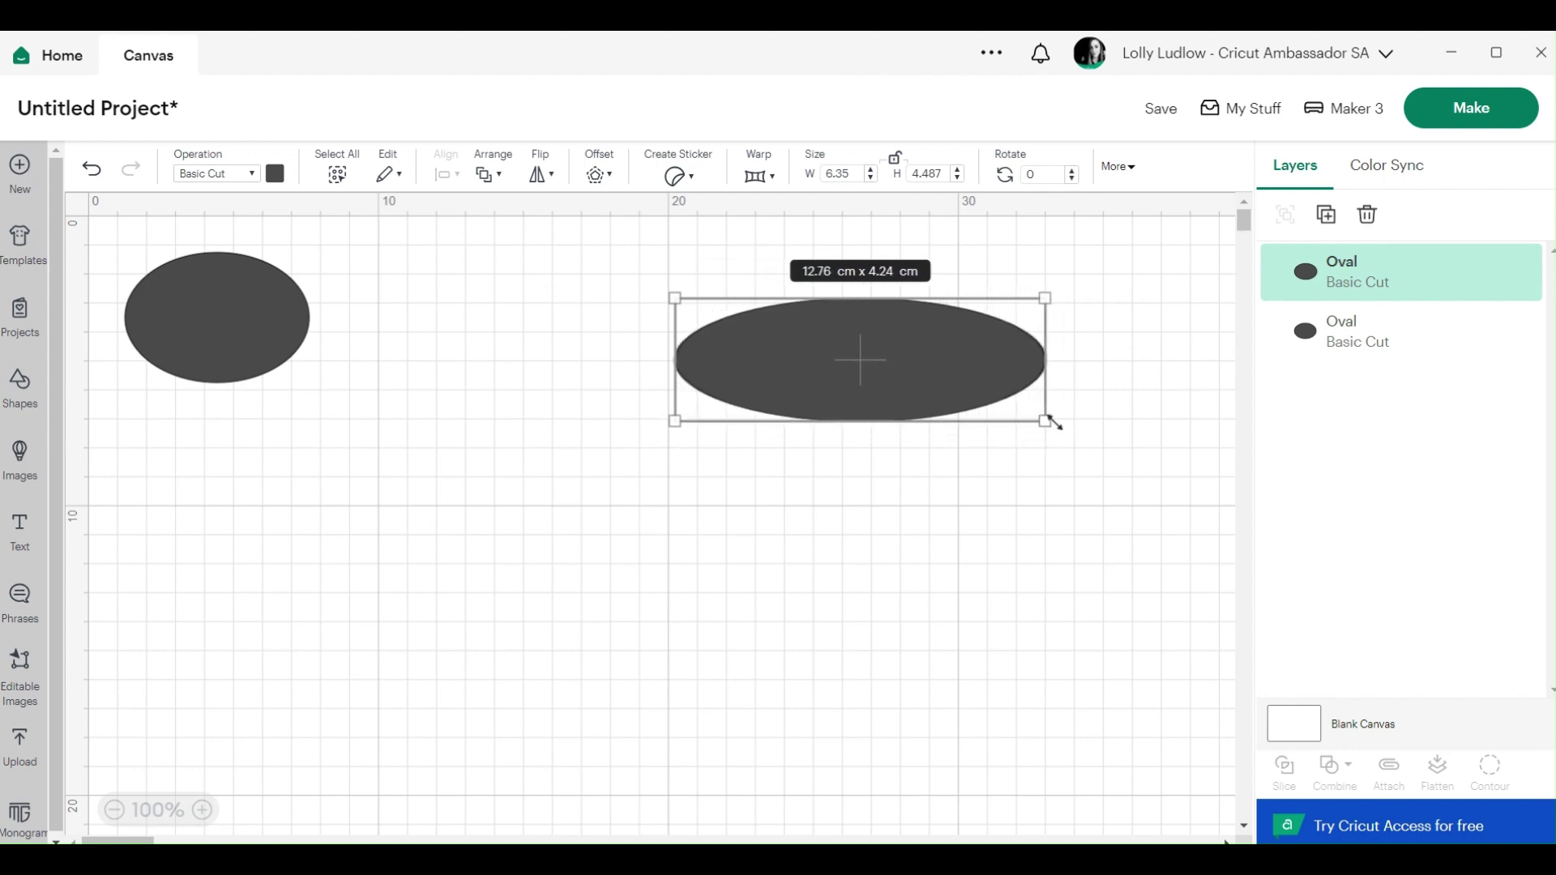
# Step: Delete the original smaller oval, keeping only the stretched one
pyautogui.click(939, 588)
pyautogui.click(275, 284)
pyautogui.moveTo(269, 288); pyautogui.dragTo(393, 376)
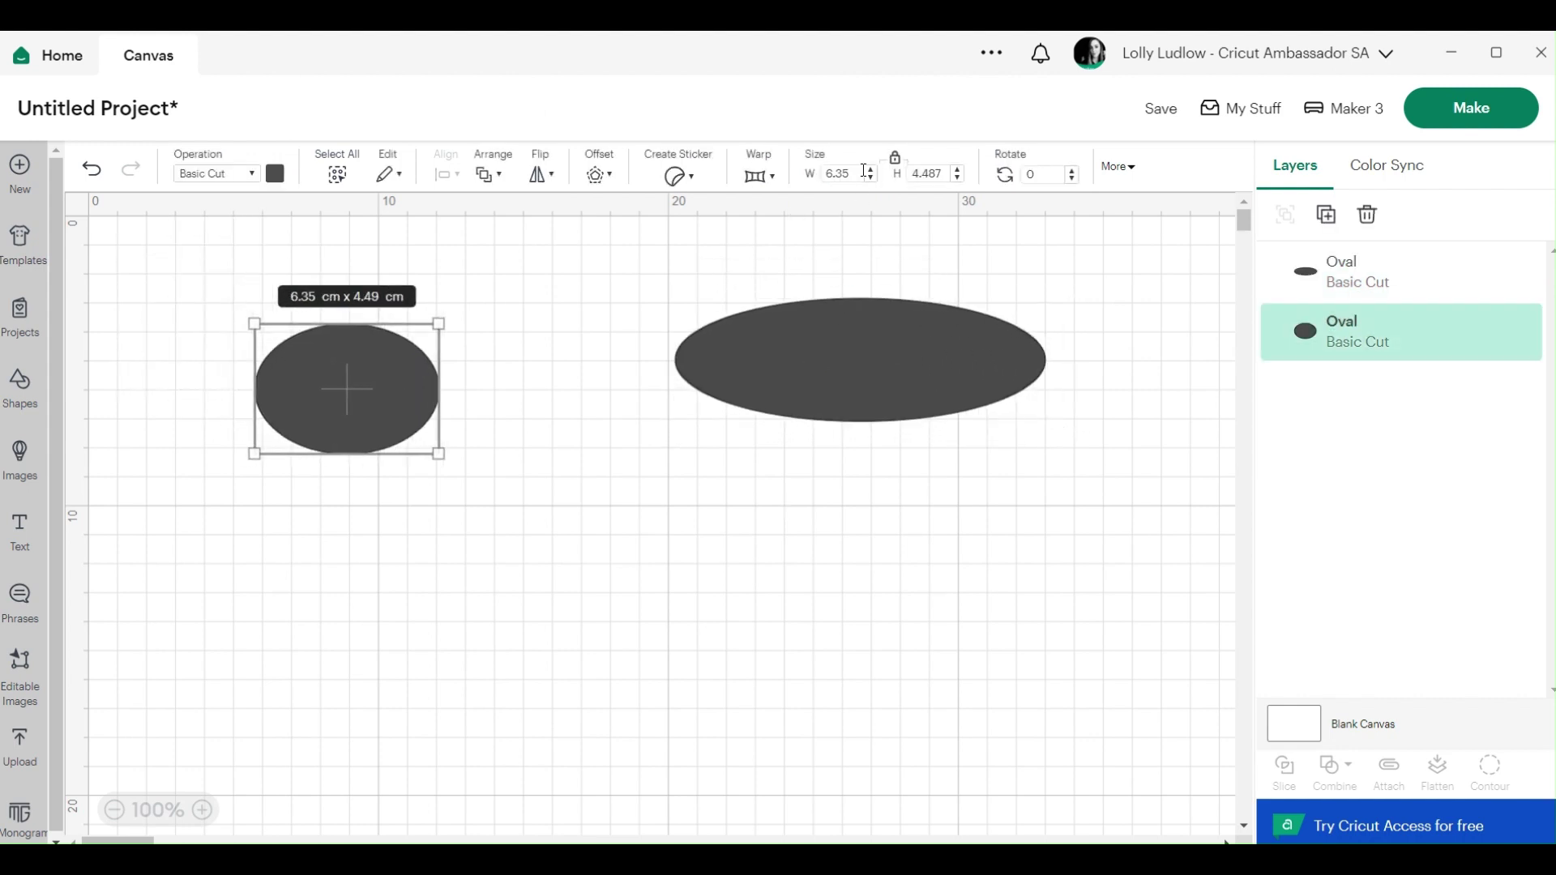
pyautogui.click(541, 327)
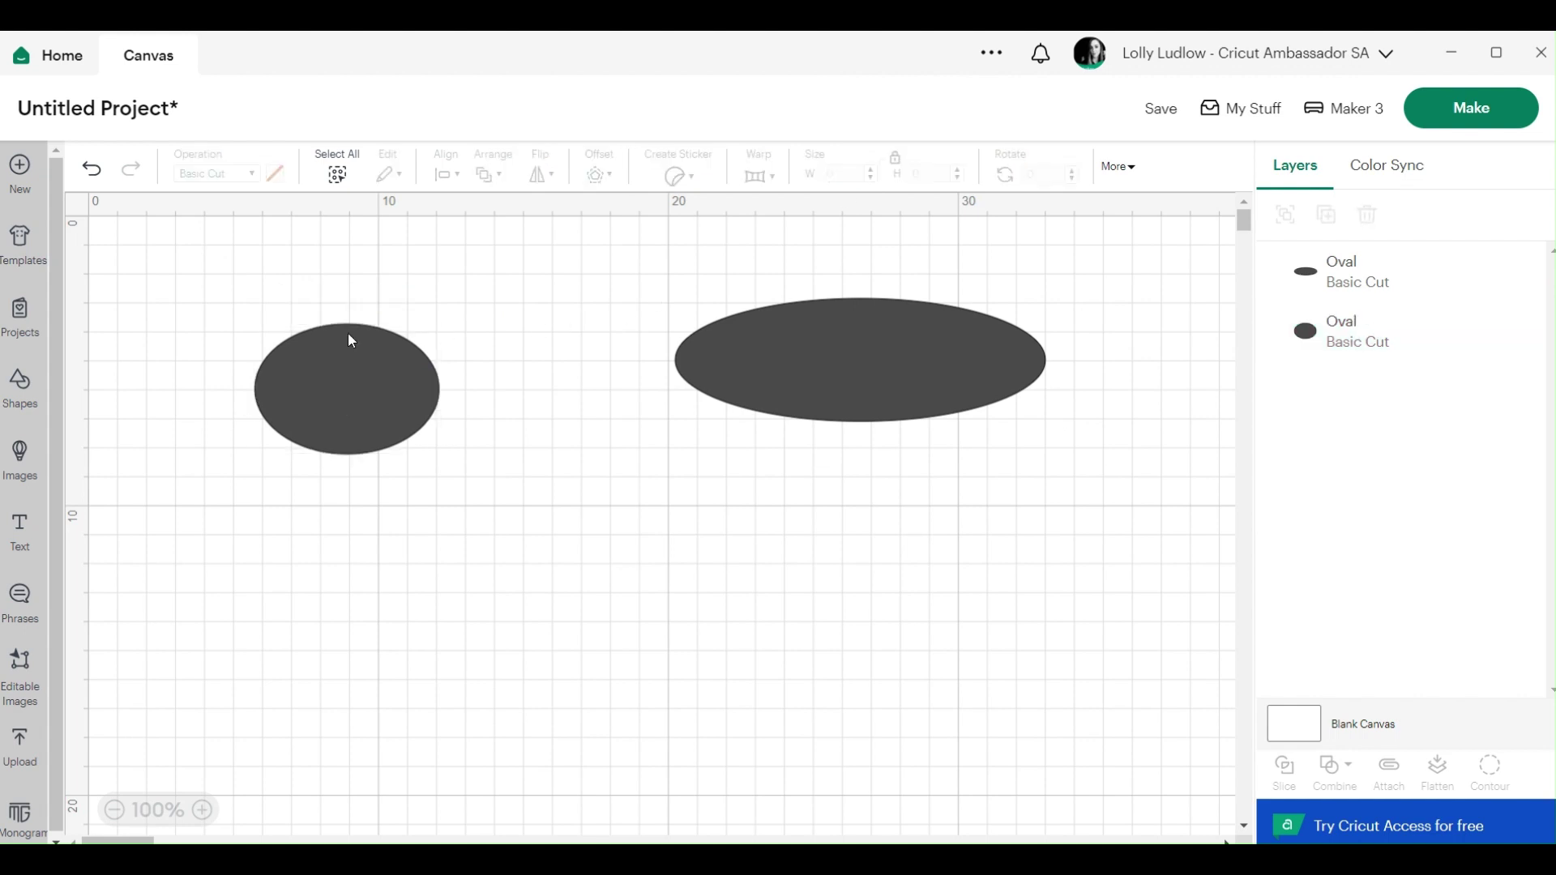
pyautogui.click(348, 335)
pyautogui.press('Delete')
# Step: Duplicate the stretched oval and place the copy beside it at nearly the same height, leaving a small gap
pyautogui.click(787, 324)
pyautogui.rightClick(785, 324)
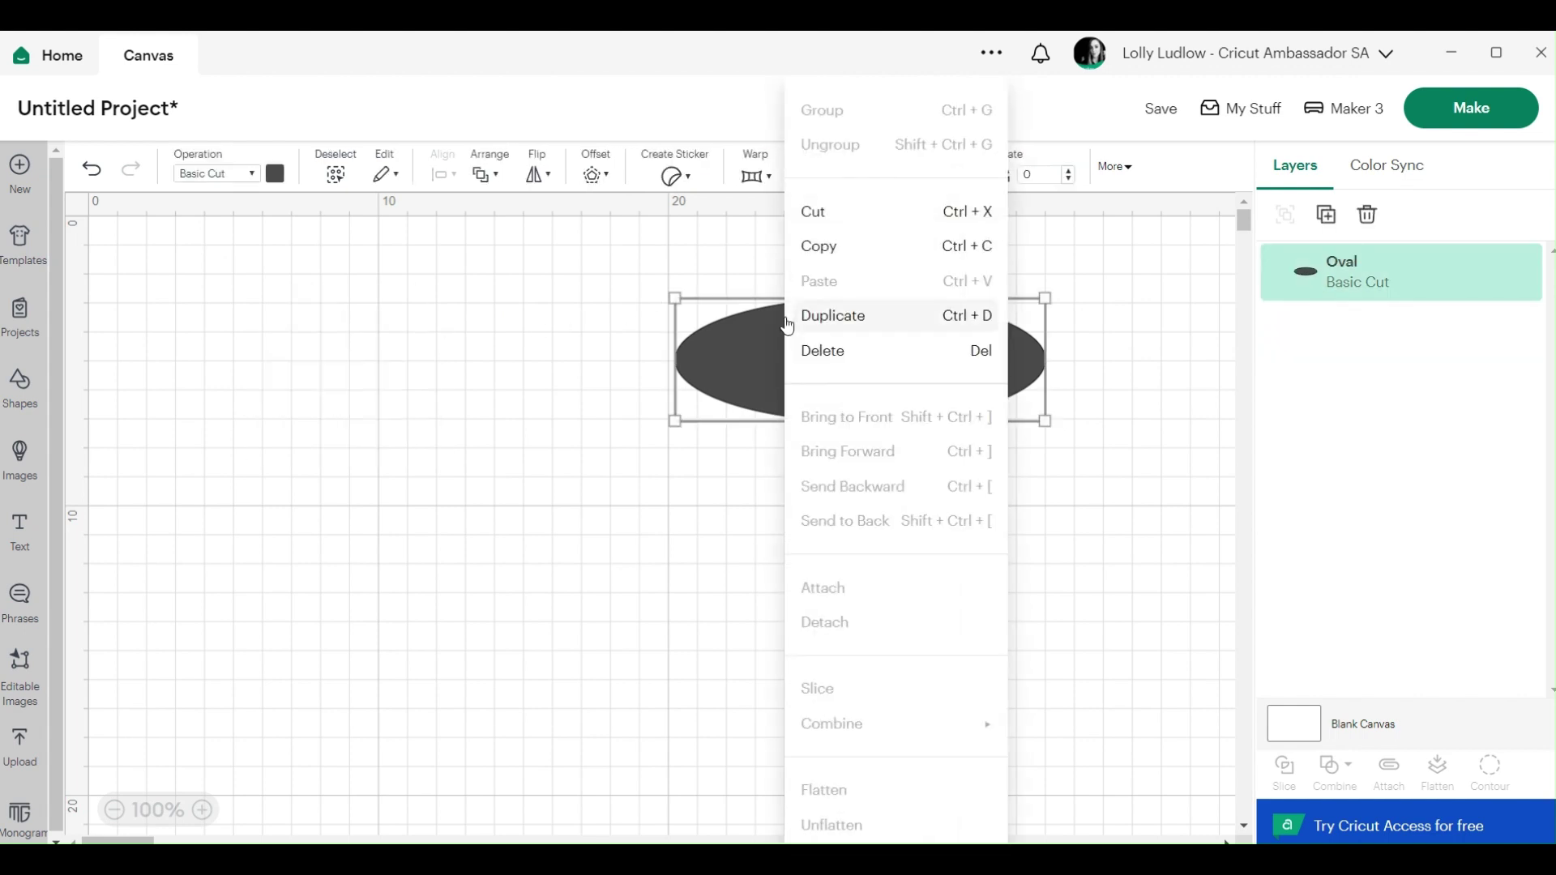
pyautogui.click(832, 316)
pyautogui.click(620, 381)
pyautogui.moveTo(478, 382); pyautogui.dragTo(542, 349)
# Step: Add a text object with the first person's first name and place it below the ovals
pyautogui.click(22, 535)
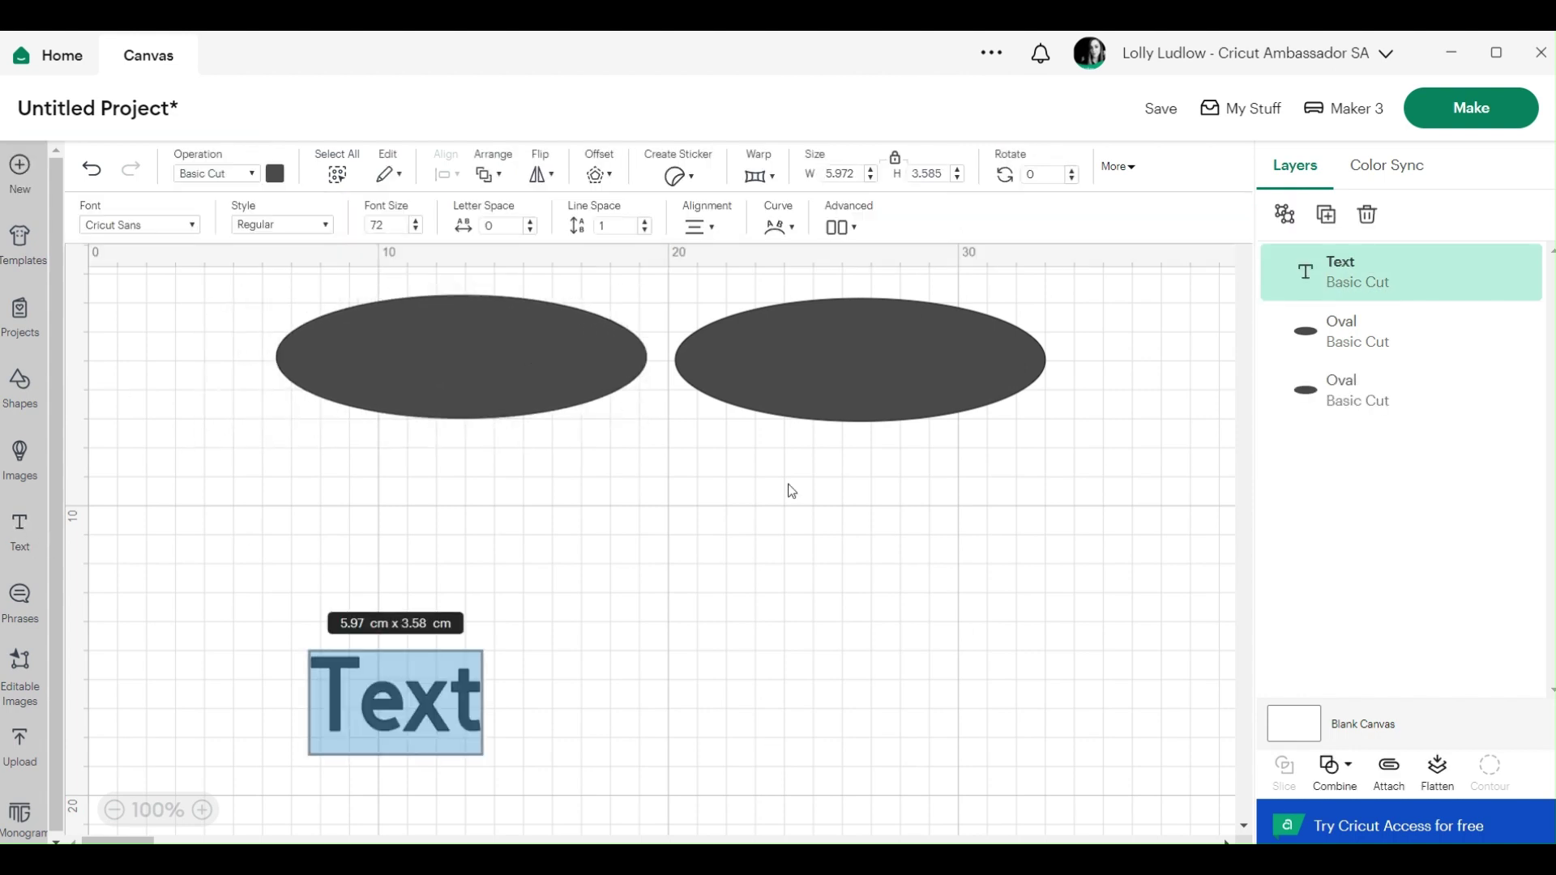
pyautogui.write('Wendy')
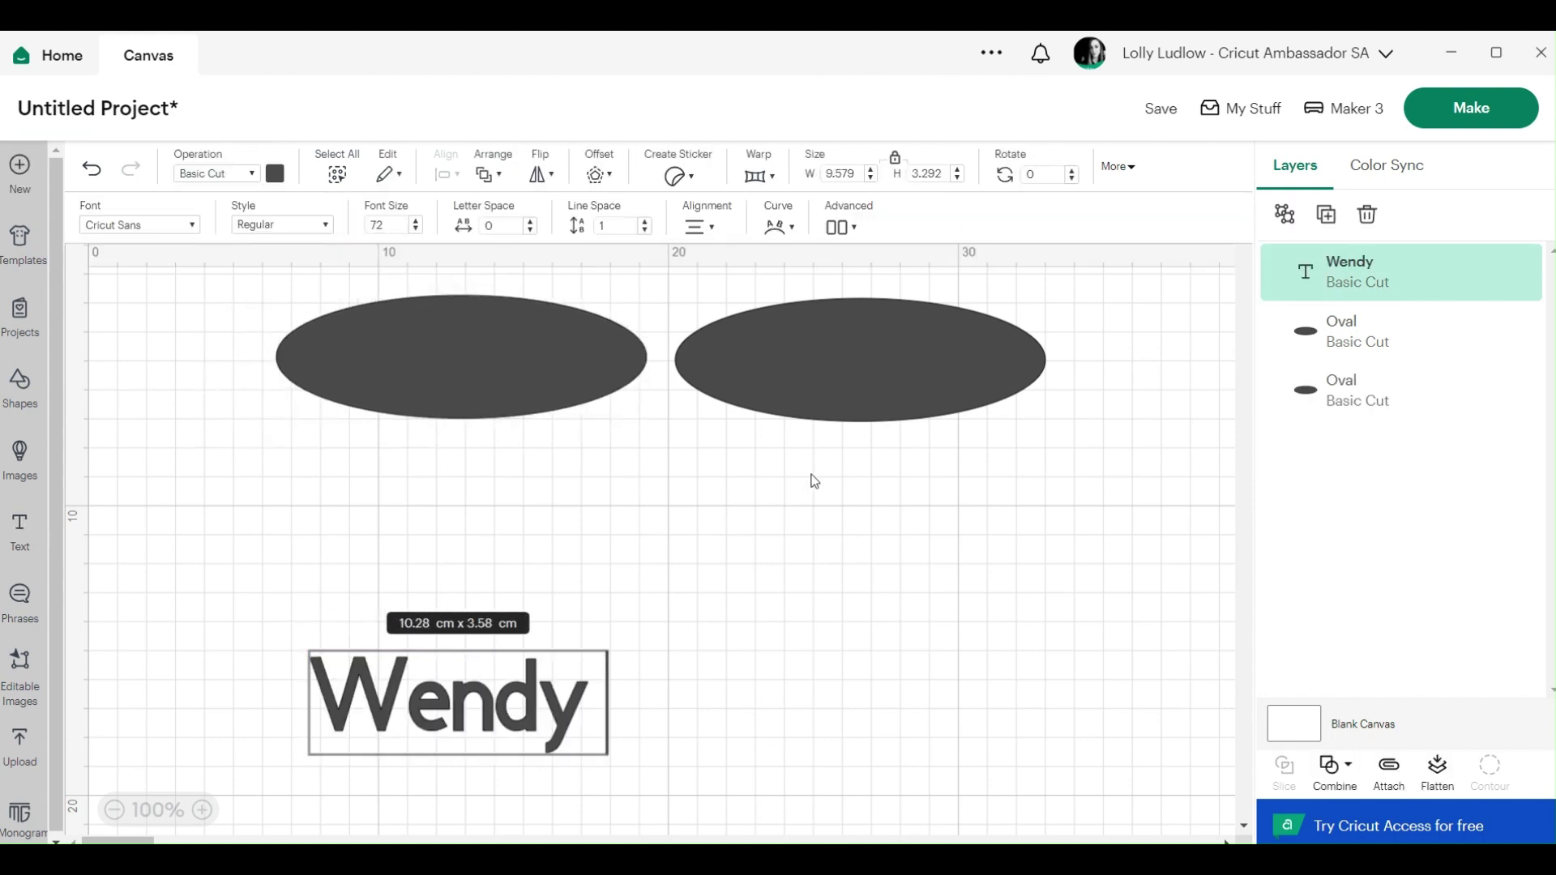
pyautogui.press('Return')
pyautogui.press('BackSpace')
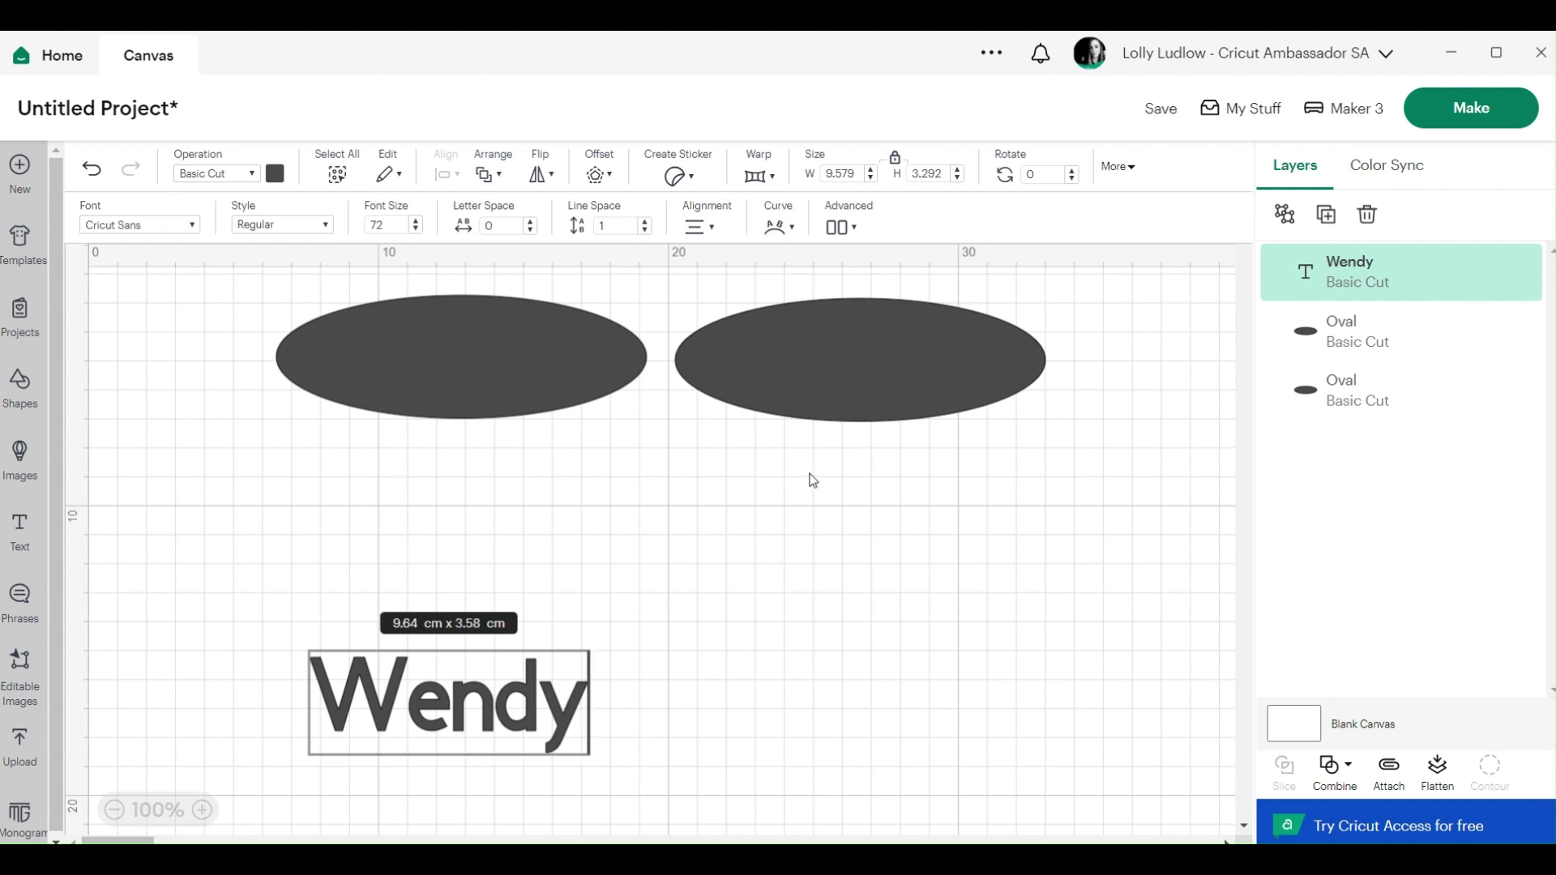
pyautogui.click(563, 663)
pyautogui.moveTo(544, 684); pyautogui.dragTo(471, 577)
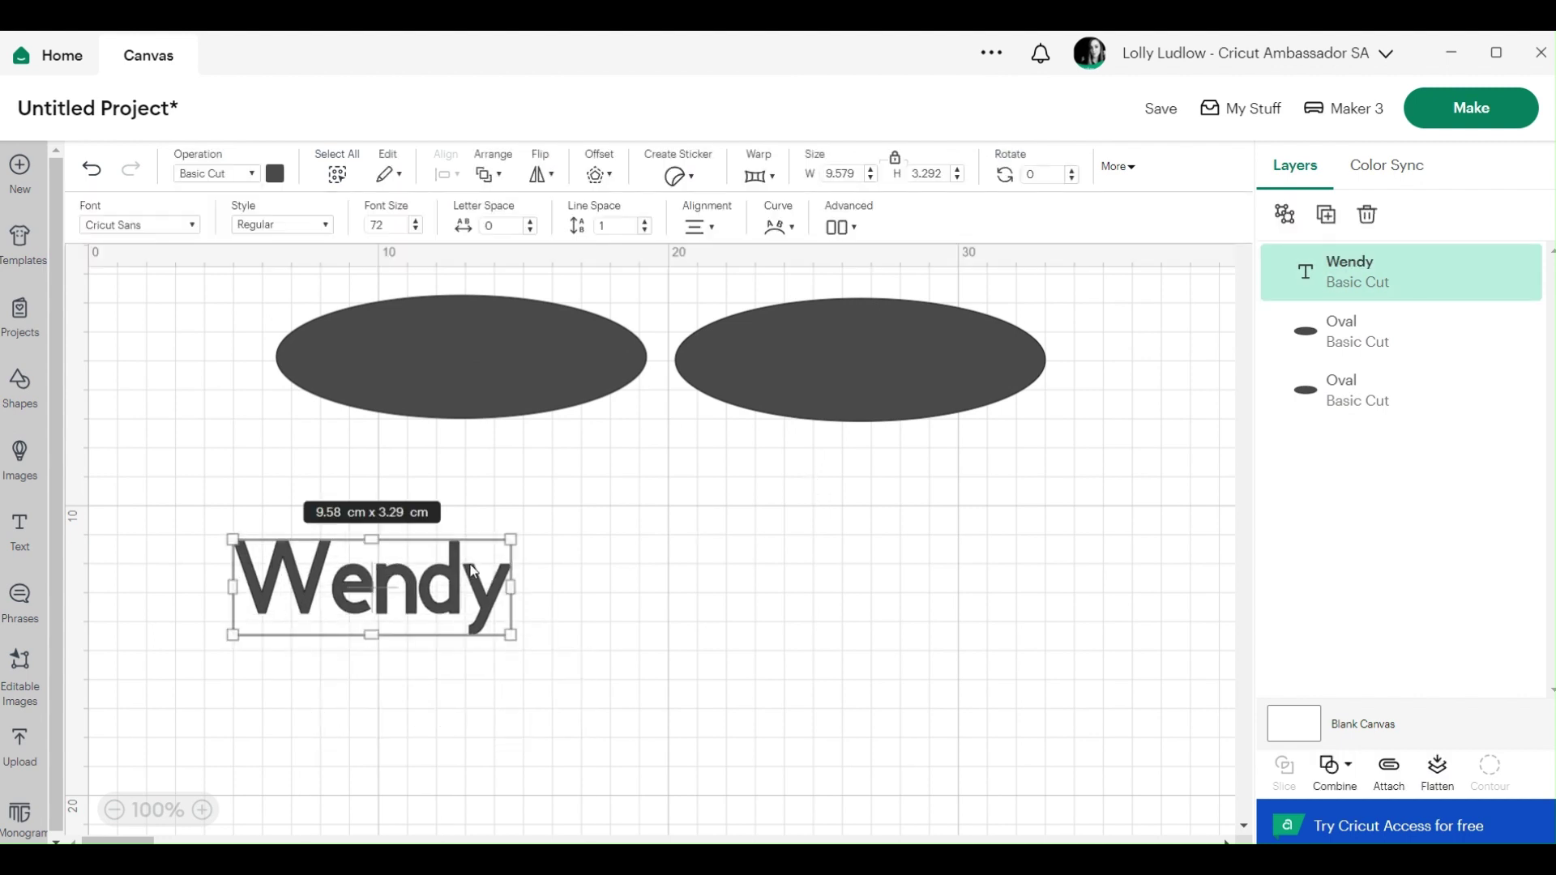
# Step: Change the name text's font to Gravura Com and move the text closer beneath the ovals
pyautogui.click(179, 227)
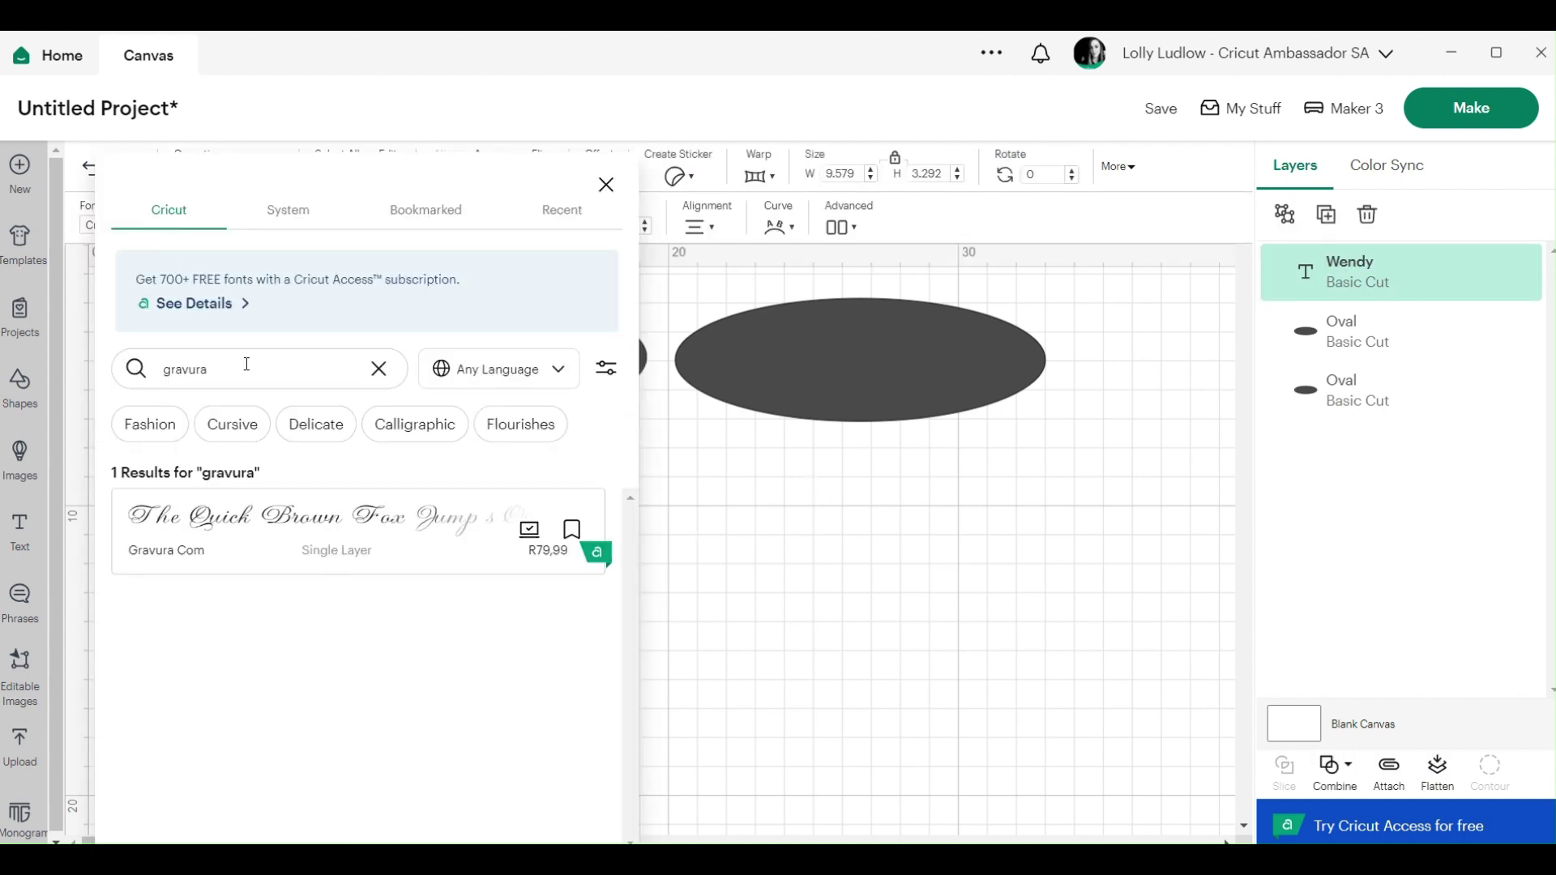
pyautogui.click(305, 535)
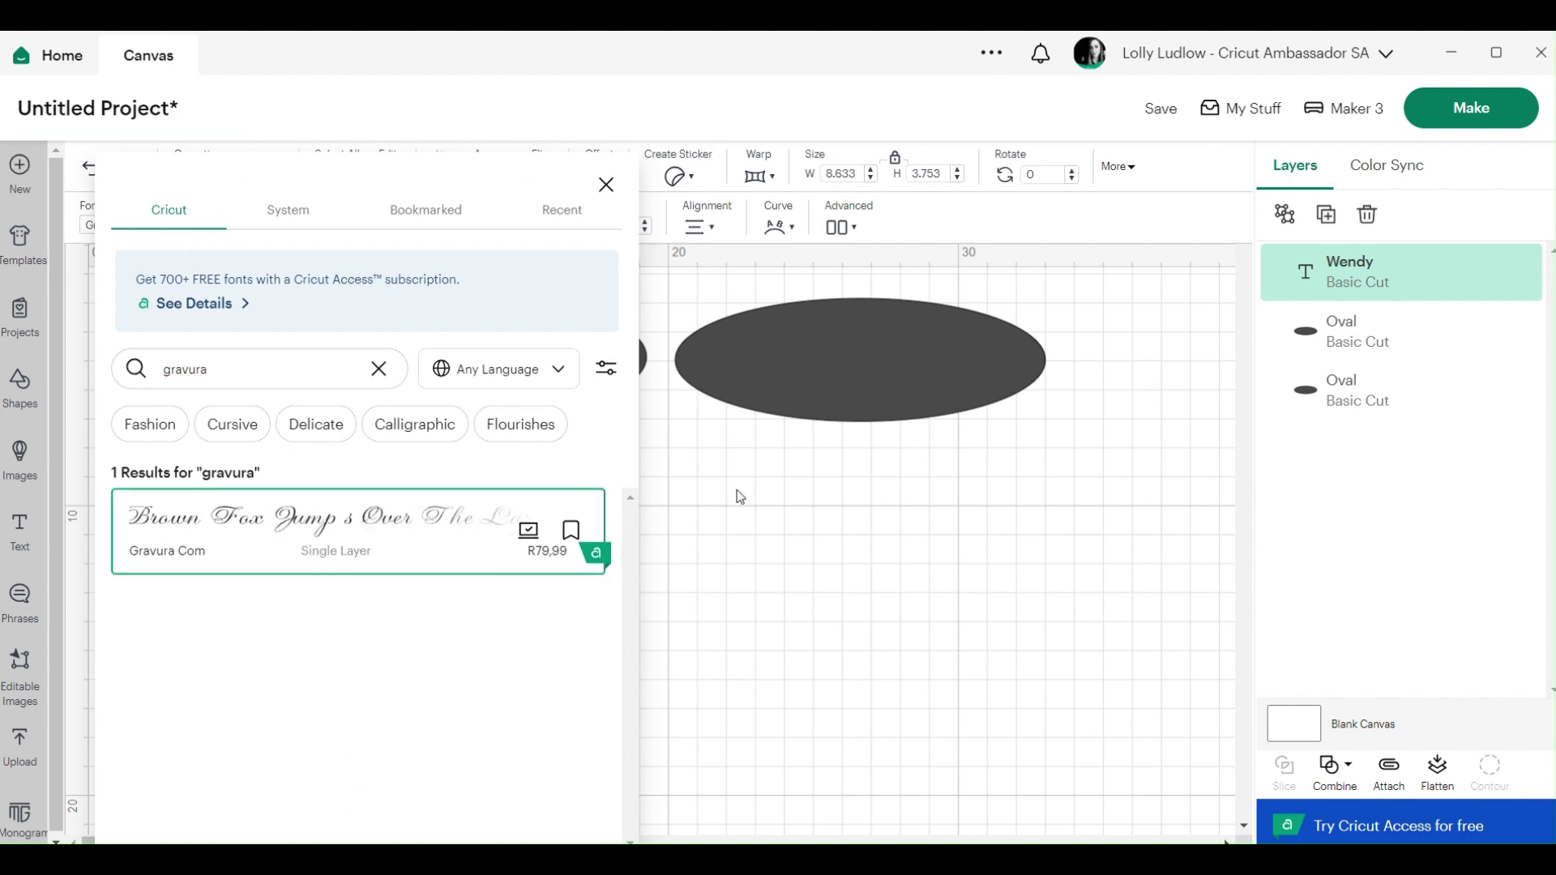
pyautogui.click(893, 496)
pyautogui.moveTo(428, 604); pyautogui.dragTo(602, 542)
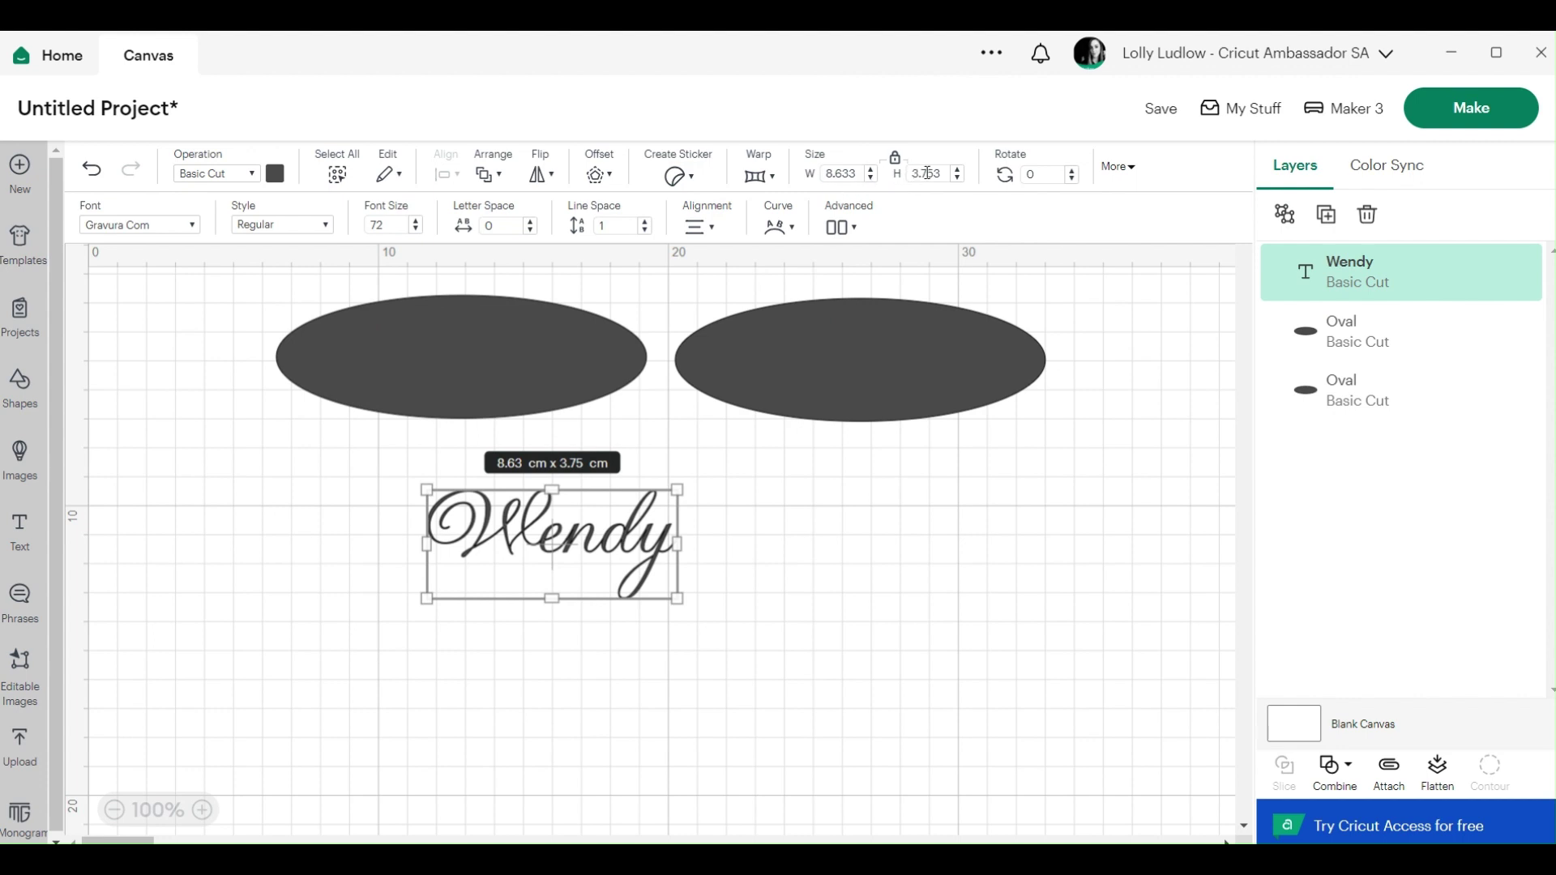
# Step: Set the name text's width to 7 cm with its proportions locked
pyautogui.moveTo(864, 172); pyautogui.dragTo(798, 176)
pyautogui.write('7')
pyautogui.press('Return')
pyautogui.click(807, 496)
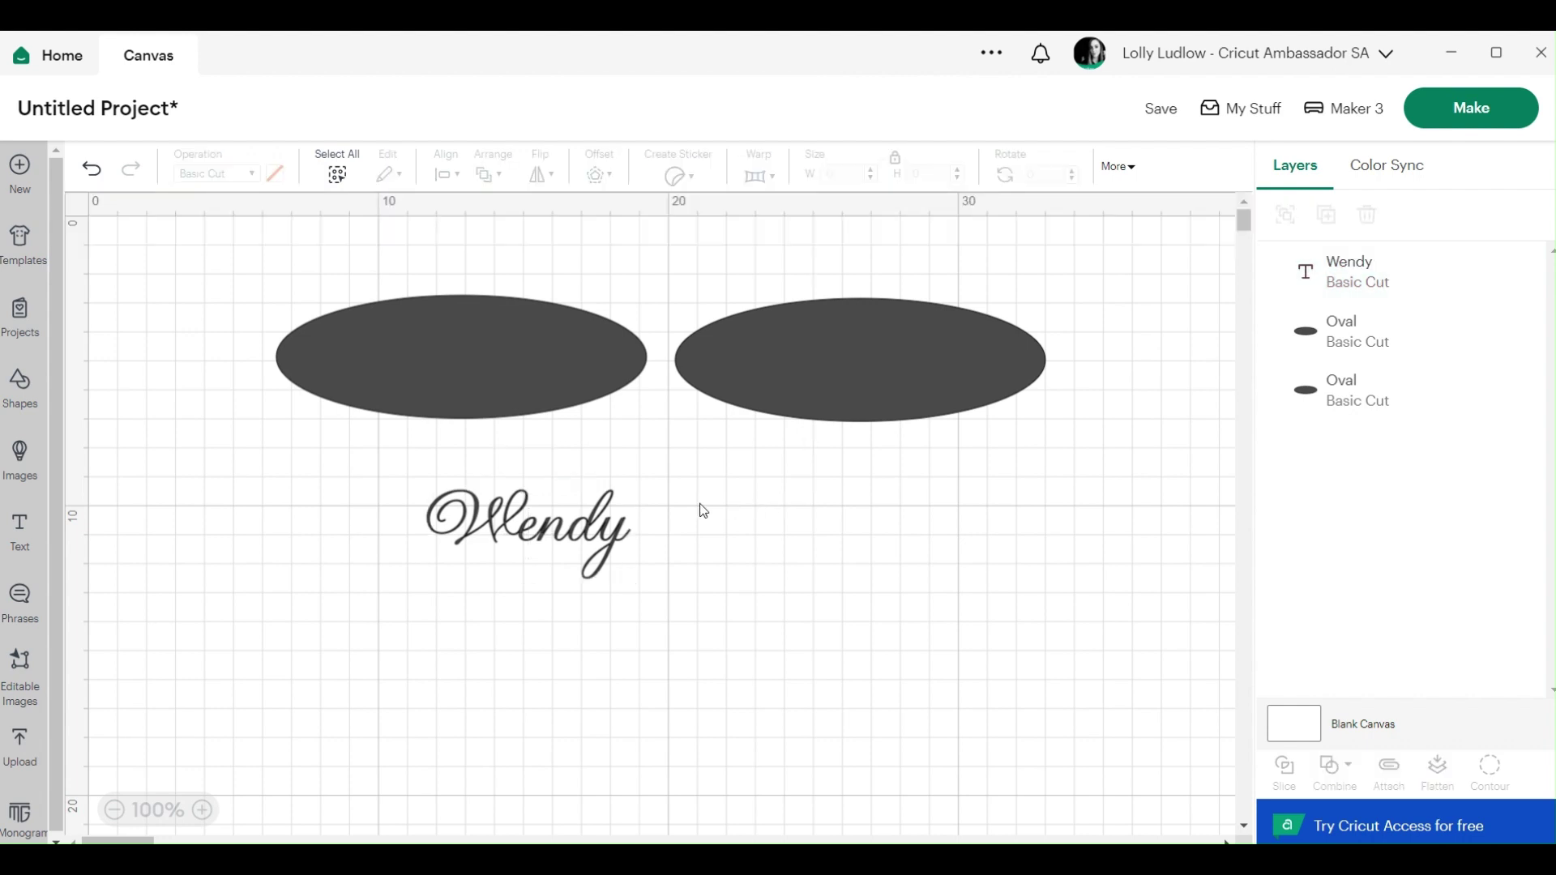
# Step: Duplicate the name text, replace the copy's wording with the second person's first name and place it beside the original
pyautogui.moveTo(565, 532); pyautogui.dragTo(507, 561)
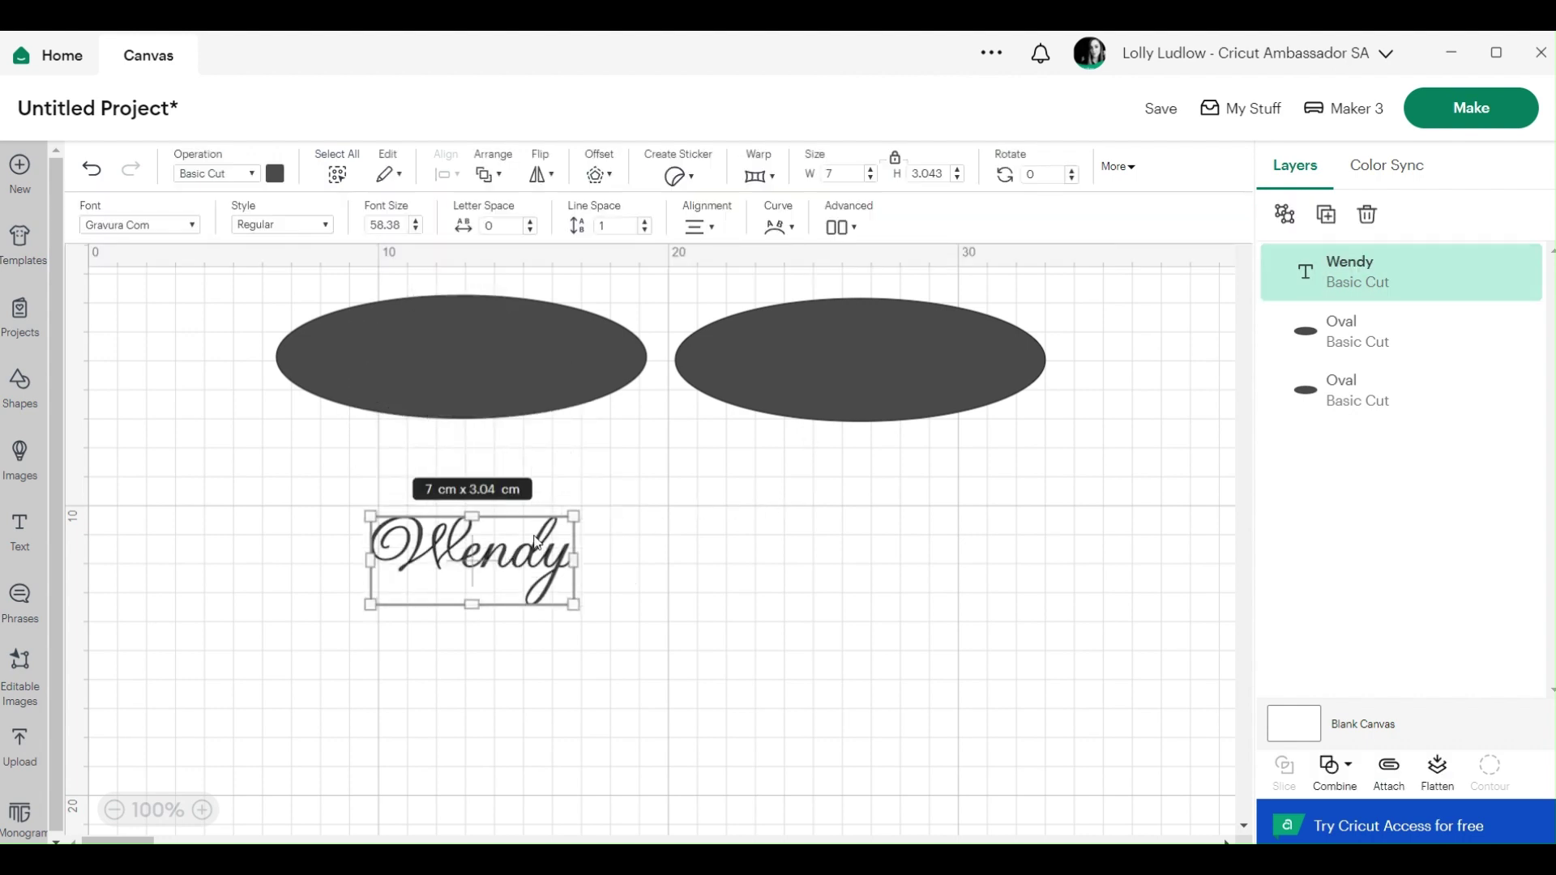
pyautogui.rightClick(506, 565)
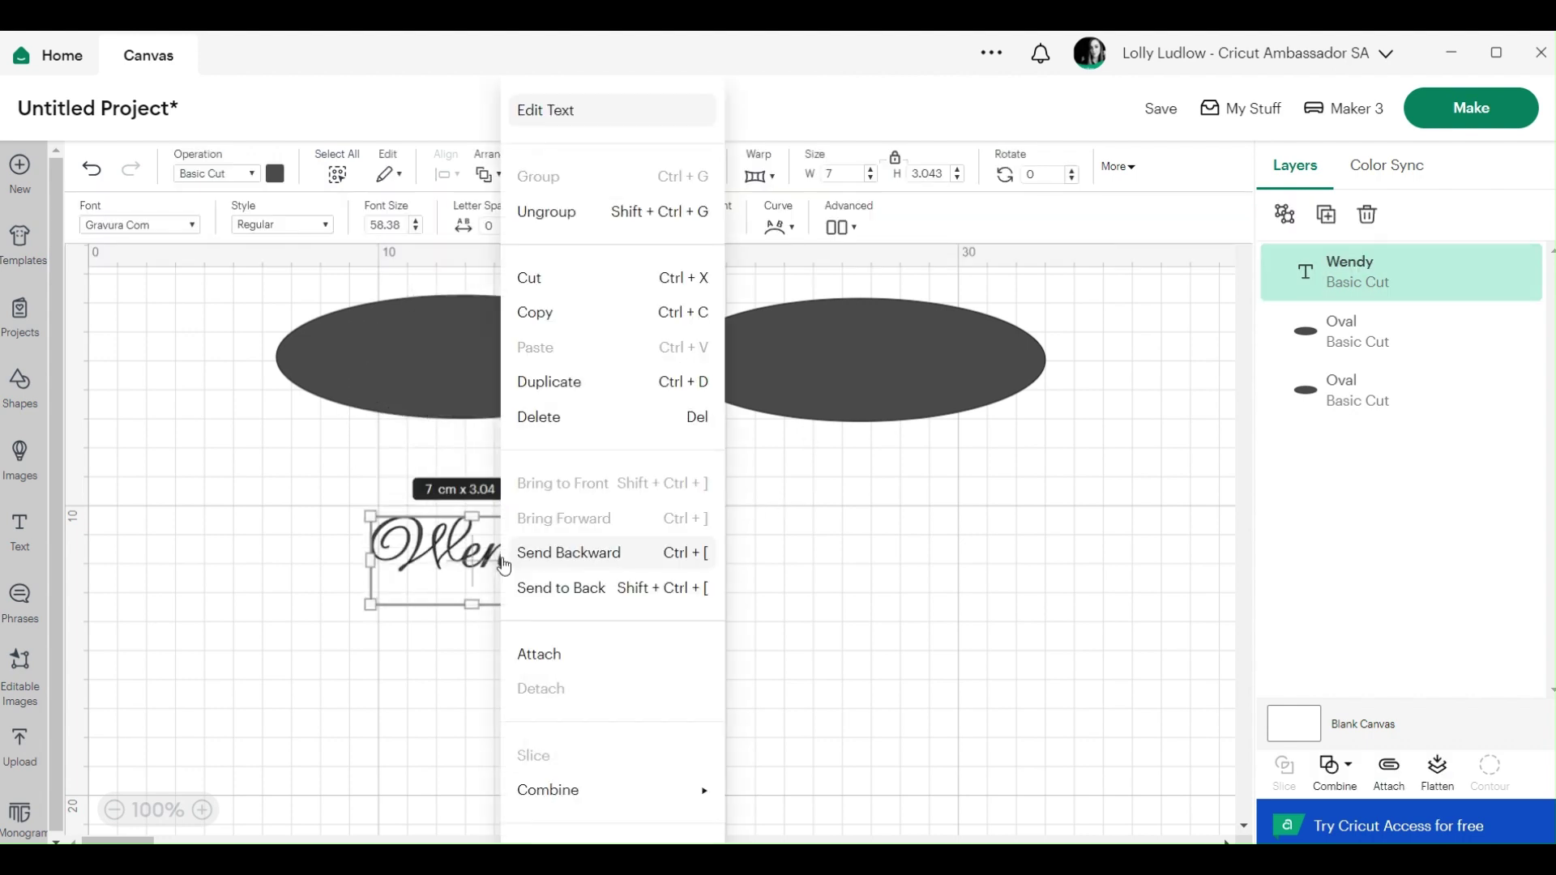
pyautogui.click(557, 384)
pyautogui.click(868, 566)
pyautogui.click(415, 444)
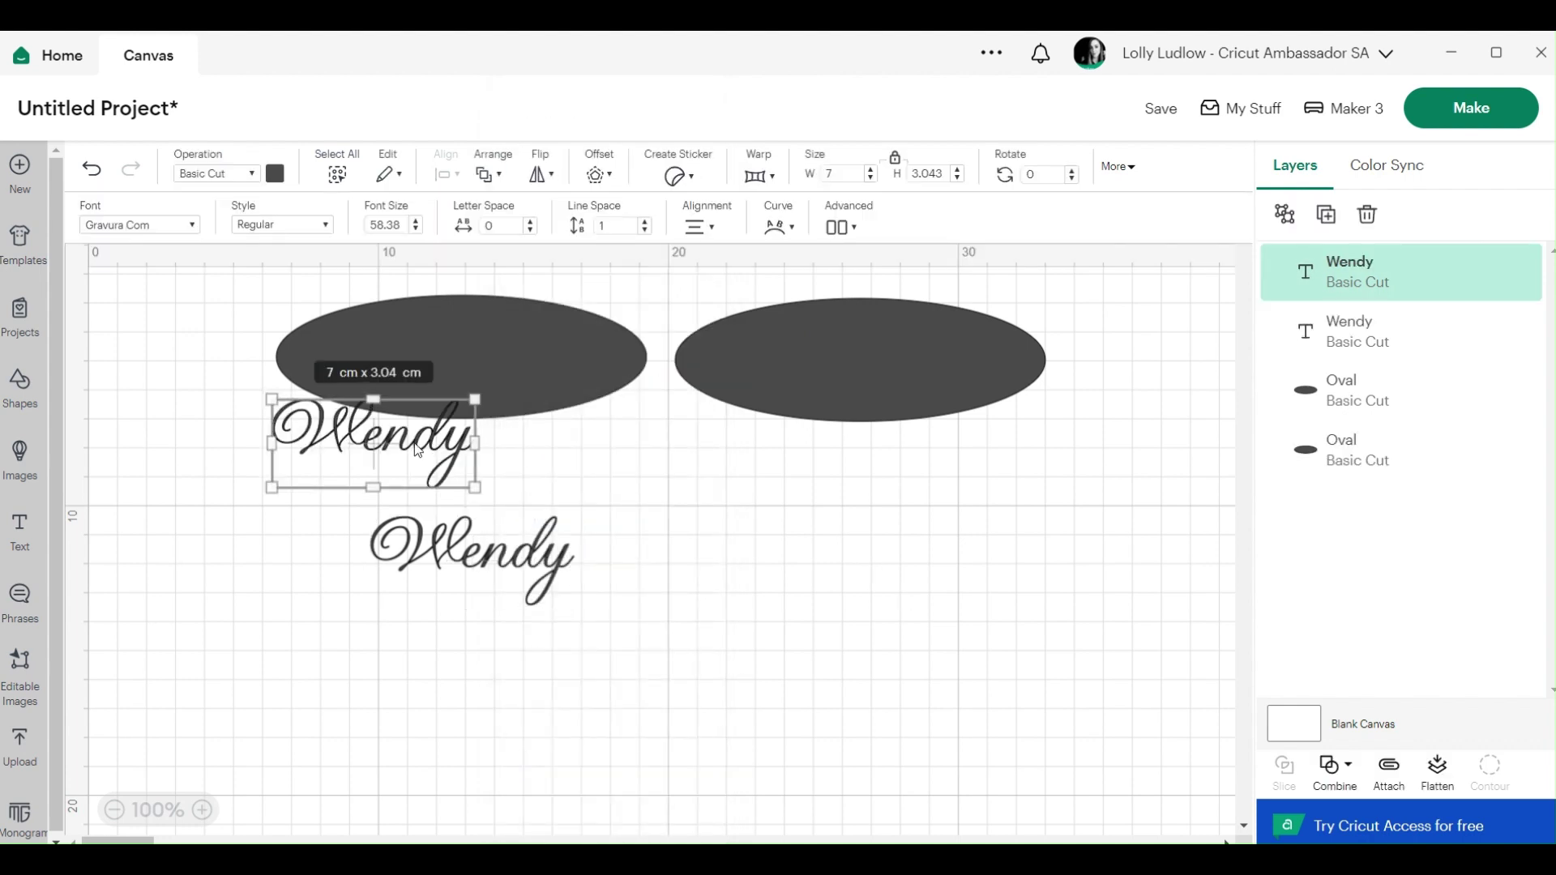
pyautogui.doubleClick(416, 443)
pyautogui.write('David')
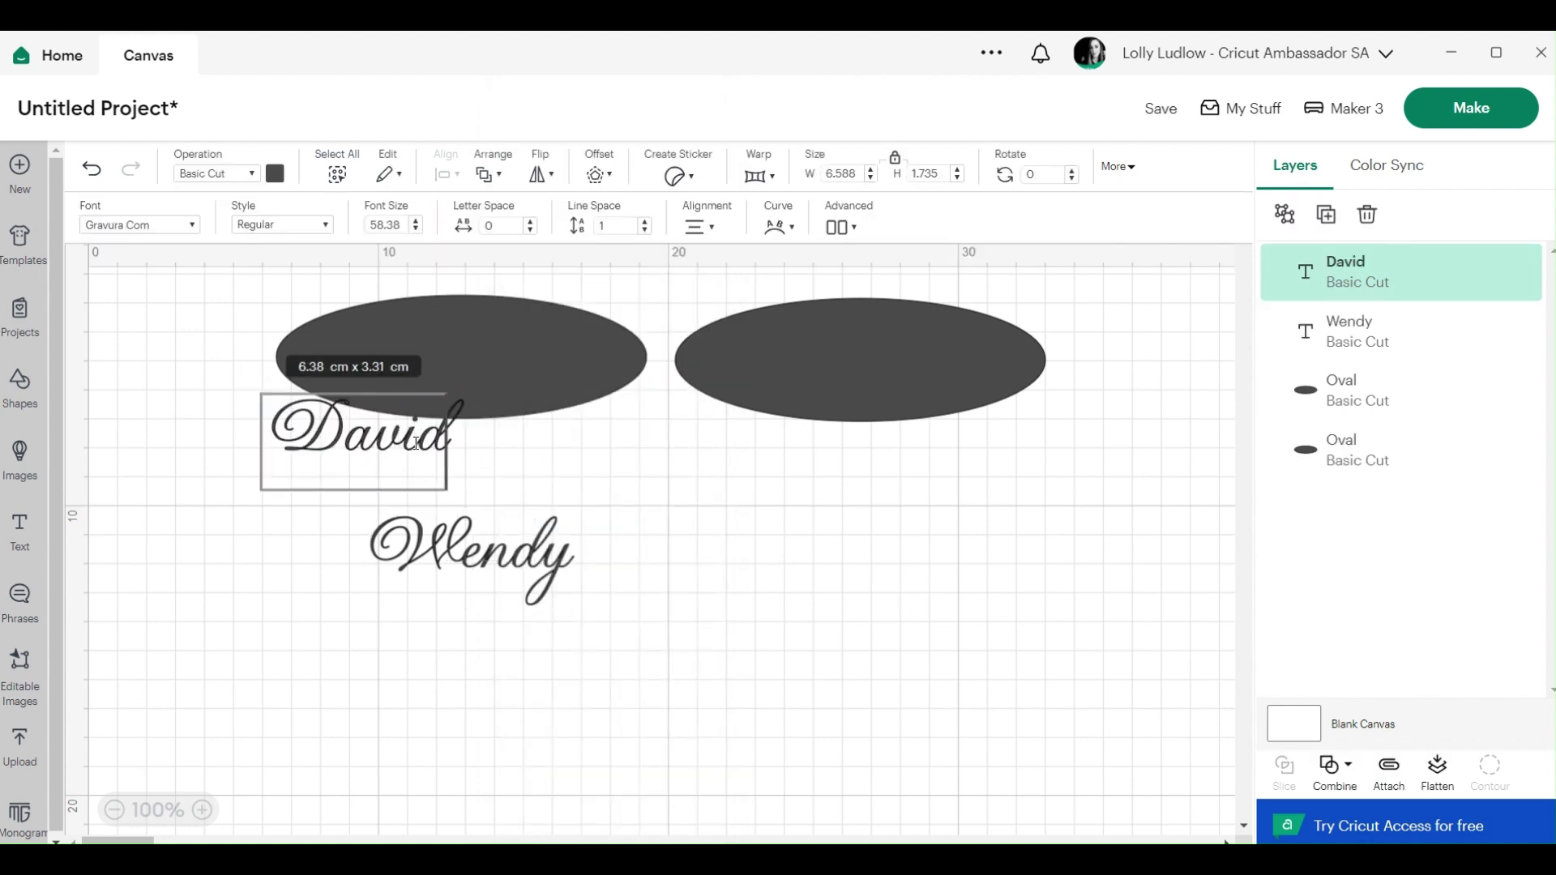
pyautogui.click(793, 534)
pyautogui.moveTo(432, 447); pyautogui.dragTo(768, 569)
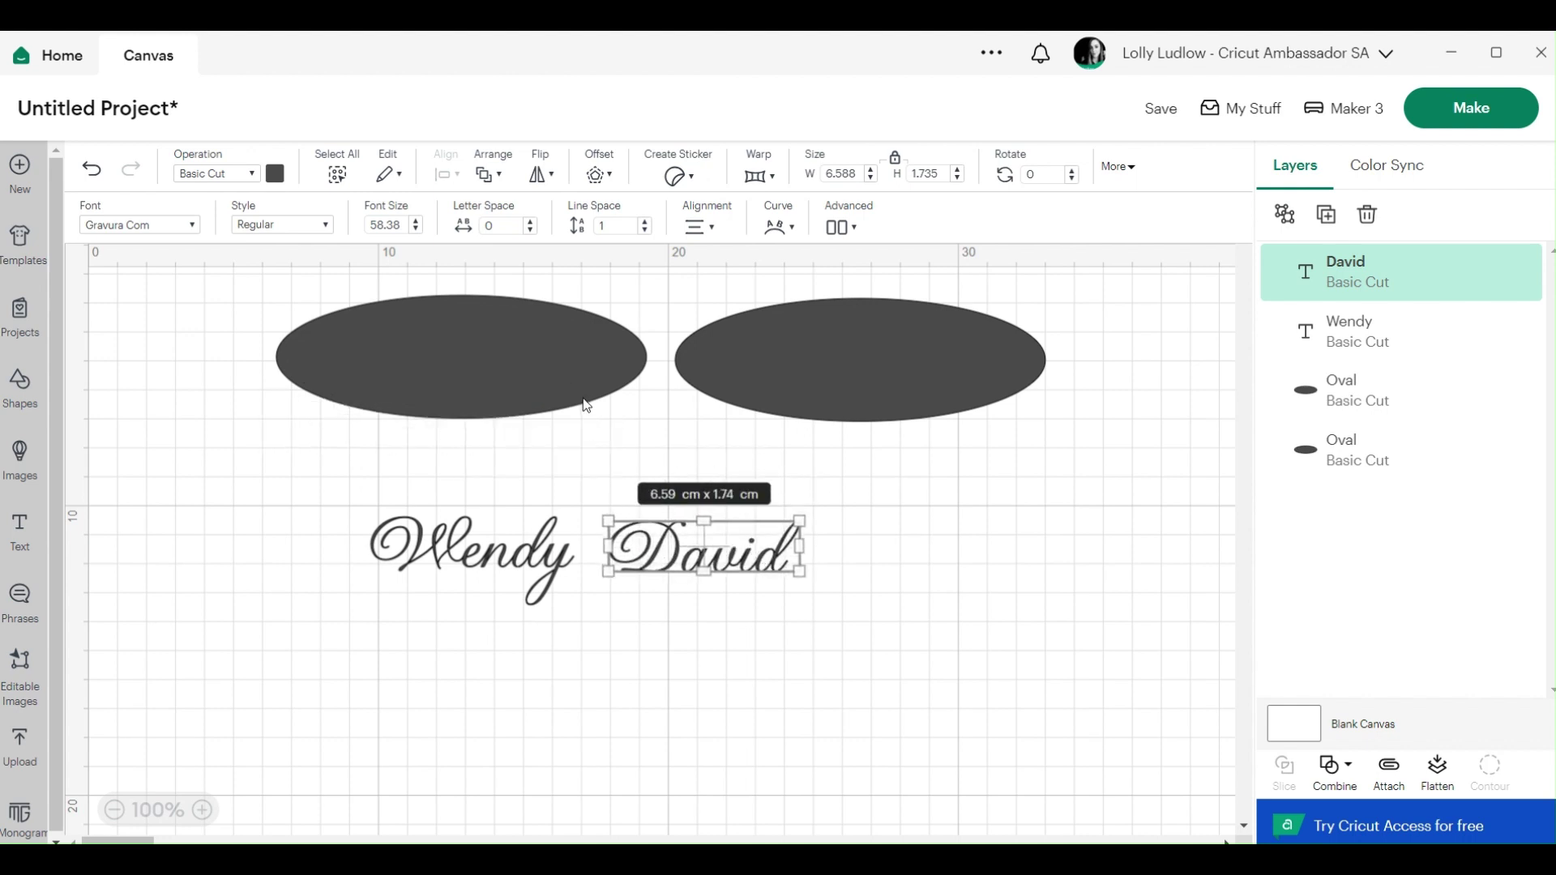
# Step: Create a 0.05 cm welded offset with rounded corners around the second name and delete its original text
pyautogui.click(610, 173)
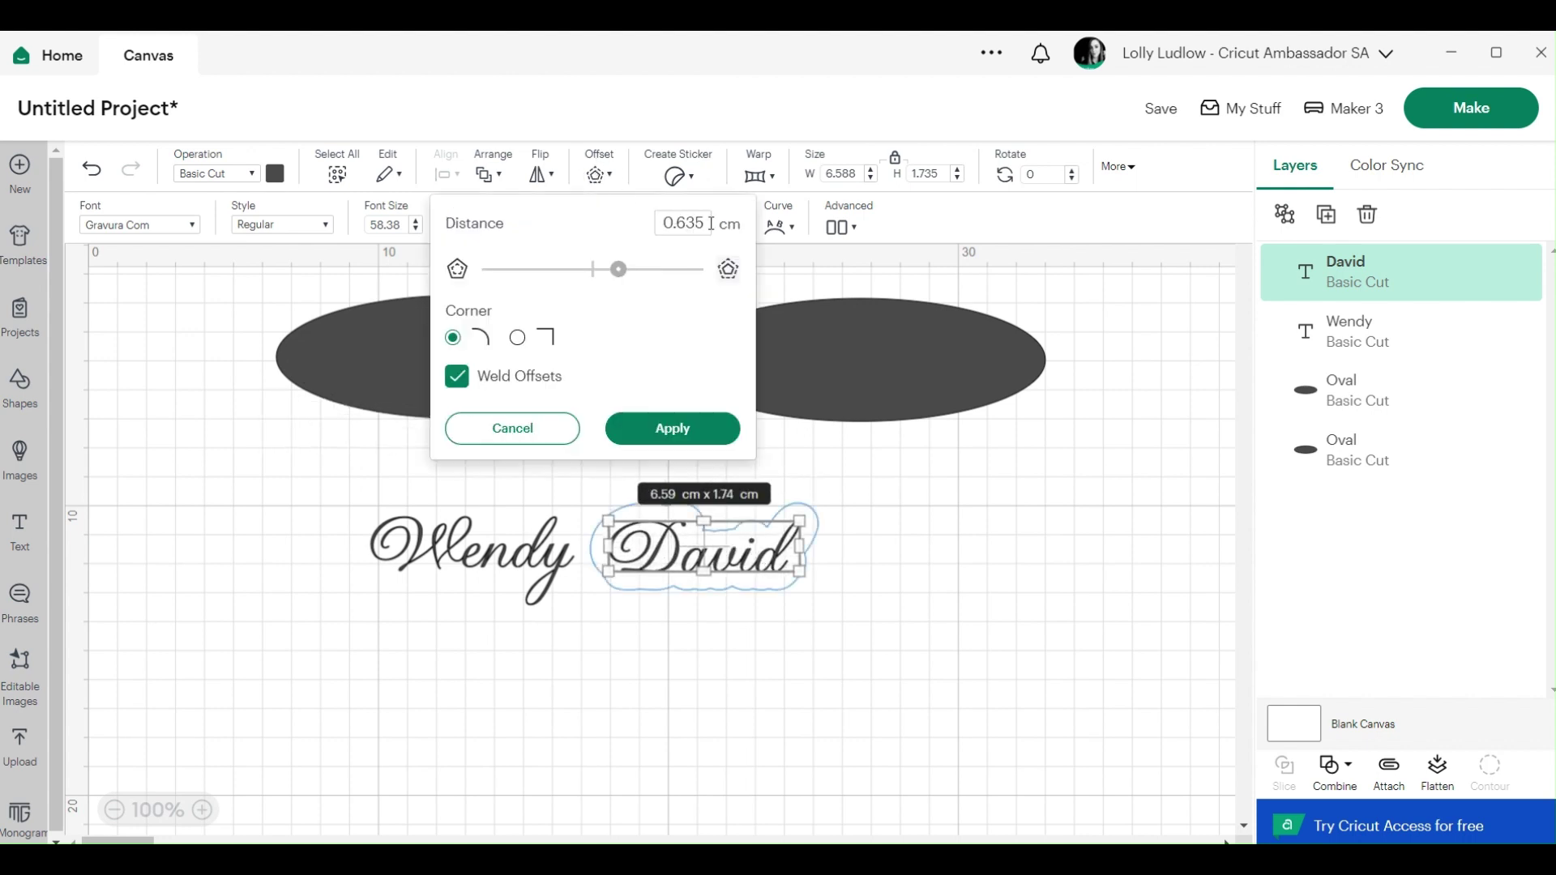
pyautogui.write('0.05')
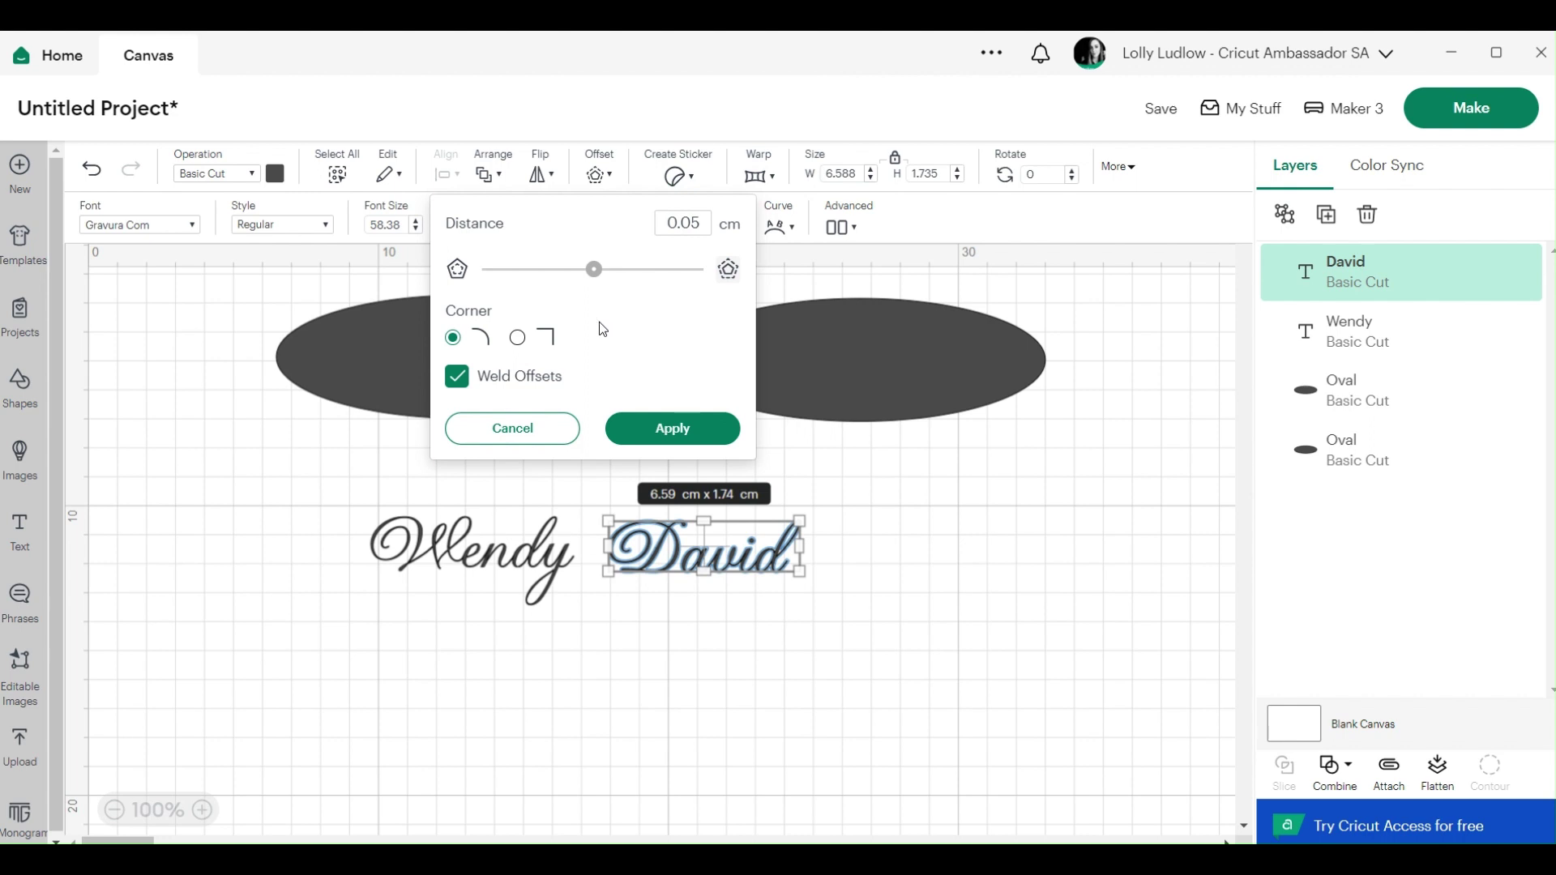
pyautogui.click(671, 429)
pyautogui.click(980, 528)
pyautogui.moveTo(781, 548); pyautogui.dragTo(1018, 549)
pyautogui.press('Delete')
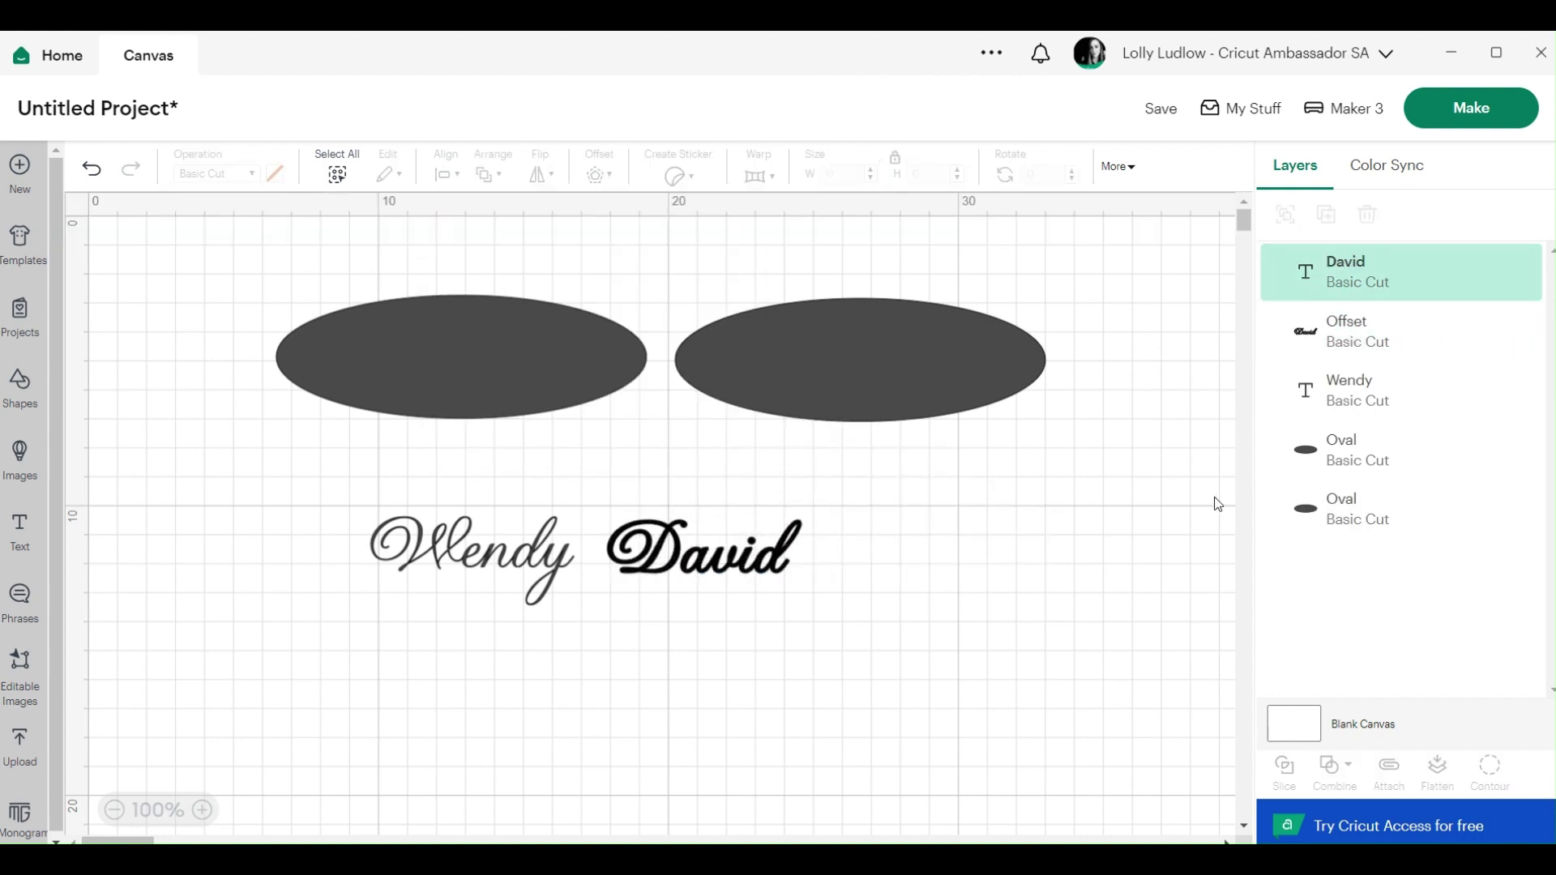
# Step: Create a 0.05 cm welded offset with rounded corners around the first name and delete its original text
pyautogui.click(525, 561)
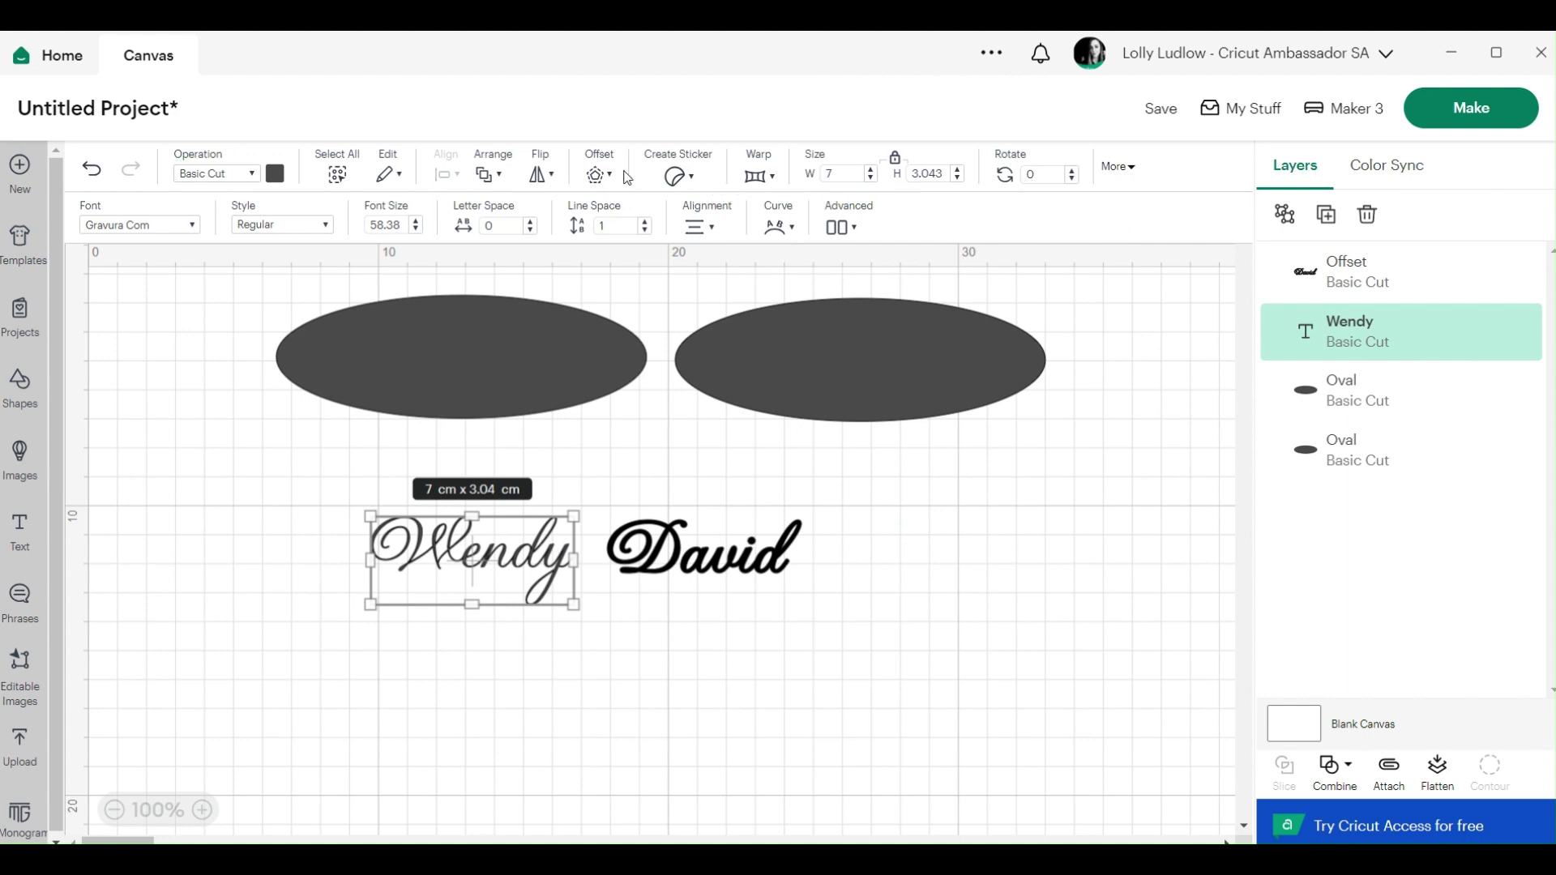
pyautogui.click(597, 174)
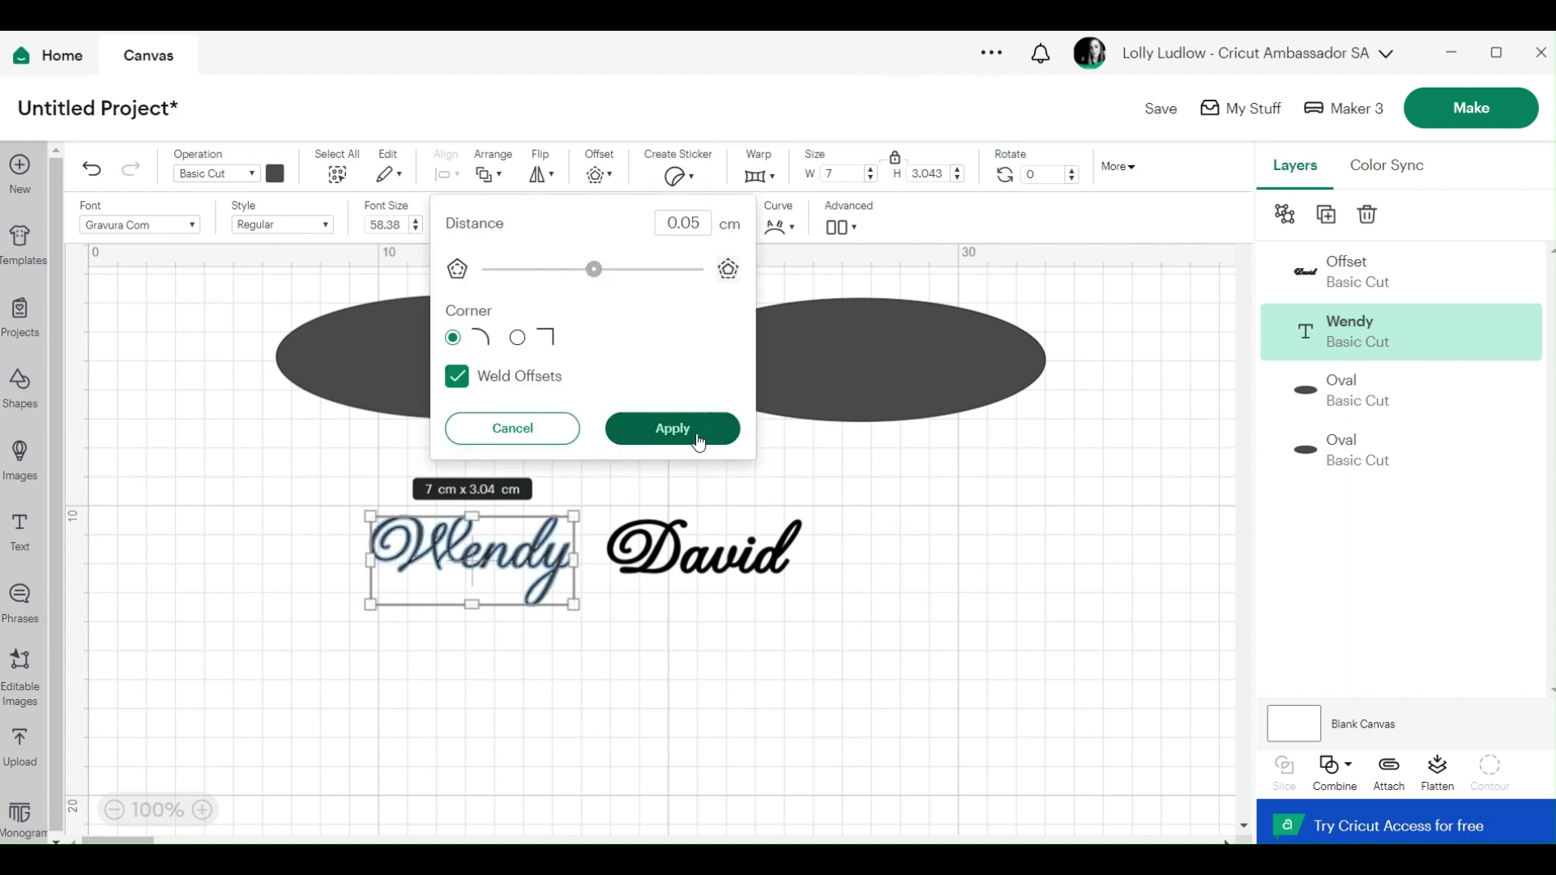
pyautogui.click(680, 428)
pyautogui.moveTo(499, 579); pyautogui.dragTo(425, 681)
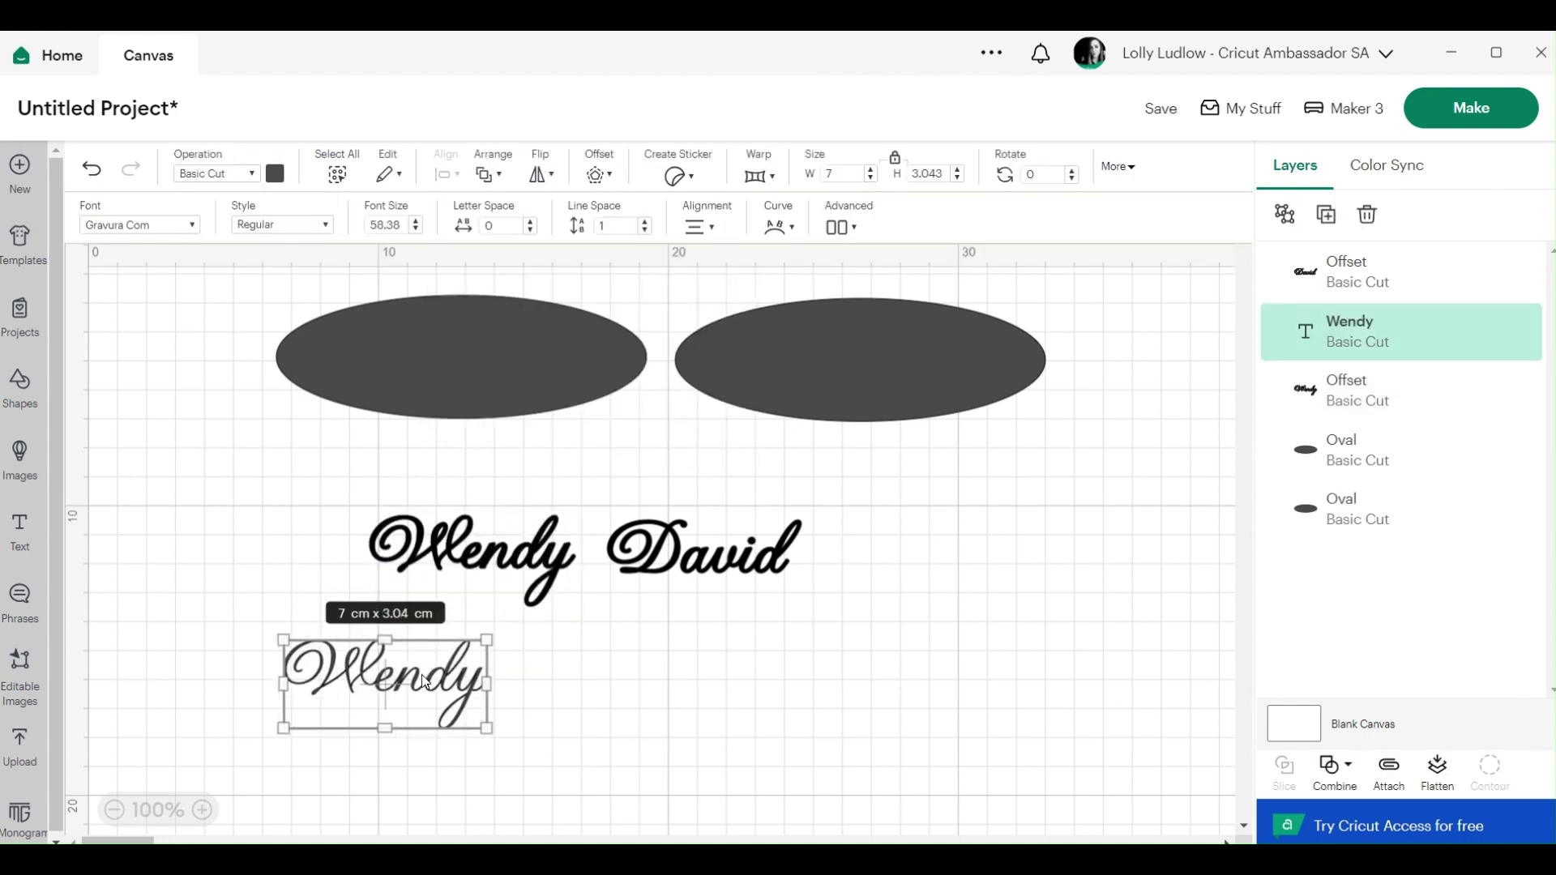
pyautogui.press('Delete')
# Step: Place each name offset roughly in the middle of its own oval
pyautogui.moveTo(478, 570); pyautogui.dragTo(458, 367)
pyautogui.moveTo(718, 559); pyautogui.dragTo(839, 374)
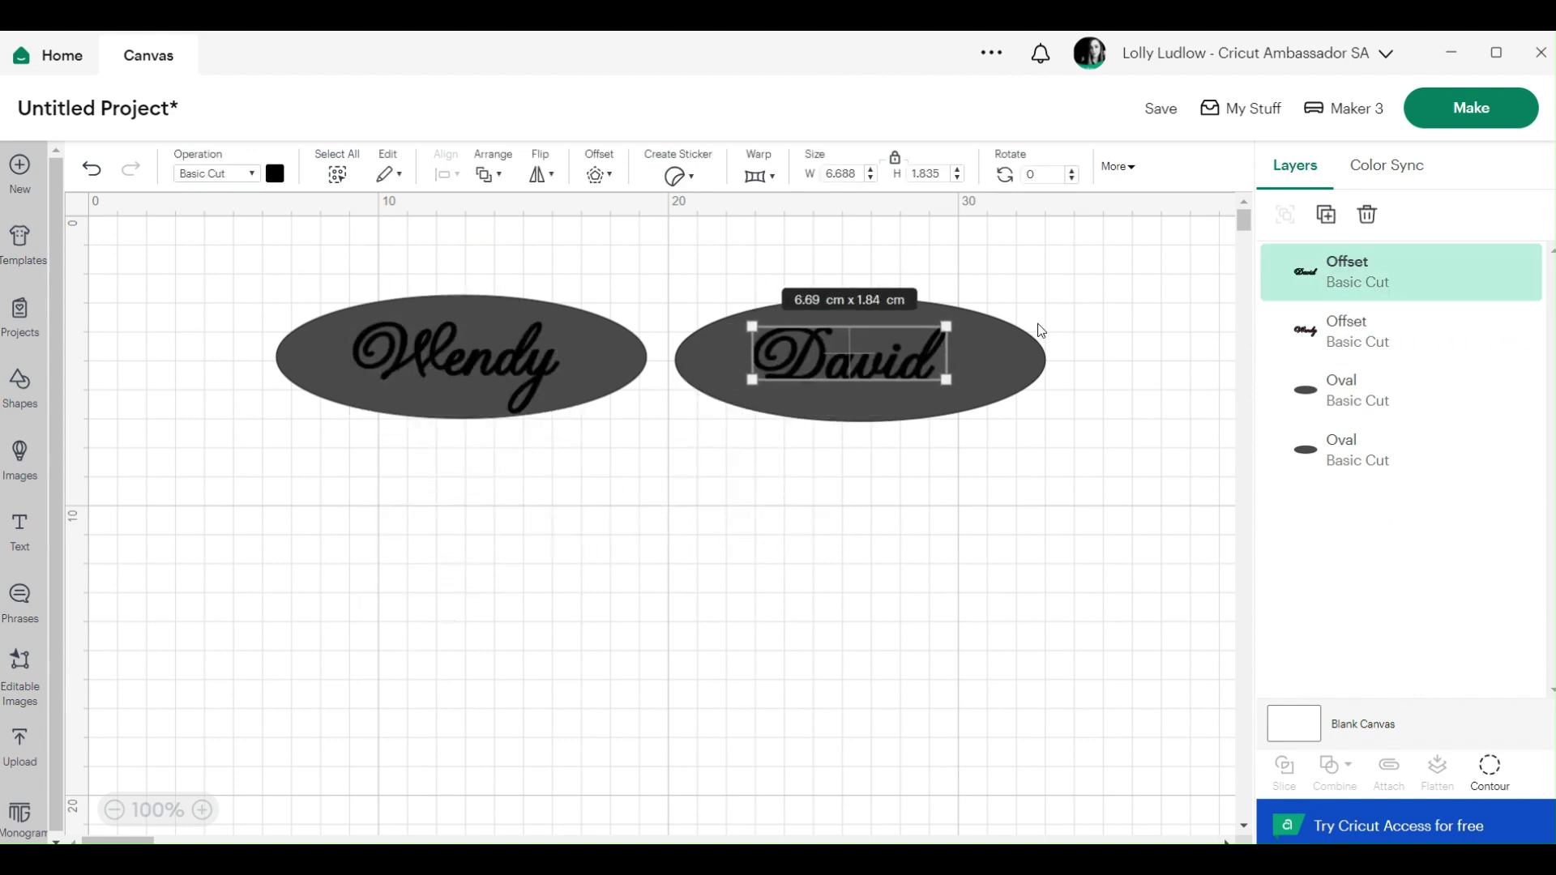
# Step: Shrink the second name's oval to about 10.72 × 3.01 cm and centre the name on it horizontally and vertically
pyautogui.click(1018, 352)
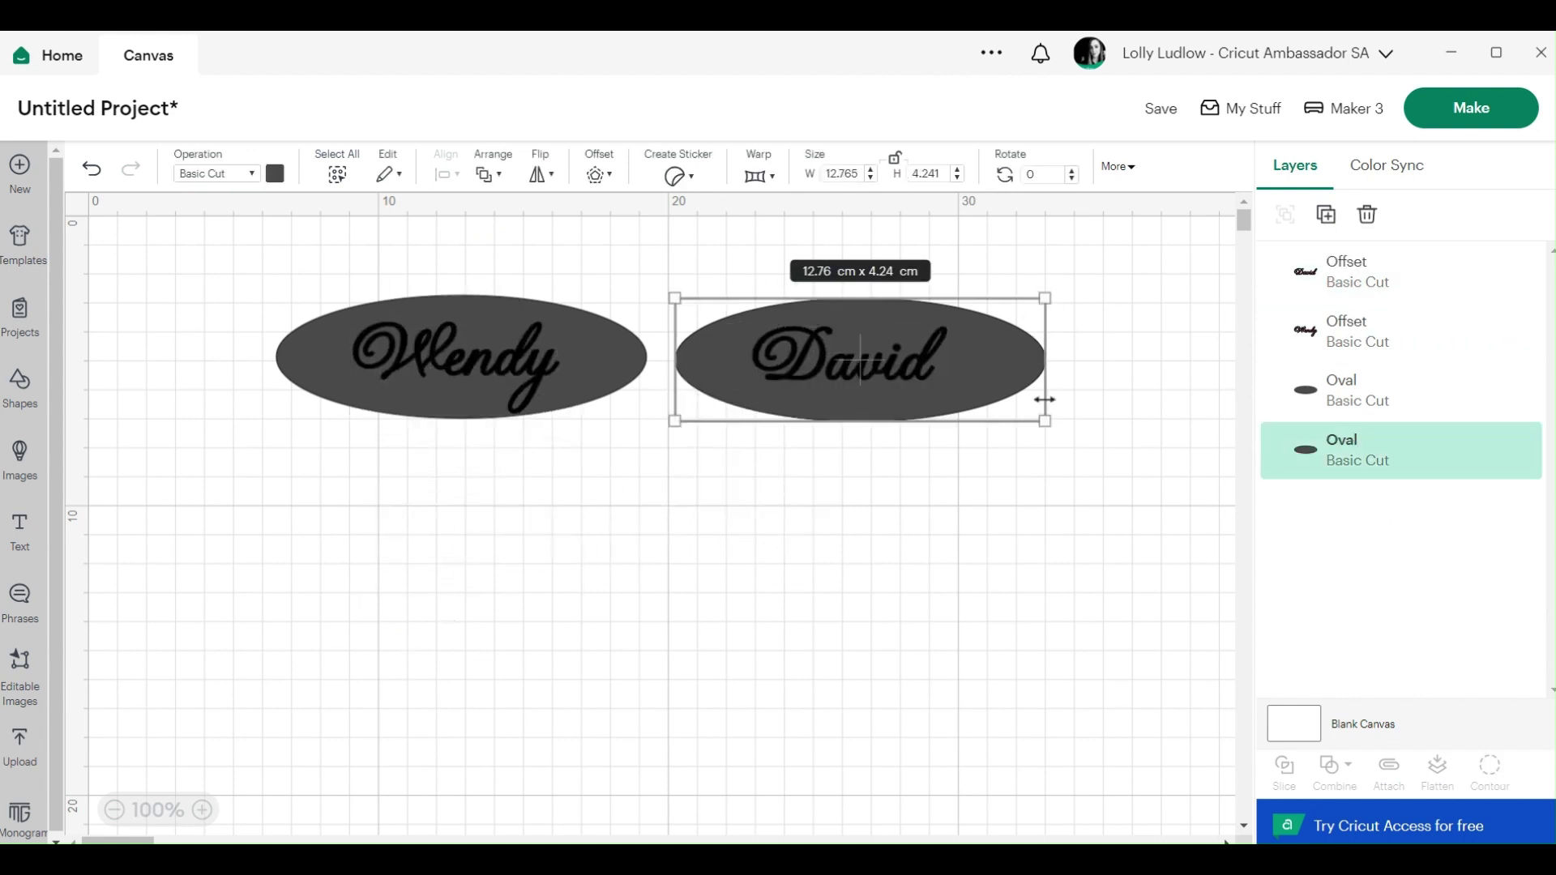
pyautogui.moveTo(1045, 421); pyautogui.dragTo(982, 394)
pyautogui.moveTo(995, 297); pyautogui.dragTo(823, 441)
pyautogui.click(1077, 300)
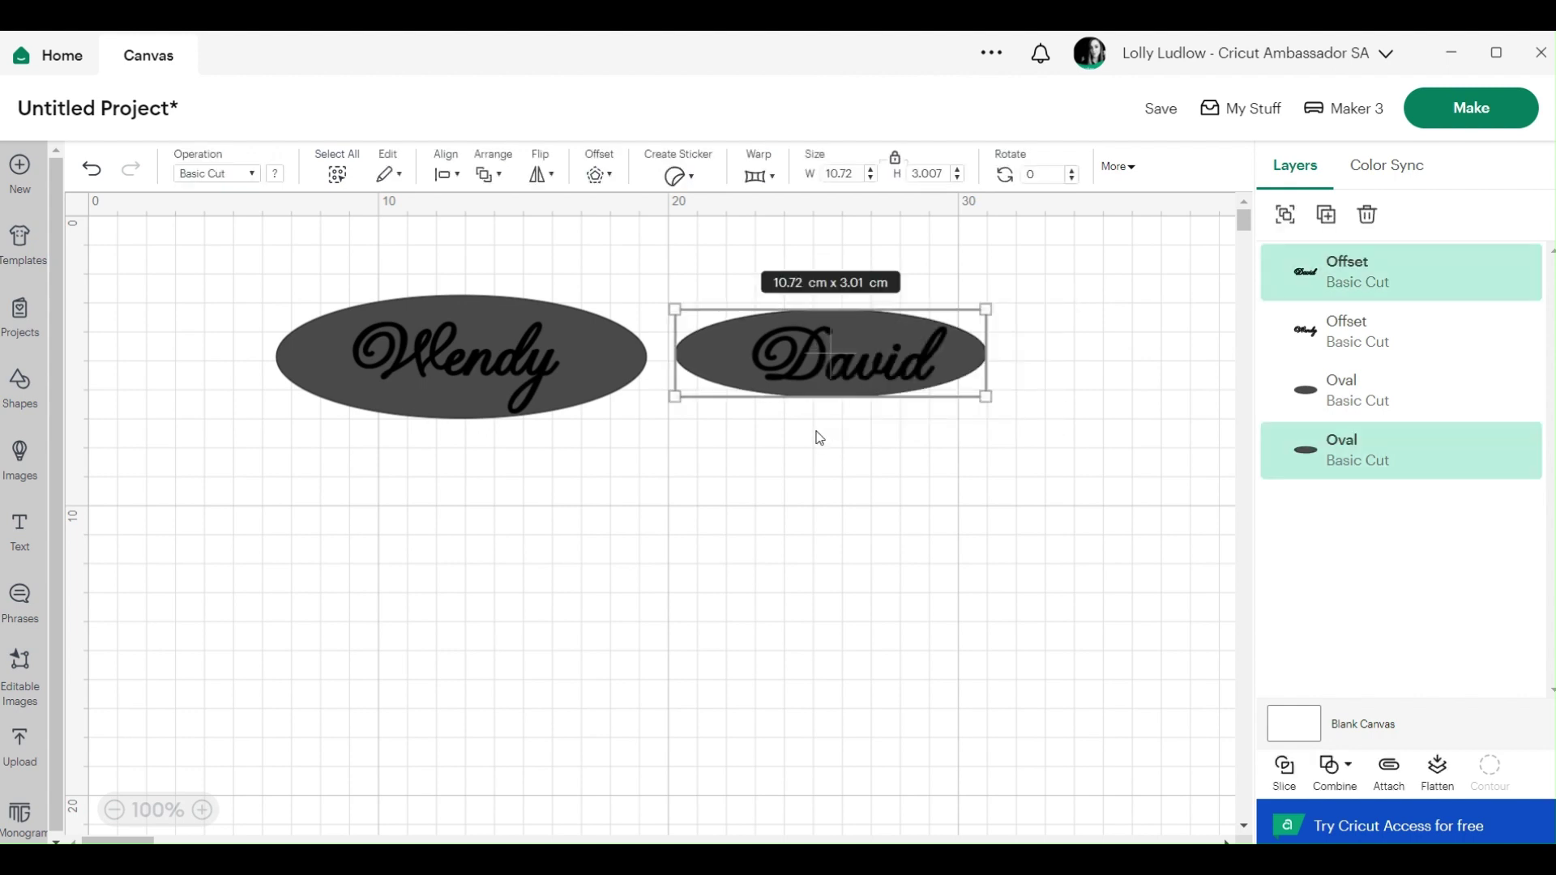
pyautogui.click(445, 174)
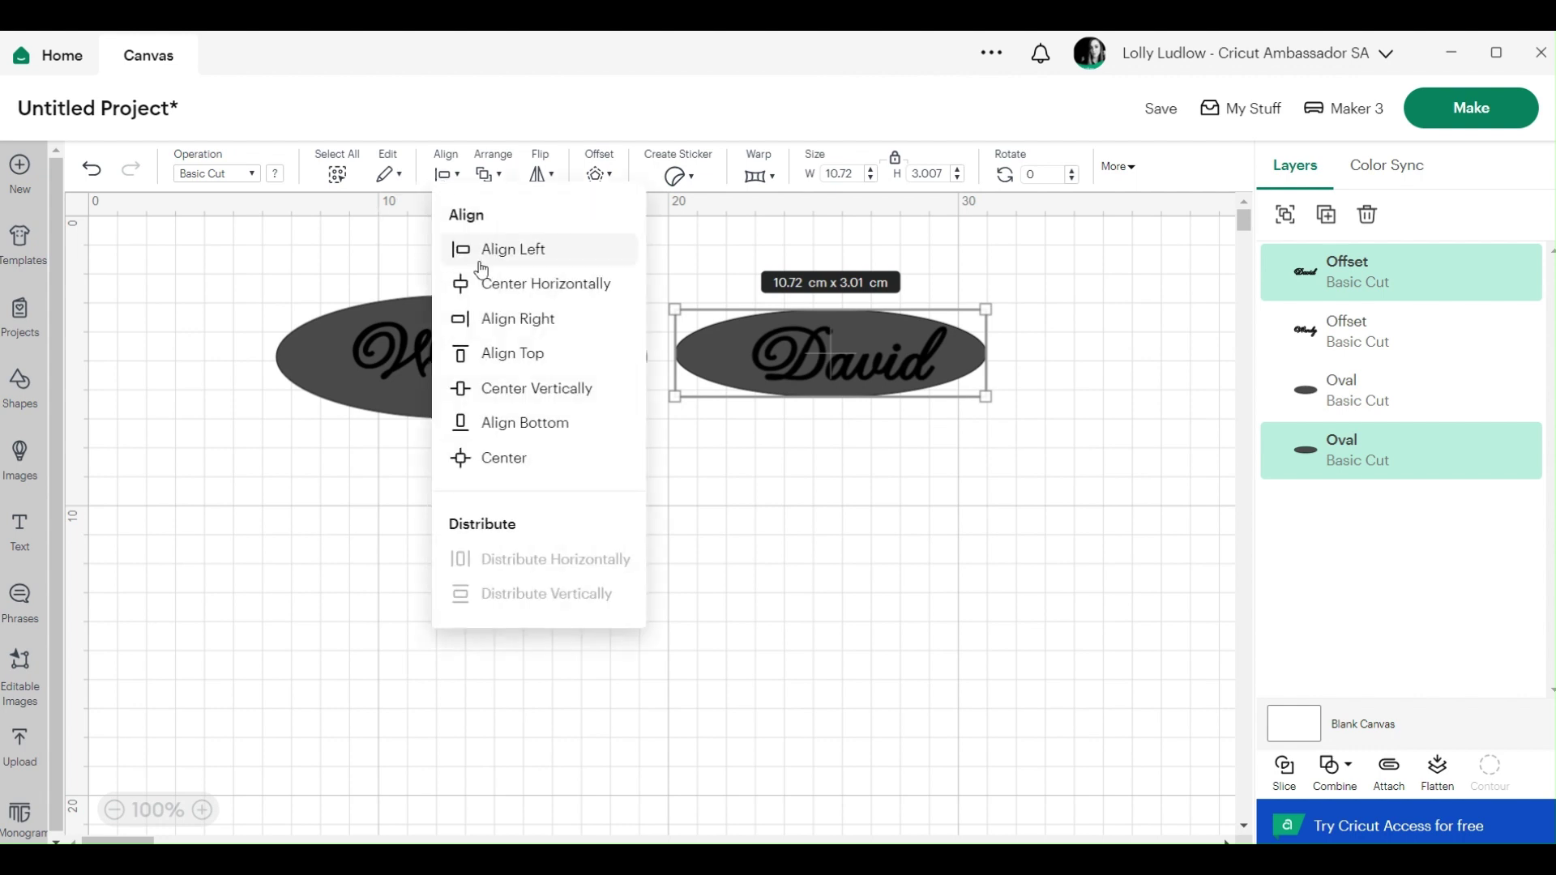
pyautogui.click(513, 297)
pyautogui.click(445, 174)
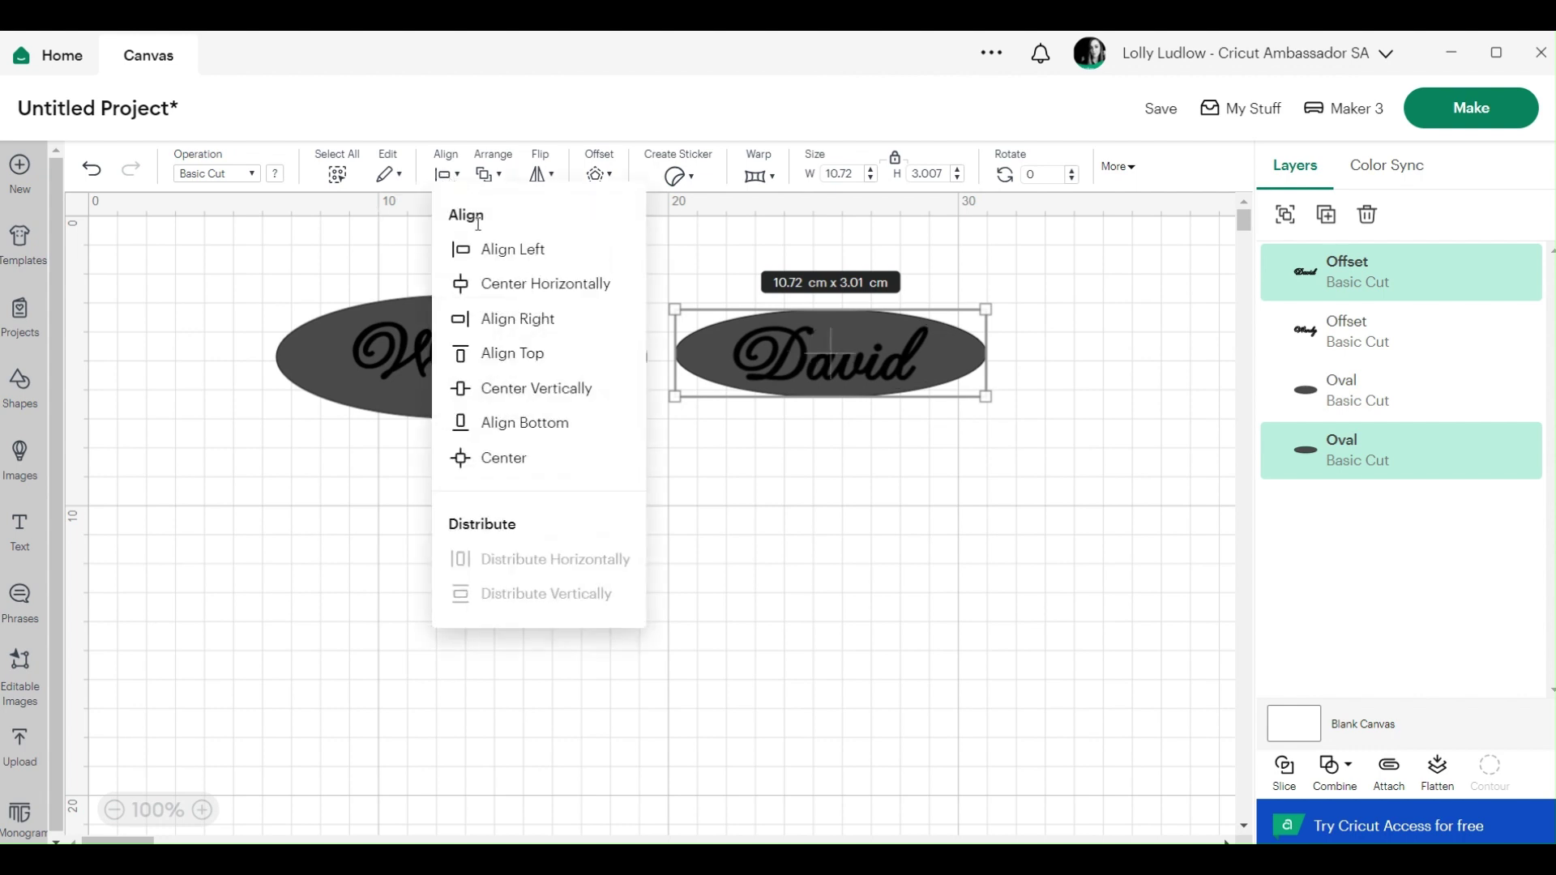
pyautogui.click(532, 387)
pyautogui.click(1058, 455)
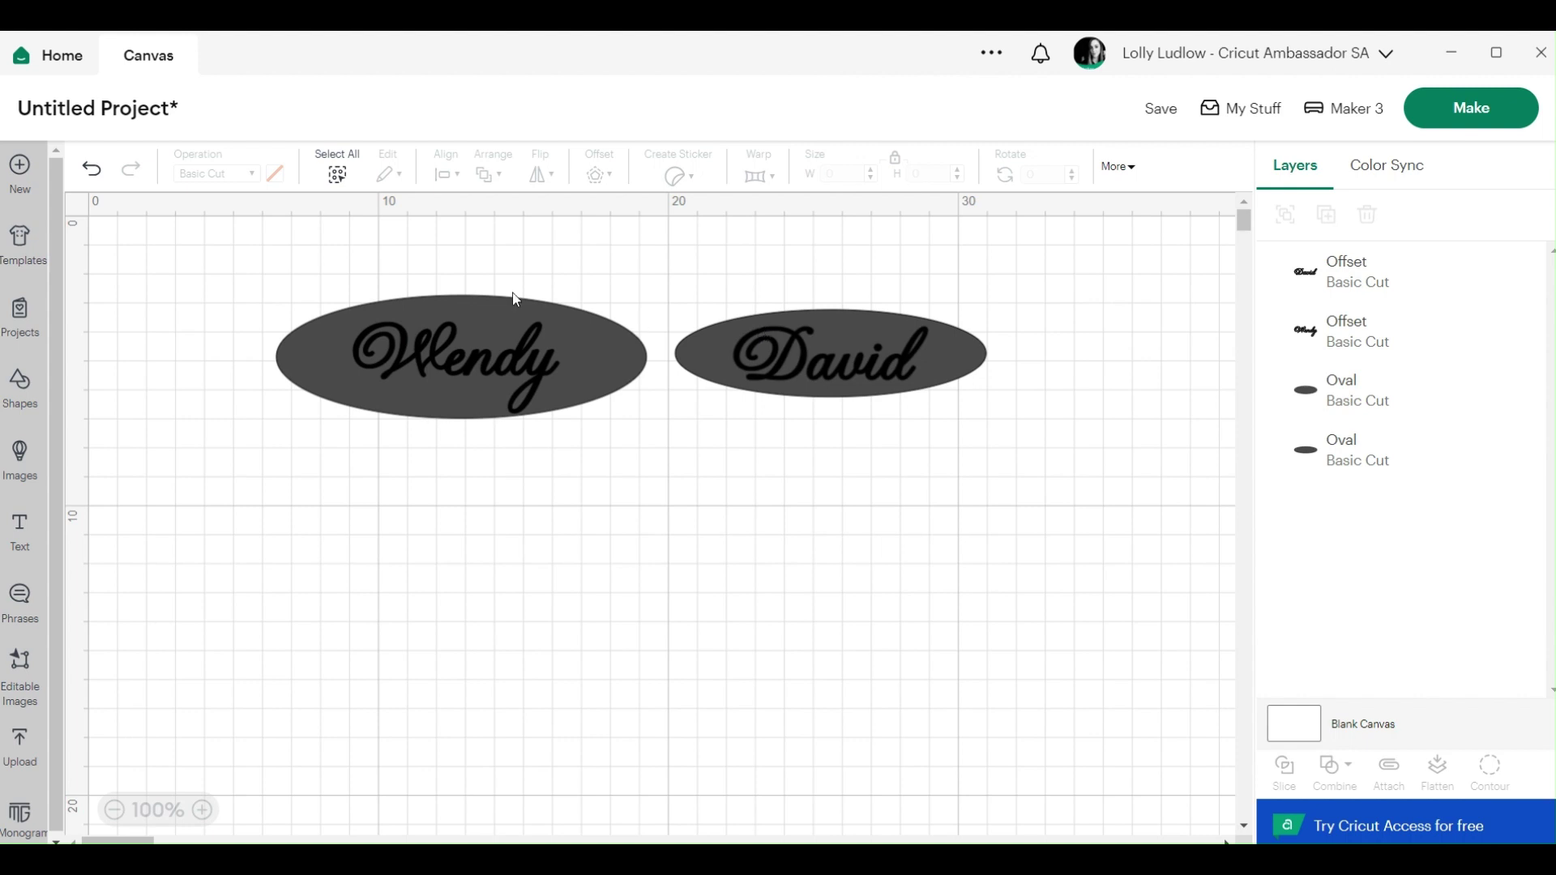
# Step: Shrink the first name's oval to about 11.88 × 3.75 cm and centre the name on it
pyautogui.click(603, 367)
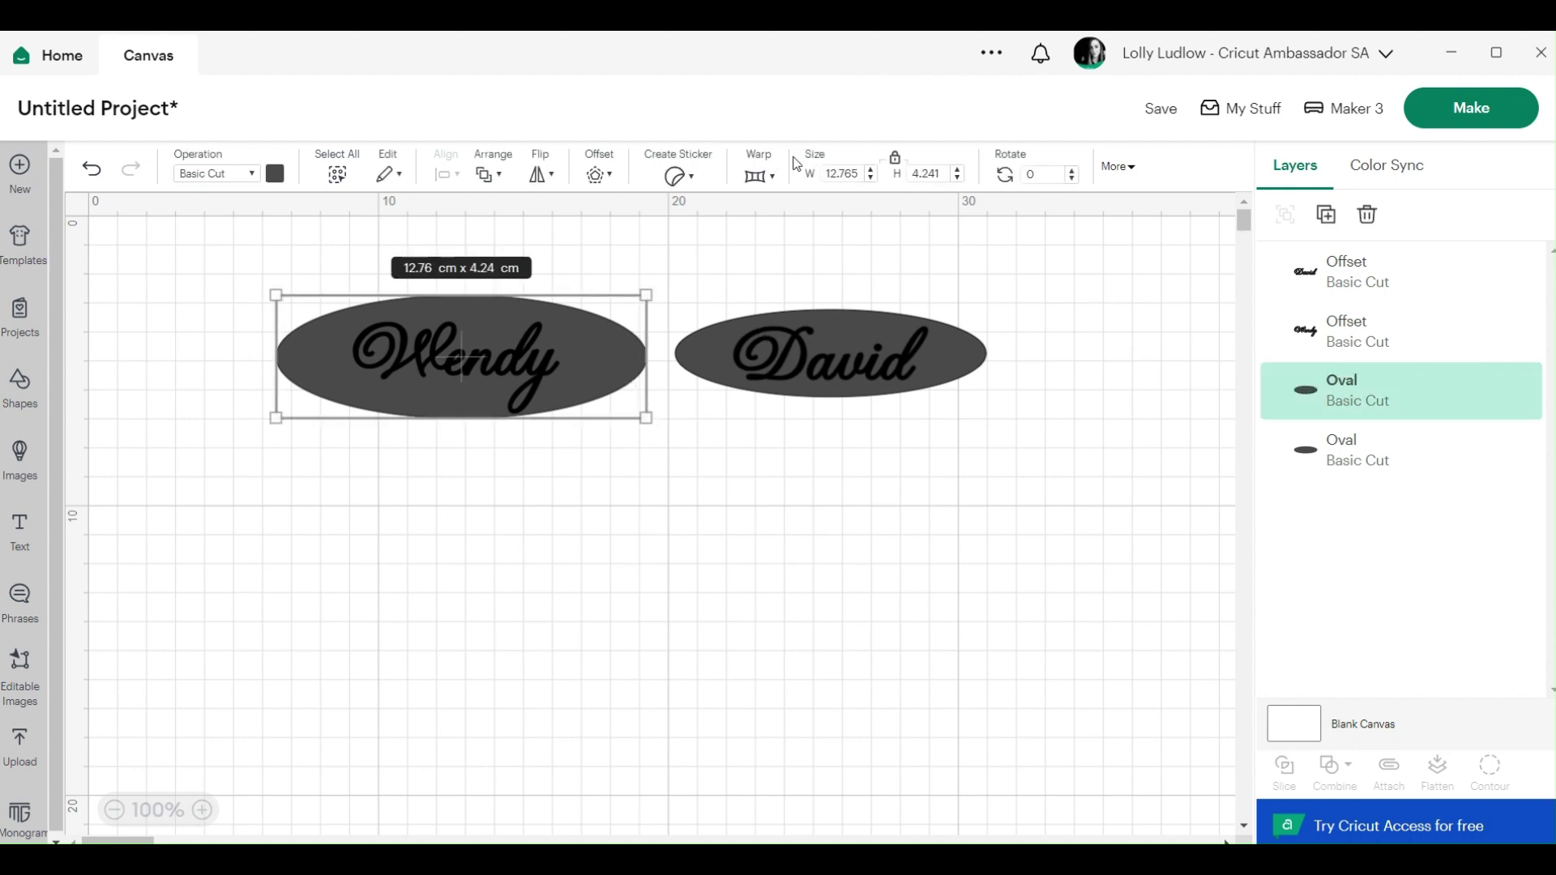
pyautogui.click(895, 159)
pyautogui.moveTo(646, 295)
pyautogui.mouseDown()
pyautogui.moveTo(603, 302)
pyautogui.moveTo(622, 306)
pyautogui.mouseUp()
pyautogui.click(538, 257)
pyautogui.moveTo(538, 257); pyautogui.dragTo(511, 444)
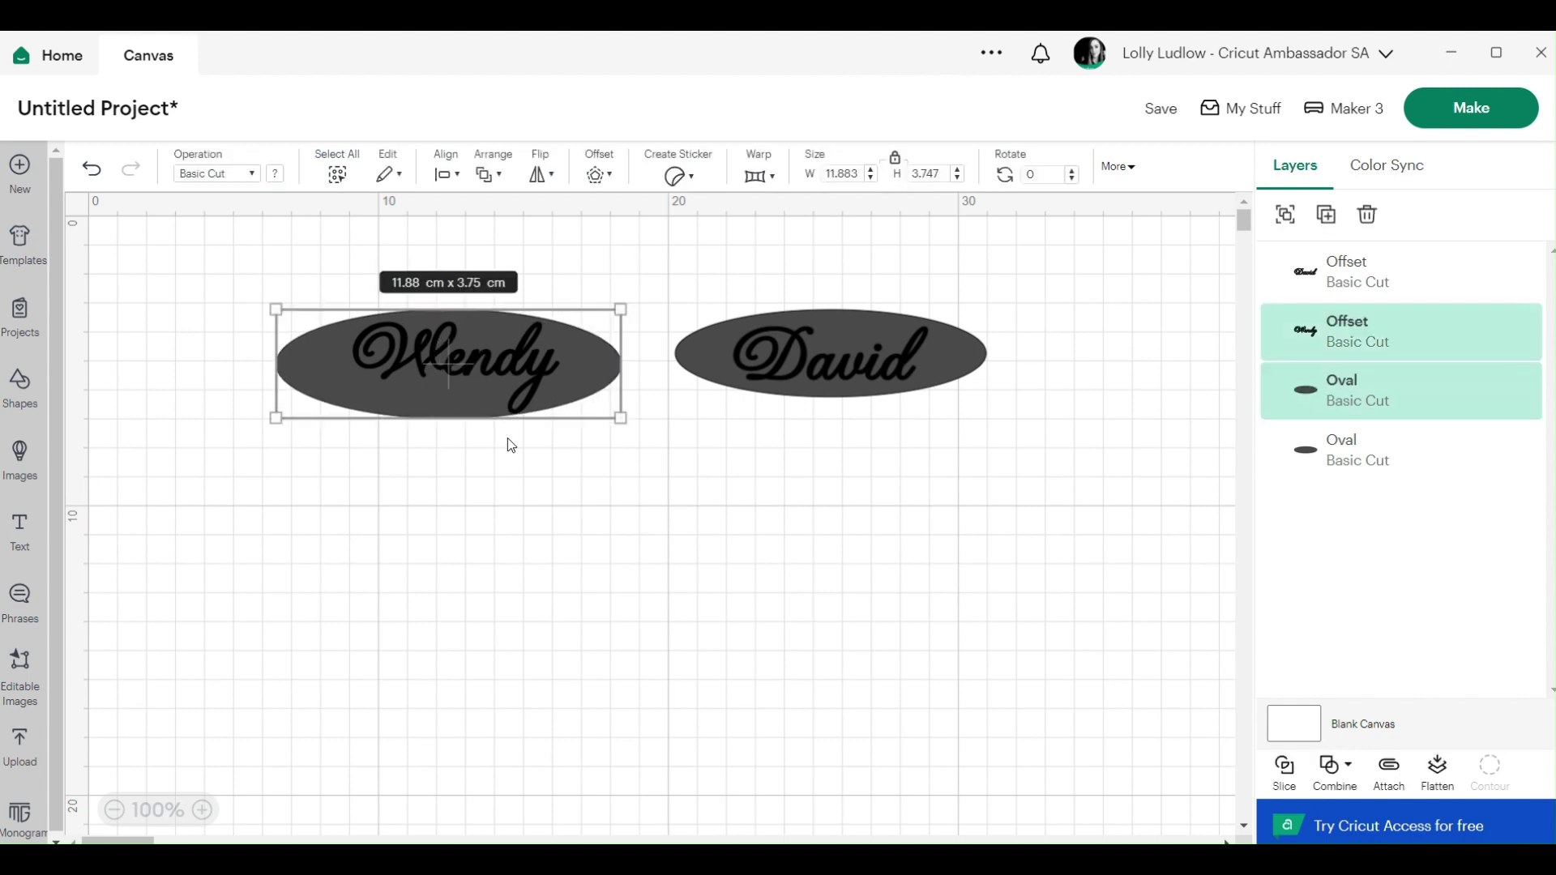
pyautogui.click(452, 169)
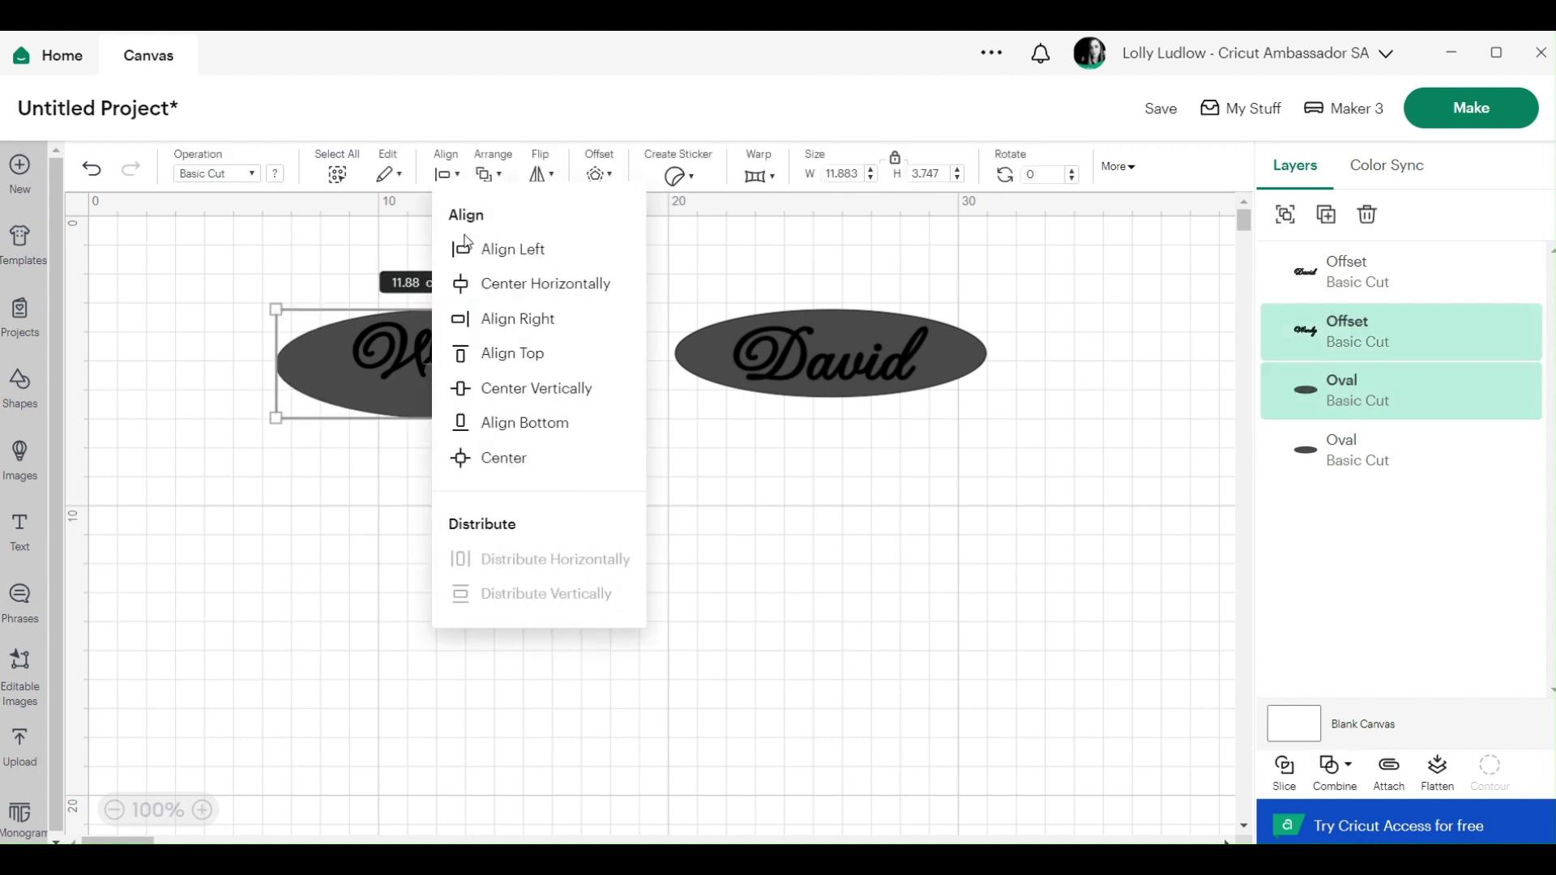
pyautogui.click(519, 384)
pyautogui.click(665, 485)
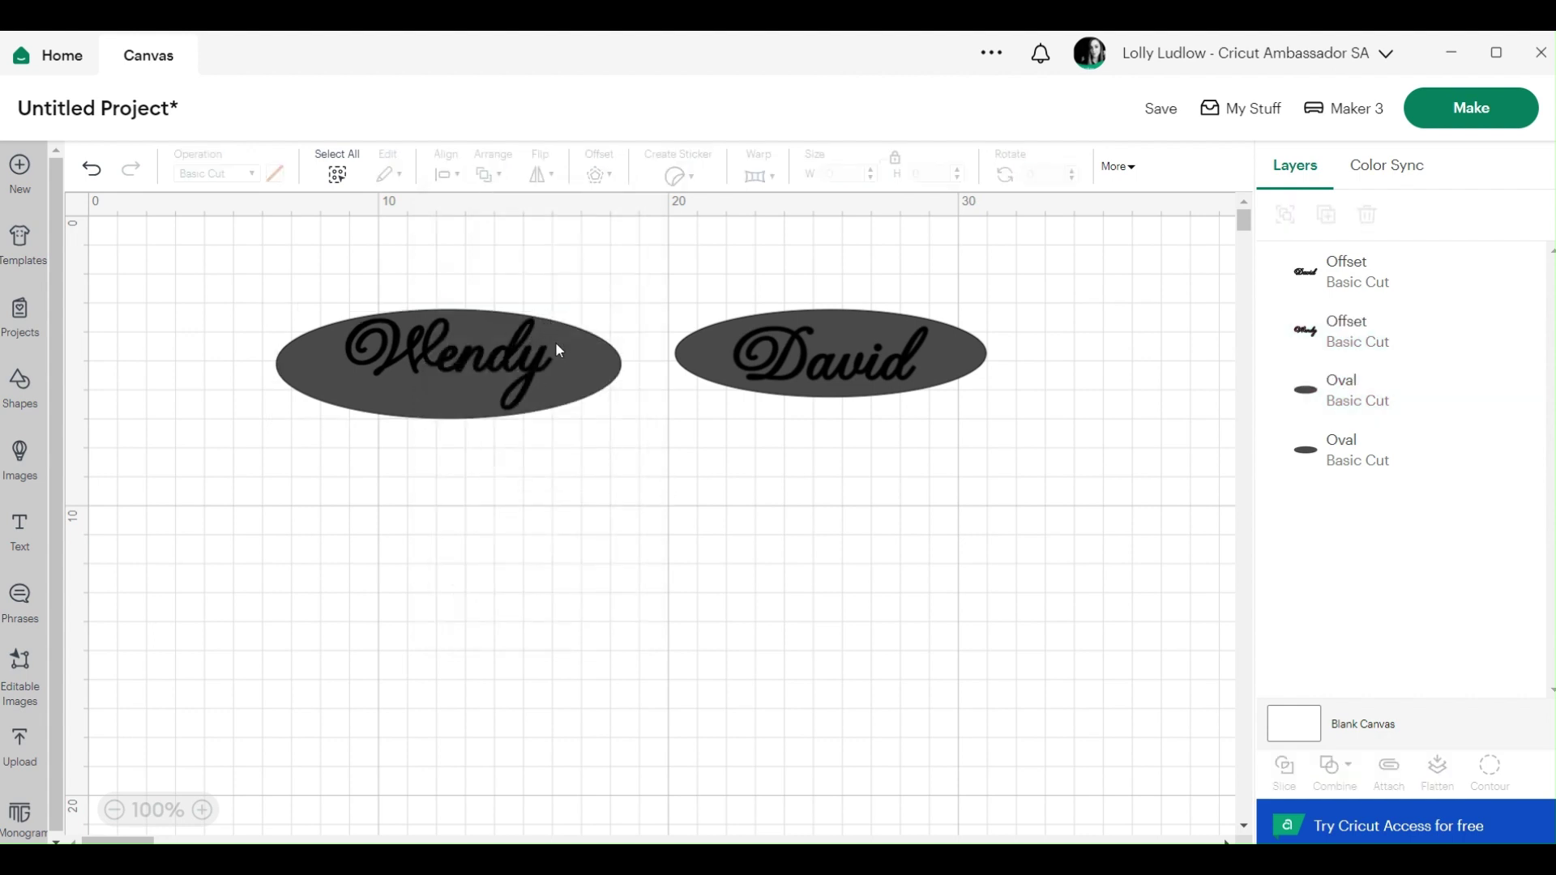
# Step: Reshape the first name's oval to about 11.14 × 4.06 cm so it is narrower and taller around the lettering
pyautogui.click(556, 348)
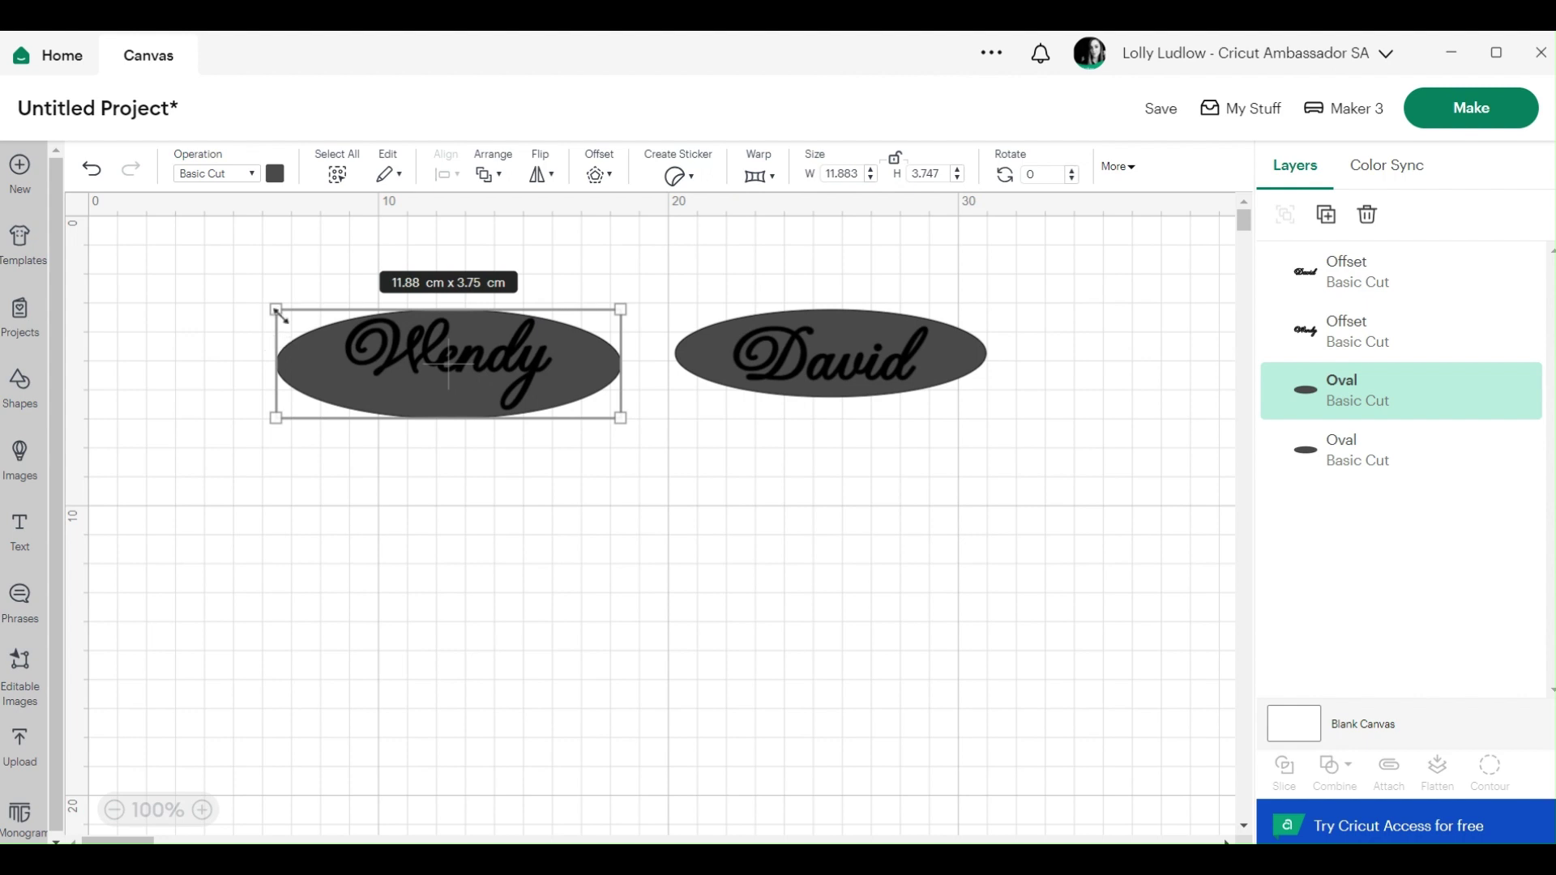
pyautogui.moveTo(275, 309); pyautogui.dragTo(301, 307)
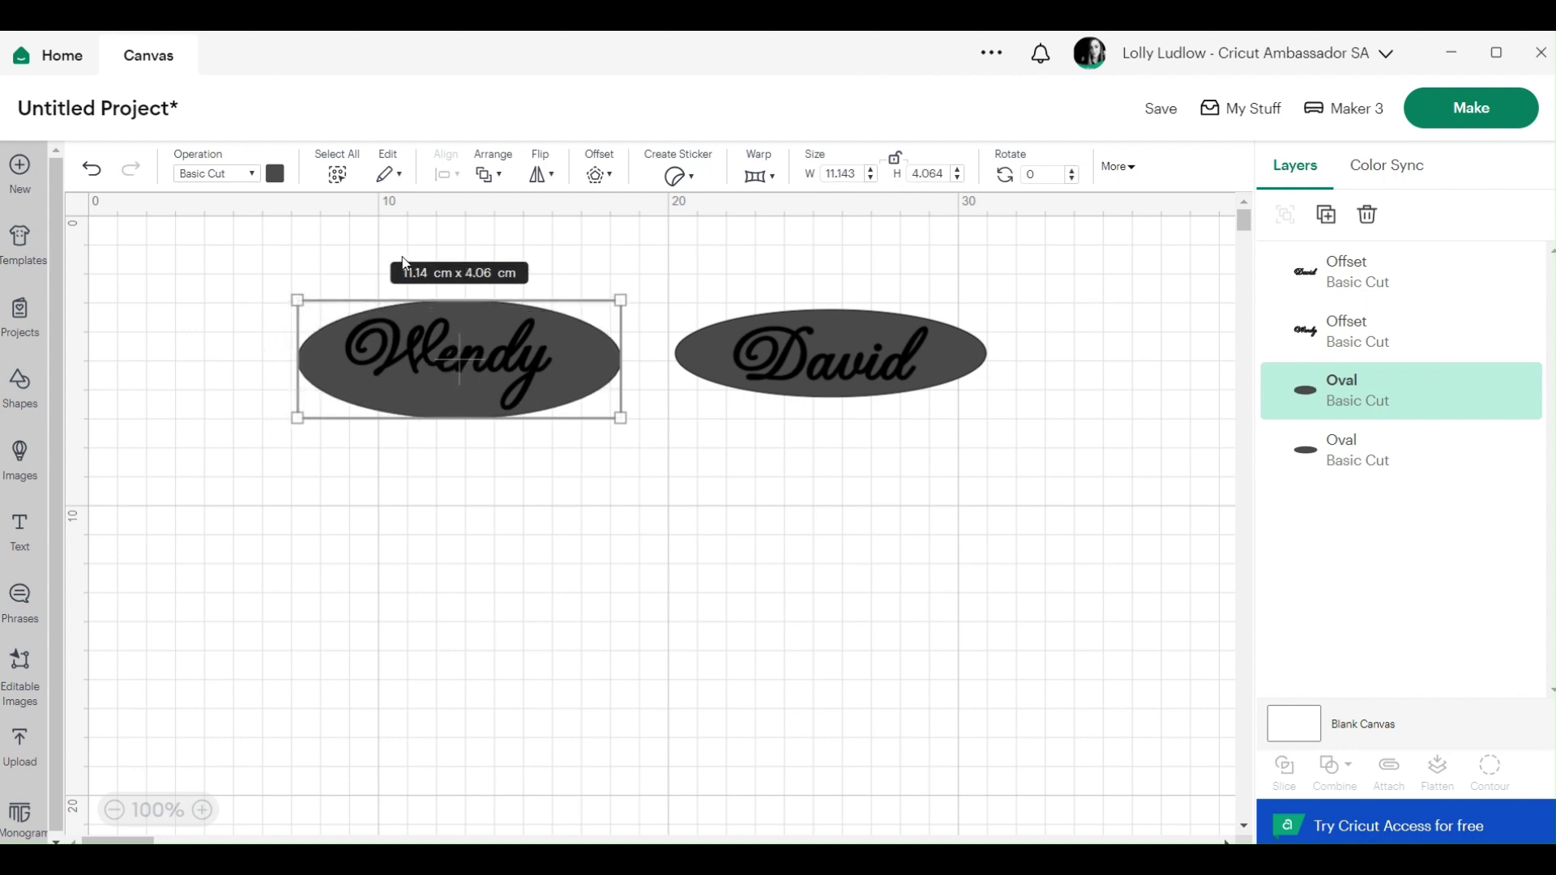
pyautogui.click(399, 260)
pyautogui.moveTo(389, 254); pyautogui.dragTo(489, 493)
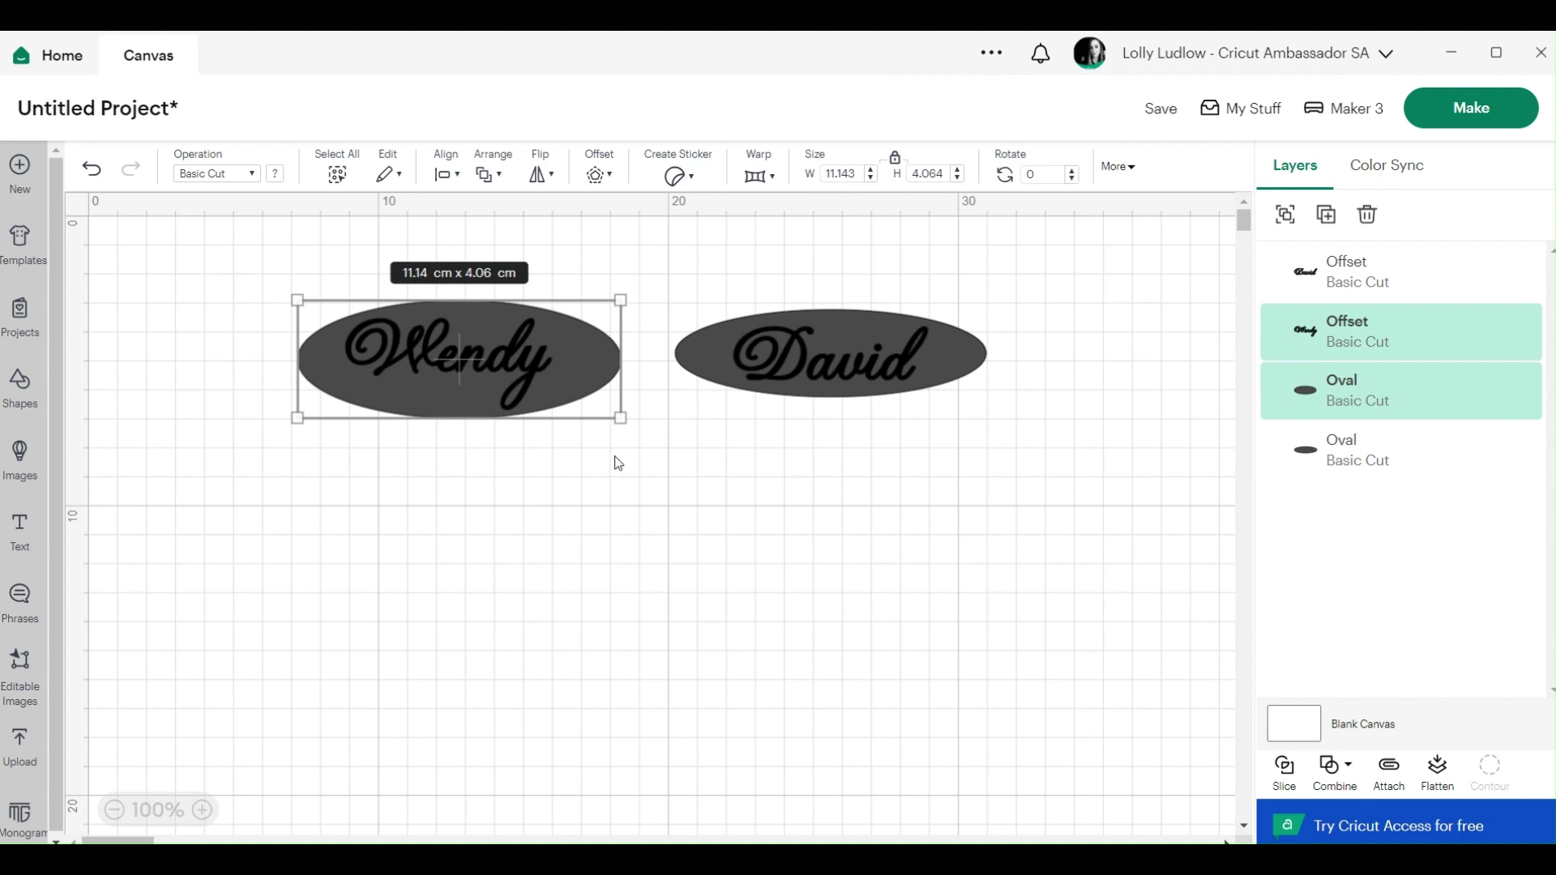
# Step: Slice each name out of its own oval and delete the leftover name pieces, keeping only the cut-out ovals
pyautogui.moveTo(1014, 291); pyautogui.dragTo(735, 470)
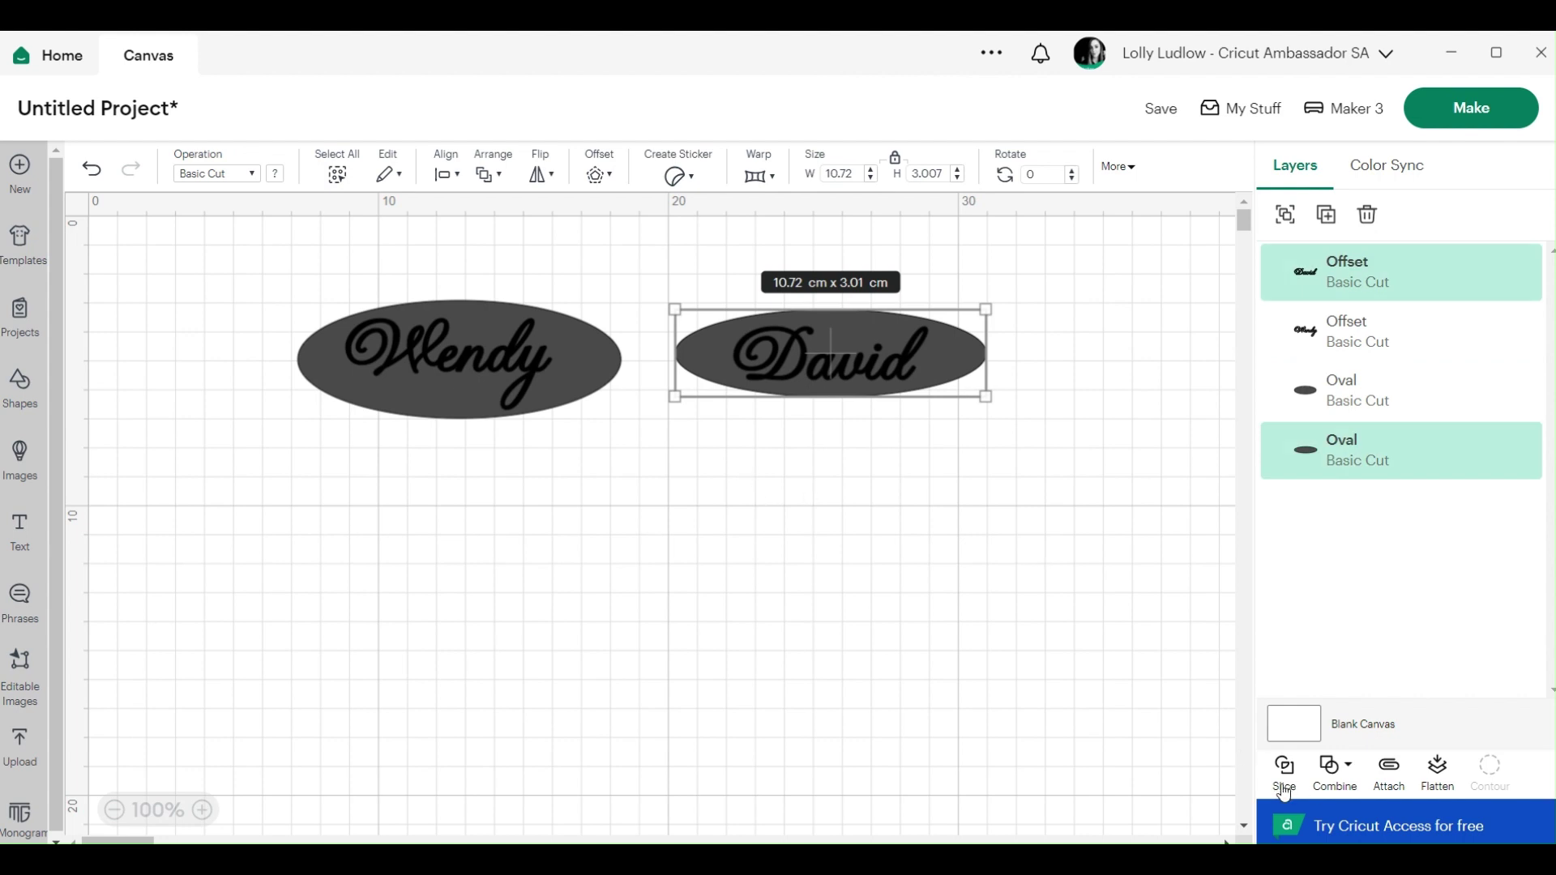
pyautogui.moveTo(864, 365); pyautogui.dragTo(859, 538)
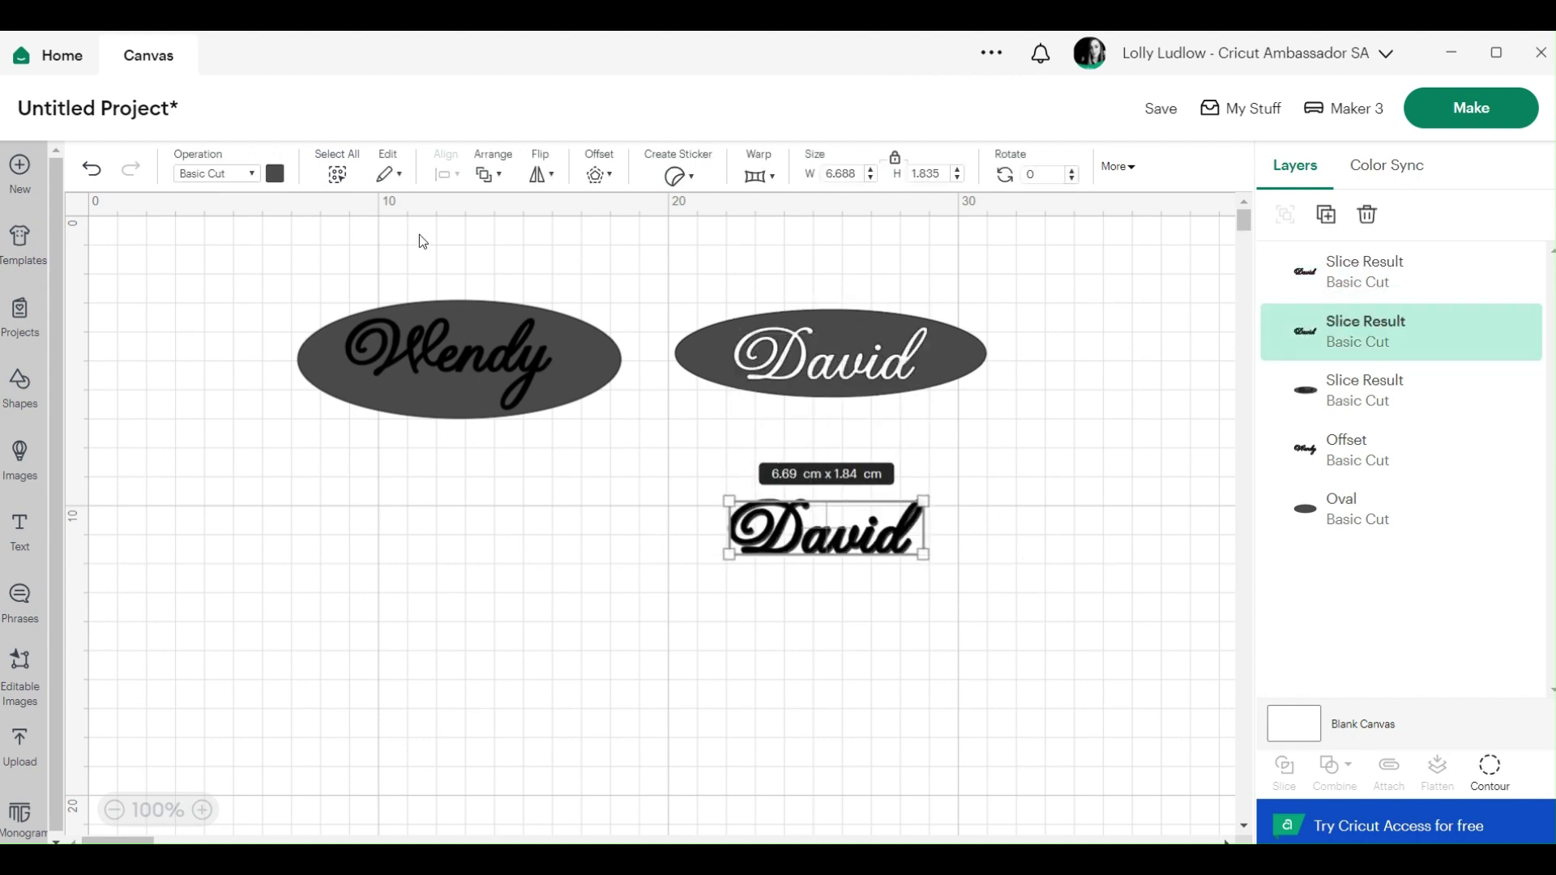
pyautogui.moveTo(421, 240); pyautogui.dragTo(553, 538)
pyautogui.click(1284, 767)
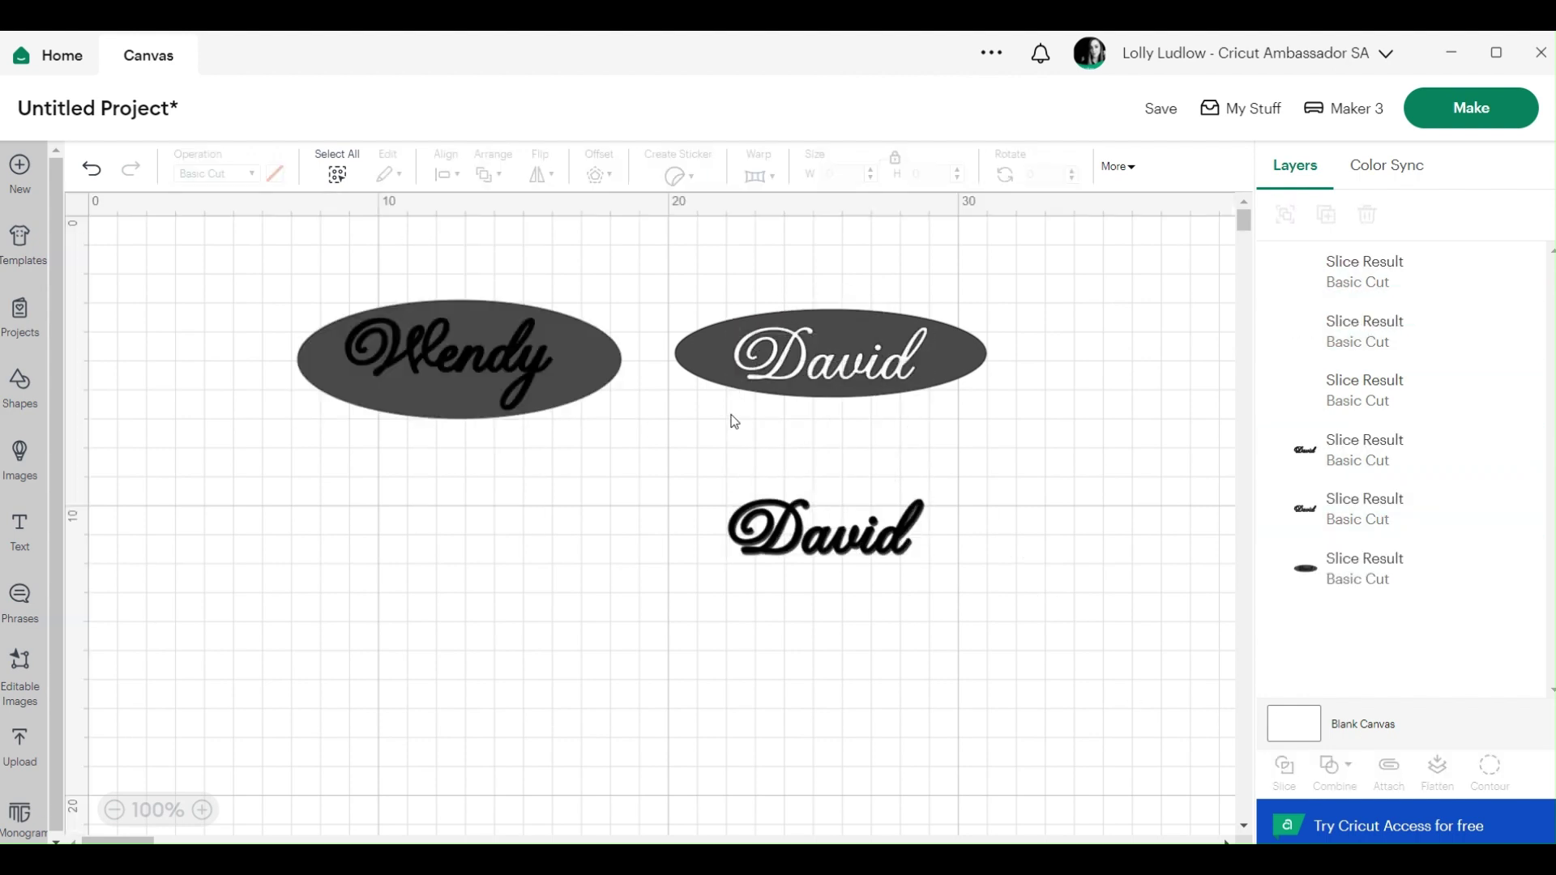
pyautogui.moveTo(487, 361); pyautogui.dragTo(535, 513)
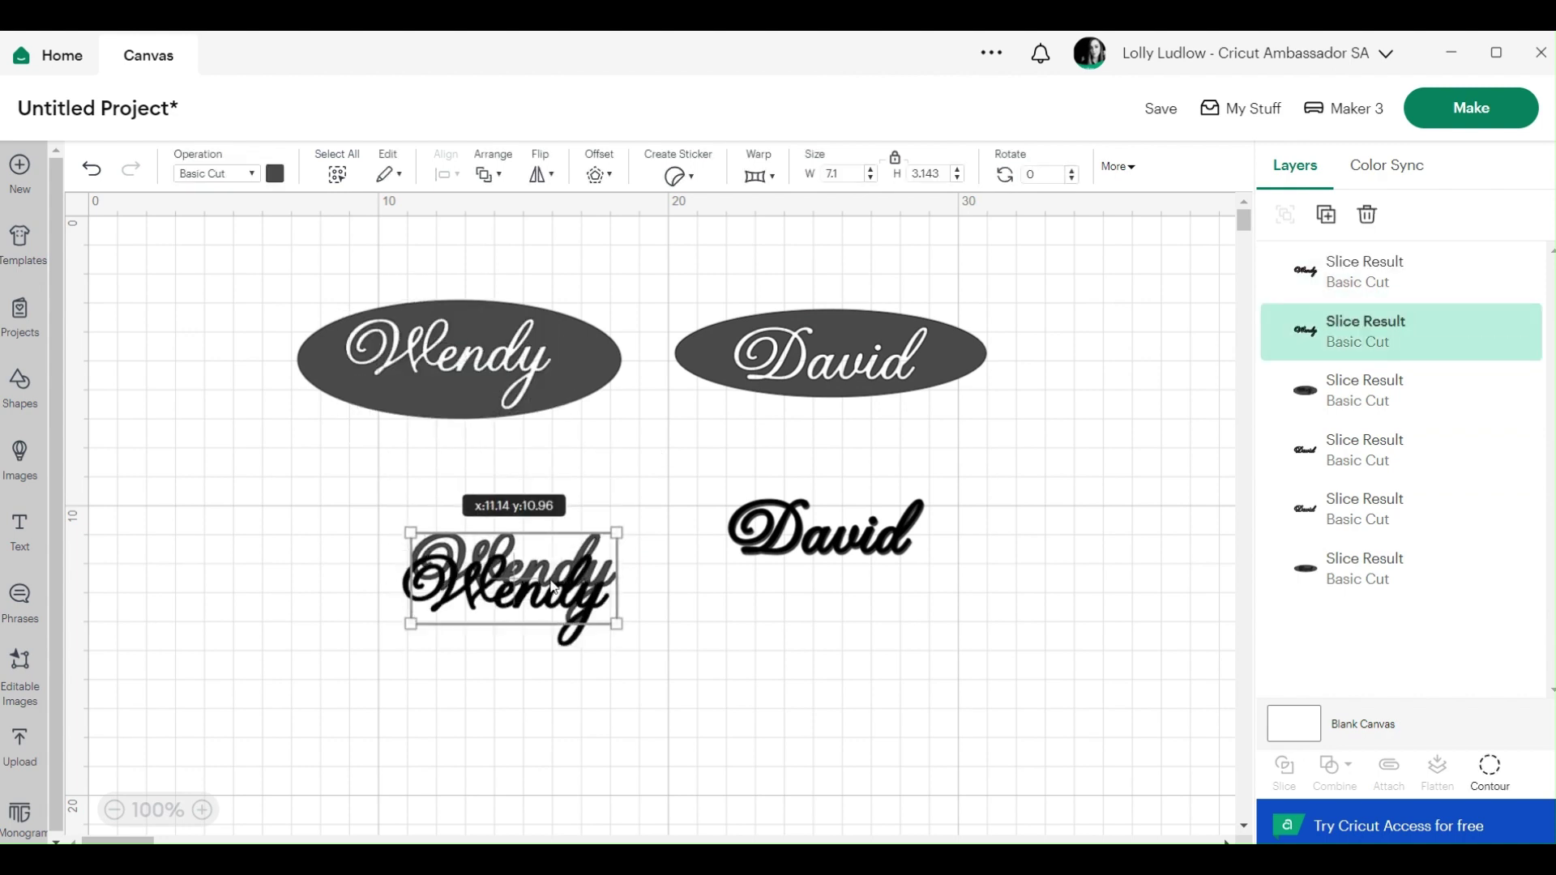
pyautogui.moveTo(1060, 491); pyautogui.dragTo(351, 670)
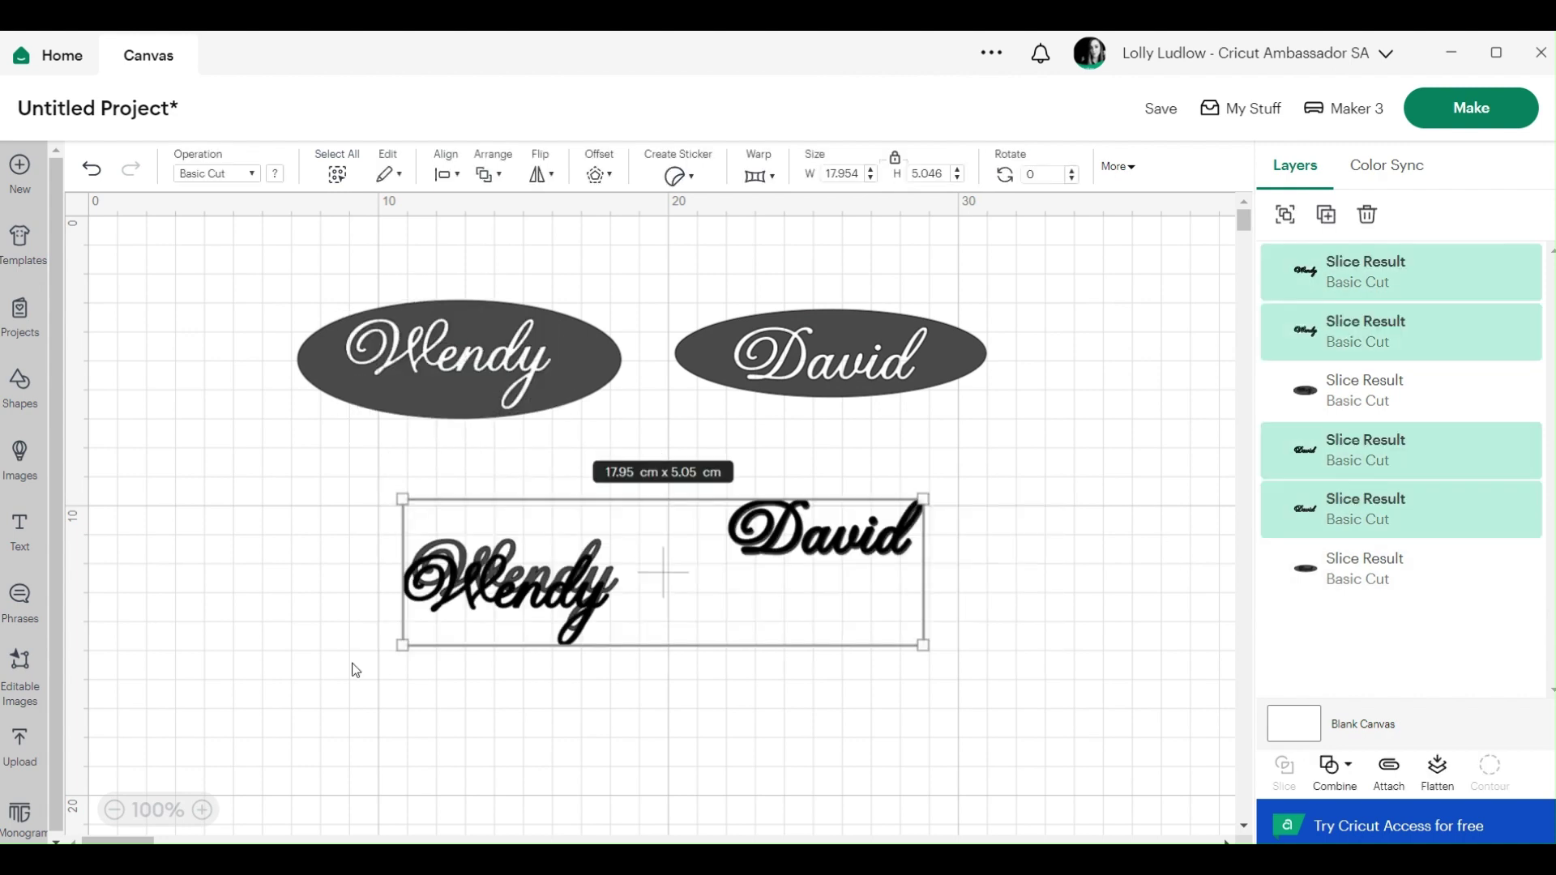
pyautogui.press('Delete')
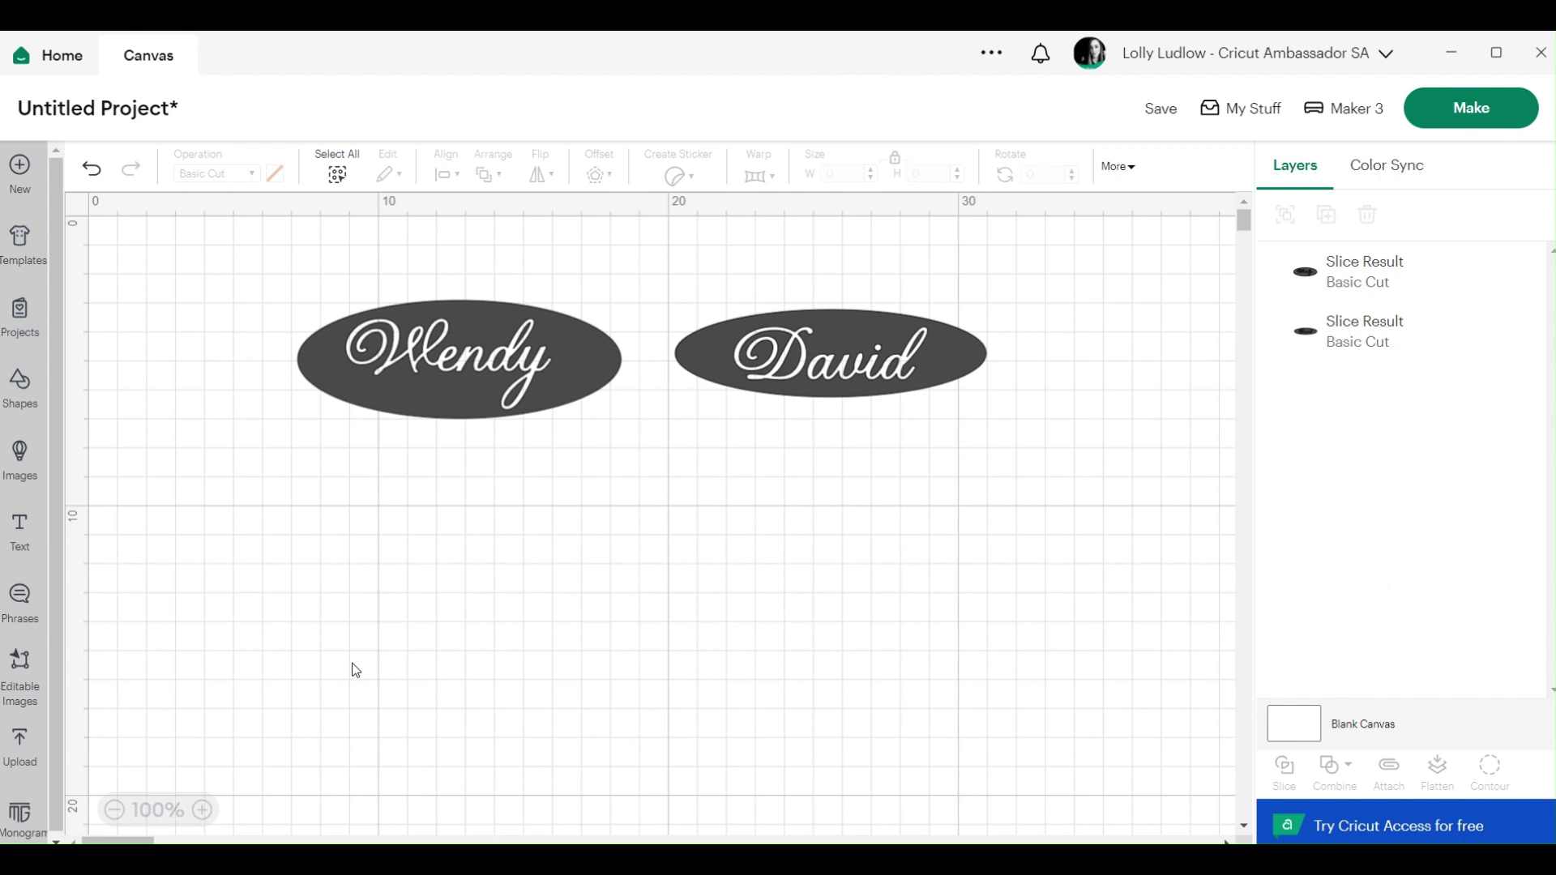